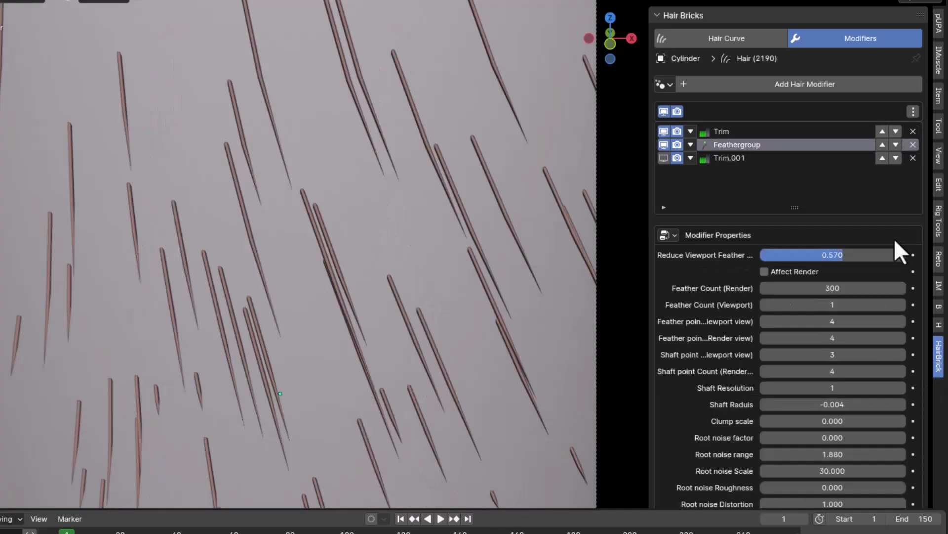
# Step: Raise the Feathergroup modifier's viewport feather count and set its Noise Factor to 0.043
pyautogui.moveTo(835, 304); pyautogui.dragTo(899, 304)
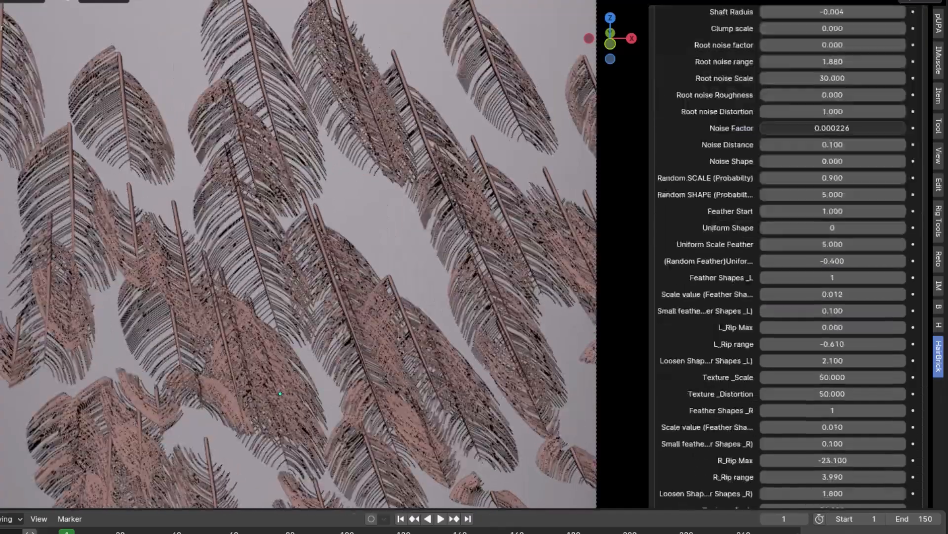
pyautogui.scroll(-15, 790, 256)
pyautogui.moveTo(832, 128); pyautogui.dragTo(766, 134)
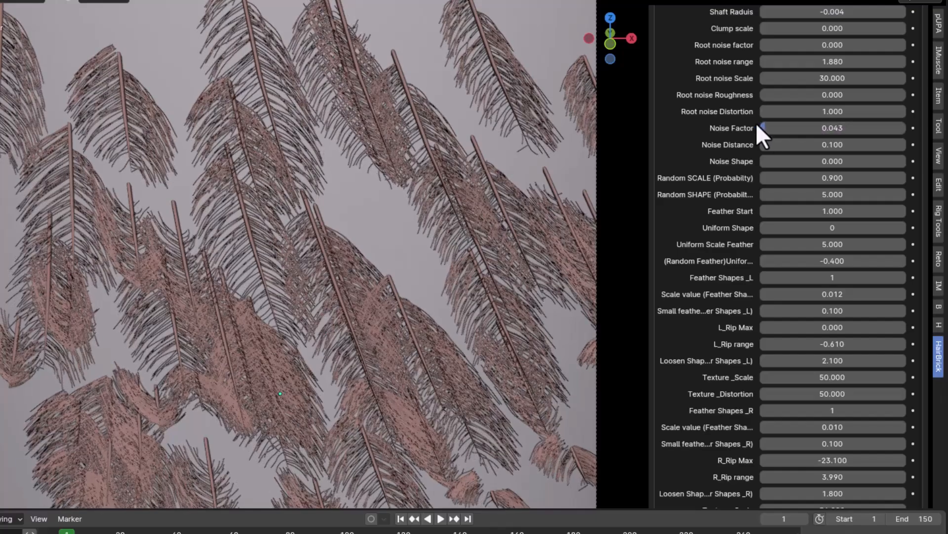
pyautogui.scroll(7, 766, 133)
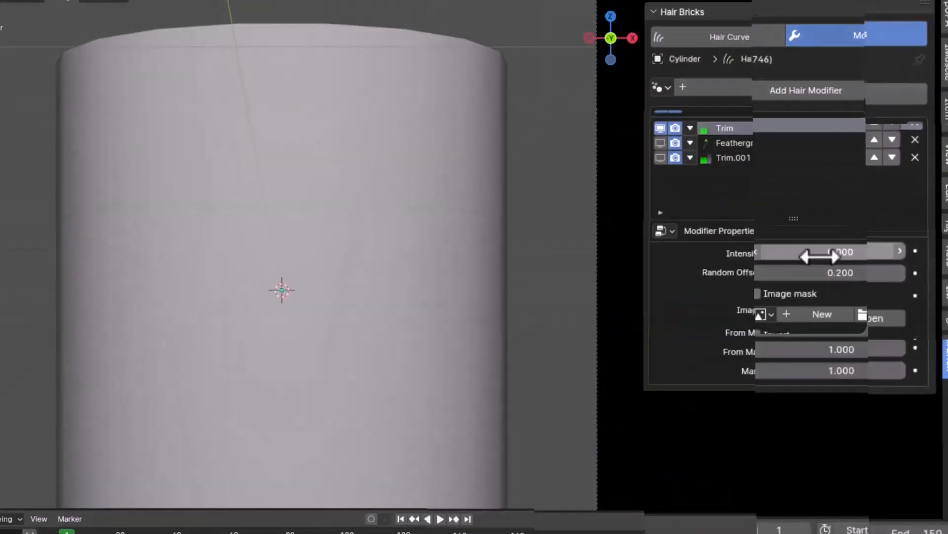
# Step: Set the Trim modifier's intensity to 1.000 and show the Feathergroup modifier in the viewport
pyautogui.moveTo(805, 254); pyautogui.dragTo(904, 254)
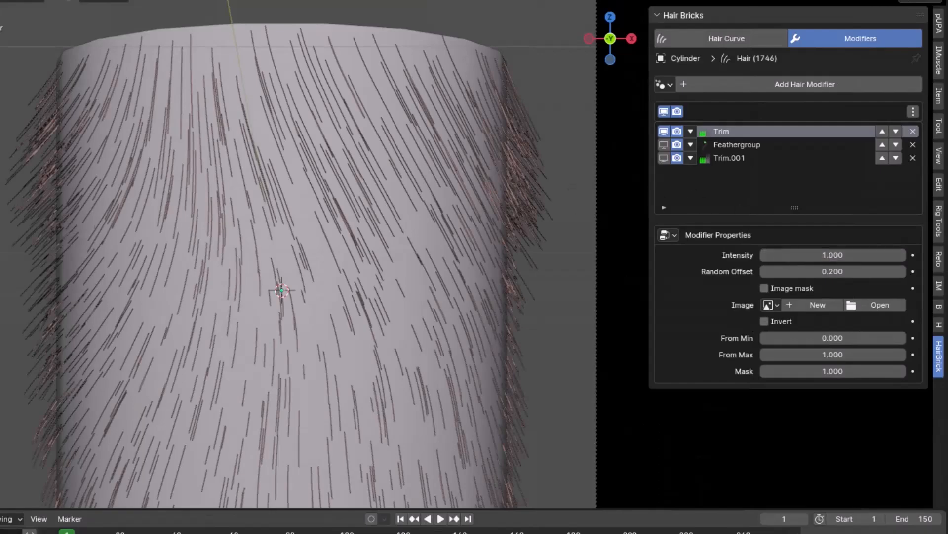
pyautogui.click(664, 145)
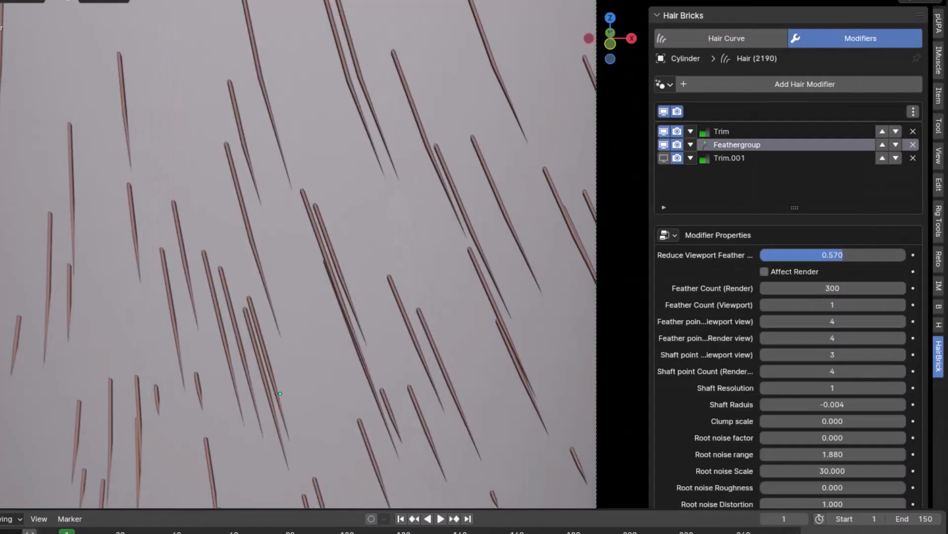
# Step: Increase the viewport feather count on the cylinder's hair and introduce barb noise with a Noise Factor of 0.043
pyautogui.moveTo(858, 304)
pyautogui.mouseDown()
pyautogui.moveTo(913, 303)
pyautogui.moveTo(847, 304)
pyautogui.mouseUp()
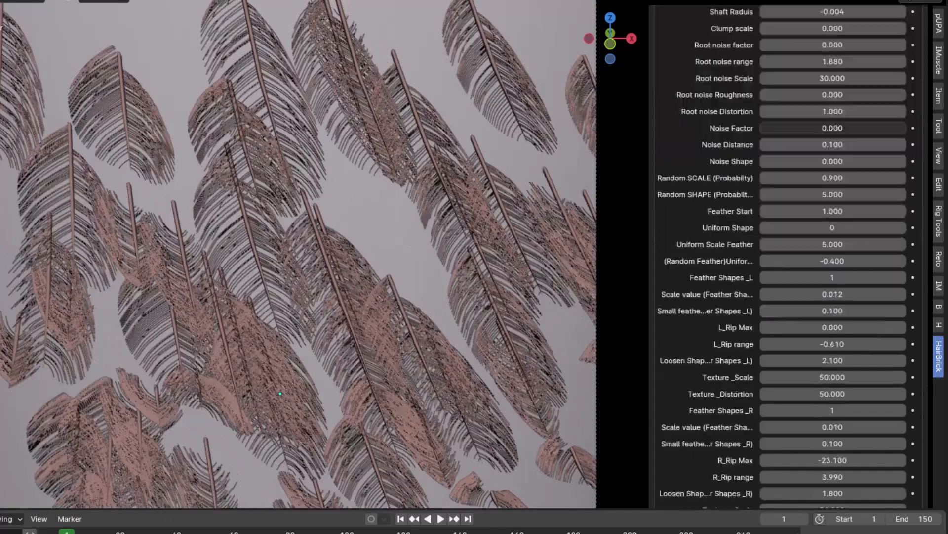
pyautogui.moveTo(833, 128); pyautogui.dragTo(866, 128)
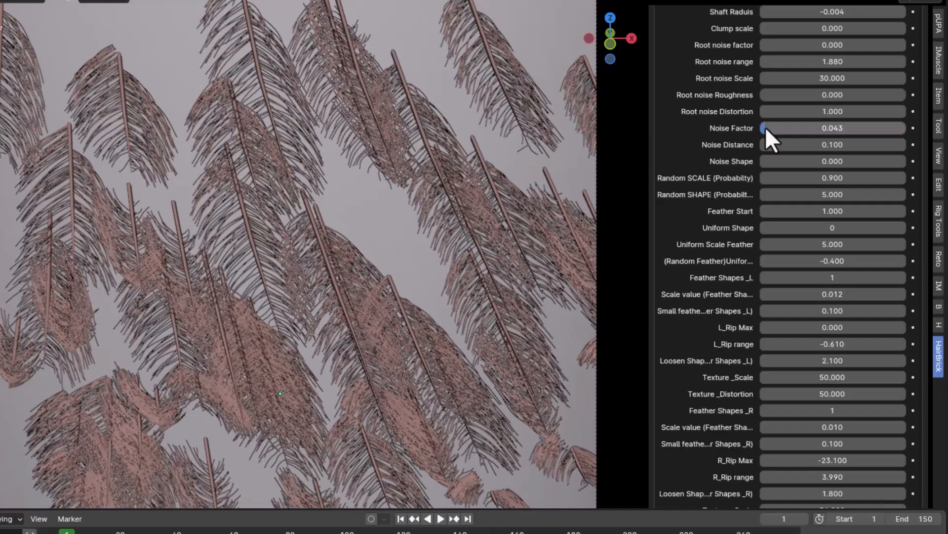
pyautogui.scroll(7, 756, 123)
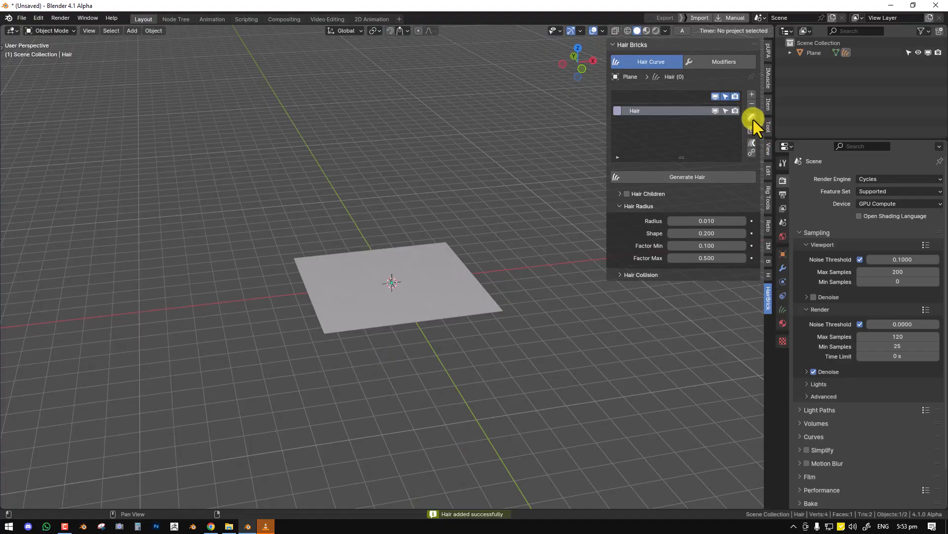
# Step: Start sculpting the plane's hair with the Add brush, using a new curve length of 0.3
pyautogui.hotkey('shift', 'space')
pyautogui.click(537, 158)
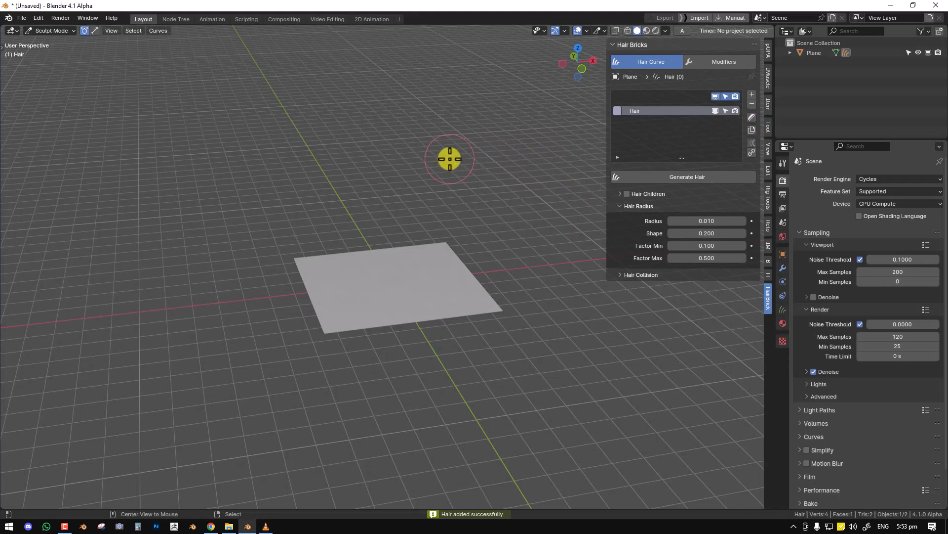
pyautogui.click(258, 43)
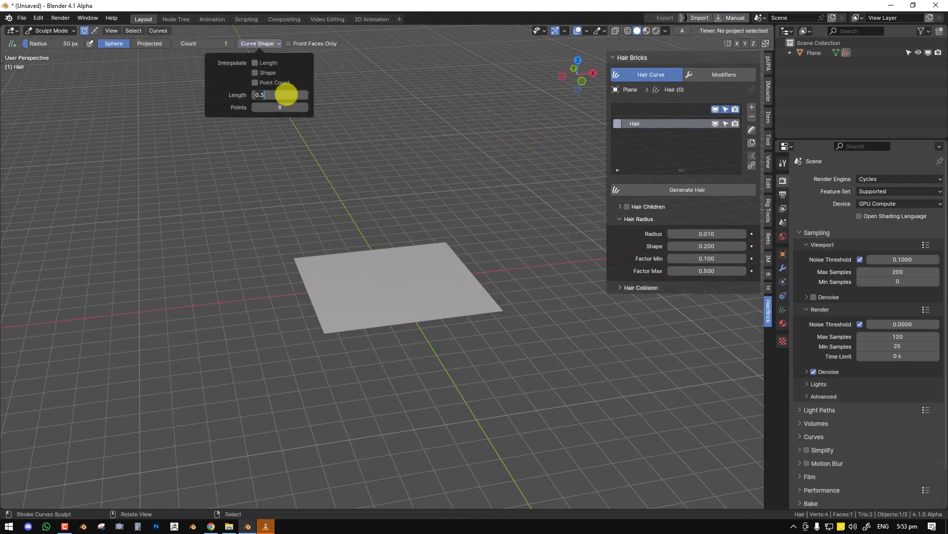
# Step: Place six individual hair curves spread across the plane
pyautogui.moveTo(385, 217); pyautogui.dragTo(394, 264, button='middle')
pyautogui.scroll(2, 398, 265)
pyautogui.click(374, 273)
pyautogui.click(457, 267)
pyautogui.click(373, 329)
pyautogui.click(297, 222)
pyautogui.click(386, 212)
pyautogui.click(410, 243)
# Step: Comb the hair curves so they lean to one side, and return to Object Mode
pyautogui.moveTo(432, 270); pyautogui.dragTo(481, 232, button='middle')
pyautogui.hotkey('shift', 'space')
pyautogui.click(447, 270)
pyautogui.moveTo(447, 270); pyautogui.dragTo(527, 267, button='middle')
pyautogui.moveTo(419, 228)
pyautogui.mouseDown()
pyautogui.moveTo(363, 225)
pyautogui.moveTo(292, 239)
pyautogui.mouseUp()
pyautogui.moveTo(292, 239); pyautogui.dragTo(360, 237, button='middle')
pyautogui.hotkey('ctrl', 'Tab')
pyautogui.click(299, 243)
# Step: Add a Feathergroup modifier to the plane's hair
pyautogui.click(725, 74)
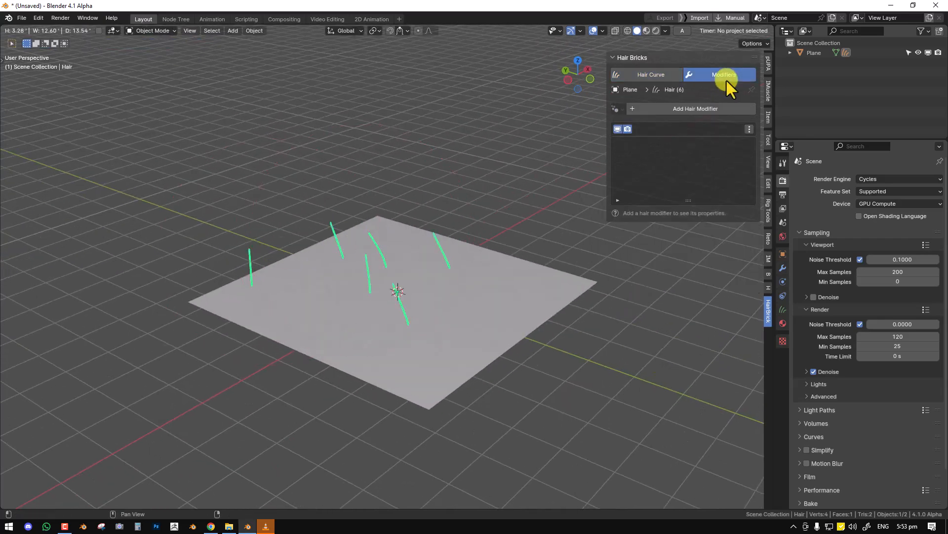
pyautogui.click(679, 110)
pyautogui.click(562, 177)
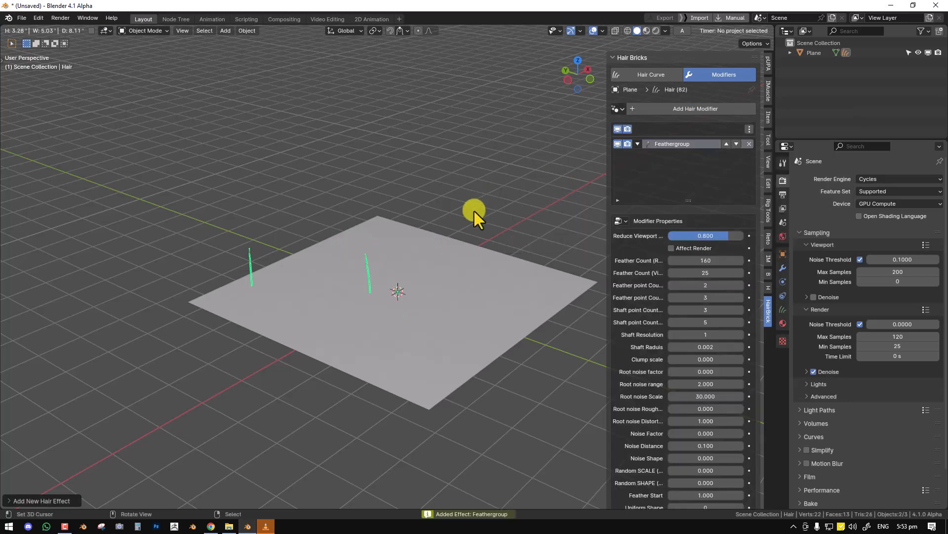
# Step: Set the Feathergroup's viewport feather reduction to 0.000 so every hair is displayed
pyautogui.moveTo(476, 206); pyautogui.dragTo(511, 220, button='middle')
pyautogui.moveTo(721, 237); pyautogui.dragTo(622, 247)
pyautogui.moveTo(432, 279); pyautogui.dragTo(422, 277, button='middle')
pyautogui.scroll(-2, 680, 270)
pyautogui.scroll(1, 466, 227)
pyautogui.moveTo(465, 227); pyautogui.dragTo(440, 197, button='middle')
pyautogui.scroll(1, 441, 196)
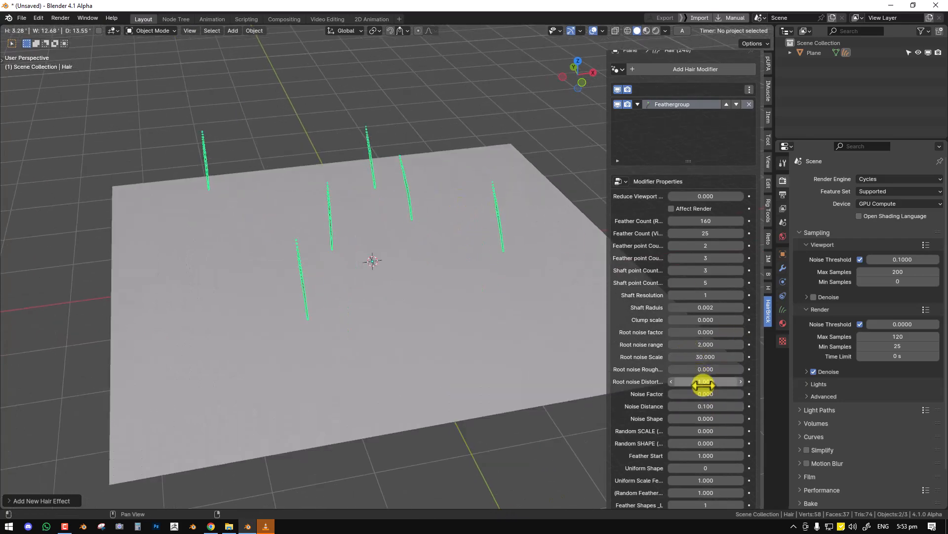
# Step: Set the Feathergroup's Uniform Scale Feather to 9.120 and deselect the hair
pyautogui.scroll(-1, 703, 387)
pyautogui.moveTo(716, 142); pyautogui.dragTo(366, 116)
pyautogui.hotkey('alt', 'a')
pyautogui.moveTo(352, 295)
pyautogui.mouseDown(button='middle')
pyautogui.moveTo(376, 285)
pyautogui.moveTo(349, 278)
pyautogui.mouseUp(button='middle')
# Step: Set the Feathergroup's viewport feather count to 178
pyautogui.scroll(5, 376, 285)
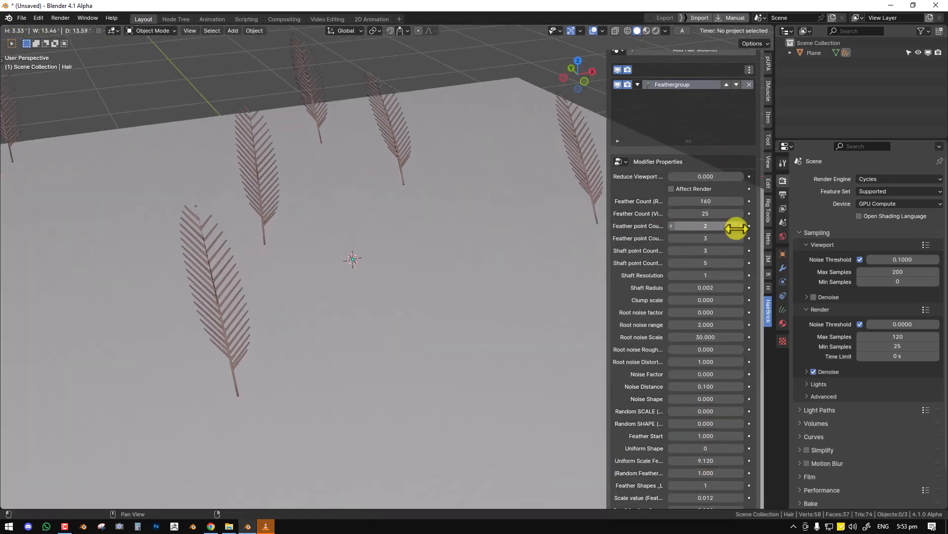
pyautogui.moveTo(716, 214); pyautogui.dragTo(794, 214)
pyautogui.moveTo(387, 227); pyautogui.dragTo(377, 233, button='middle')
pyautogui.scroll(-4, 377, 233)
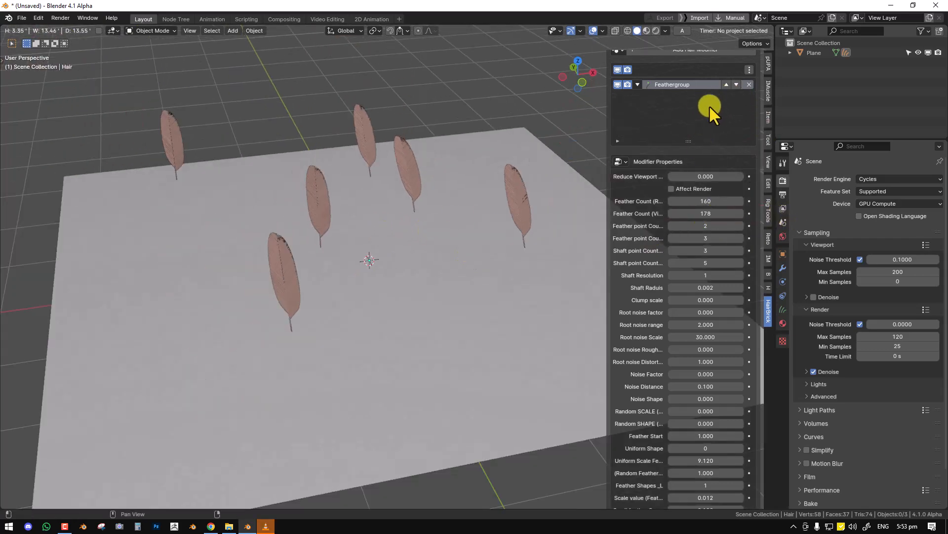
# Step: Return the hair to Sculpt Mode and comb all the feathers over to one side with a large Comb brush
pyautogui.scroll(3, 703, 106)
pyautogui.click(665, 77)
pyautogui.click(751, 130)
pyautogui.hotkey('shift', 'space')
pyautogui.click(398, 194)
pyautogui.moveTo(513, 187)
pyautogui.mouseDown()
pyautogui.moveTo(282, 153)
pyautogui.moveTo(138, 163)
pyautogui.moveTo(171, 195)
pyautogui.mouseUp()
pyautogui.moveTo(313, 319); pyautogui.dragTo(159, 296)
pyautogui.moveTo(388, 215); pyautogui.dragTo(239, 213)
pyautogui.moveTo(296, 202); pyautogui.dragTo(279, 227, button='middle')
pyautogui.scroll(-4, 291, 223)
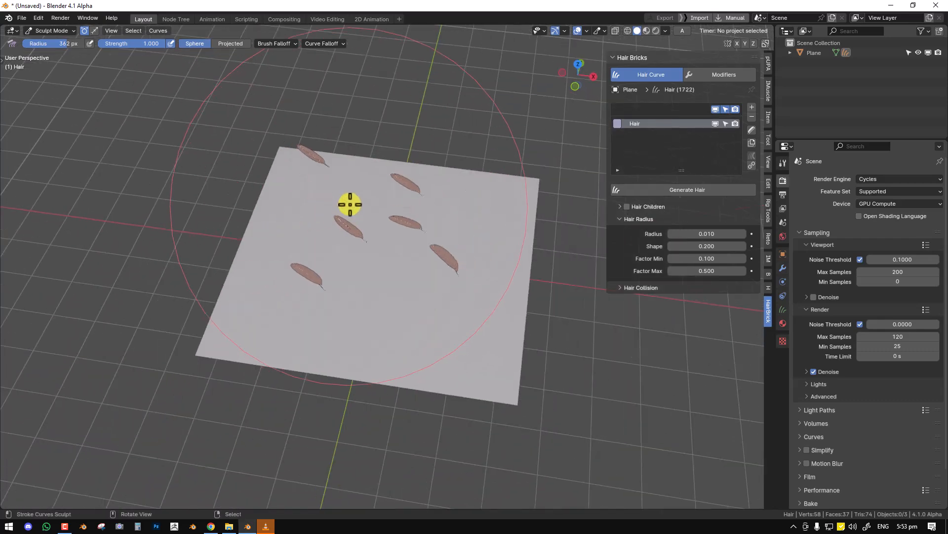
pyautogui.moveTo(349, 208); pyautogui.dragTo(286, 201)
# Step: Comb the feathers further, reducing the brush radius to 245 px for the final local adjustment
pyautogui.moveTo(400, 206); pyautogui.dragTo(401, 187, button='middle')
pyautogui.scroll(2, 402, 187)
pyautogui.moveTo(443, 210); pyautogui.dragTo(442, 175)
pyautogui.scroll(4, 389, 198)
pyautogui.press('f')
pyautogui.click(302, 199)
pyautogui.moveTo(302, 199); pyautogui.dragTo(321, 173)
# Step: Examine the shape and direction of the combed feathers on the plane from several angles
pyautogui.moveTo(358, 182)
pyautogui.mouseDown(button='middle')
pyautogui.moveTo(352, 206)
pyautogui.moveTo(351, 193)
pyautogui.mouseUp(button='middle')
pyautogui.scroll(-3, 366, 172)
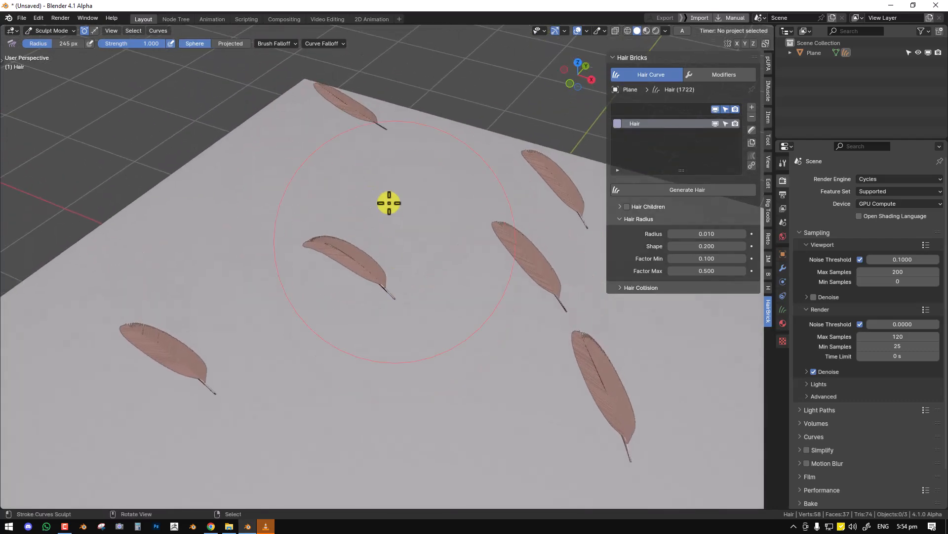
pyautogui.moveTo(356, 85); pyautogui.dragTo(365, 151, button='middle')
pyautogui.scroll(-4, 380, 193)
pyautogui.moveTo(428, 207); pyautogui.dragTo(418, 189, button='middle')
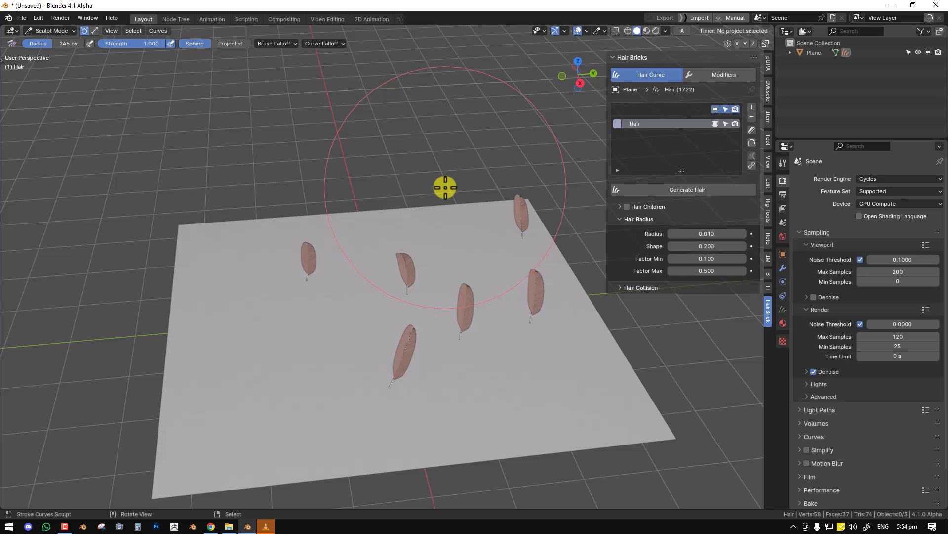
pyautogui.moveTo(402, 208); pyautogui.dragTo(428, 218, button='middle')
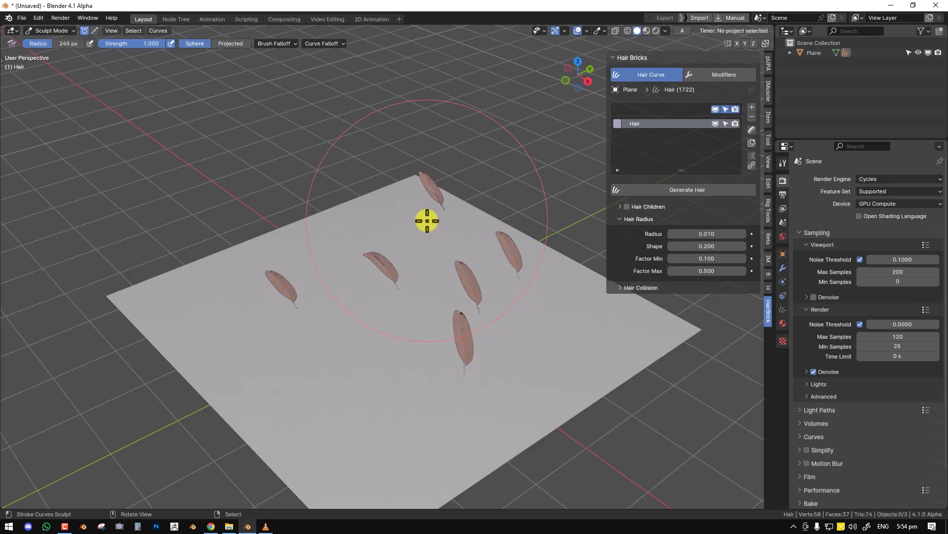
pyautogui.moveTo(426, 220)
pyautogui.mouseDown(button='middle')
pyautogui.moveTo(453, 207)
pyautogui.moveTo(392, 221)
pyautogui.moveTo(430, 209)
pyautogui.mouseUp(button='middle')
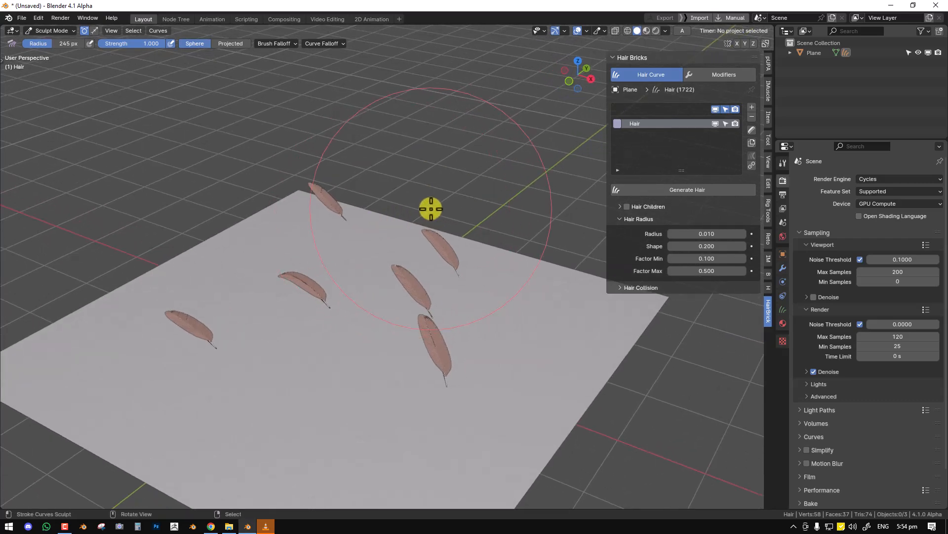
pyautogui.moveTo(485, 192); pyautogui.dragTo(444, 204, button='middle')
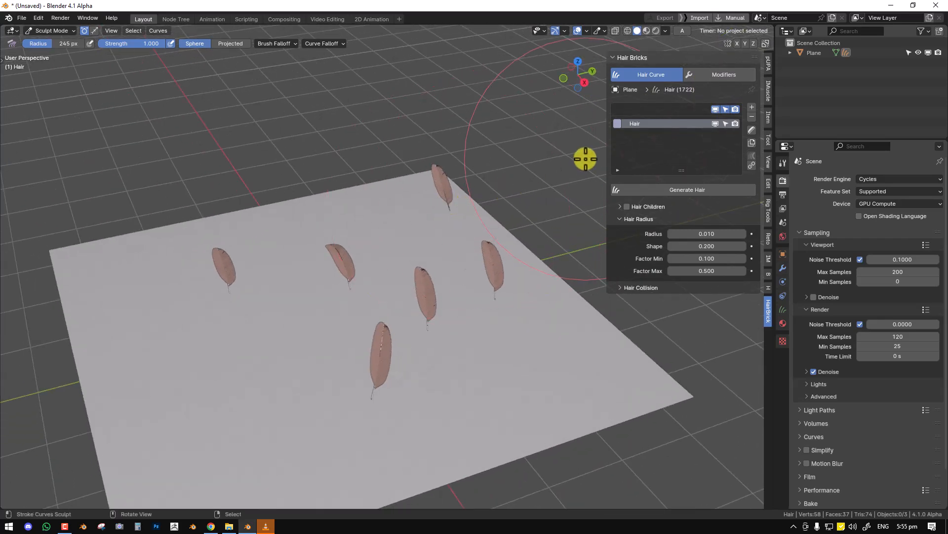
# Step: Return to Object Mode, delete the feather hair, and add a new empty hair system to the plane
pyautogui.hotkey('ctrl', 'Tab')
pyautogui.click(400, 207)
pyautogui.moveTo(466, 194); pyautogui.dragTo(443, 193, button='middle')
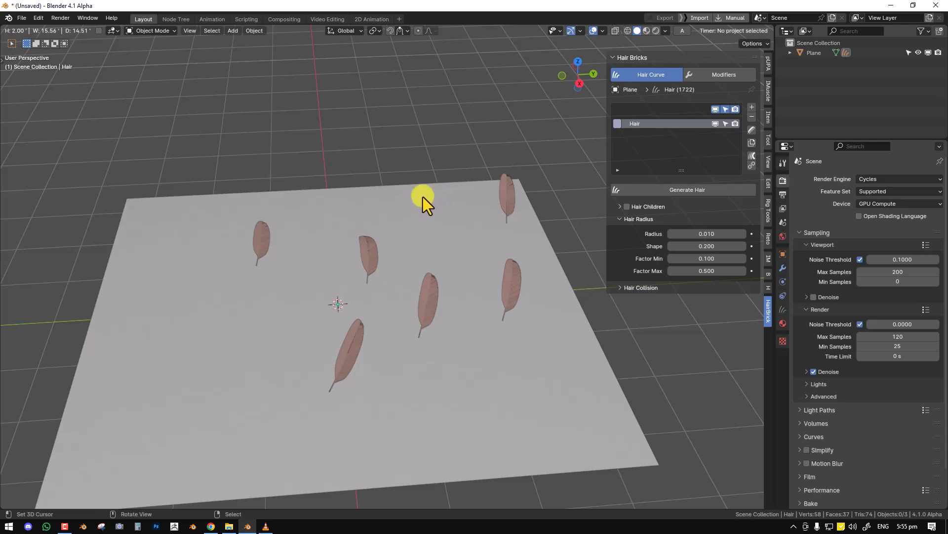
pyautogui.click(751, 117)
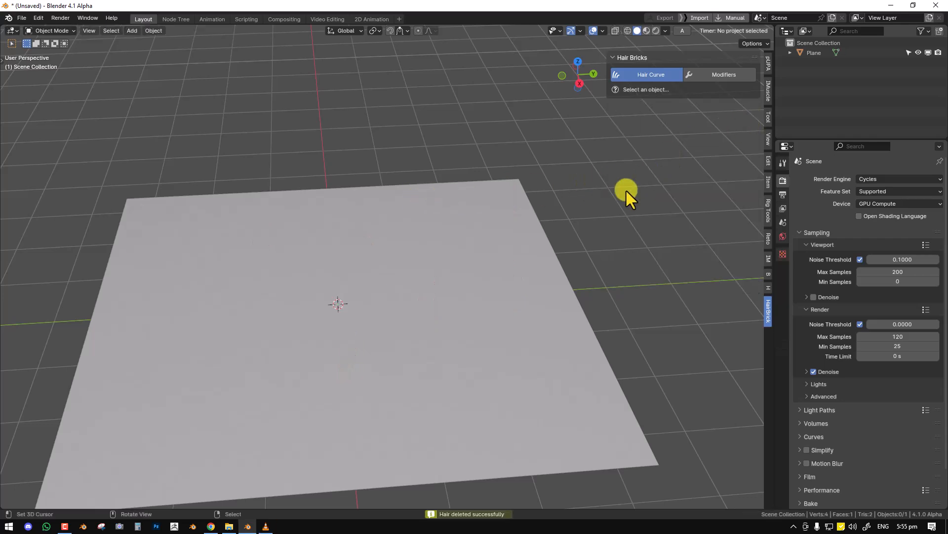
pyautogui.click(752, 107)
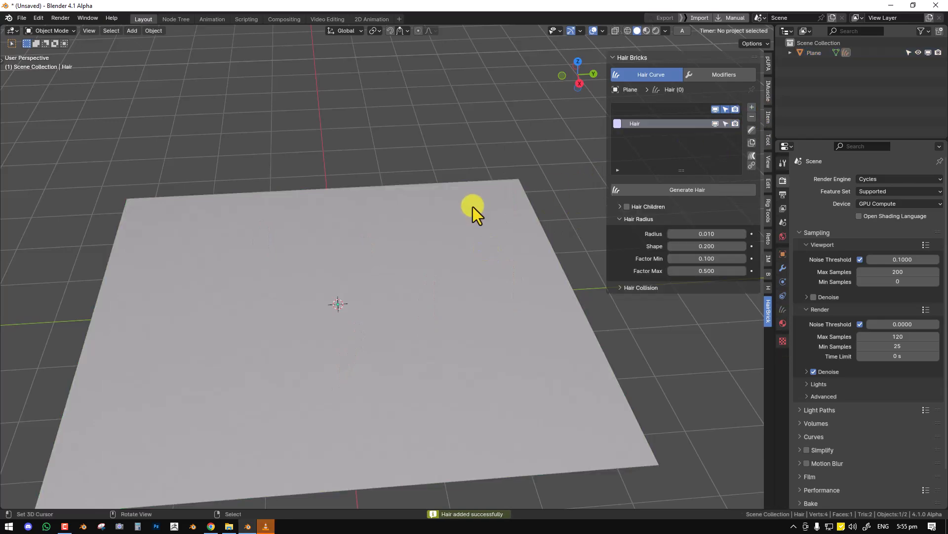
# Step: Generate hair over the whole plane, increase its length and density, apply the generation, and deselect it
pyautogui.click(681, 191)
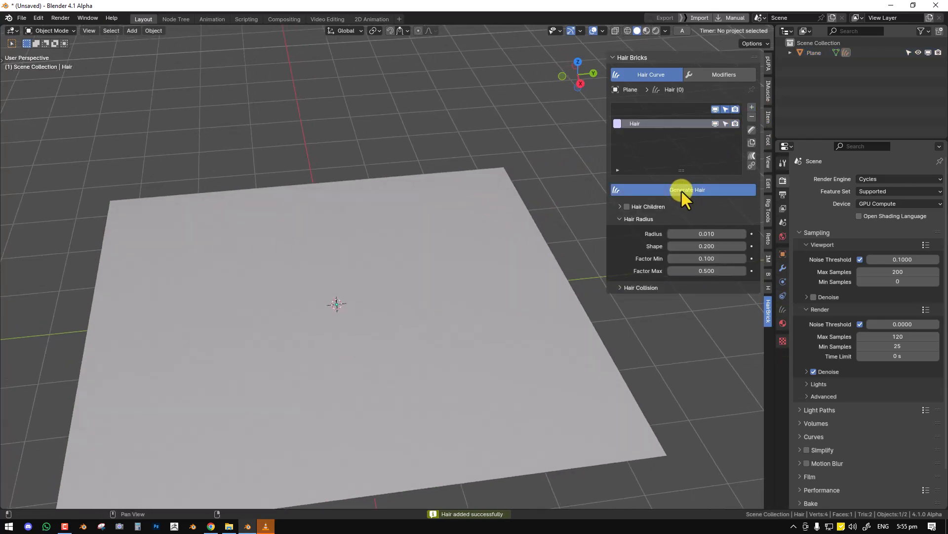
pyautogui.scroll(2, 446, 209)
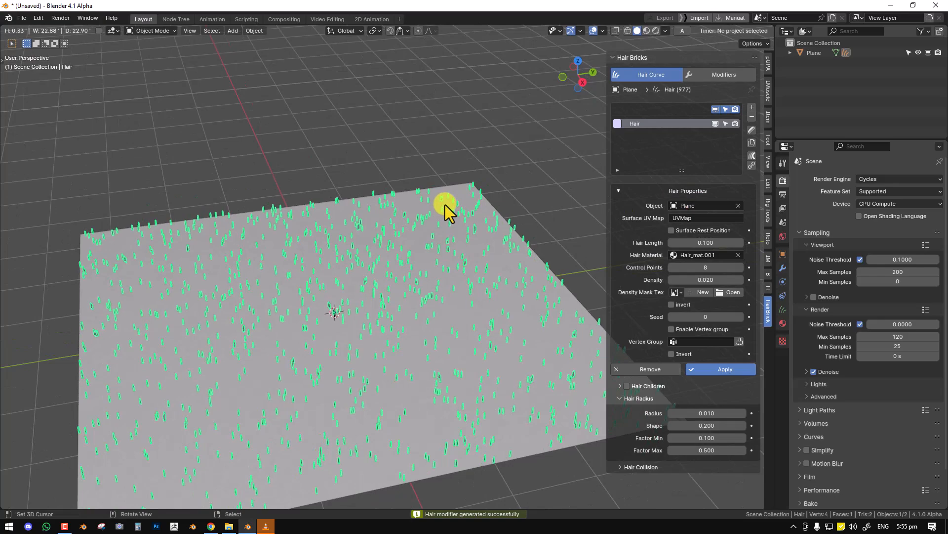
pyautogui.moveTo(715, 244)
pyautogui.mouseDown()
pyautogui.moveTo(706, 244)
pyautogui.moveTo(746, 243)
pyautogui.moveTo(712, 242)
pyautogui.mouseUp()
pyautogui.moveTo(705, 280); pyautogui.dragTo(713, 280)
pyautogui.click(717, 369)
pyautogui.hotkey('alt', 'a')
pyautogui.moveTo(361, 302); pyautogui.dragTo(395, 262, button='middle')
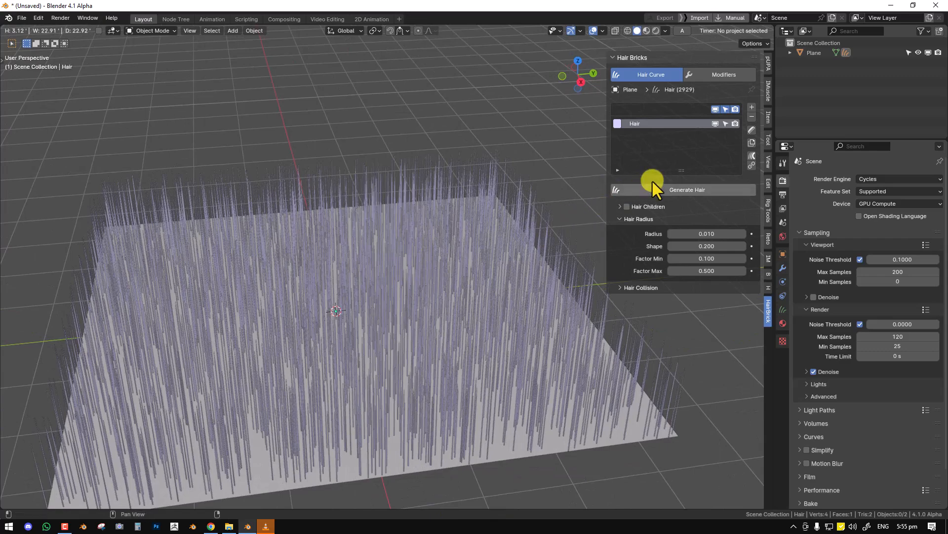
pyautogui.click(752, 130)
pyautogui.hotkey('shift', 'space')
pyautogui.hotkey('ctrl', 'Tab')
pyautogui.click(413, 256)
pyautogui.moveTo(416, 256); pyautogui.dragTo(535, 215, button='middle')
pyautogui.moveTo(503, 244); pyautogui.dragTo(415, 234, button='middle')
pyautogui.scroll(1, 442, 247)
pyautogui.scroll(-1, 437, 231)
# Step: Add a Feathergroup modifier to the generated hair covering the plane
pyautogui.click(715, 75)
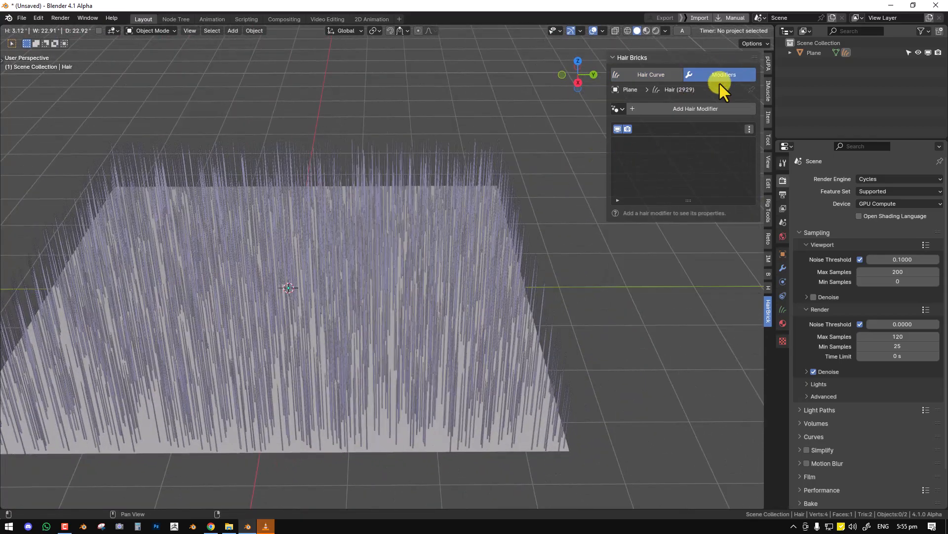
pyautogui.click(710, 107)
pyautogui.click(581, 176)
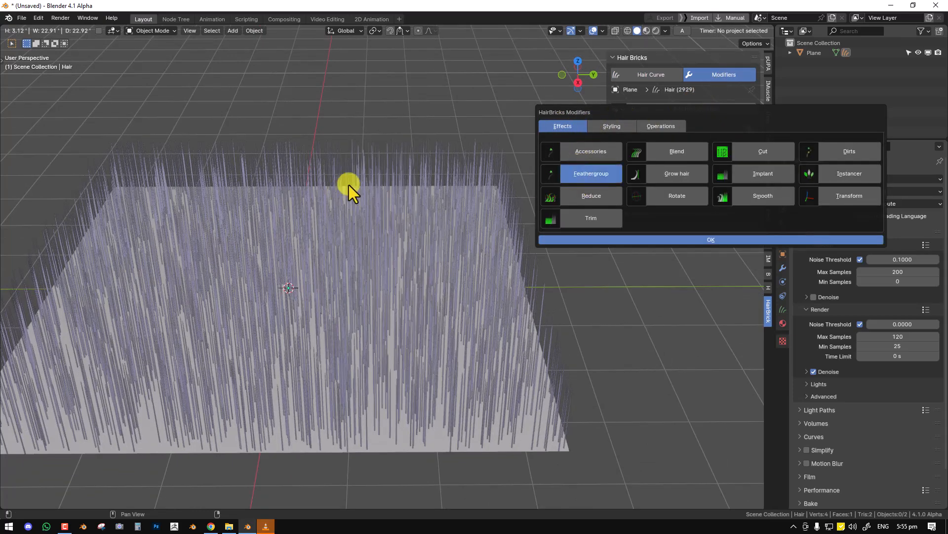
pyautogui.press('Return')
# Step: Set the Feathergroup's viewport feather reduction to 0.800 to thin the displayed feathers
pyautogui.moveTo(409, 180); pyautogui.dragTo(694, 235, button='middle')
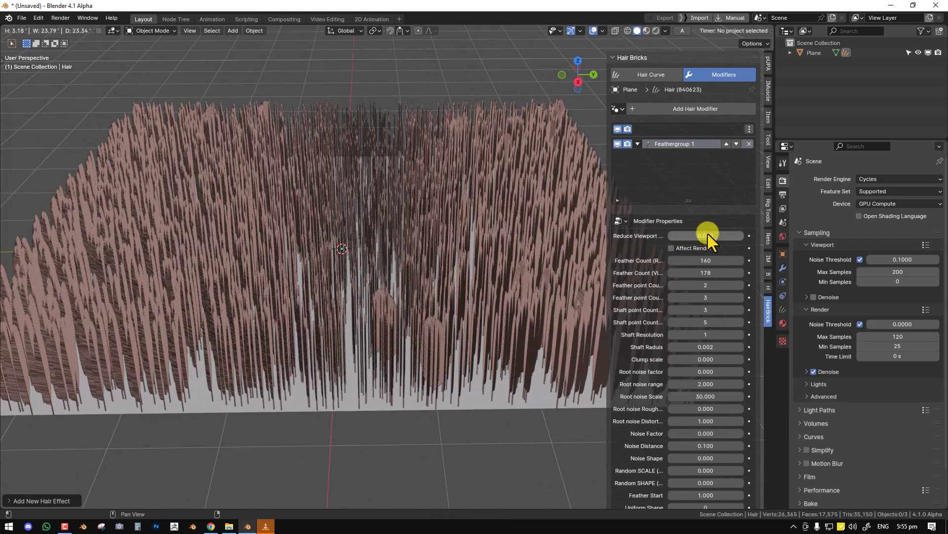
pyautogui.click(707, 233)
pyautogui.press('Return')
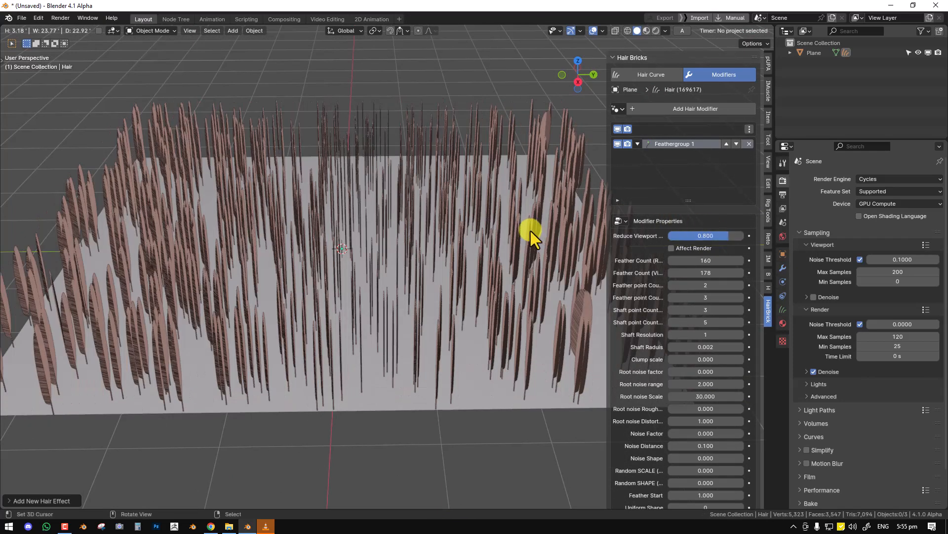
pyautogui.moveTo(593, 203); pyautogui.dragTo(349, 307, button='middle')
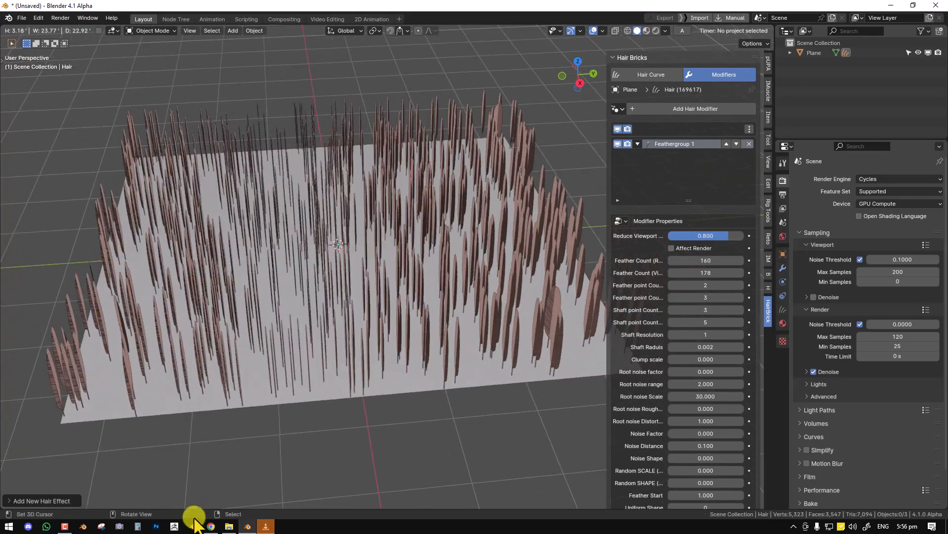
pyautogui.moveTo(434, 198); pyautogui.dragTo(455, 194, button='middle')
pyautogui.moveTo(474, 236); pyautogui.dragTo(437, 226, button='middle')
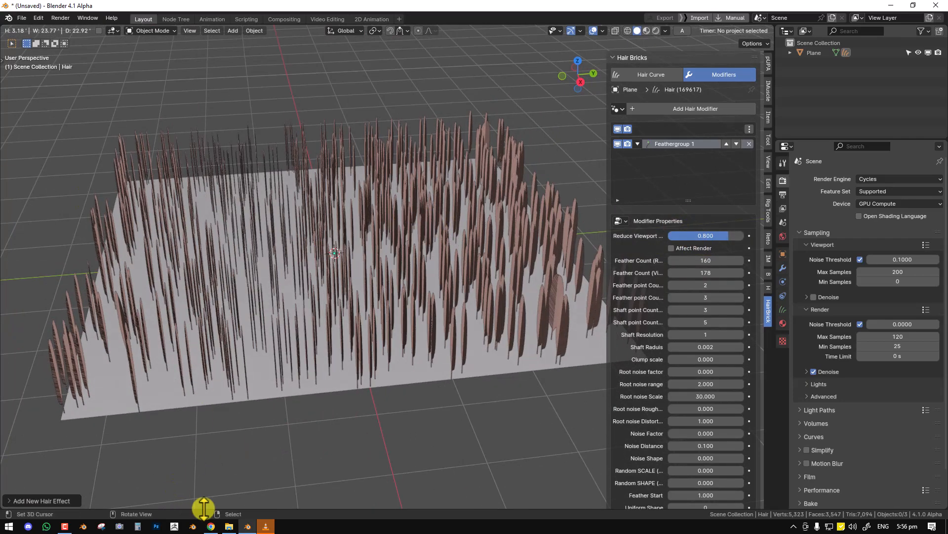
# Step: Open a new Blender instance and dismiss its splash screen
pyautogui.click(193, 527)
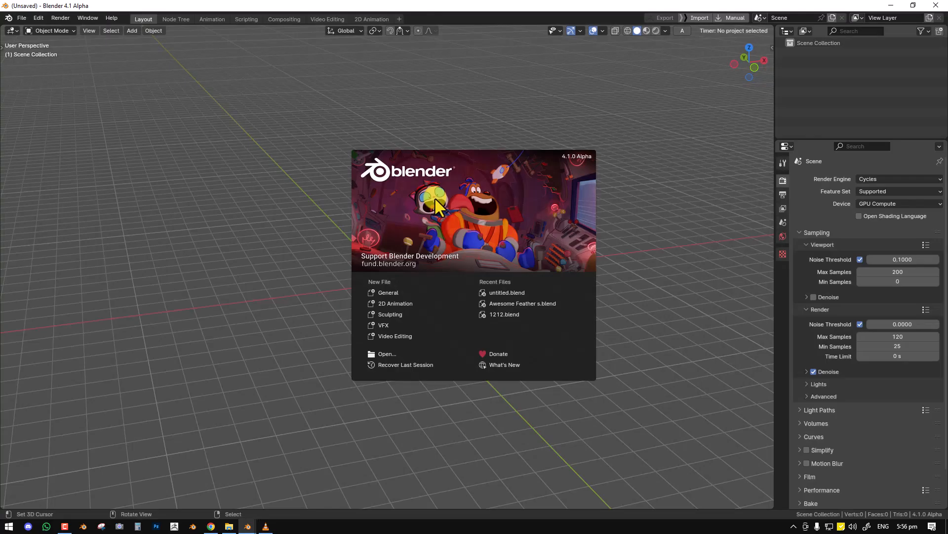
pyautogui.click(387, 171)
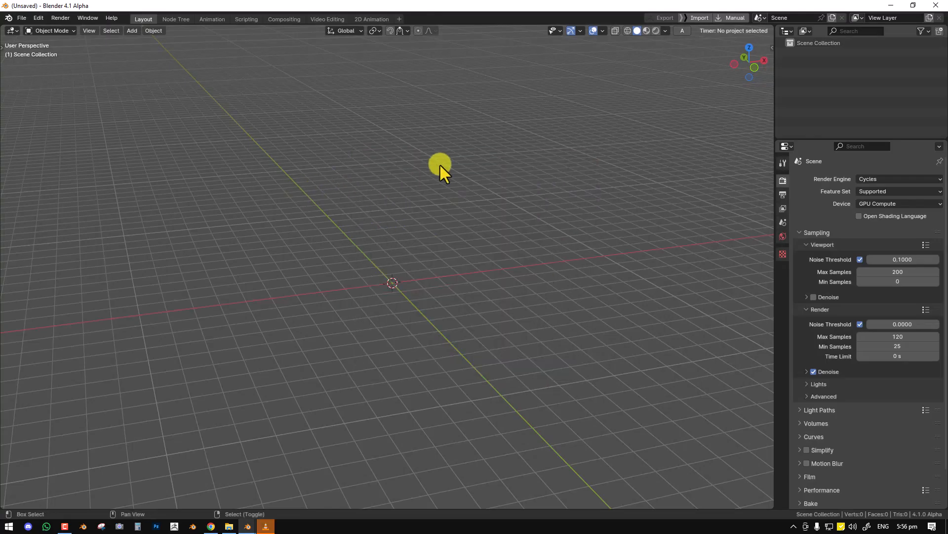
# Step: Add a mesh plane at the world origin of the new scene and scale it up
pyautogui.hotkey('shift', 'a')
pyautogui.moveTo(486, 168)
pyautogui.click(544, 167)
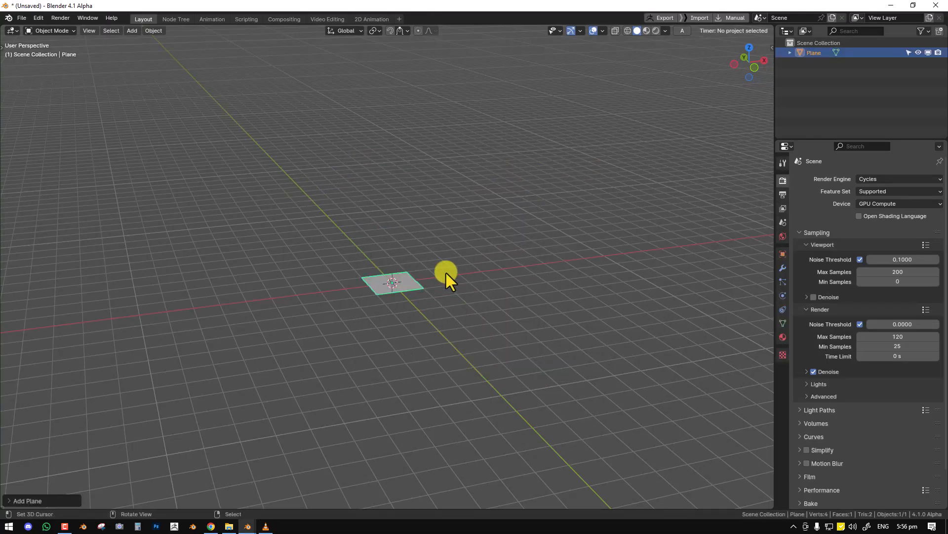
pyautogui.press('s')
pyautogui.click(576, 290)
# Step: Apply the plane's rotation and scale, and set its origin
pyautogui.hotkey('ctrl', 'a')
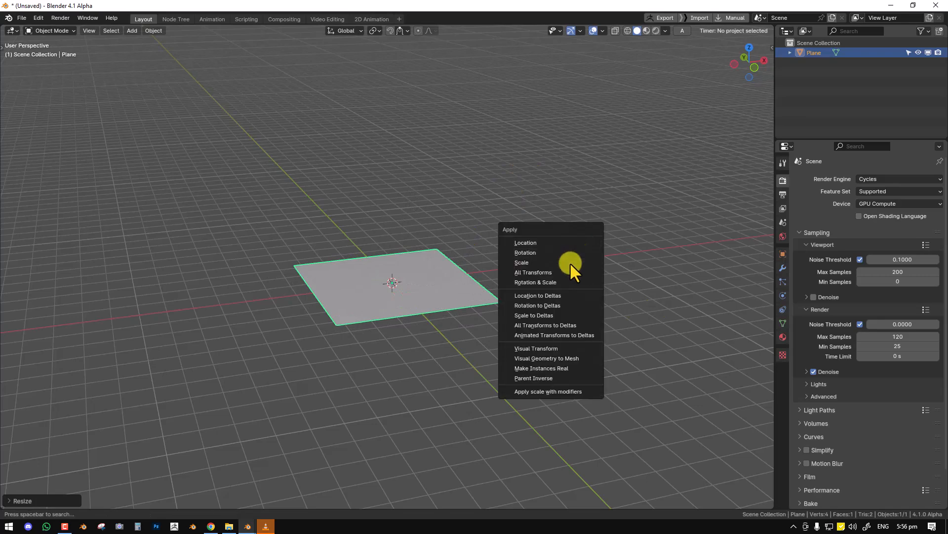
pyautogui.click(550, 283)
pyautogui.press('q')
pyautogui.click(553, 211)
pyautogui.moveTo(552, 214)
pyautogui.mouseDown(button='middle')
pyautogui.moveTo(521, 231)
pyautogui.moveTo(541, 209)
pyautogui.mouseUp(button='middle')
pyautogui.hotkey('shift', 'a')
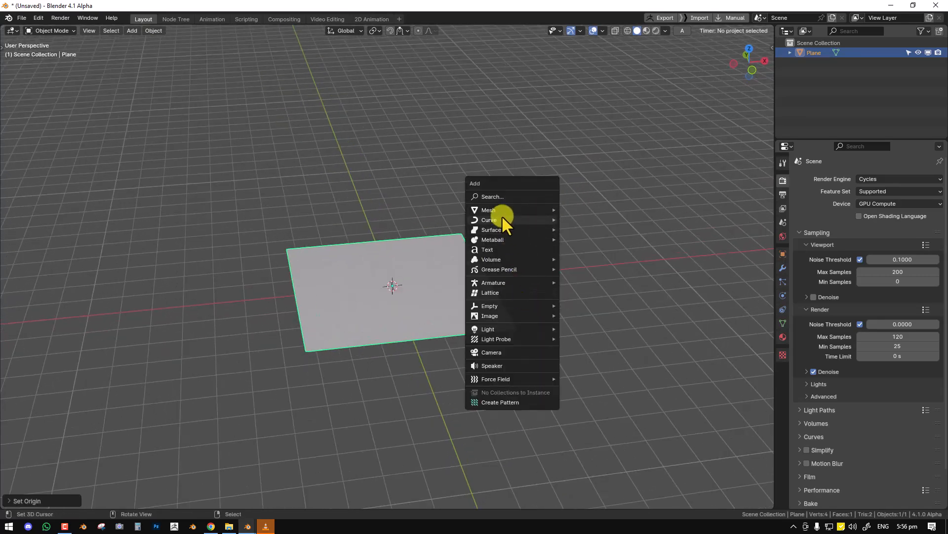
pyautogui.moveTo(520, 207)
# Step: Add a new Hair Bricks hair curve object to the plane
pyautogui.scroll(1, 637, 170)
pyautogui.press('n')
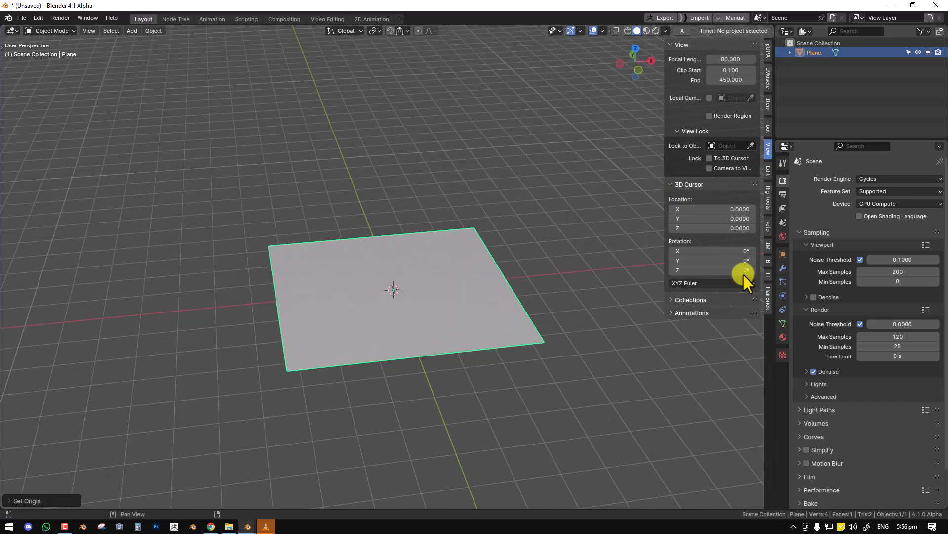
pyautogui.click(767, 298)
pyautogui.click(751, 93)
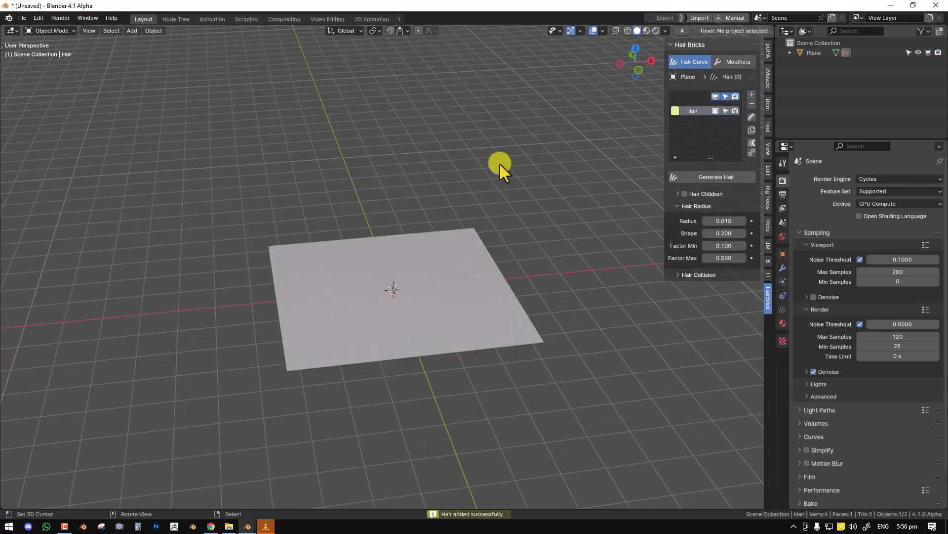
# Step: Generate hair across the new plane, increase the hair length and density, and apply the generation
pyautogui.scroll(2, 497, 163)
pyautogui.click(723, 176)
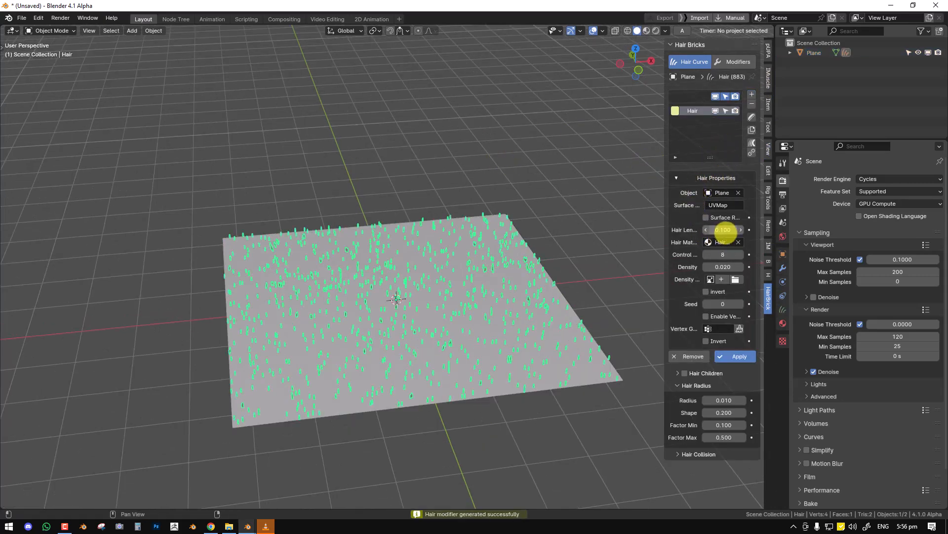
pyautogui.moveTo(728, 231); pyautogui.dragTo(731, 231)
pyautogui.moveTo(729, 272); pyautogui.dragTo(732, 269)
pyautogui.click(734, 358)
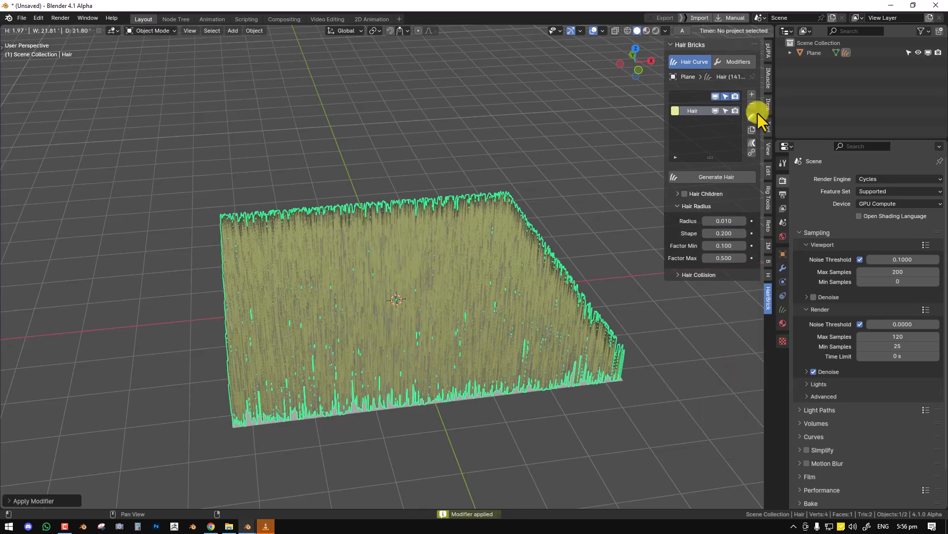
# Step: Add the Feathergroup effect as a hair modifier on the new plane's hair
pyautogui.click(727, 60)
pyautogui.click(709, 97)
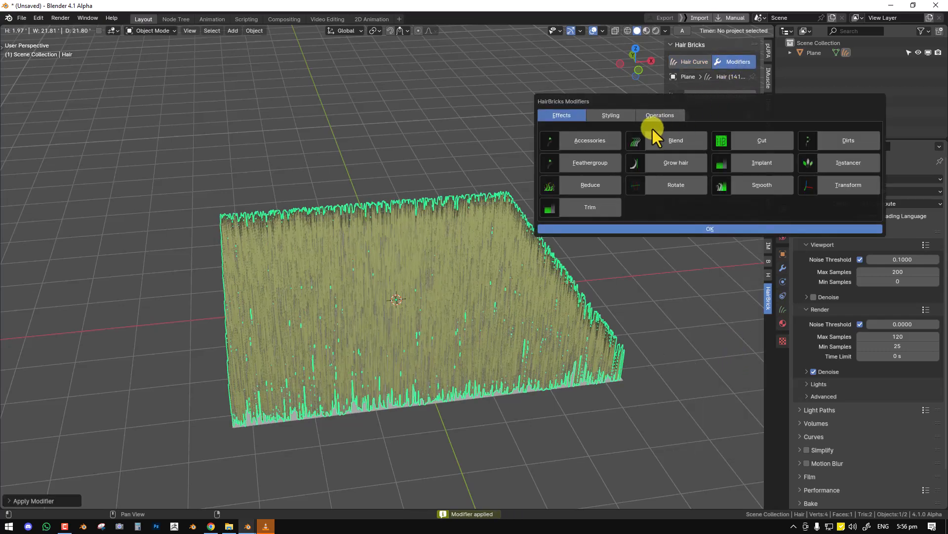
pyautogui.click(605, 160)
# Step: Close the second Blender instance and return to the earlier scene with the feathered plane
pyautogui.scroll(2, 506, 150)
pyautogui.moveTo(415, 135); pyautogui.dragTo(536, 215, button='middle')
pyautogui.rightClick(506, 150)
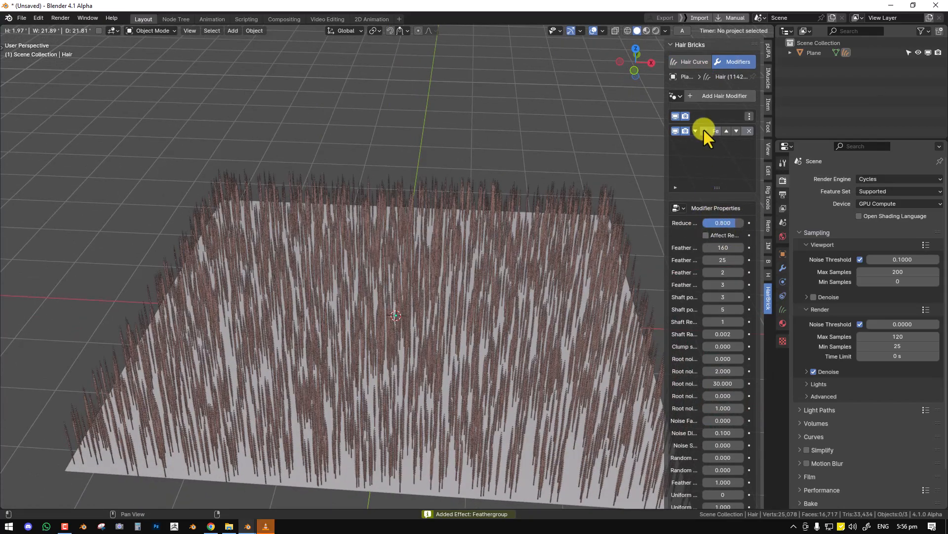
pyautogui.click(936, 5)
pyautogui.click(509, 280)
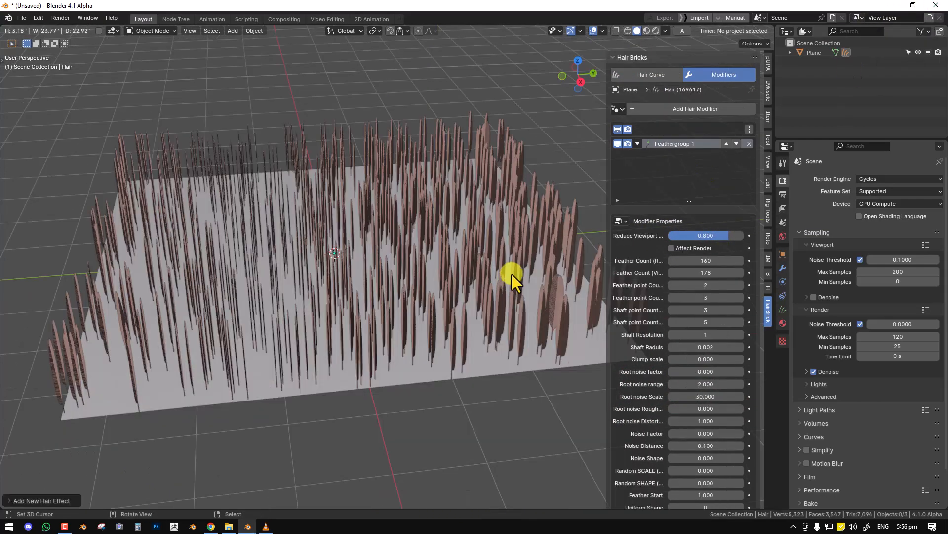
# Step: Examine the feathers across the plane from several angles, both close up and as a whole
pyautogui.moveTo(512, 274); pyautogui.dragTo(488, 206, button='middle')
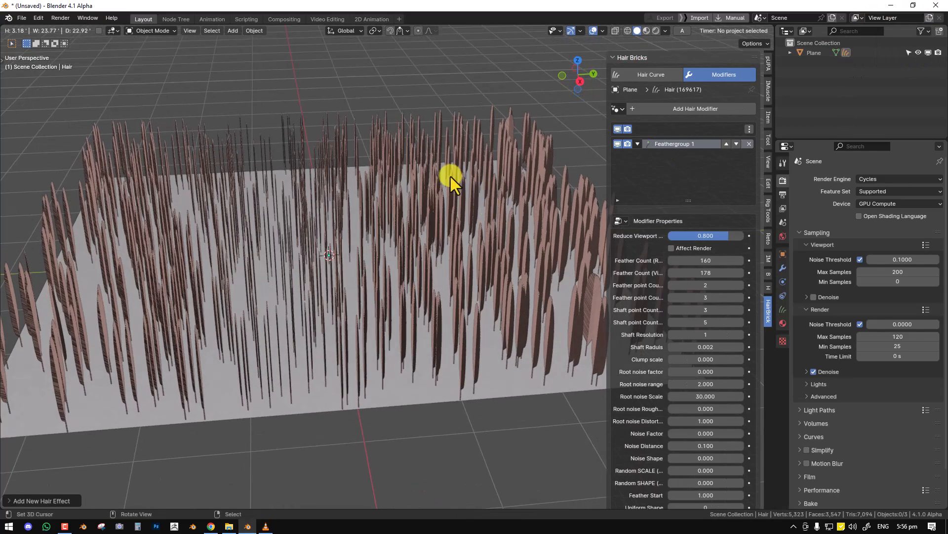
pyautogui.scroll(3, 494, 182)
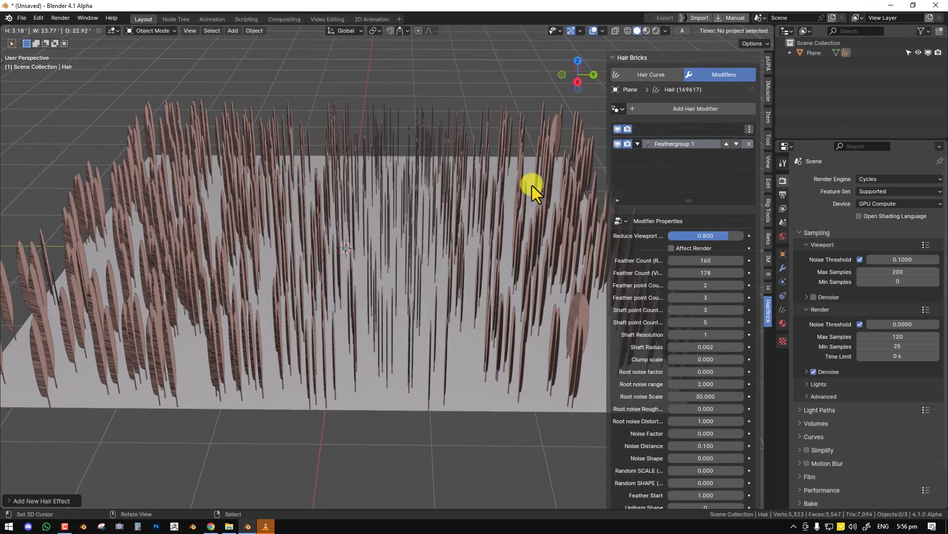
pyautogui.moveTo(392, 198); pyautogui.dragTo(428, 182, button='middle')
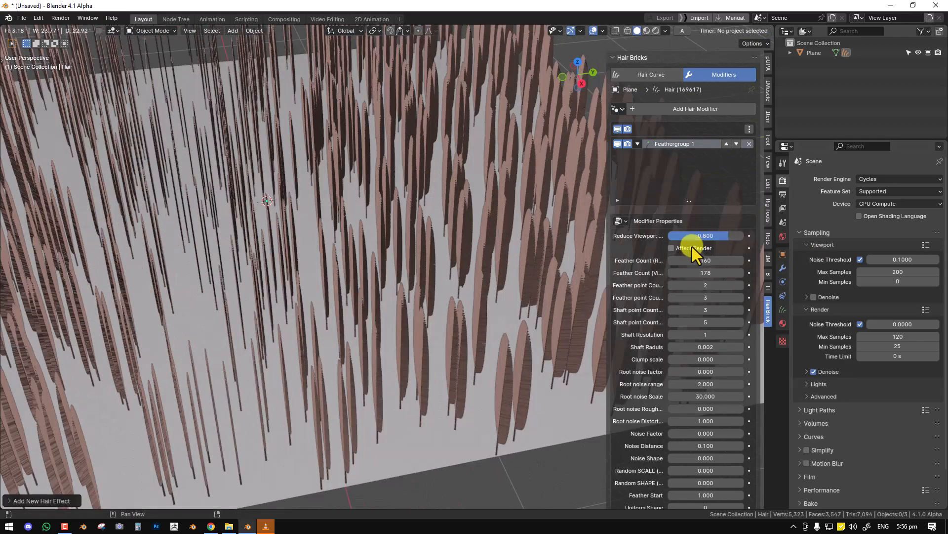
pyautogui.scroll(-6, 393, 217)
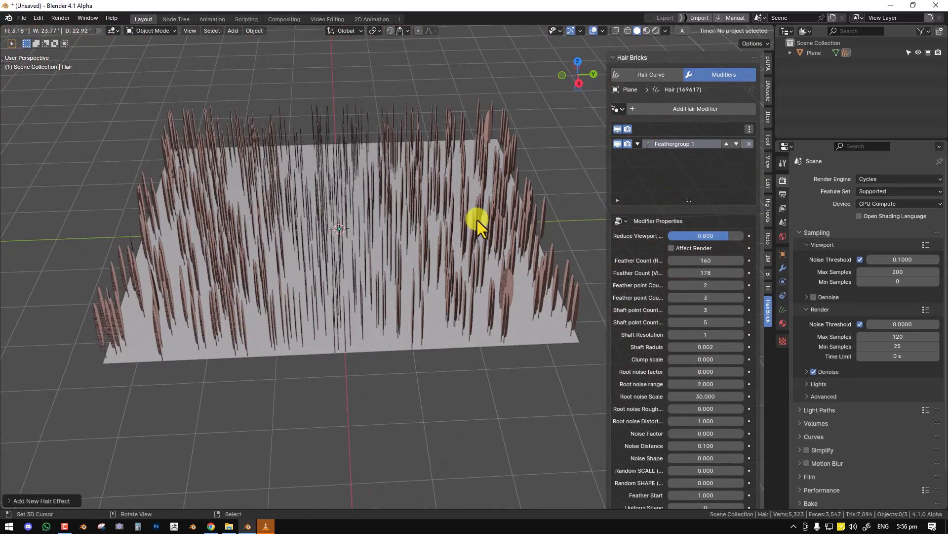
pyautogui.moveTo(426, 200); pyautogui.dragTo(408, 194, button='middle')
pyautogui.scroll(3, 408, 194)
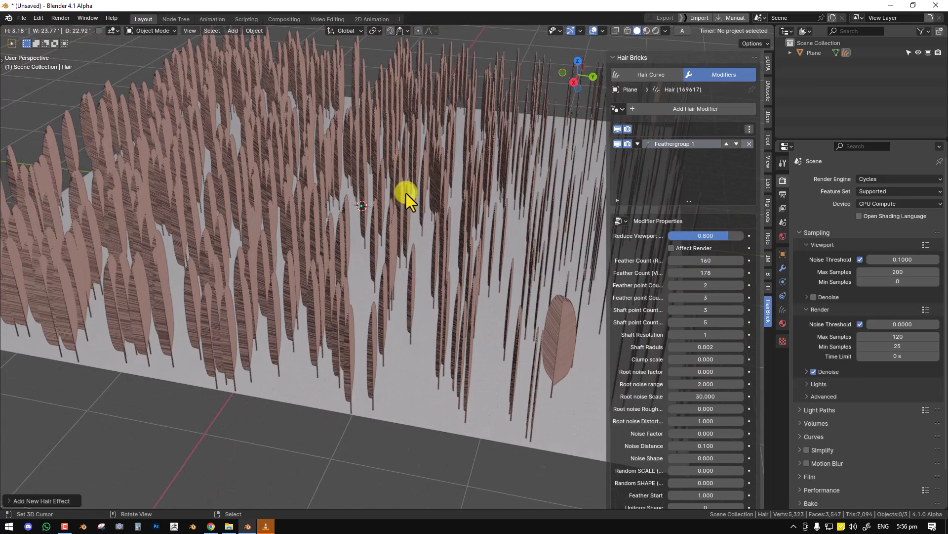
pyautogui.moveTo(414, 248)
pyautogui.mouseDown(button='middle')
pyautogui.moveTo(356, 242)
pyautogui.moveTo(413, 236)
pyautogui.mouseUp(button='middle')
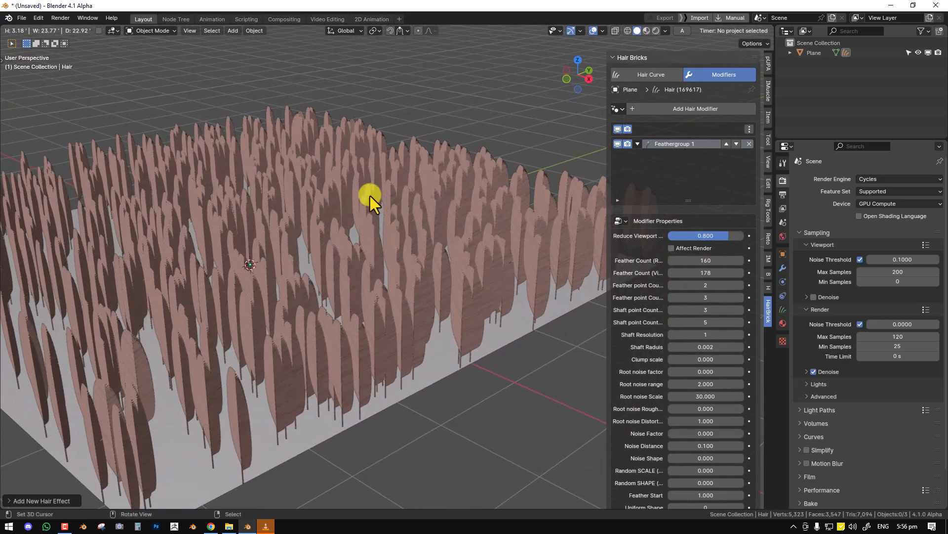
pyautogui.moveTo(373, 193); pyautogui.dragTo(417, 170, button='middle')
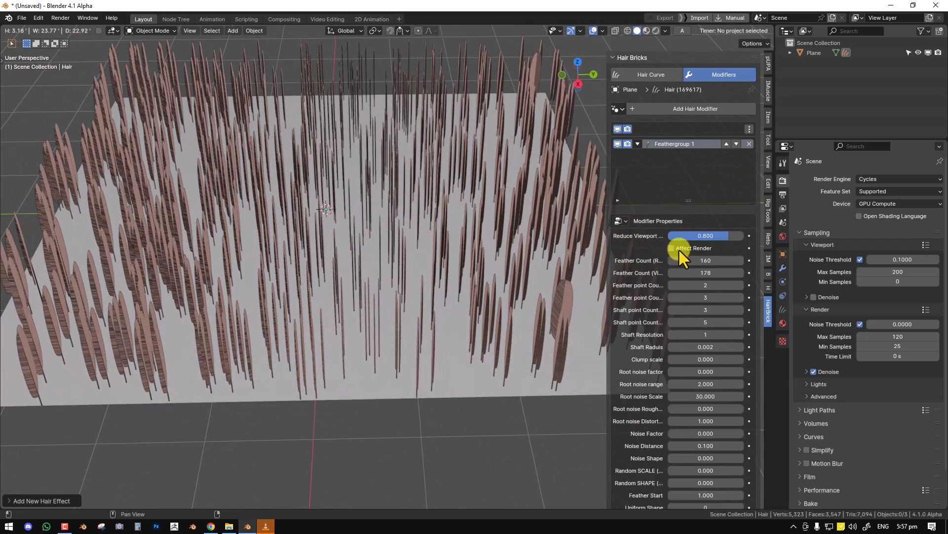
pyautogui.scroll(-2, 380, 256)
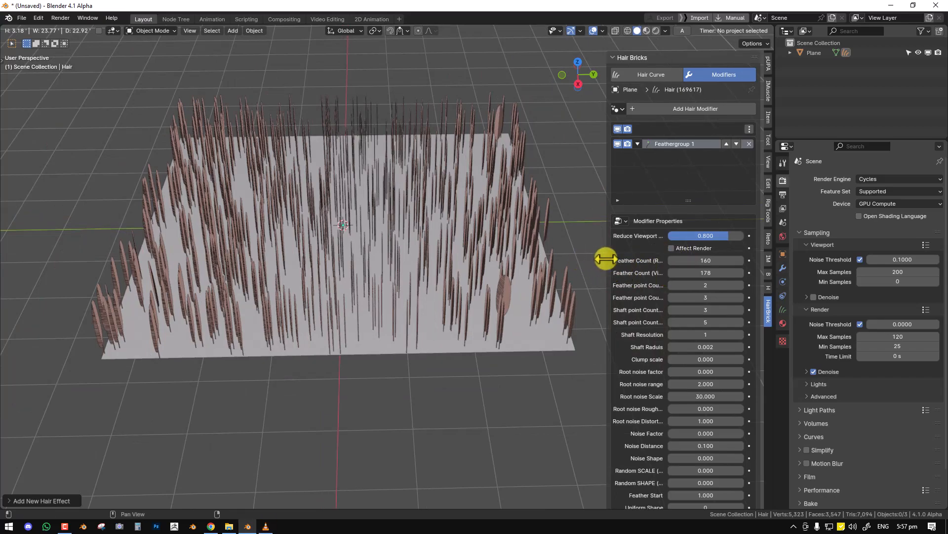
# Step: Widen the Hair Bricks sidebar and switch the feathers' viewport hair display to thin strands
pyautogui.moveTo(605, 258); pyautogui.dragTo(574, 260)
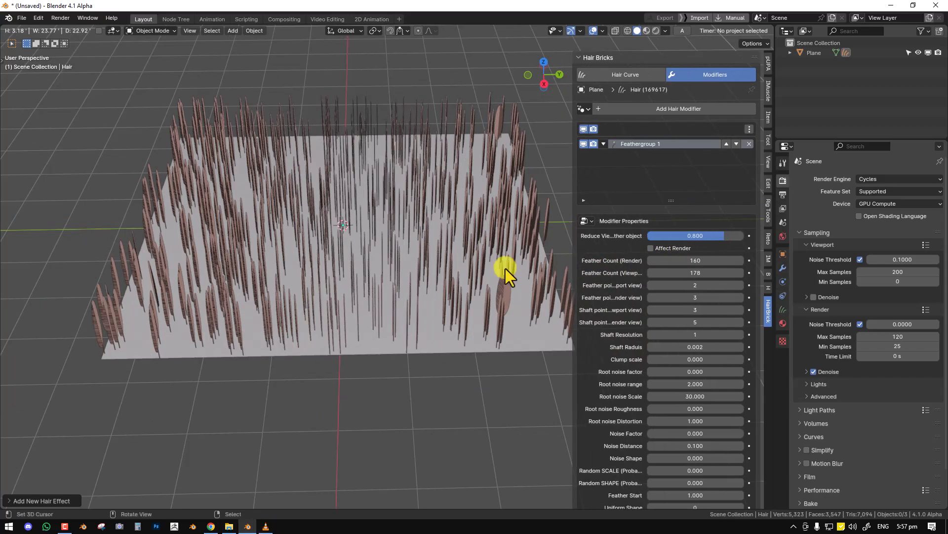
pyautogui.scroll(5, 496, 273)
pyautogui.scroll(5, 461, 245)
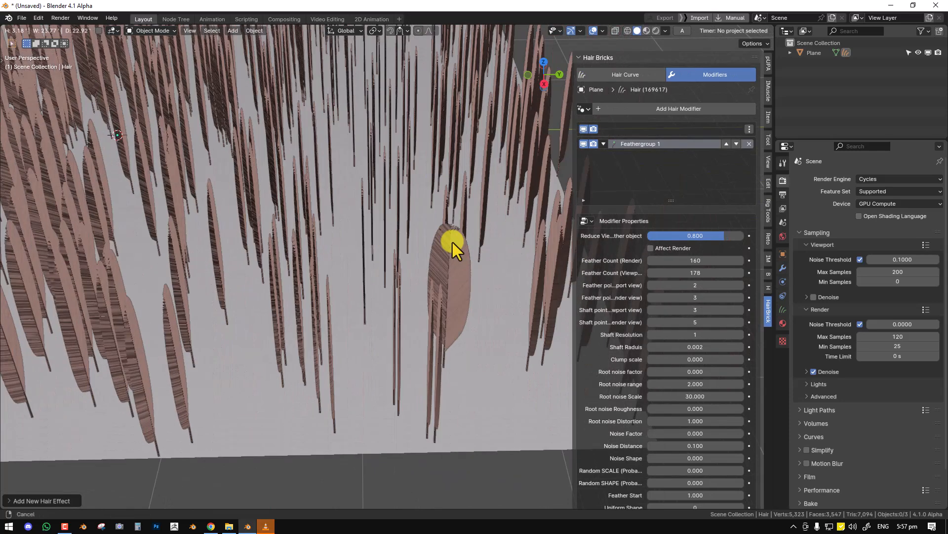
pyautogui.scroll(4, 396, 211)
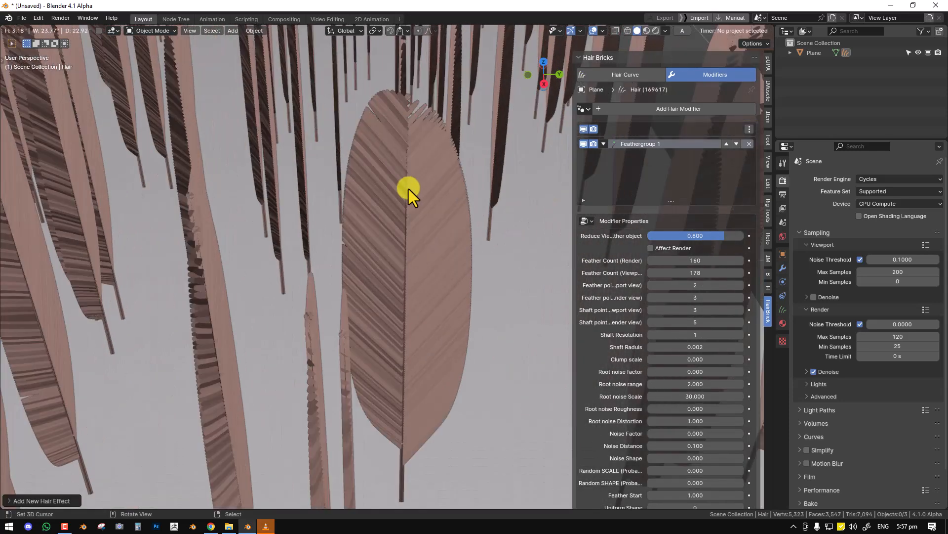
pyautogui.press('F8')
pyautogui.click(425, 183)
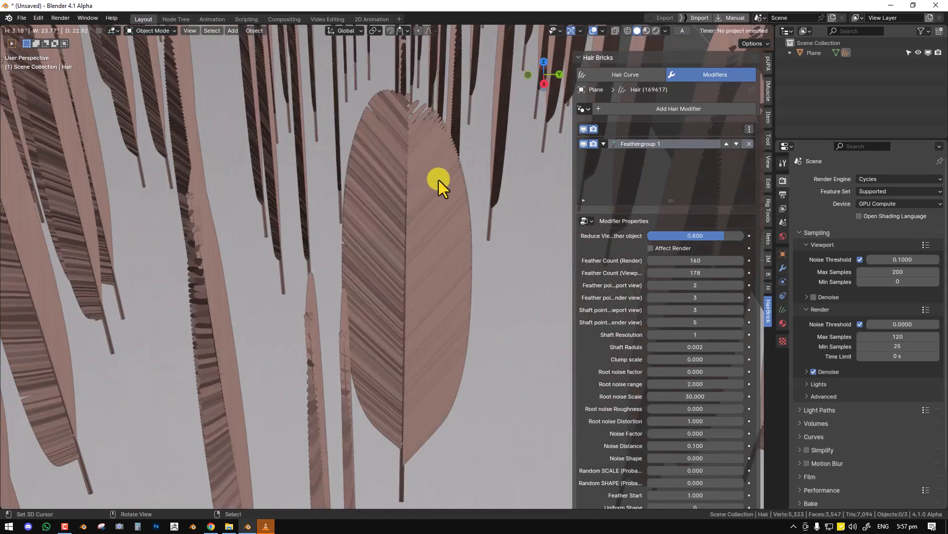
pyautogui.press('F8')
pyautogui.click(437, 154)
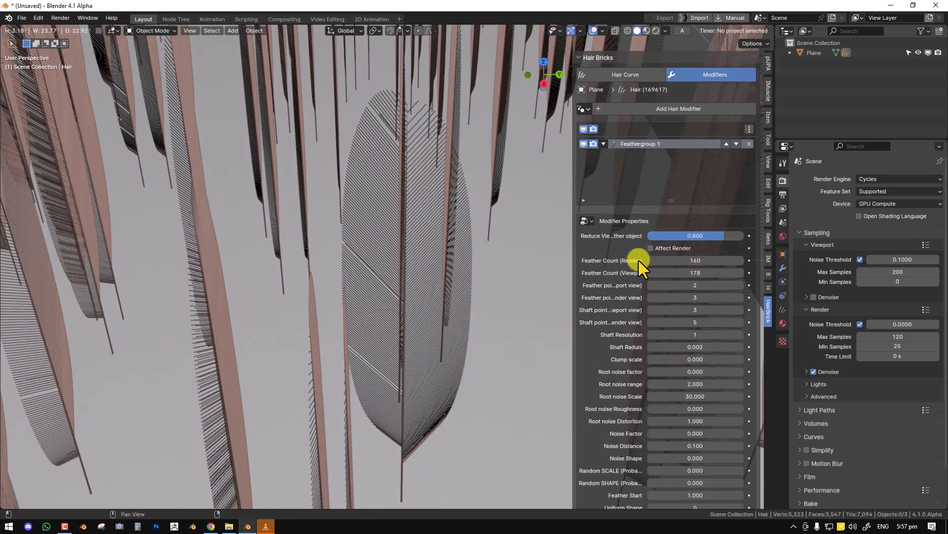
# Step: Lower the Feathergroup's viewport feather count to 25, and raise it in stages to 40 and 53
pyautogui.moveTo(417, 192); pyautogui.dragTo(432, 212, button='middle')
pyautogui.doubleClick(701, 273)
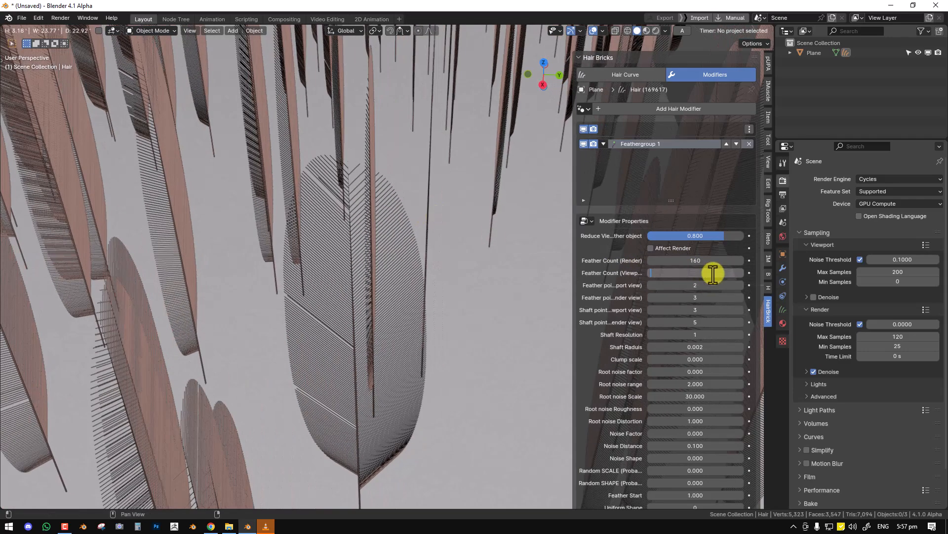
pyautogui.write('25')
pyautogui.press('Return')
pyautogui.moveTo(695, 273); pyautogui.dragTo(698, 271)
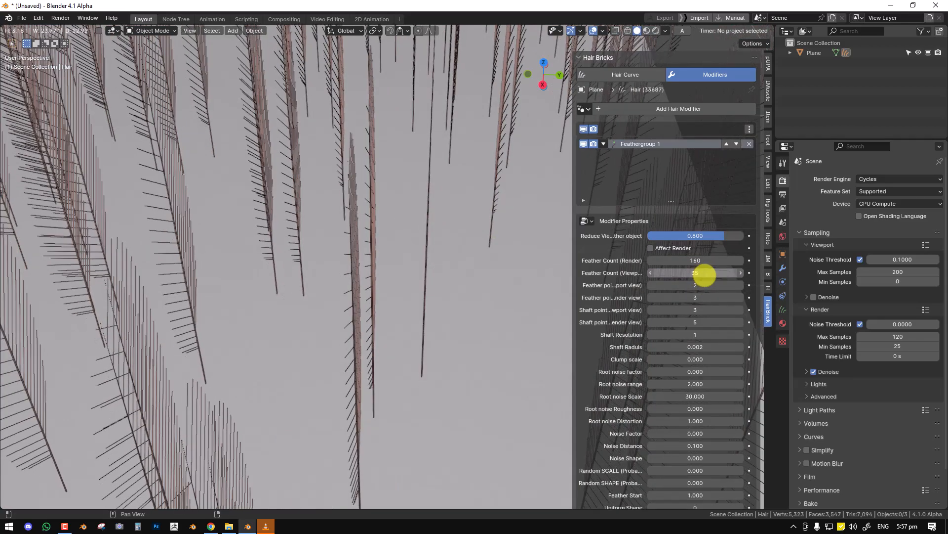
pyautogui.moveTo(540, 306); pyautogui.dragTo(348, 263, button='middle')
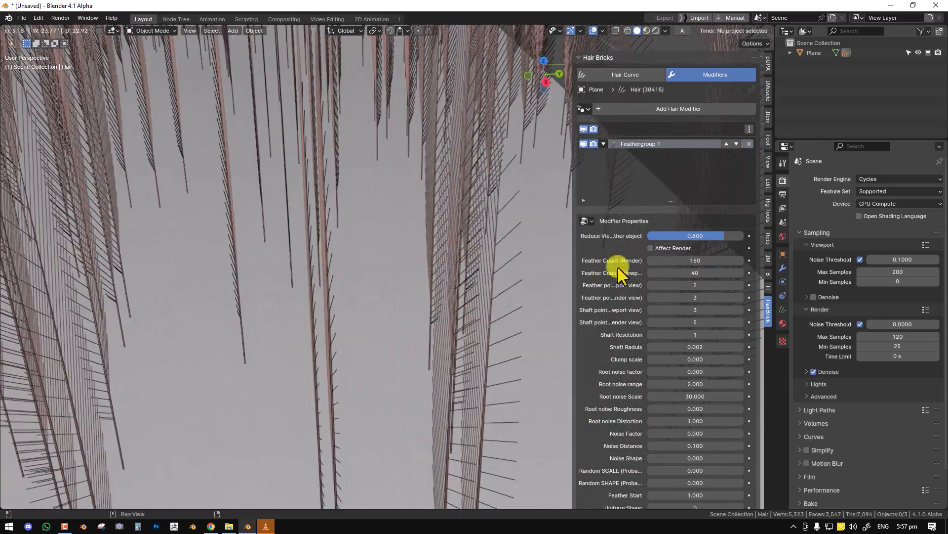
pyautogui.scroll(-2, 398, 255)
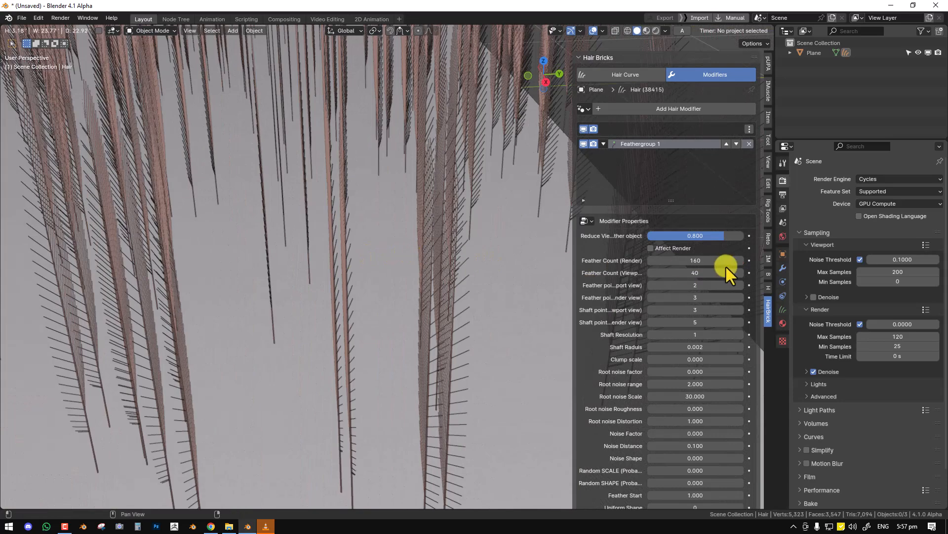
pyautogui.moveTo(701, 272); pyautogui.dragTo(713, 272)
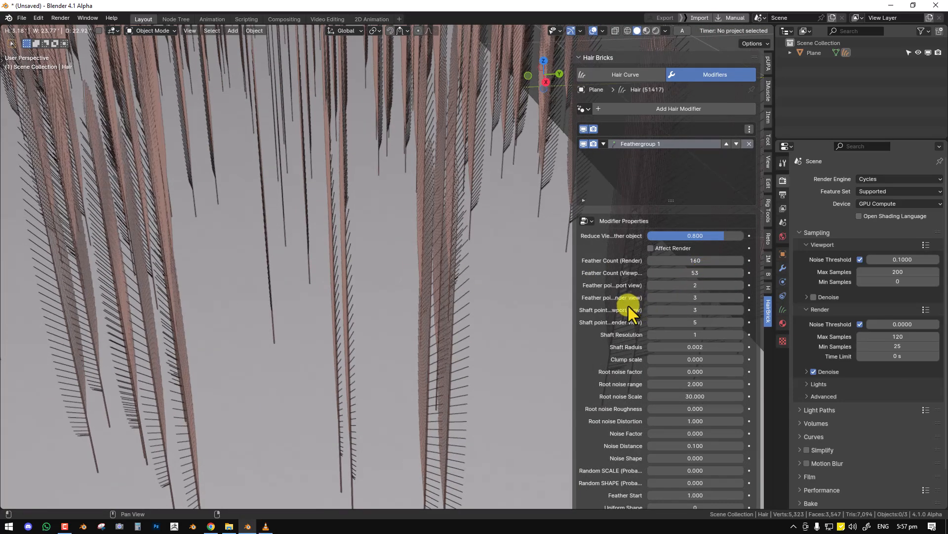
# Step: Inspect the sparser feathers at the plane's corner and widen the sidebar to read the full Feathergroup setting names
pyautogui.scroll(-5, 489, 250)
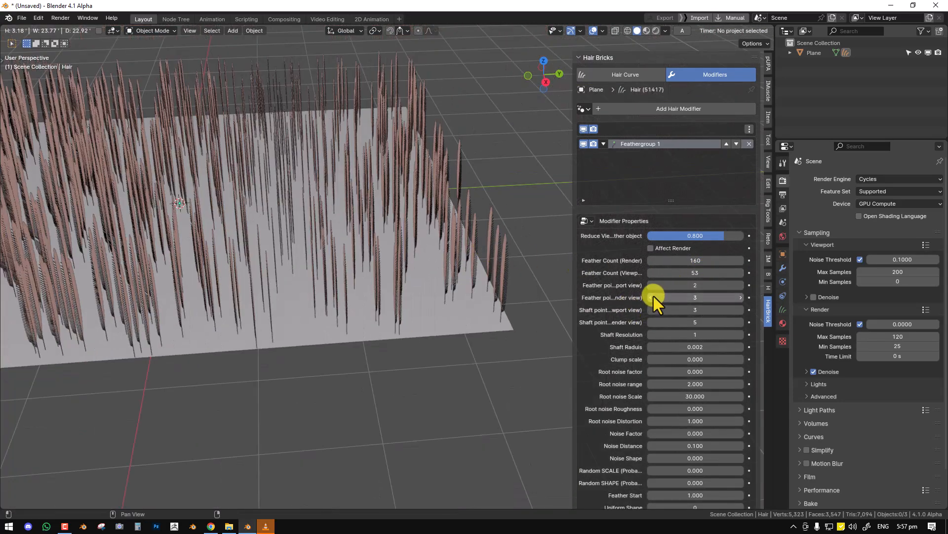
pyautogui.moveTo(460, 269); pyautogui.dragTo(222, 269, button='middle')
pyautogui.scroll(4, 388, 255)
pyautogui.scroll(1, 376, 255)
pyautogui.scroll(2, 255, 264)
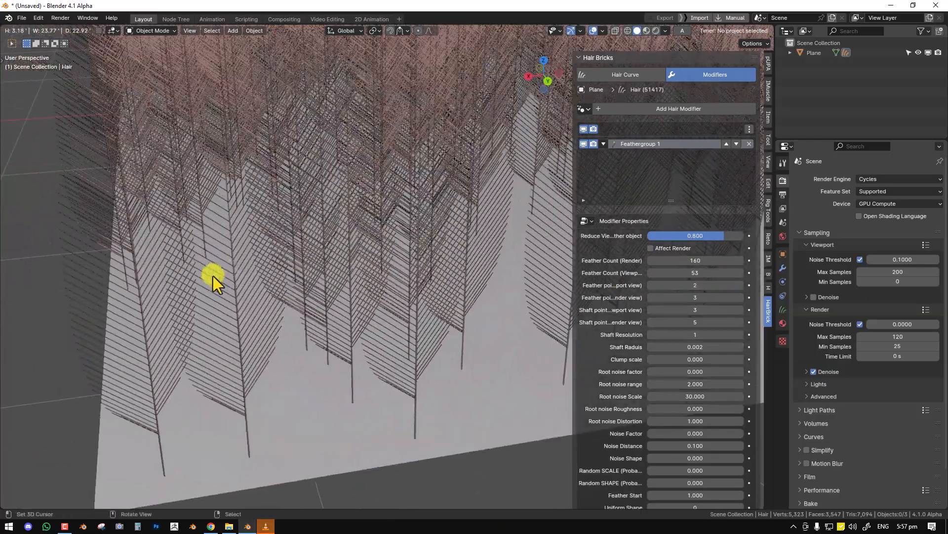
pyautogui.keyDown('shift'); pyautogui.moveTo(166, 324); pyautogui.dragTo(231, 292, button='middle'); pyautogui.keyUp('shift')
pyautogui.moveTo(381, 294); pyautogui.dragTo(198, 262, button='middle')
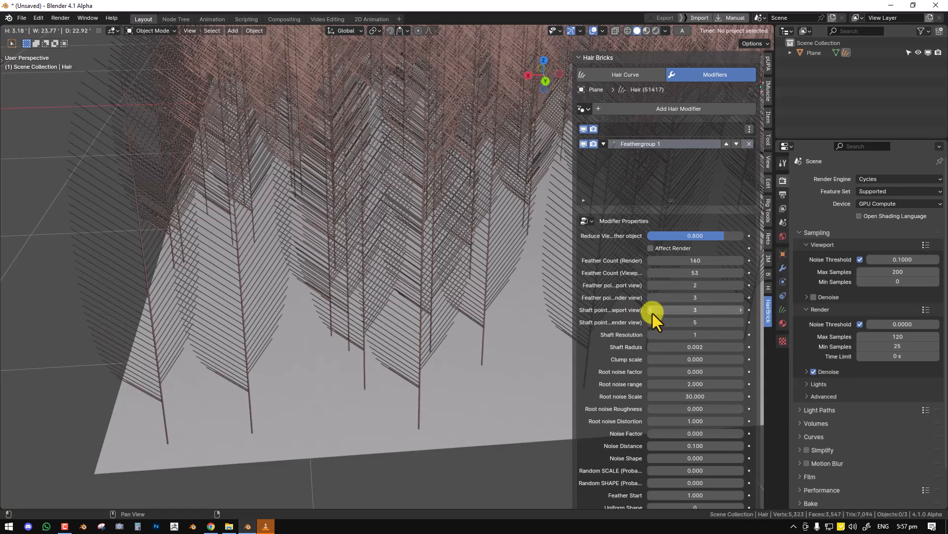
pyautogui.moveTo(574, 316); pyautogui.dragTo(515, 316)
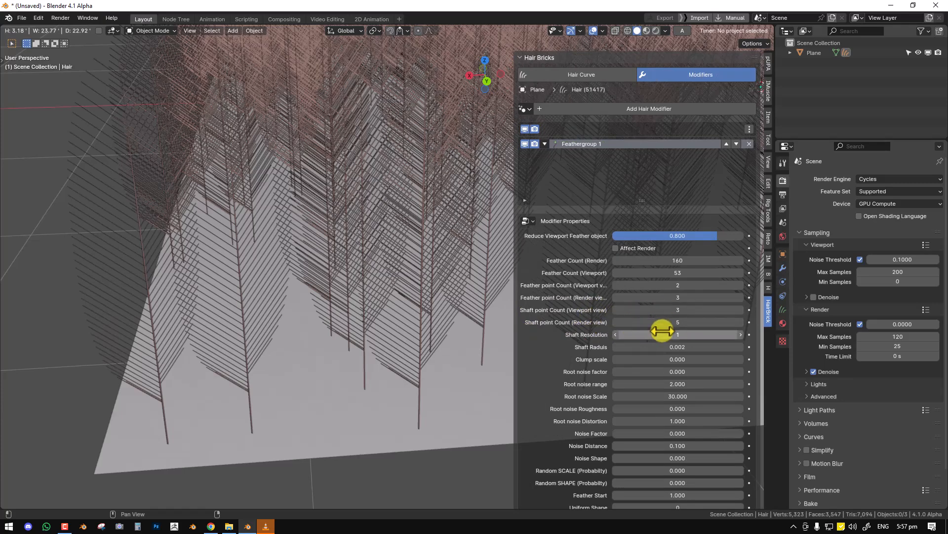
# Step: Try viewport feather point counts of 3 and 4, and set the count back to 2
pyautogui.click(741, 287)
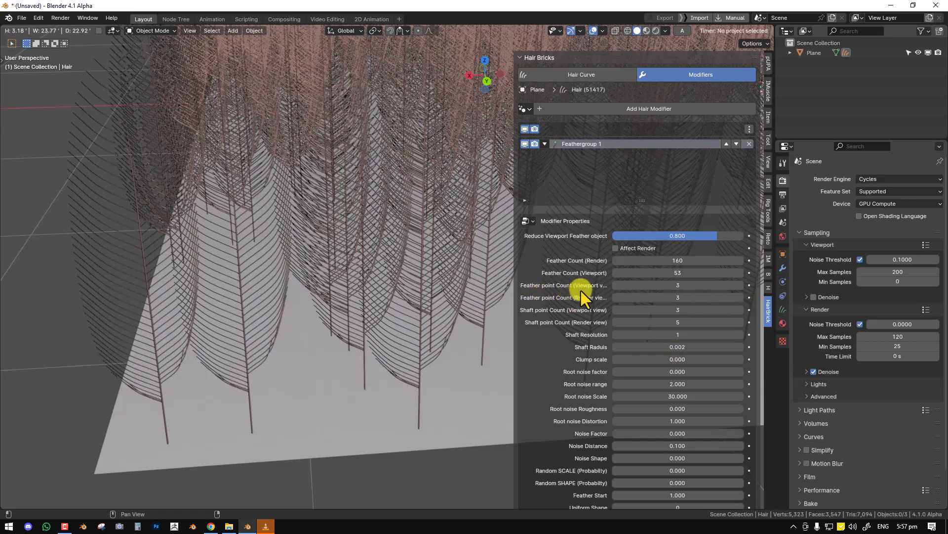
pyautogui.click(741, 285)
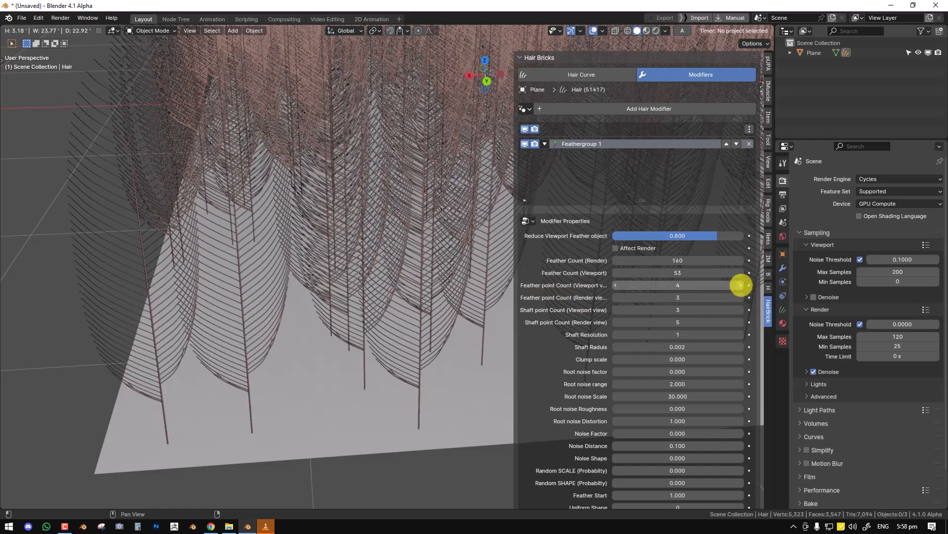
pyautogui.moveTo(242, 296); pyautogui.dragTo(346, 309, button='middle')
pyautogui.scroll(4, 320, 300)
pyautogui.click(616, 286)
pyautogui.click(616, 285)
pyautogui.moveTo(198, 255); pyautogui.dragTo(167, 202, button='middle')
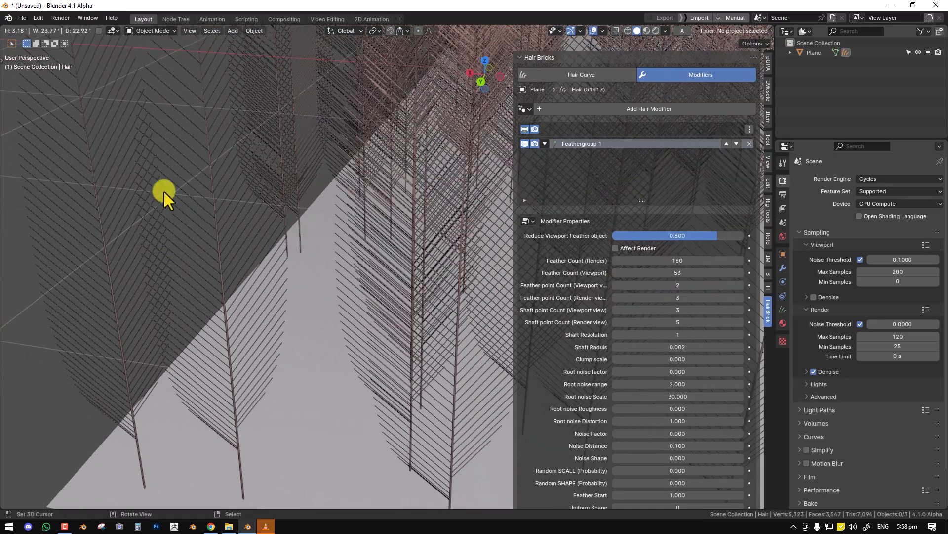
# Step: Raise the Feathergroup's viewport feather point count to 4, and bring it down to 3
pyautogui.click(741, 286)
pyautogui.click(741, 285)
pyautogui.moveTo(253, 289); pyautogui.dragTo(249, 300, button='middle')
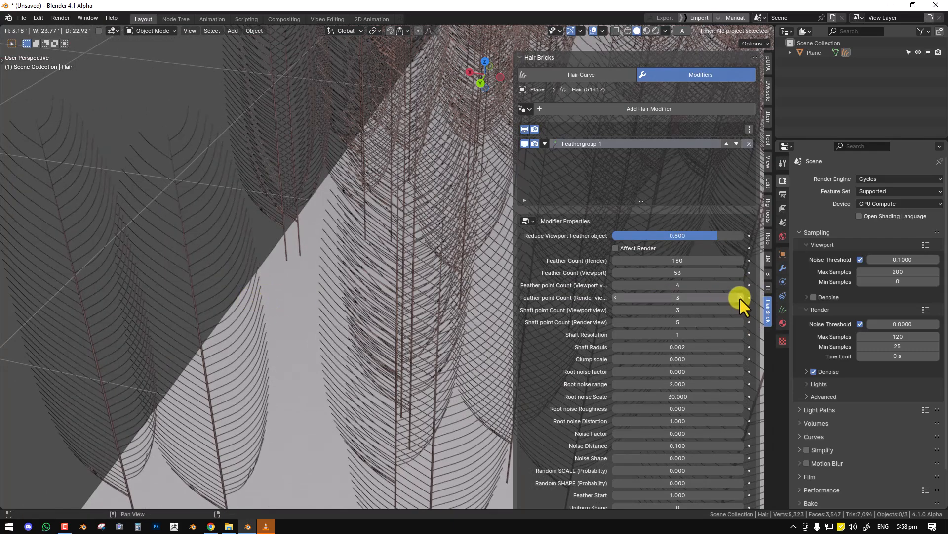
pyautogui.scroll(-1, 292, 323)
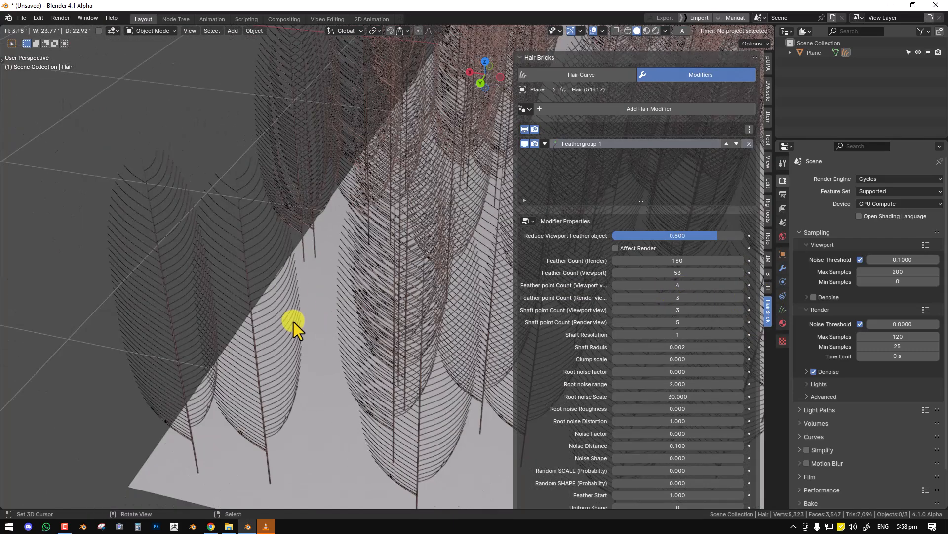
pyautogui.click(709, 284)
pyautogui.write('3')
pyautogui.press('Return')
pyautogui.moveTo(372, 331); pyautogui.dragTo(360, 300, button='middle')
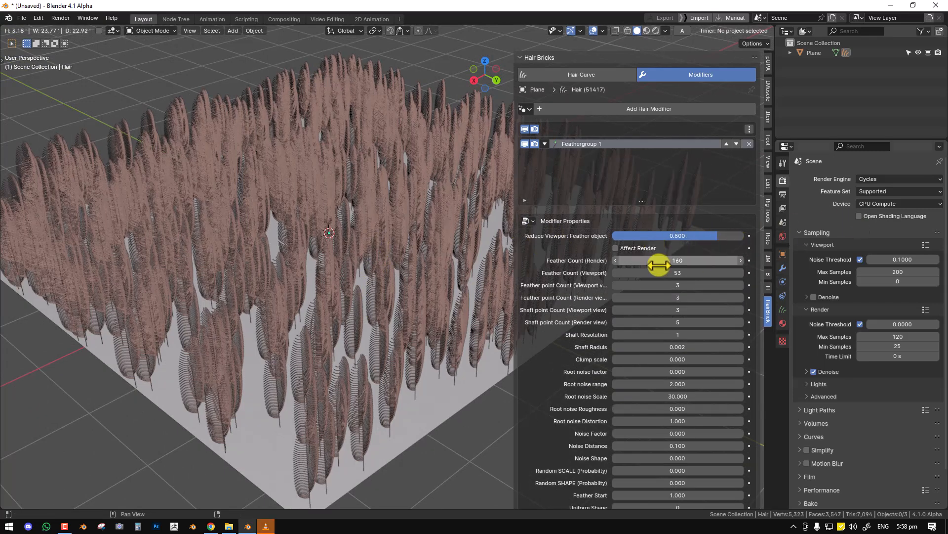
# Step: Set the viewport feather count to 10 and Reduce Viewport Feather object to 0
pyautogui.click(697, 273)
pyautogui.write('10')
pyautogui.press('Return')
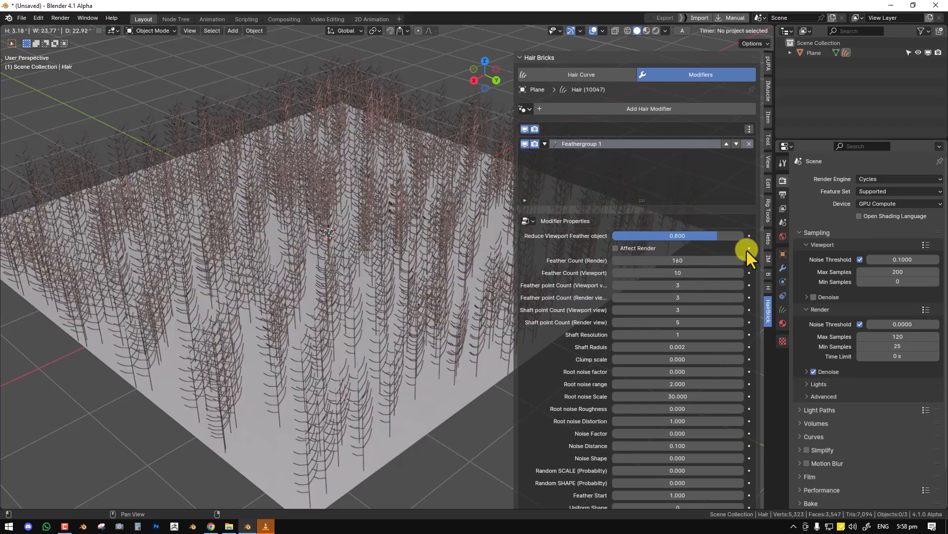
pyautogui.moveTo(725, 237); pyautogui.dragTo(529, 243)
pyautogui.moveTo(425, 286); pyautogui.dragTo(576, 171, button='middle')
# Step: Start sculpting the hair curves with the Comb brush, enlarged to a radius of 423 px
pyautogui.click(593, 74)
pyautogui.click(751, 130)
pyautogui.hotkey('shift', 'space')
pyautogui.click(444, 198)
pyautogui.press('f')
pyautogui.click(508, 313)
pyautogui.scroll(-1, 466, 339)
# Step: Comb the feathers across the plane in long sweeping strokes so they lean over towards one side
pyautogui.moveTo(434, 346); pyautogui.dragTo(309, 288)
pyautogui.moveTo(452, 185); pyautogui.dragTo(349, 157)
pyautogui.keyDown('shift'); pyautogui.moveTo(338, 212); pyautogui.dragTo(404, 241, button='middle'); pyautogui.keyUp('shift')
pyautogui.moveTo(390, 227); pyautogui.dragTo(260, 179)
pyautogui.moveTo(347, 389); pyautogui.dragTo(224, 349)
pyautogui.keyDown('shift'); pyautogui.moveTo(295, 295); pyautogui.dragTo(414, 290, button='middle'); pyautogui.keyUp('shift')
pyautogui.moveTo(414, 289); pyautogui.dragTo(277, 254)
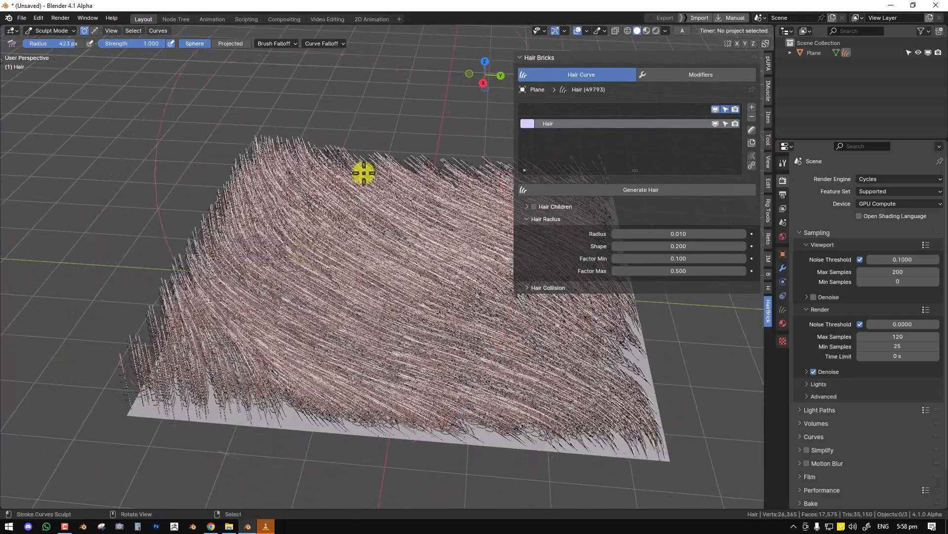
pyautogui.moveTo(377, 225); pyautogui.dragTo(301, 159)
pyautogui.moveTo(267, 335); pyautogui.dragTo(188, 318)
pyautogui.moveTo(292, 236); pyautogui.dragTo(240, 218)
pyautogui.moveTo(278, 229); pyautogui.dragTo(233, 267, button='middle')
pyautogui.moveTo(332, 357); pyautogui.dragTo(189, 360)
pyautogui.moveTo(305, 262)
pyautogui.mouseDown()
pyautogui.moveTo(247, 256)
pyautogui.moveTo(173, 278)
pyautogui.mouseUp()
pyautogui.keyDown('shift'); pyautogui.moveTo(313, 276); pyautogui.dragTo(161, 282, button='middle'); pyautogui.keyUp('shift')
pyautogui.moveTo(161, 282); pyautogui.dragTo(132, 240)
pyautogui.moveTo(143, 241); pyautogui.dragTo(208, 240, button='middle')
# Step: Return to Object Mode and switch the feathers' viewport hair display to thick strips, viewed close up near the plane's edge
pyautogui.hotkey('ctrl', 'Tab')
pyautogui.click(163, 263)
pyautogui.moveTo(255, 330); pyautogui.dragTo(236, 335, button='middle')
pyautogui.scroll(2, 242, 346)
pyautogui.keyDown('shift'); pyautogui.moveTo(258, 372); pyautogui.dragTo(335, 262, button='middle'); pyautogui.keyUp('shift')
pyautogui.moveTo(414, 421); pyautogui.dragTo(285, 325, button='middle')
pyautogui.scroll(3, 311, 336)
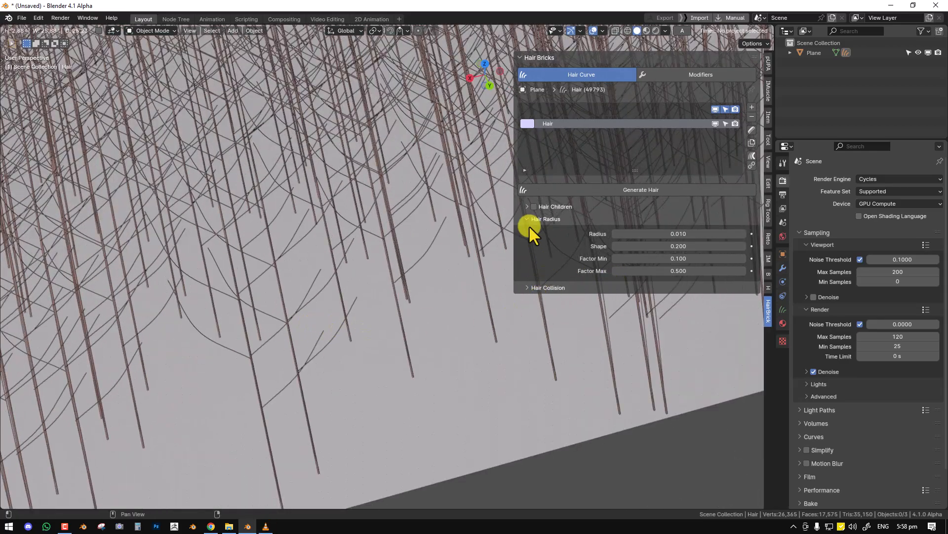
pyautogui.press('q')
pyautogui.click(424, 261)
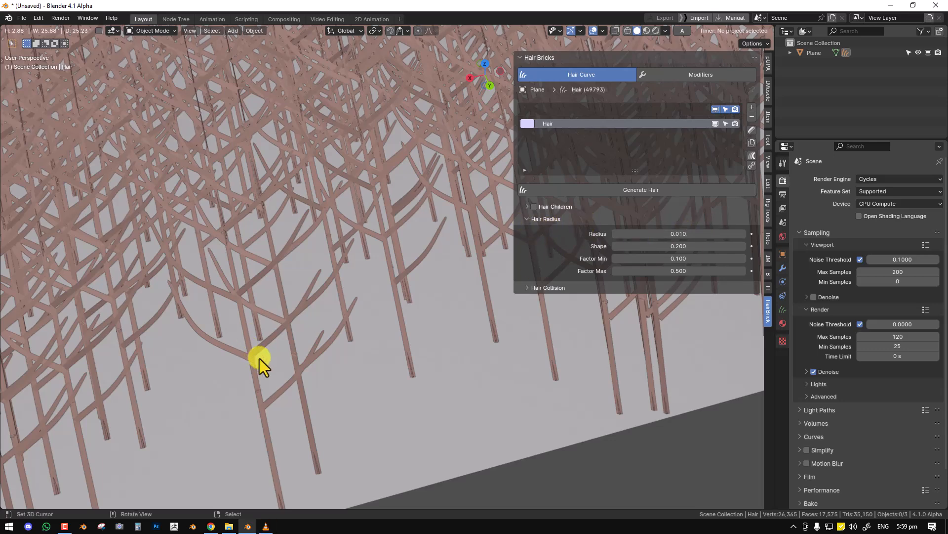
pyautogui.scroll(2, 257, 357)
pyautogui.keyDown('shift'); pyautogui.moveTo(256, 360); pyautogui.dragTo(311, 316, button='middle'); pyautogui.keyUp('shift')
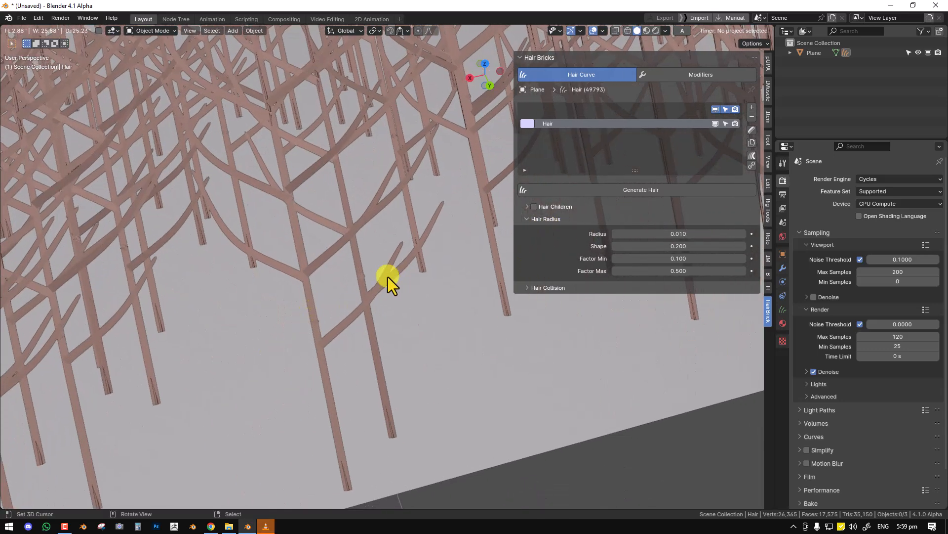
# Step: Try a thicker Shaft Radius of 0.032 in the Feathergroup modifier and inspect the shafts from another angle
pyautogui.click(687, 79)
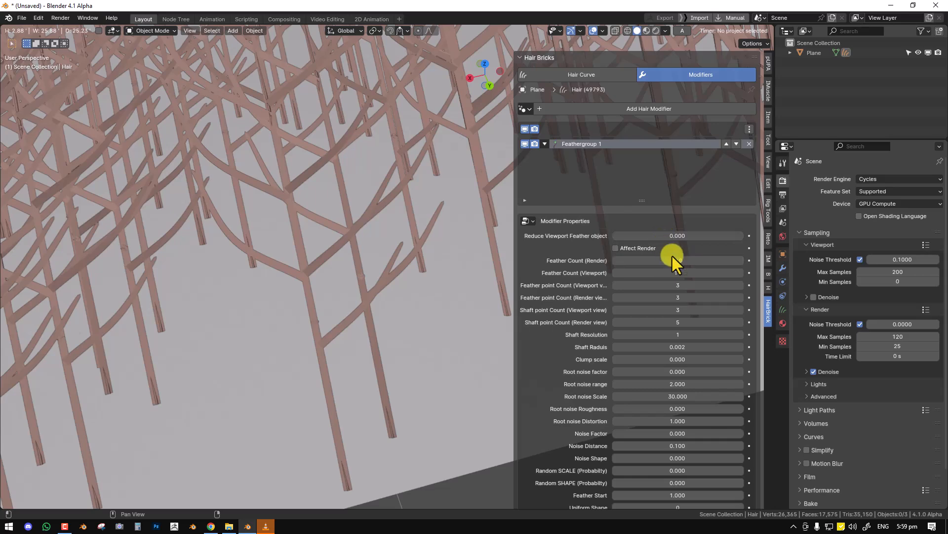
pyautogui.scroll(-10, 707, 363)
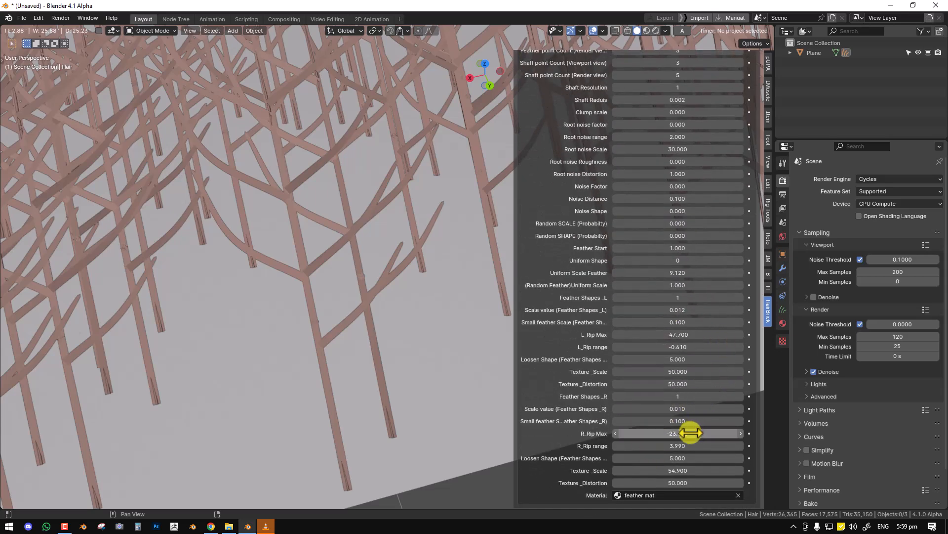
pyautogui.moveTo(690, 473); pyautogui.dragTo(688, 473)
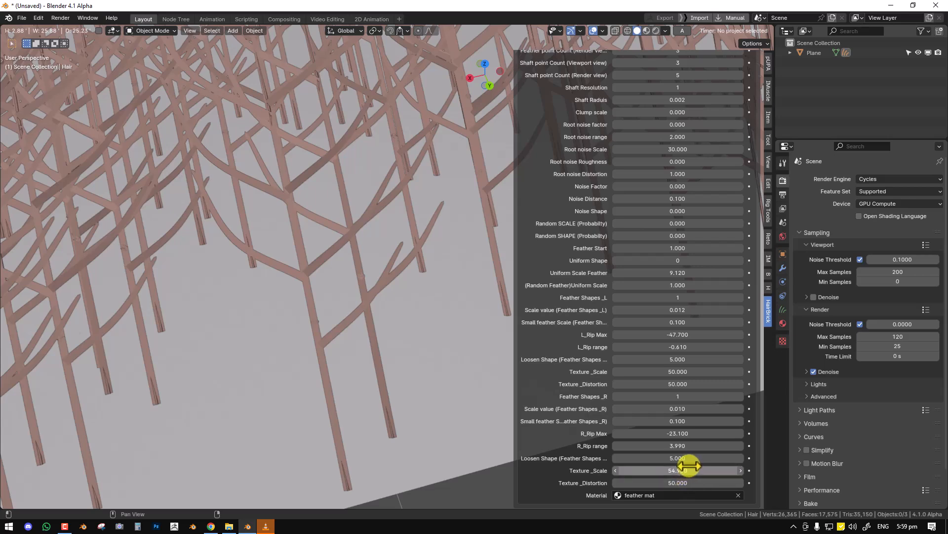
pyautogui.scroll(6, 695, 453)
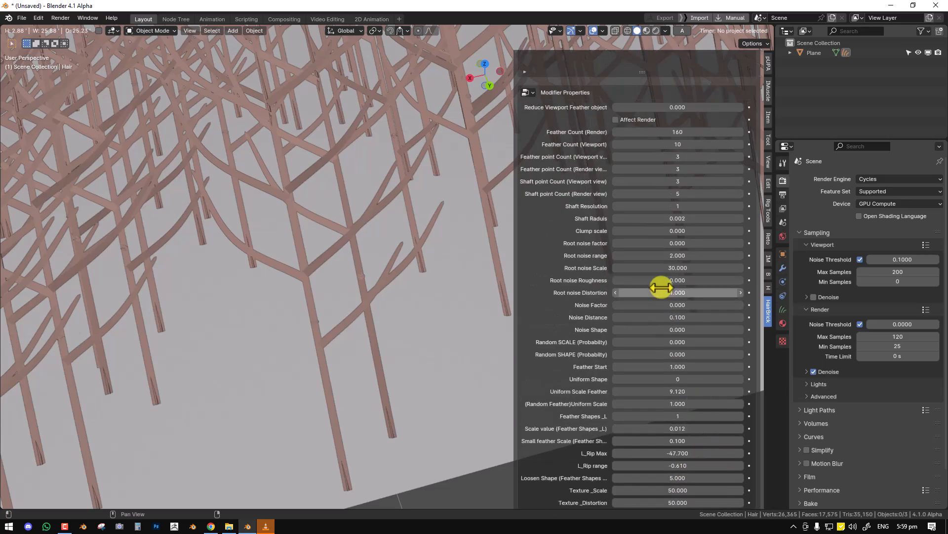
pyautogui.moveTo(657, 219); pyautogui.dragTo(691, 220)
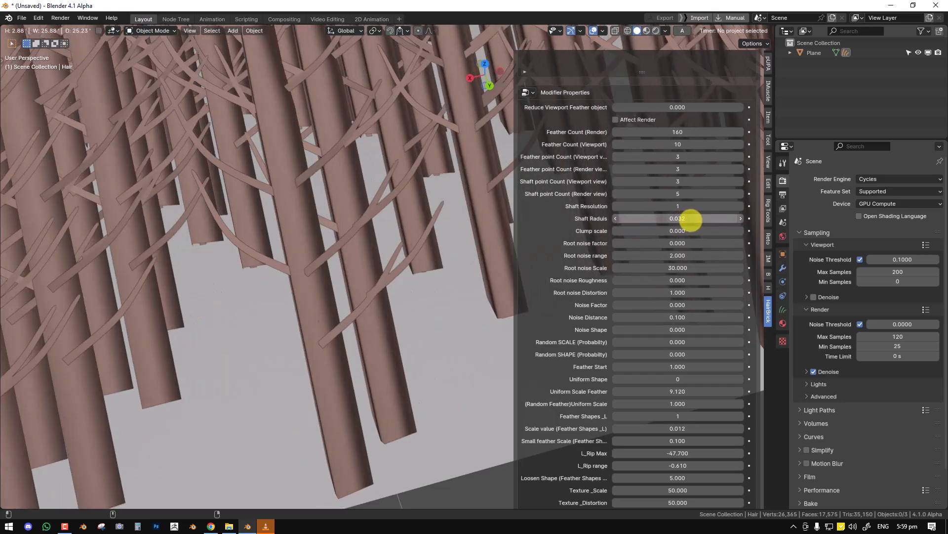
pyautogui.scroll(-6, 428, 301)
pyautogui.moveTo(403, 301); pyautogui.dragTo(419, 304, button='middle')
pyautogui.scroll(2, 419, 304)
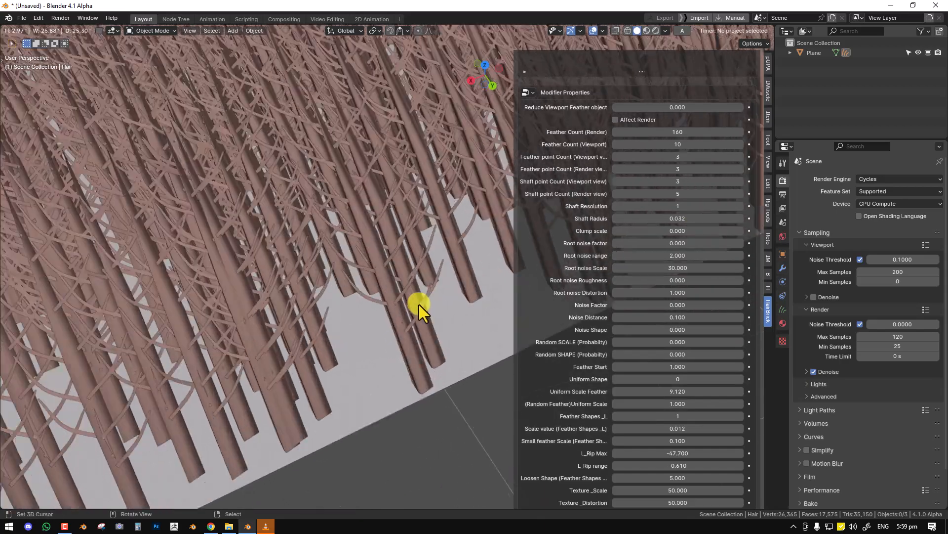
pyautogui.moveTo(380, 220); pyautogui.dragTo(366, 219, button='middle')
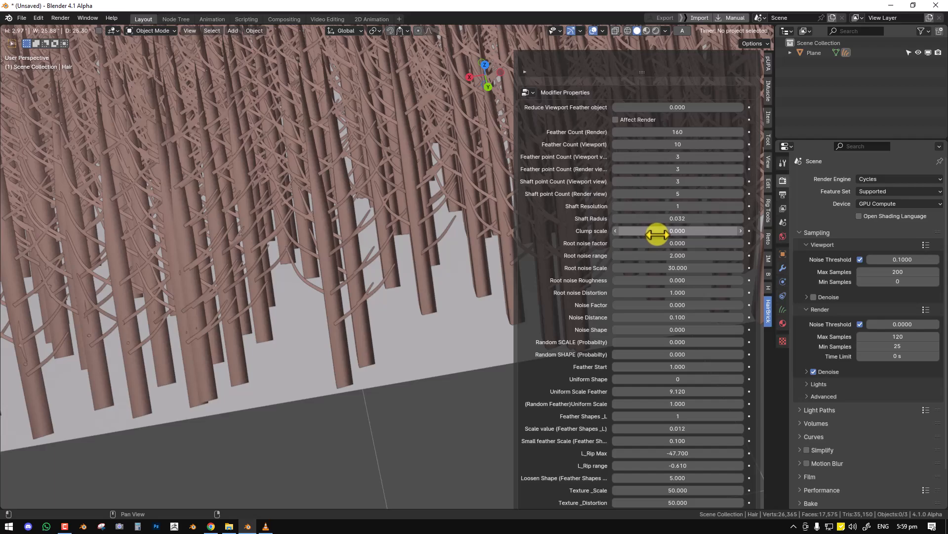
# Step: Set the Feathergroup's Shaft Radius to 0.010 and check the shafts against the barbs
pyautogui.click(684, 216)
pyautogui.write('0.0')
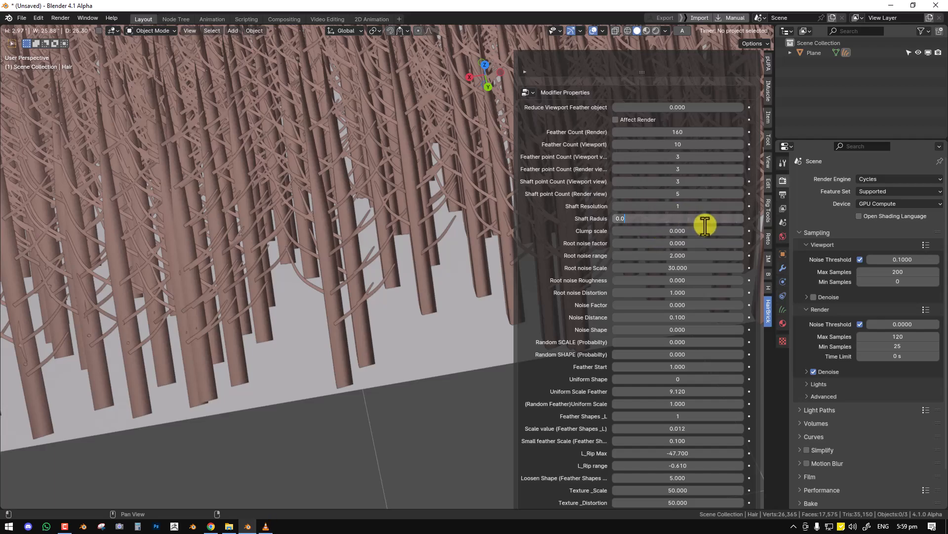
pyautogui.write('10')
pyautogui.press('Return')
pyautogui.moveTo(307, 284)
pyautogui.mouseDown(button='middle')
pyautogui.moveTo(279, 282)
pyautogui.moveTo(353, 292)
pyautogui.moveTo(312, 279)
pyautogui.mouseUp(button='middle')
pyautogui.scroll(3, 311, 276)
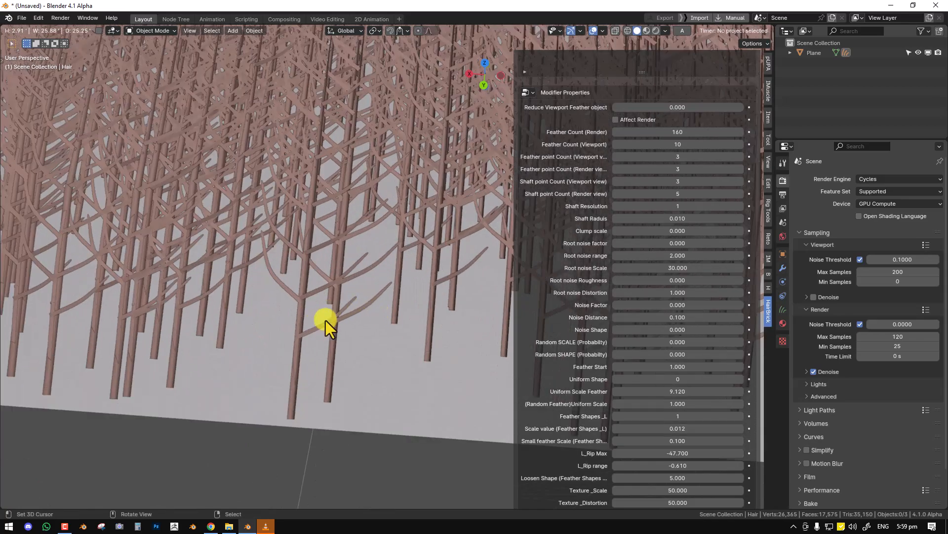
# Step: Try reducing the Hair Curve radius to 0, and undo the change
pyautogui.scroll(10, 589, 118)
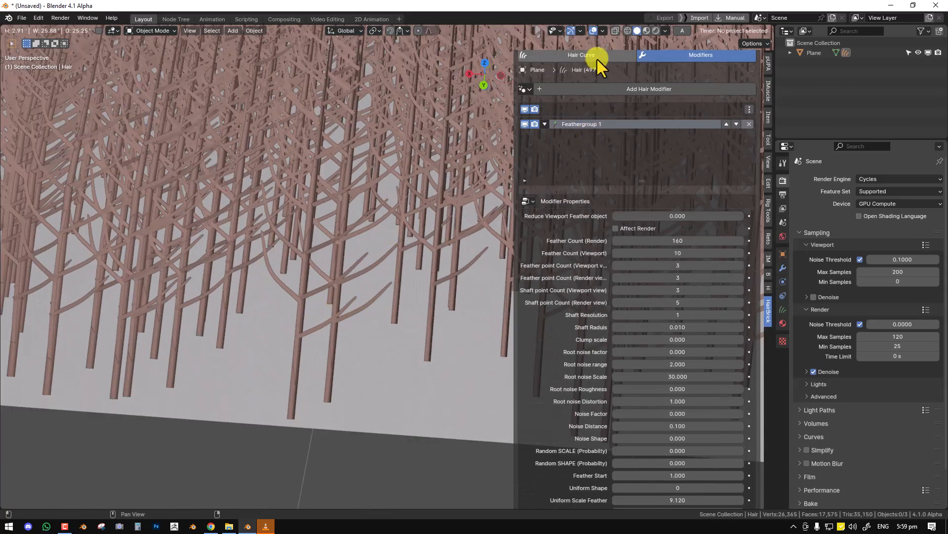
pyautogui.click(596, 58)
pyautogui.moveTo(462, 293)
pyautogui.mouseDown(button='middle')
pyautogui.moveTo(467, 286)
pyautogui.moveTo(446, 288)
pyautogui.mouseUp(button='middle')
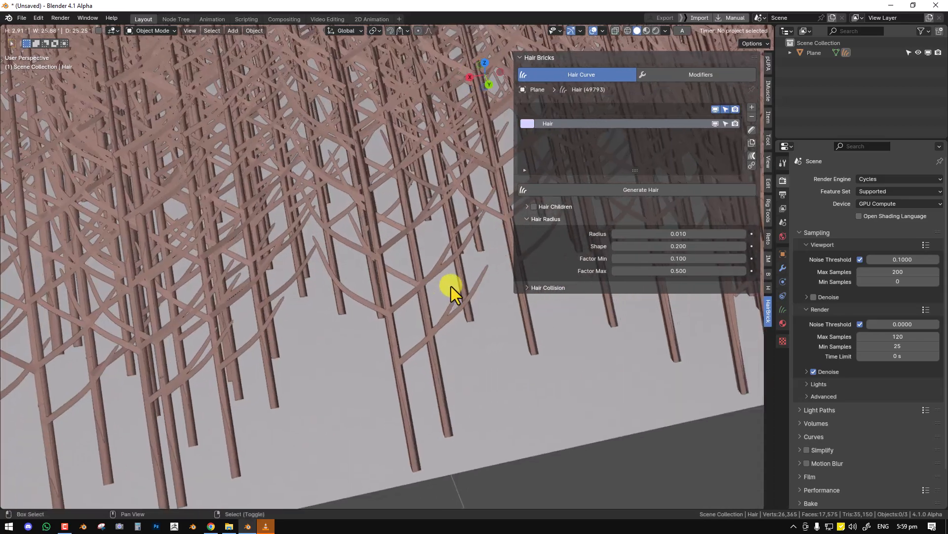
pyautogui.click(694, 233)
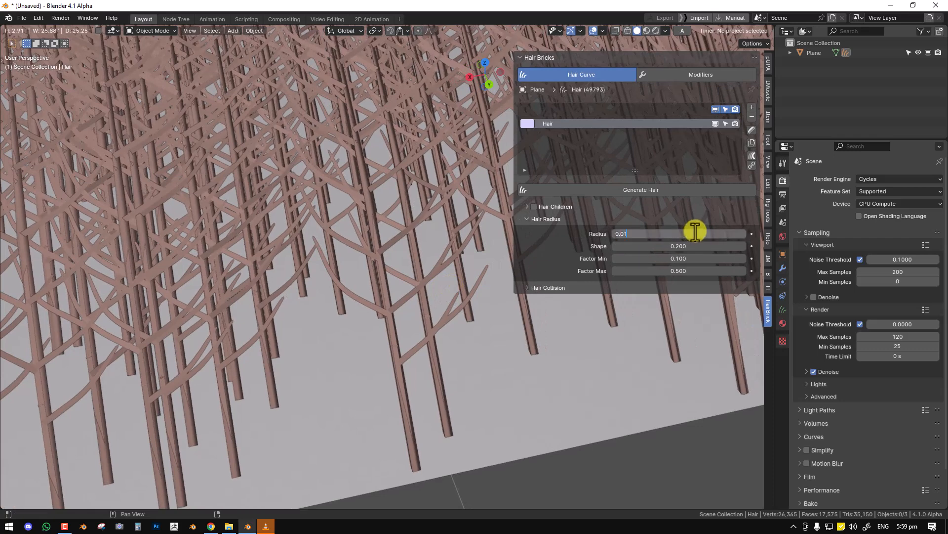
pyautogui.press('Return')
pyautogui.press('F8')
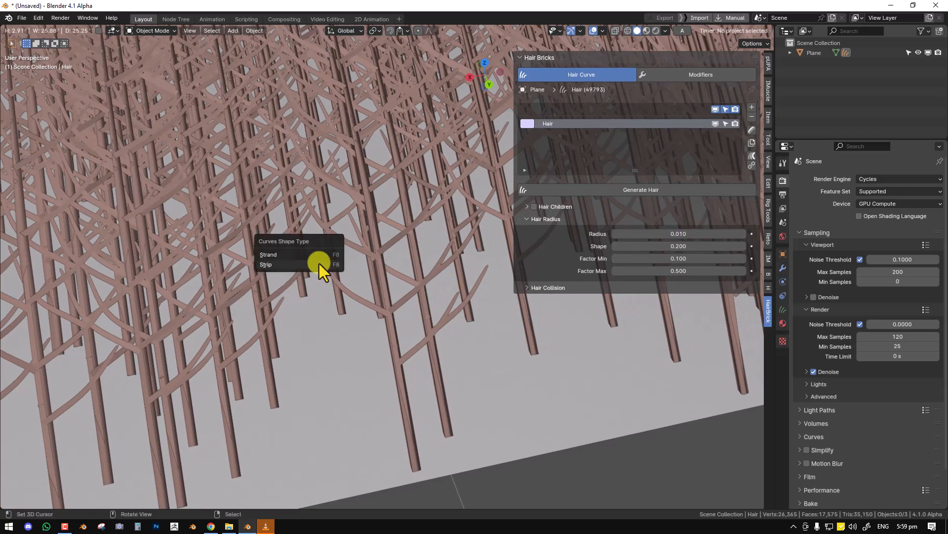
pyautogui.moveTo(692, 233); pyautogui.dragTo(682, 234)
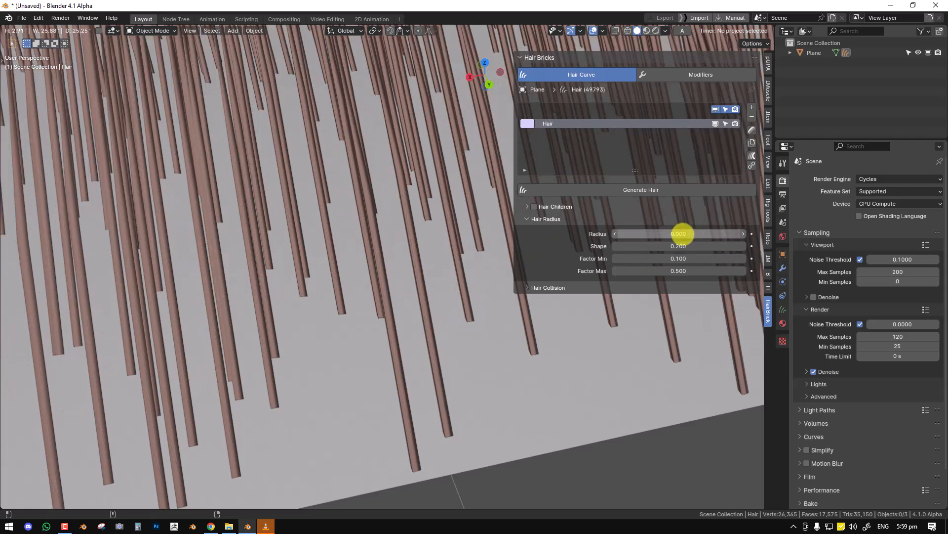
pyautogui.hotkey('ctrl', 'z')
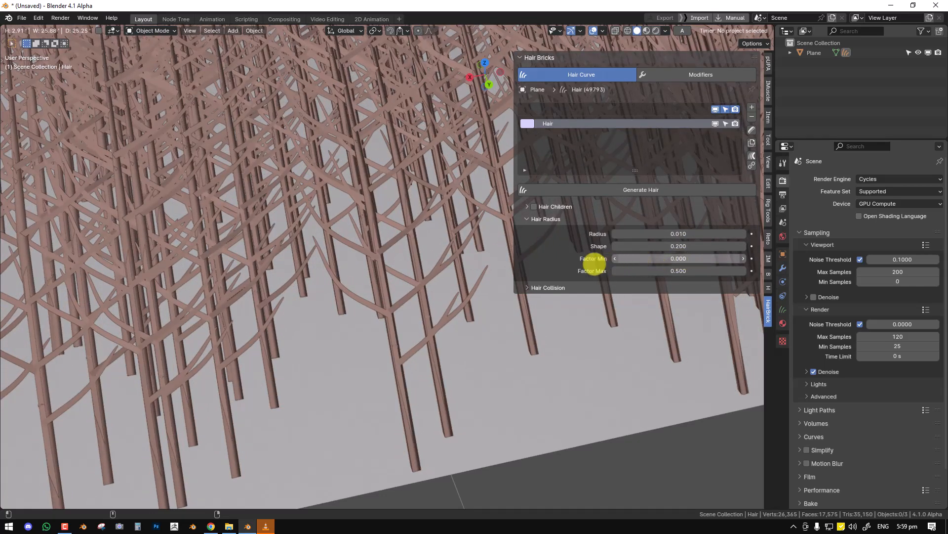
# Step: Set the Hair Radius Factor Min to 0 and its Shape to 0.680
pyautogui.hotkey('ctrl', 'z')
pyautogui.hotkey('ctrl', 'shift', 'z')
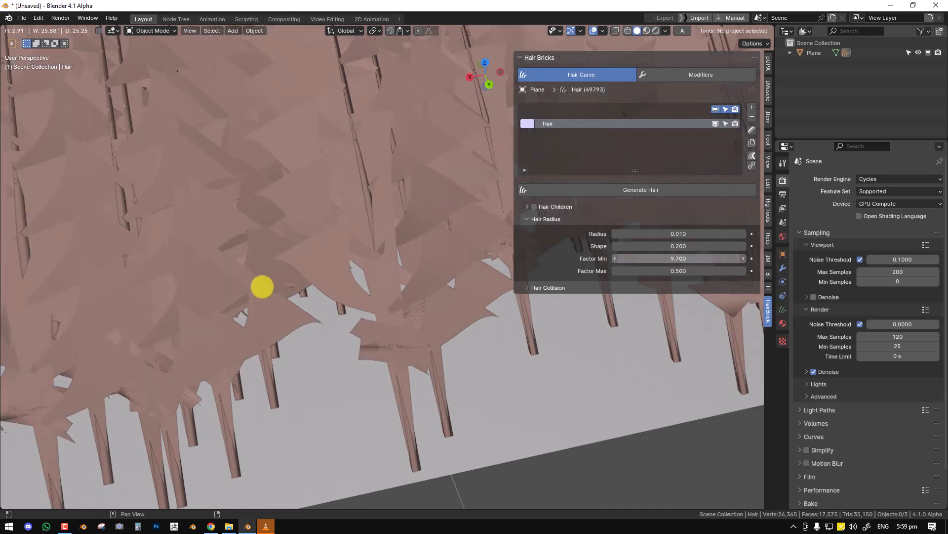
pyautogui.moveTo(694, 250); pyautogui.dragTo(716, 247)
pyautogui.moveTo(348, 307); pyautogui.dragTo(375, 302, button='middle')
pyautogui.scroll(-8, 375, 301)
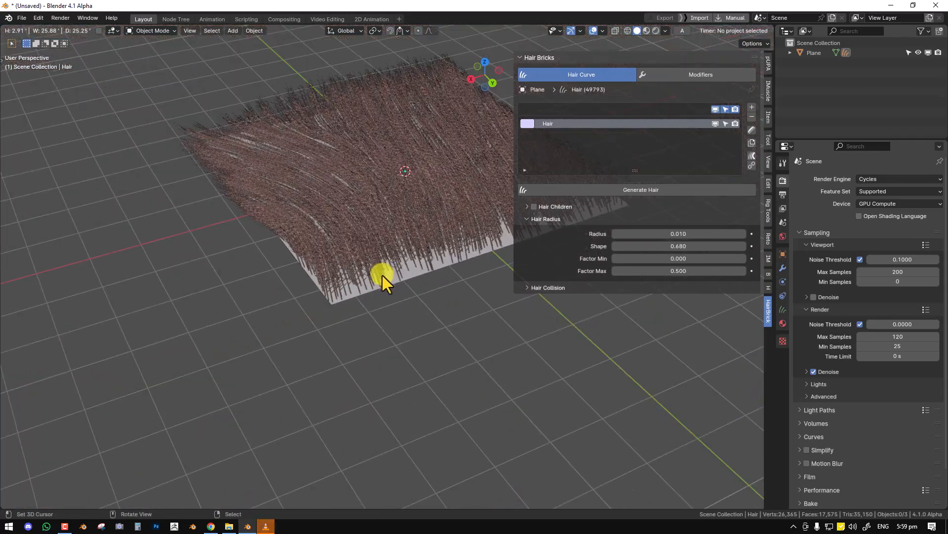
# Step: Set the Feathergroup's Reduce Viewport Feather object to 0.802 and the viewport feather point count to 2
pyautogui.click(709, 74)
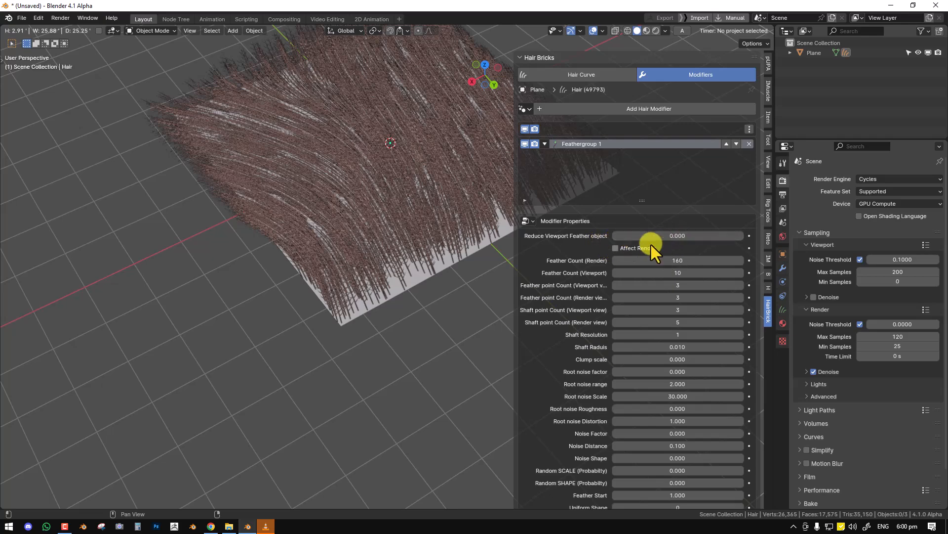
pyautogui.moveTo(660, 235); pyautogui.dragTo(772, 238)
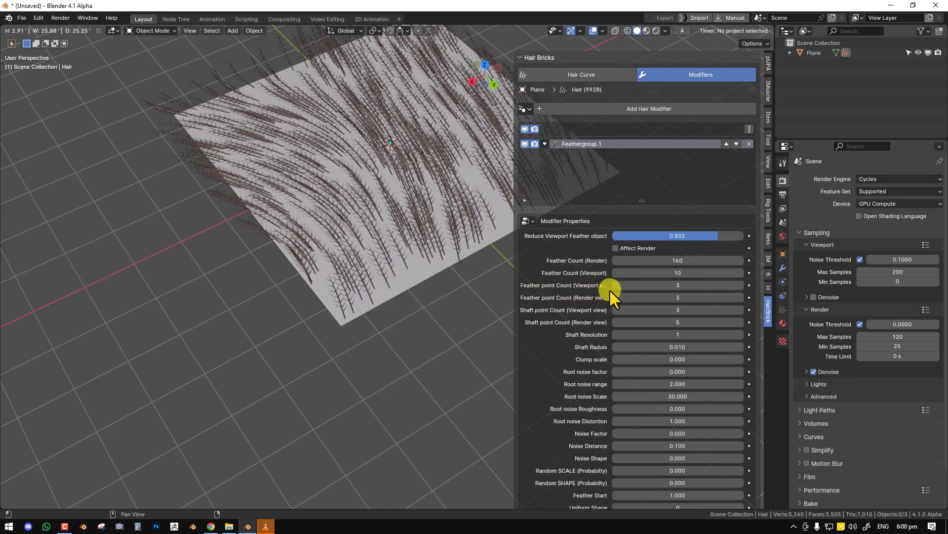
pyautogui.moveTo(667, 288); pyautogui.dragTo(652, 288)
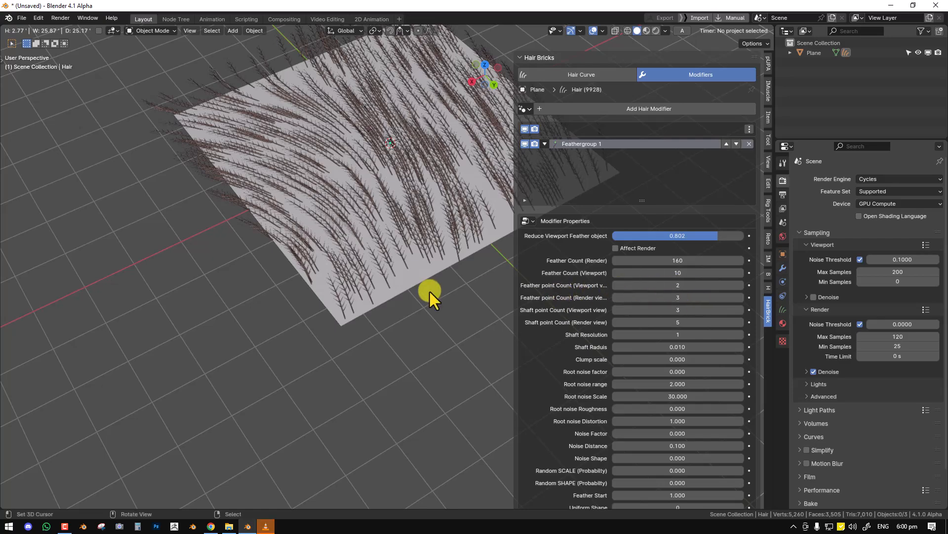
pyautogui.scroll(3, 289, 265)
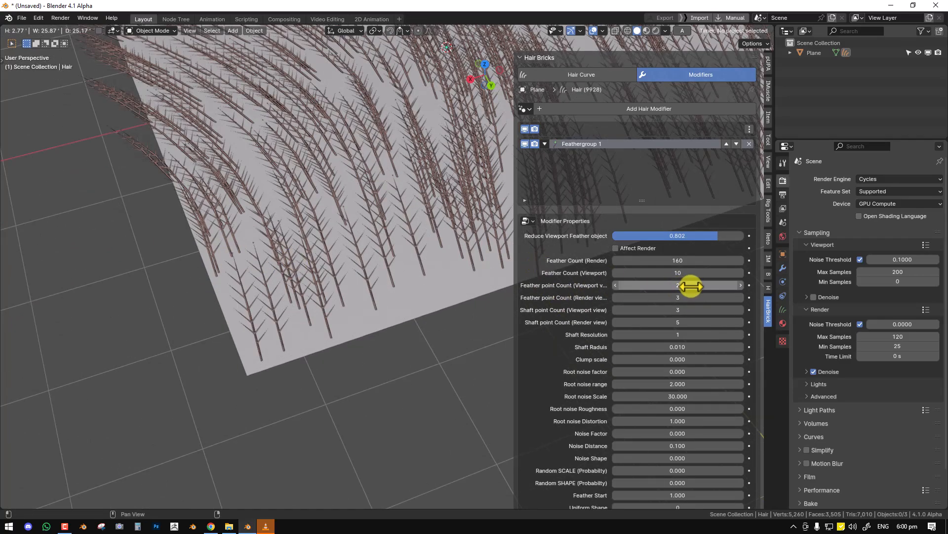
pyautogui.moveTo(290, 290); pyautogui.dragTo(574, 238, button='middle')
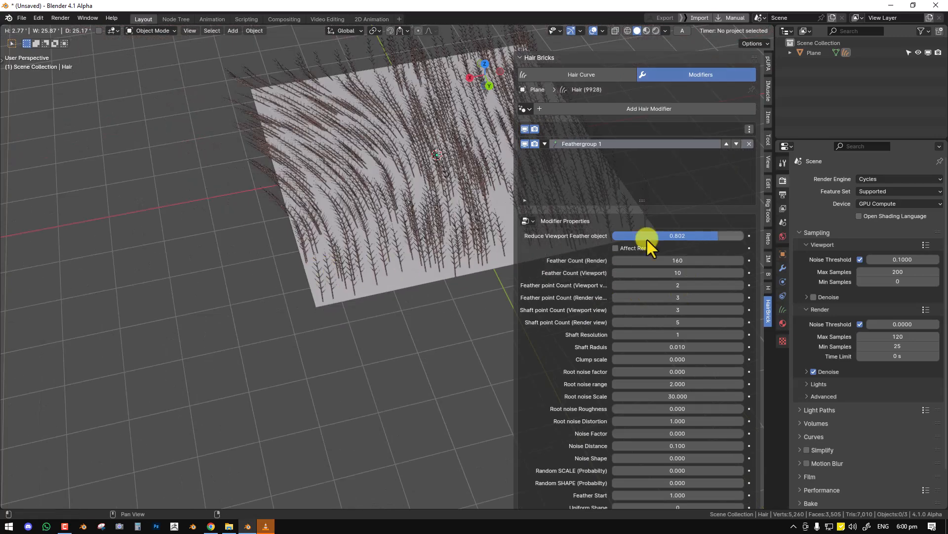
# Step: Return Reduce Viewport Feather object to 0 and raise the viewport feather count to 50
pyautogui.moveTo(707, 233); pyautogui.dragTo(612, 235)
pyautogui.click(654, 271)
pyautogui.write('5')
pyautogui.press('Return')
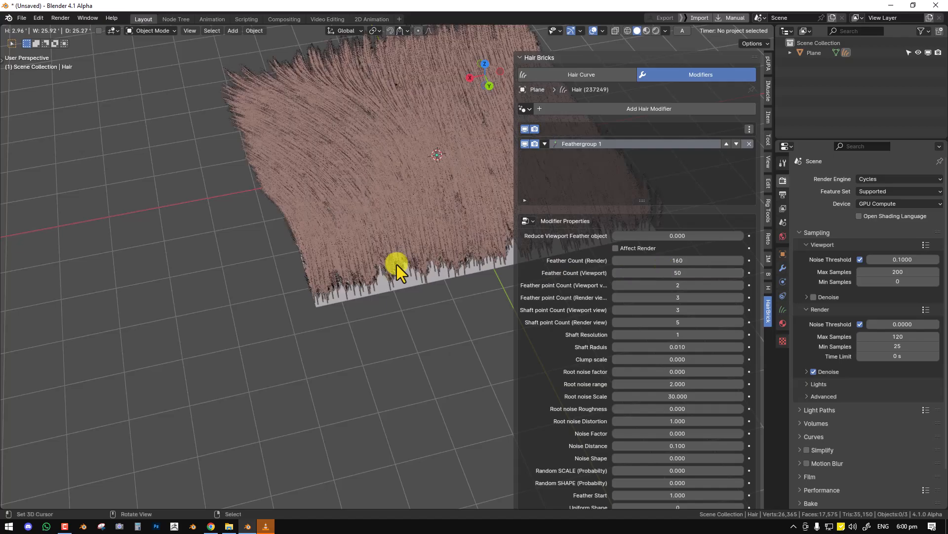
# Step: Switch the hair curves back to Sculpt Mode and view the denser feathers over the whole plane
pyautogui.moveTo(374, 258)
pyautogui.mouseDown(button='middle')
pyautogui.moveTo(431, 238)
pyautogui.moveTo(404, 255)
pyautogui.moveTo(295, 195)
pyautogui.mouseUp(button='middle')
pyautogui.hotkey('ctrl', 'Tab')
pyautogui.click(400, 306)
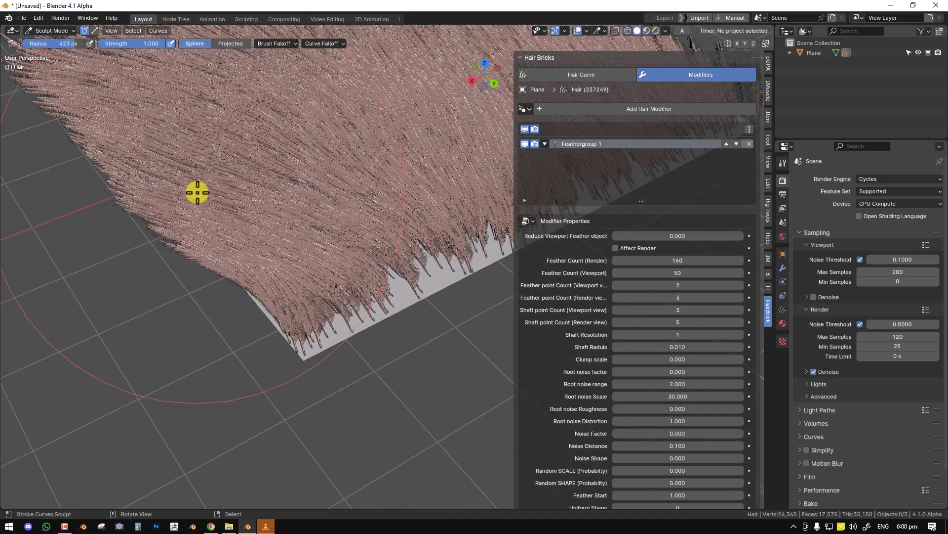
pyautogui.moveTo(390, 250)
pyautogui.mouseDown(button='middle')
pyautogui.moveTo(356, 227)
pyautogui.moveTo(389, 249)
pyautogui.mouseUp(button='middle')
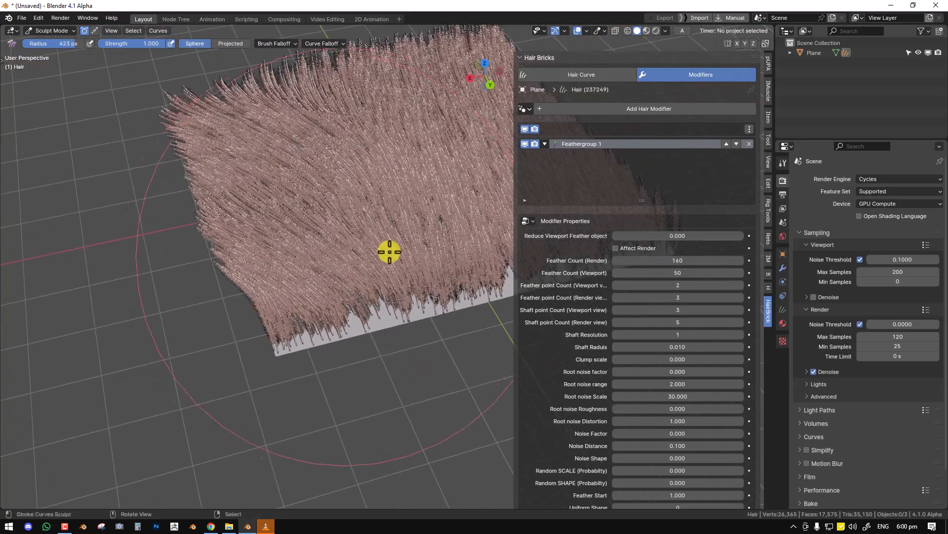
# Step: Set Reduce Viewport Feather object to 0.6, and increase it to 0.704
pyautogui.click(698, 236)
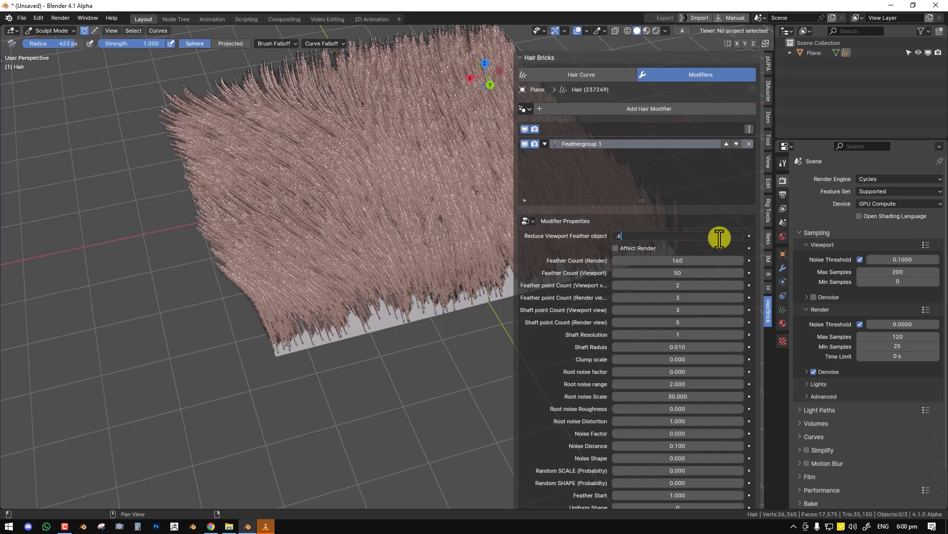
pyautogui.press('Return')
pyautogui.moveTo(716, 241); pyautogui.dragTo(730, 238)
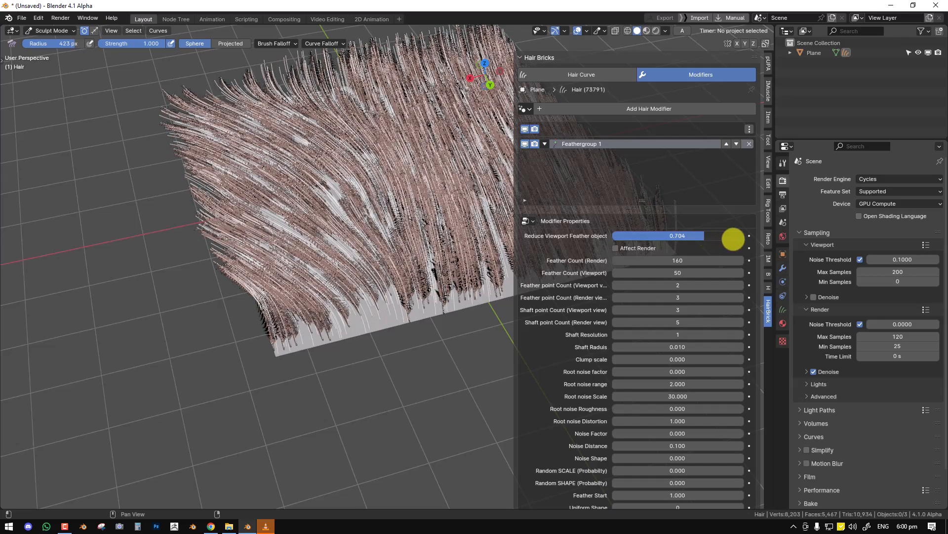
# Step: Raise Reduce Viewport Feather object to 0.731 and switch the hair curves to Object Mode
pyautogui.moveTo(181, 209); pyautogui.dragTo(191, 206)
pyautogui.scroll(-3, 346, 191)
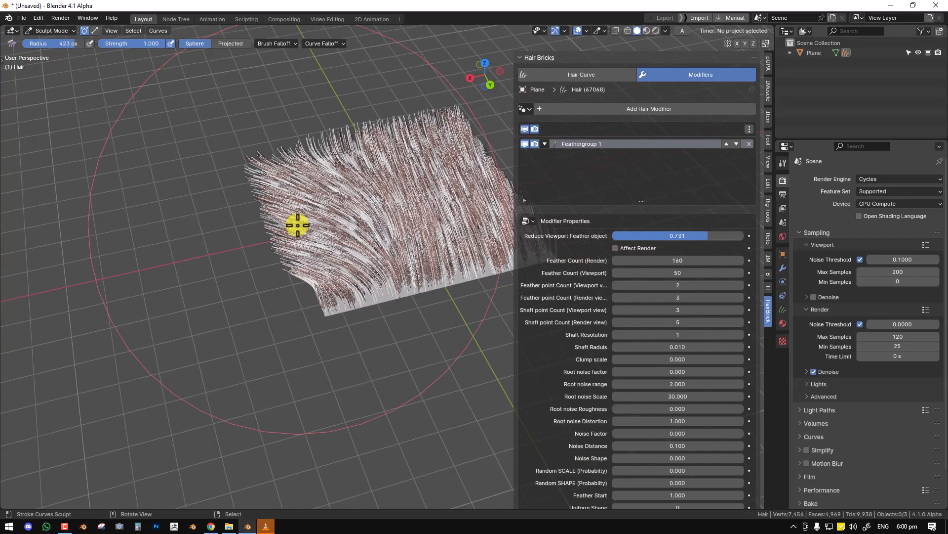
pyautogui.moveTo(298, 224); pyautogui.dragTo(334, 223, button='middle')
pyautogui.hotkey('ctrl', 'Tab')
pyautogui.click(259, 225)
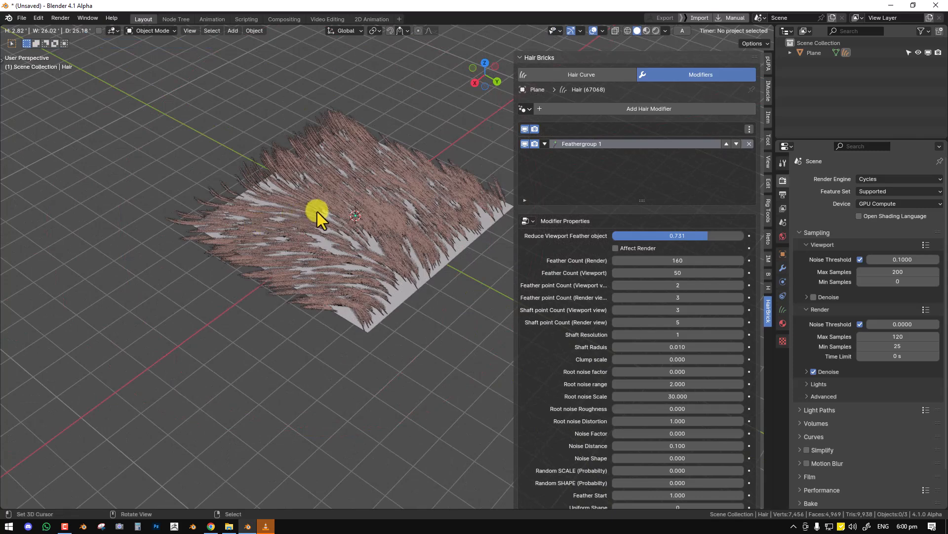
# Step: Start a new General file without saving the current scene
pyautogui.hotkey('ctrl', 'n')
pyautogui.click(349, 189)
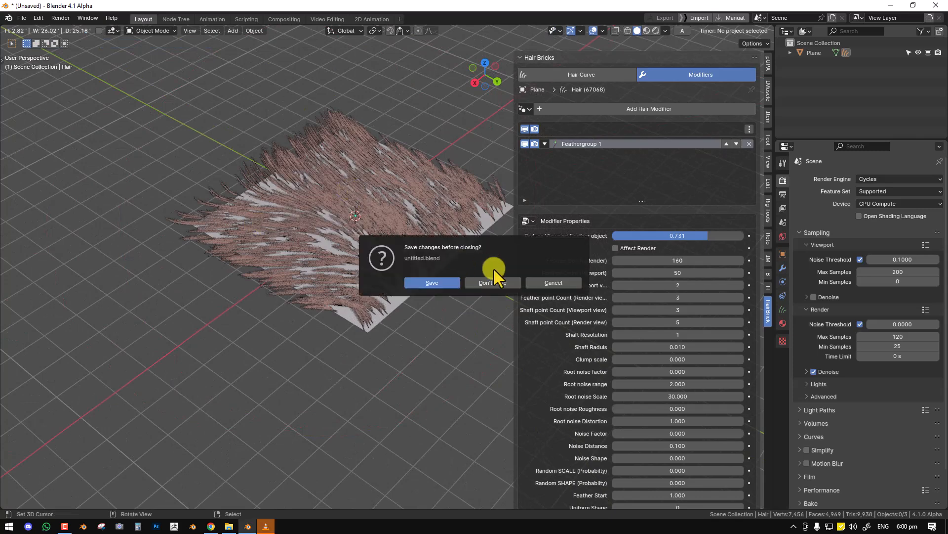
pyautogui.click(489, 282)
# Step: Add a mesh plane to the empty scene and scale it up
pyautogui.hotkey('shift', 'a')
pyautogui.moveTo(455, 158)
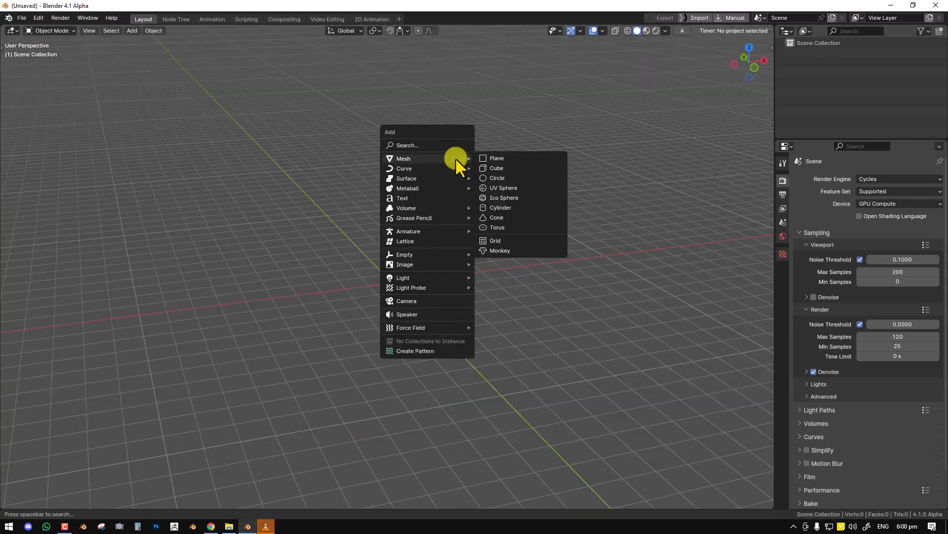
pyautogui.click(495, 158)
pyautogui.press('s')
pyautogui.click(568, 289)
pyautogui.moveTo(568, 288); pyautogui.dragTo(482, 233, button='middle')
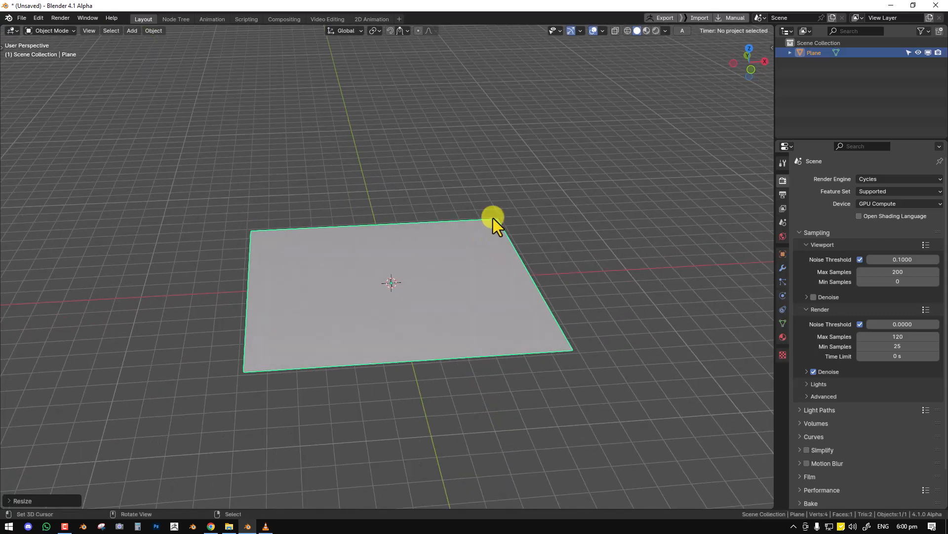
pyautogui.hotkey('ctrl', 'Tab')
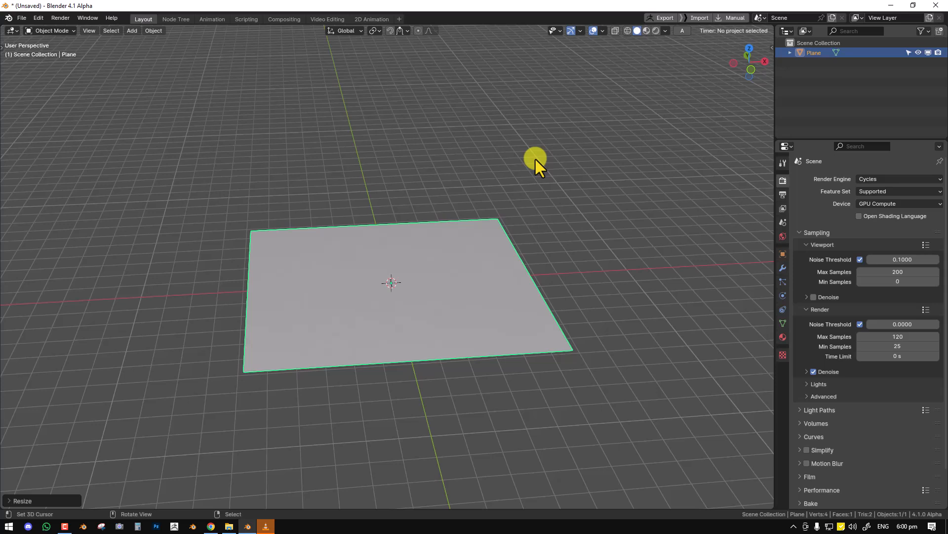
pyautogui.hotkey('shift', 'a')
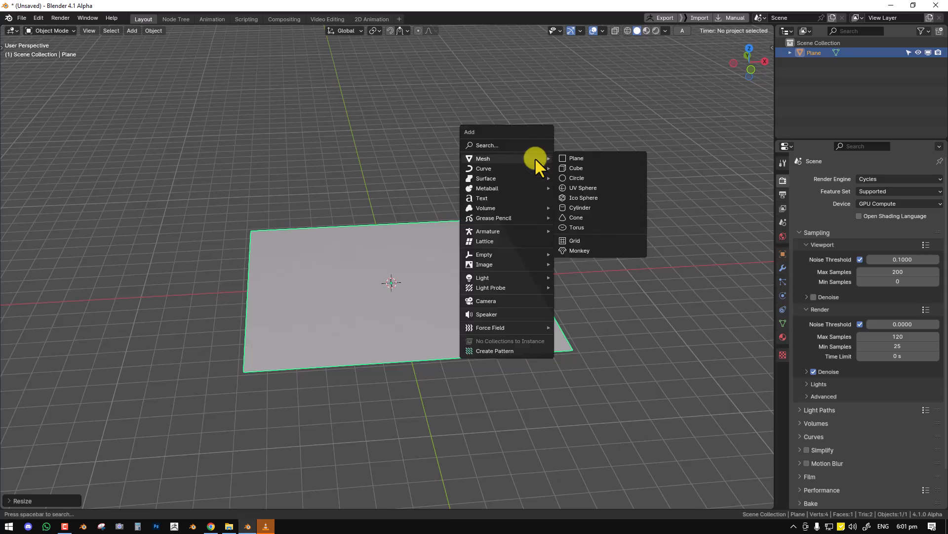
pyautogui.moveTo(524, 173)
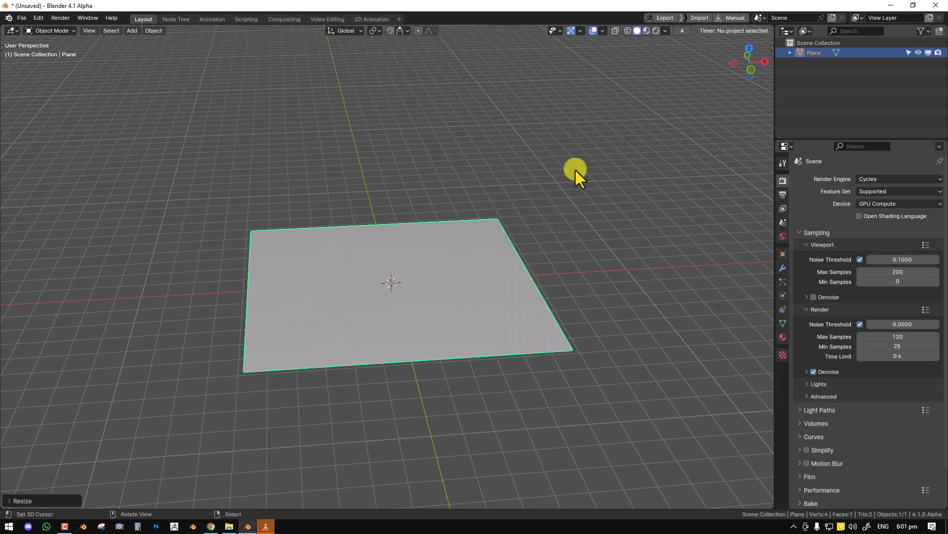
# Step: Apply the plane's transforms and set its origin, with the Hair Bricks settings shown in the sidebar
pyautogui.press('n')
pyautogui.hotkey('ctrl', 'a')
pyautogui.click(524, 241)
pyautogui.press('q')
pyautogui.click(522, 145)
pyautogui.click(769, 296)
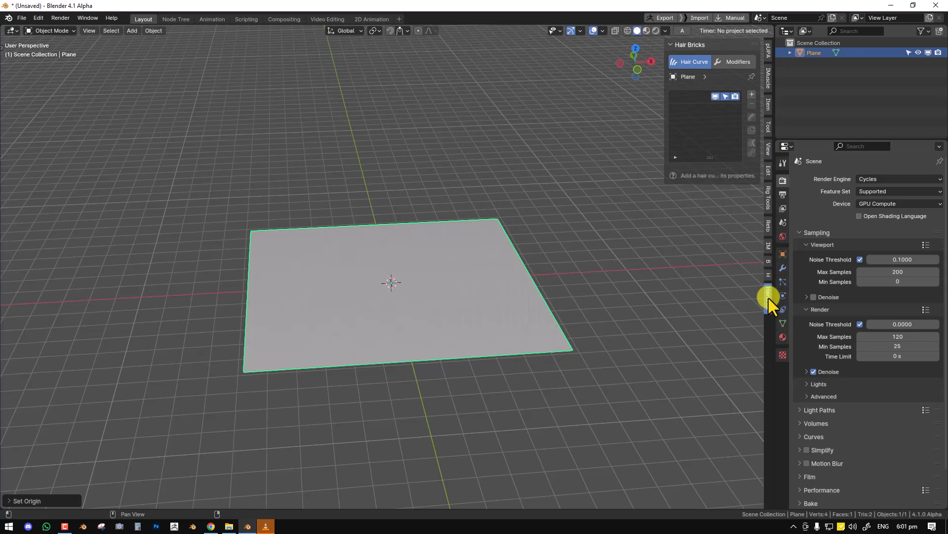
# Step: Add a new hair to the plane in Hair Bricks and enter its Sculpt Mode
pyautogui.click(752, 94)
pyautogui.scroll(3, 560, 190)
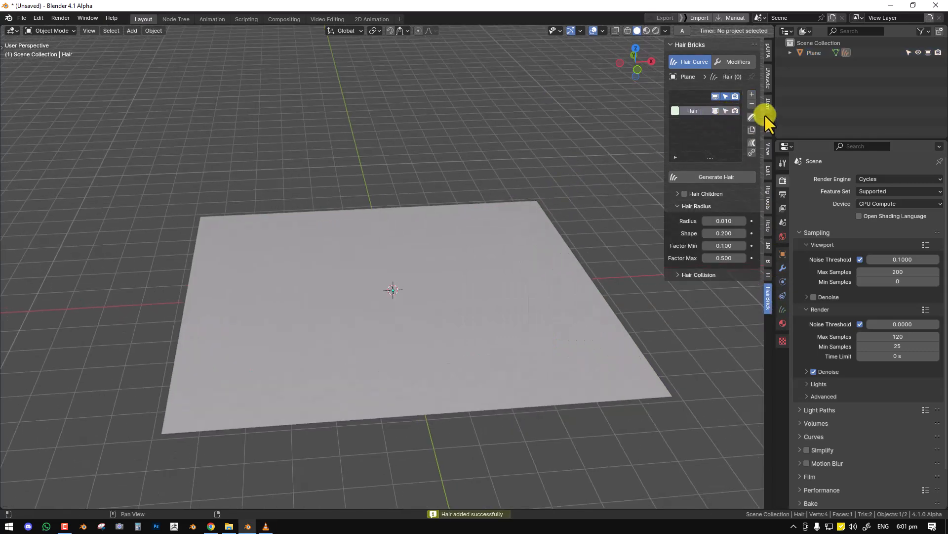
pyautogui.click(752, 117)
# Step: Choose the Add brush for the hair and set the length of new curves in its Curve Shape options
pyautogui.hotkey('shift', 'space')
pyautogui.click(451, 151)
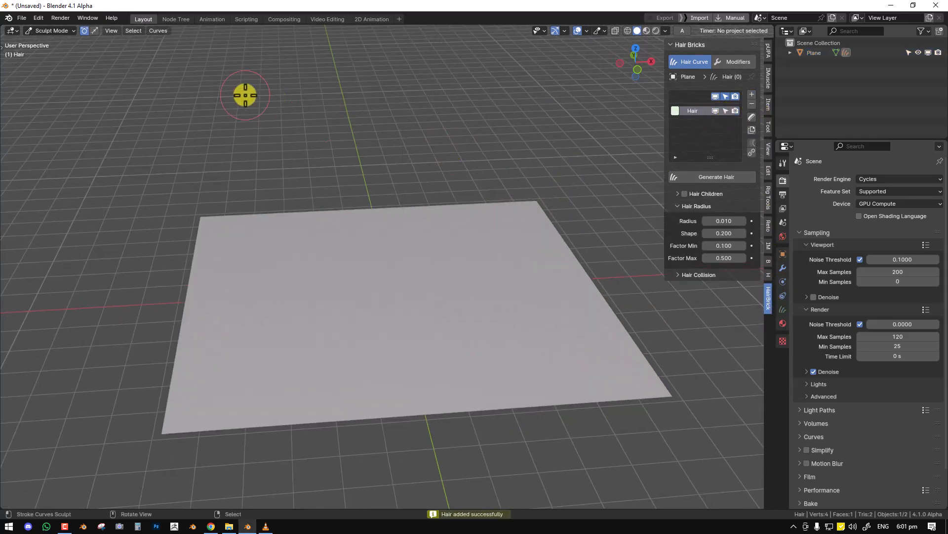
pyautogui.click(254, 44)
pyautogui.click(296, 95)
pyautogui.write('0.3')
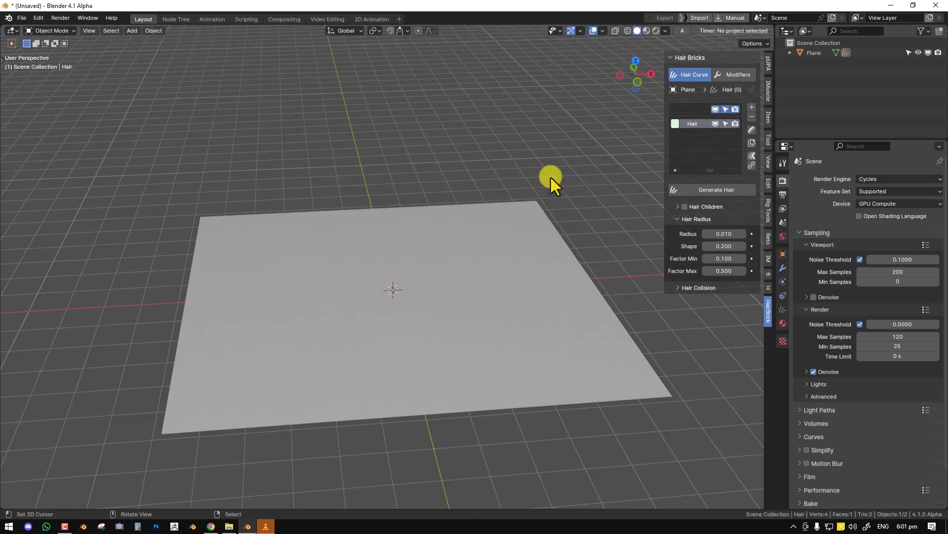
# Step: In the hair's Sculpt Mode, place five single hair curves in a row across the plane
pyautogui.click(751, 129)
pyautogui.click(328, 271)
pyautogui.click(392, 263)
pyautogui.click(446, 257)
pyautogui.click(497, 246)
pyautogui.click(262, 257)
pyautogui.moveTo(262, 256)
pyautogui.mouseDown(button='middle')
pyautogui.moveTo(331, 269)
pyautogui.moveTo(362, 256)
pyautogui.mouseUp(button='middle')
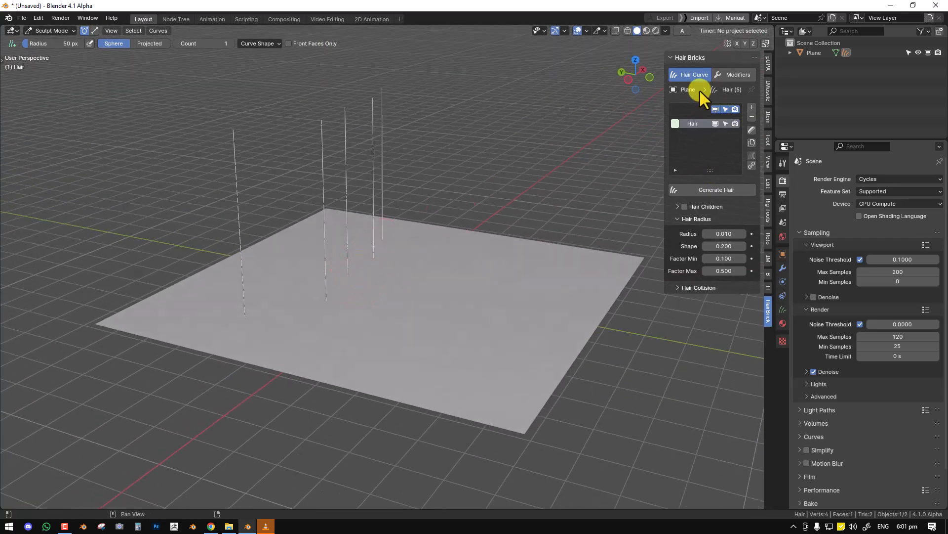
# Step: Add the Feathergroup effect modifier to the hair and return to Object Mode
pyautogui.click(731, 75)
pyautogui.click(698, 108)
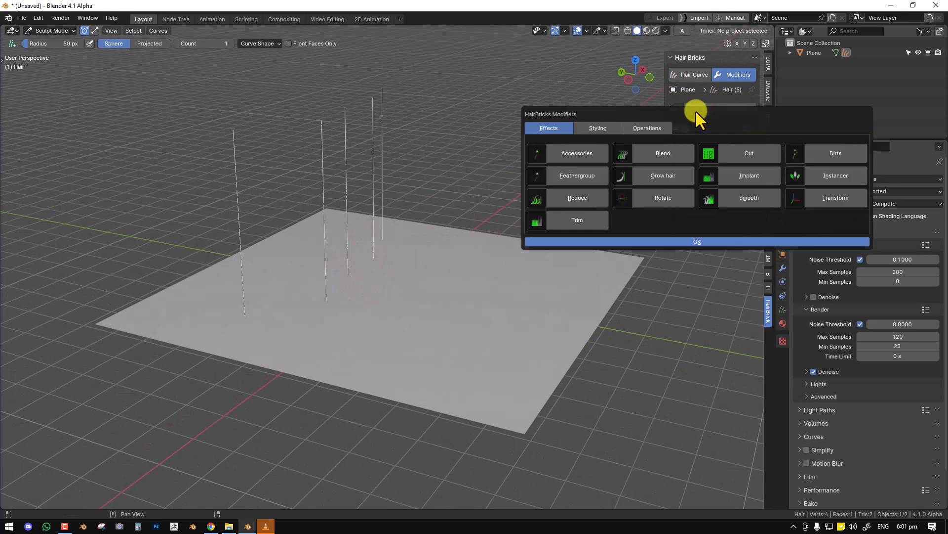
pyautogui.click(560, 178)
pyautogui.moveTo(396, 180); pyautogui.dragTo(399, 190, button='middle')
pyautogui.hotkey('ctrl', 'Tab')
pyautogui.click(368, 170)
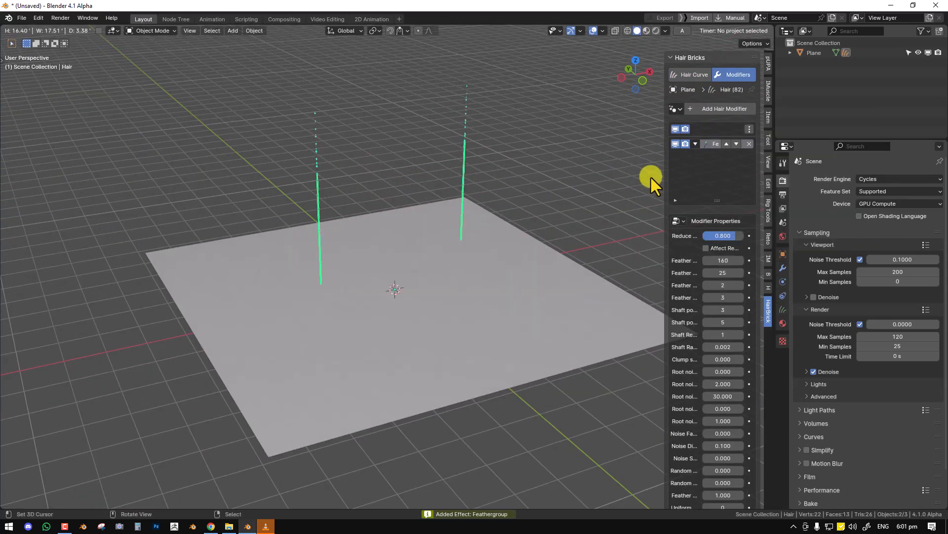
# Step: Widen the Hair Bricks sidebar and set the Feathergroup's Reduce Viewport Feather object to 0
pyautogui.moveTo(664, 174); pyautogui.dragTo(583, 170)
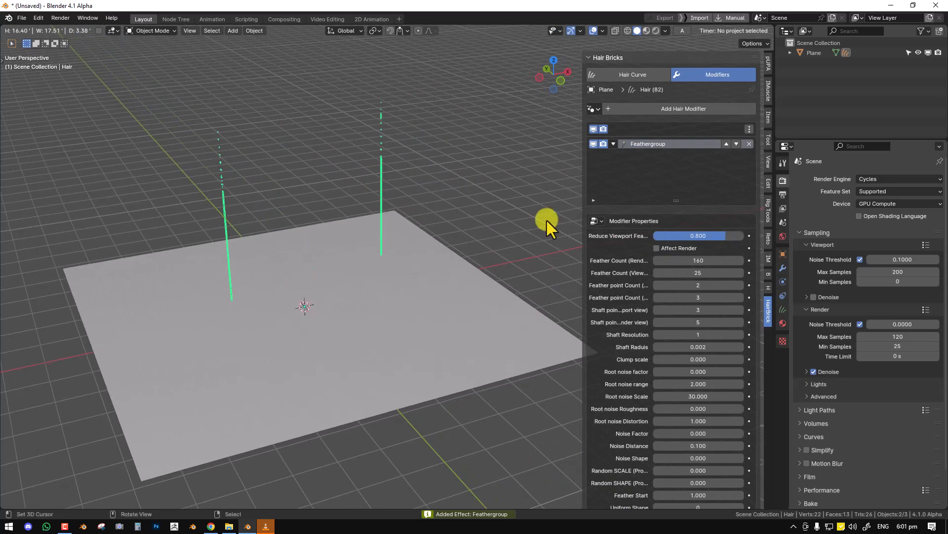
pyautogui.moveTo(714, 236); pyautogui.dragTo(518, 238)
pyautogui.moveTo(366, 236)
pyautogui.mouseDown(button='middle')
pyautogui.moveTo(324, 234)
pyautogui.moveTo(352, 231)
pyautogui.mouseUp(button='middle')
pyautogui.scroll(1, 333, 234)
pyautogui.moveTo(274, 224); pyautogui.dragTo(261, 222, button='middle')
# Step: Set the Feathergroup's viewport feather count to 160 and its render feather count to 216
pyautogui.click(706, 273)
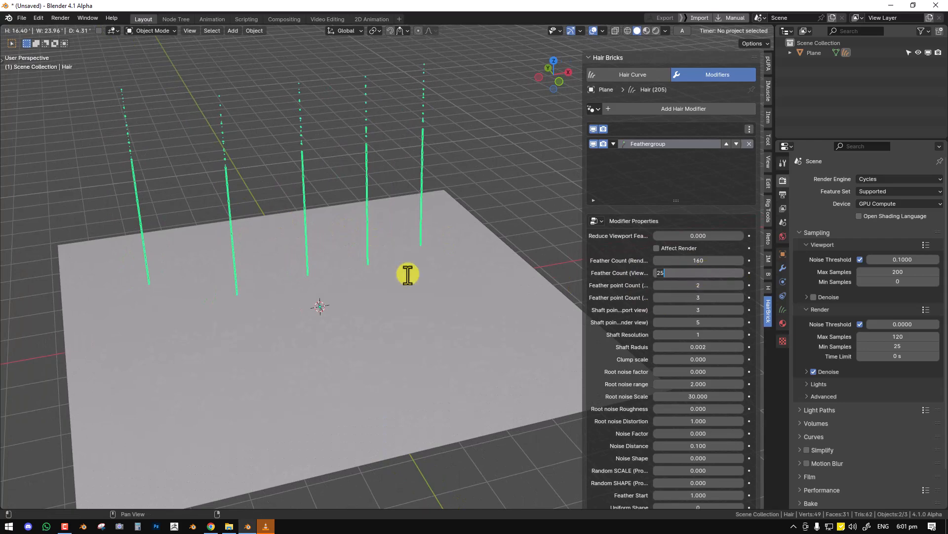
pyautogui.write('160')
pyautogui.press('Return')
pyautogui.moveTo(702, 260); pyautogui.dragTo(738, 258)
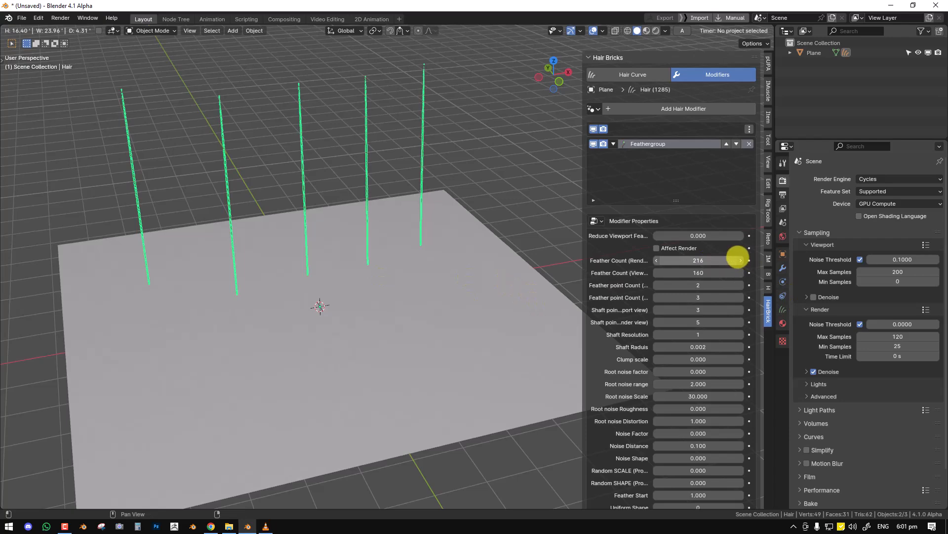
pyautogui.scroll(-1, 701, 372)
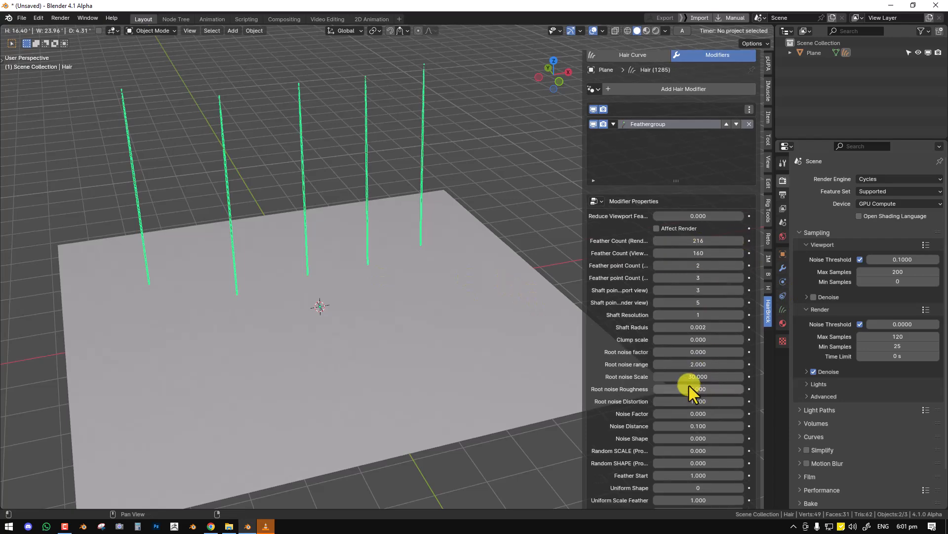
# Step: Deselect everything and increase the Feathergroup's Uniform Scale Feather to 21.940
pyautogui.moveTo(383, 248); pyautogui.dragTo(372, 184, button='middle')
pyautogui.scroll(1, 358, 220)
pyautogui.hotkey('alt', 'a')
pyautogui.scroll(1, 357, 293)
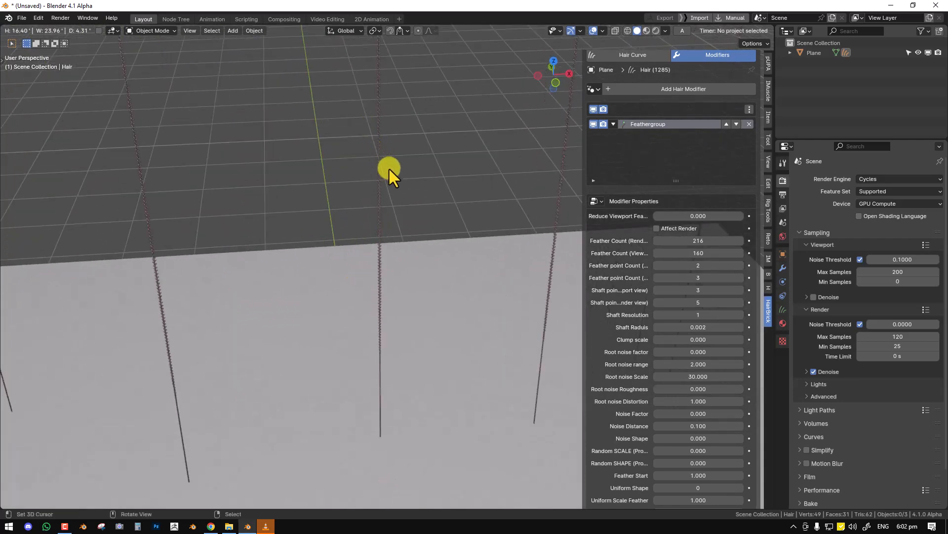
pyautogui.scroll(-2, 703, 401)
pyautogui.scroll(-1, 676, 403)
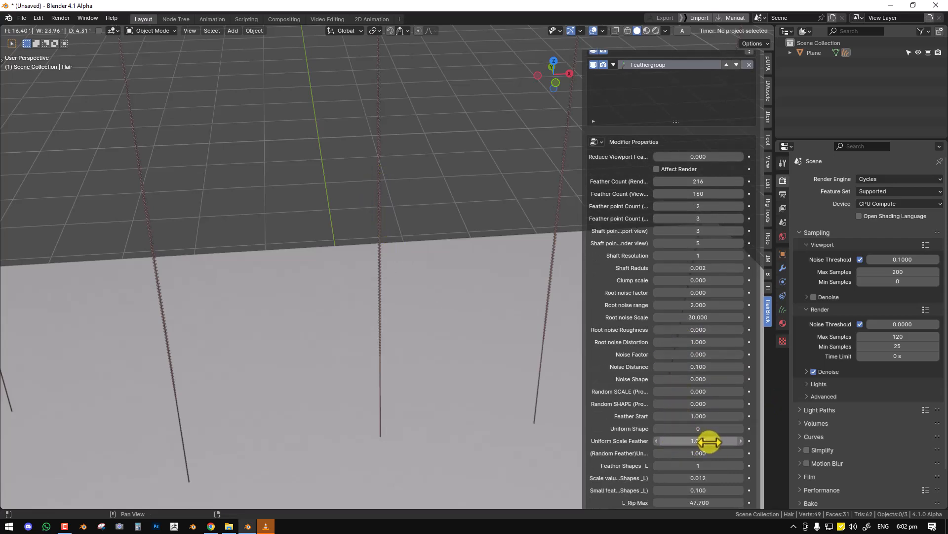
pyautogui.moveTo(710, 440)
pyautogui.mouseDown()
pyautogui.moveTo(730, 123)
pyautogui.moveTo(197, 127)
pyautogui.moveTo(690, 127)
pyautogui.moveTo(198, 111)
pyautogui.moveTo(698, 438)
pyautogui.mouseUp()
pyautogui.moveTo(538, 372); pyautogui.dragTo(394, 315, button='middle')
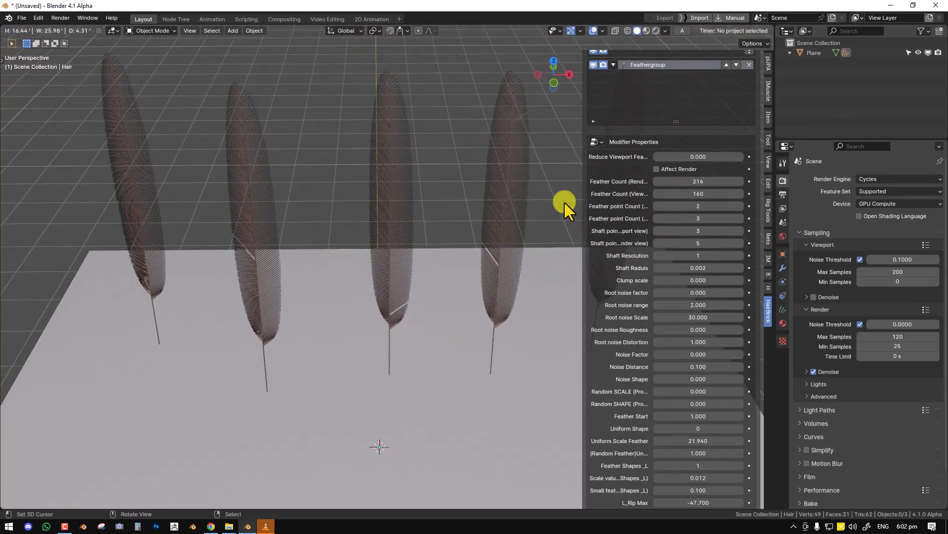
# Step: Split the 3D viewport into two side-by-side areas and hide the sidebar in the first one
pyautogui.press('q')
pyautogui.click(452, 197)
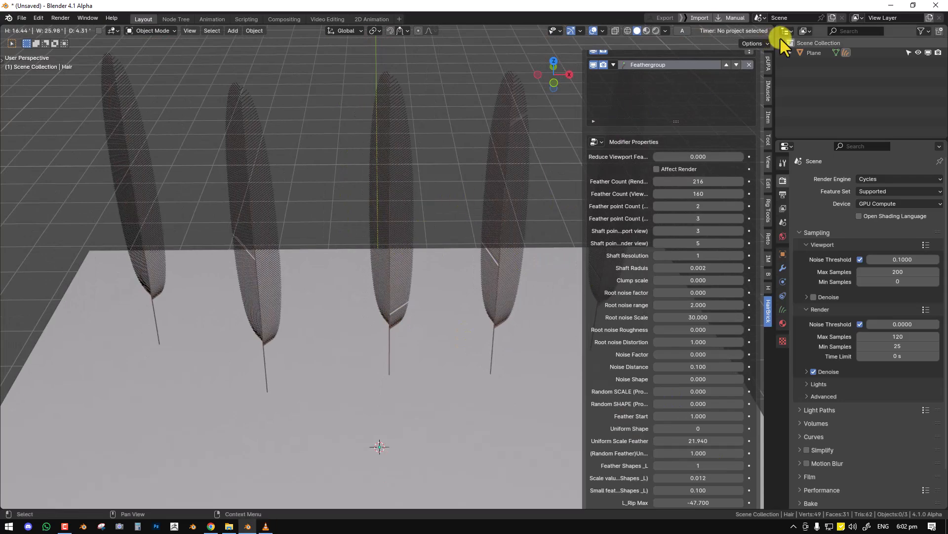
pyautogui.moveTo(776, 28); pyautogui.dragTo(442, 117)
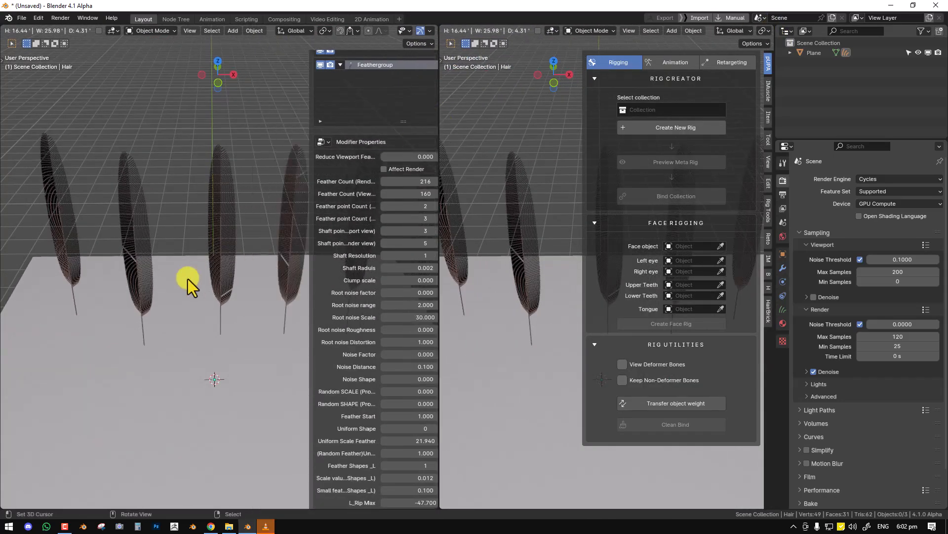
pyautogui.scroll(-3, 341, 251)
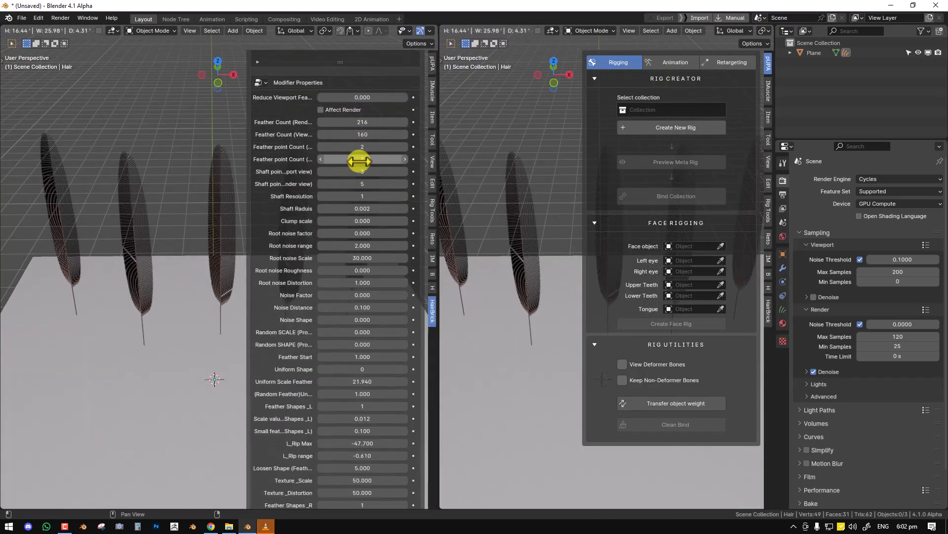
pyautogui.press('n')
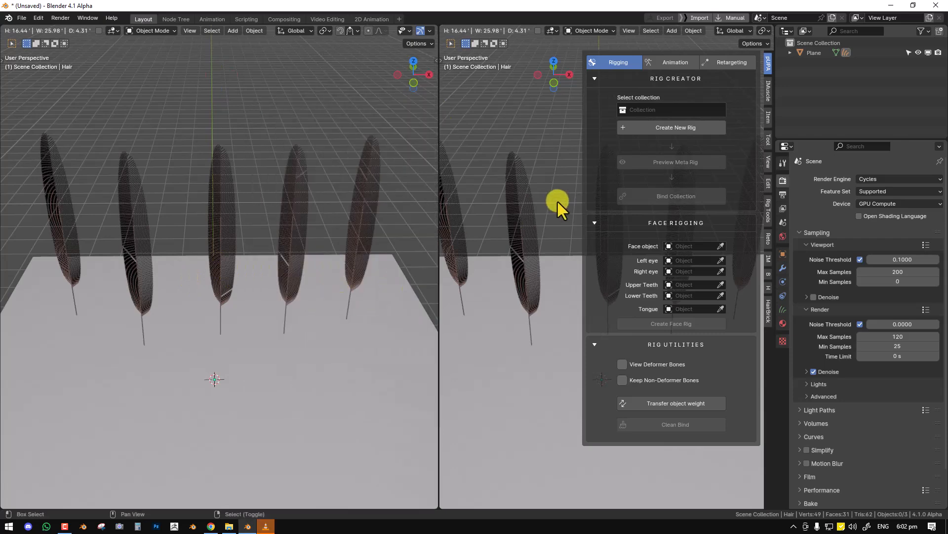
# Step: Turn the second area into a Geometry Node editor showing the Feathergroup node tree
pyautogui.hotkey('shift', 'F3')
pyautogui.hotkey('shift', 'F3')
pyautogui.hotkey('shift', 'F3')
pyautogui.hotkey('shift', 'F3')
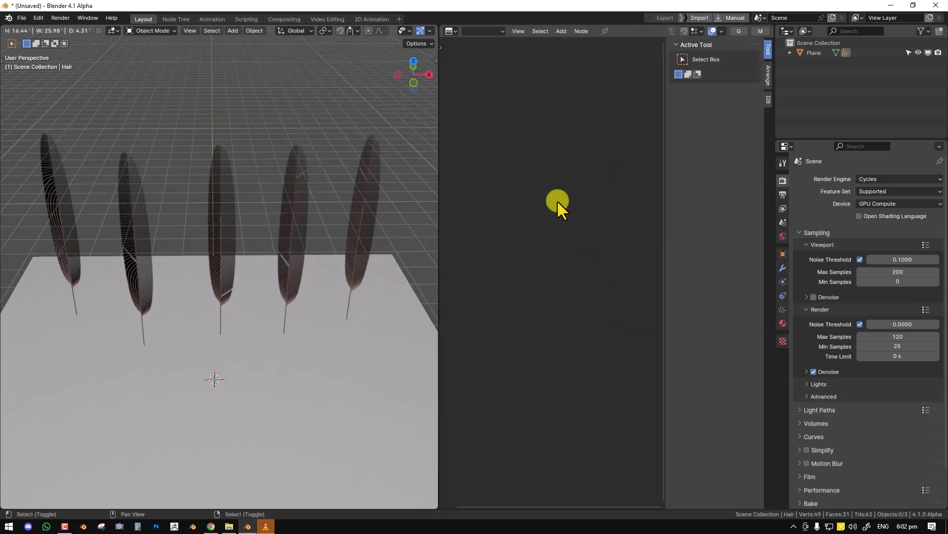
pyautogui.moveTo(311, 215); pyautogui.dragTo(328, 217, button='middle')
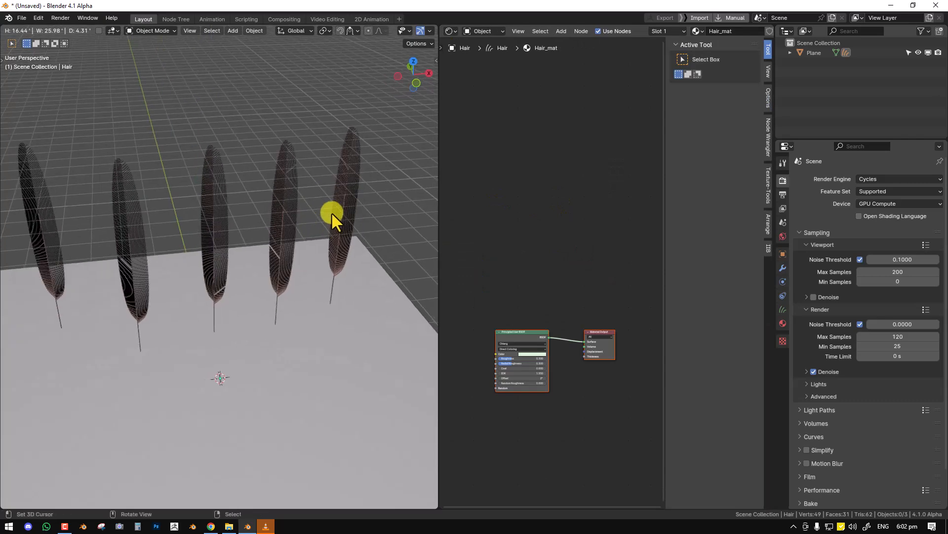
pyautogui.moveTo(688, 29); pyautogui.dragTo(518, 36, button='middle')
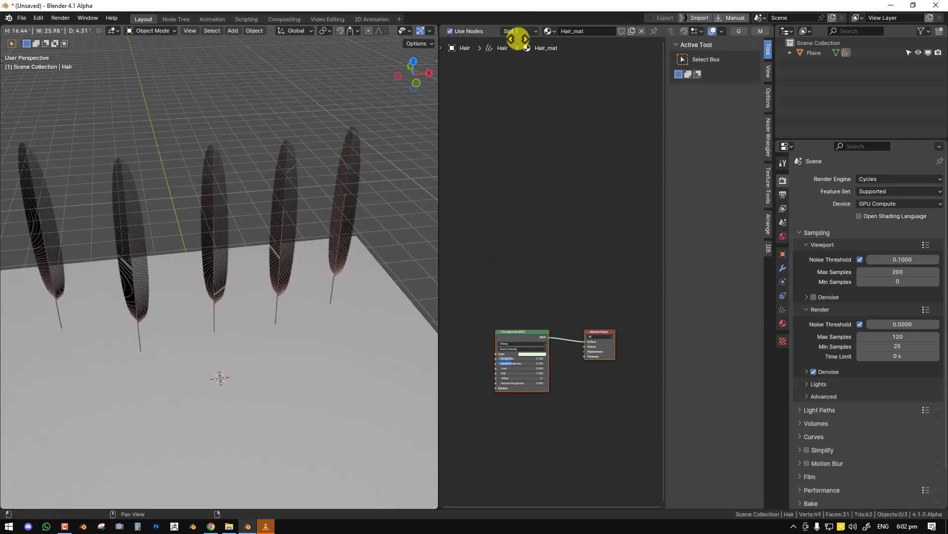
pyautogui.click(742, 29)
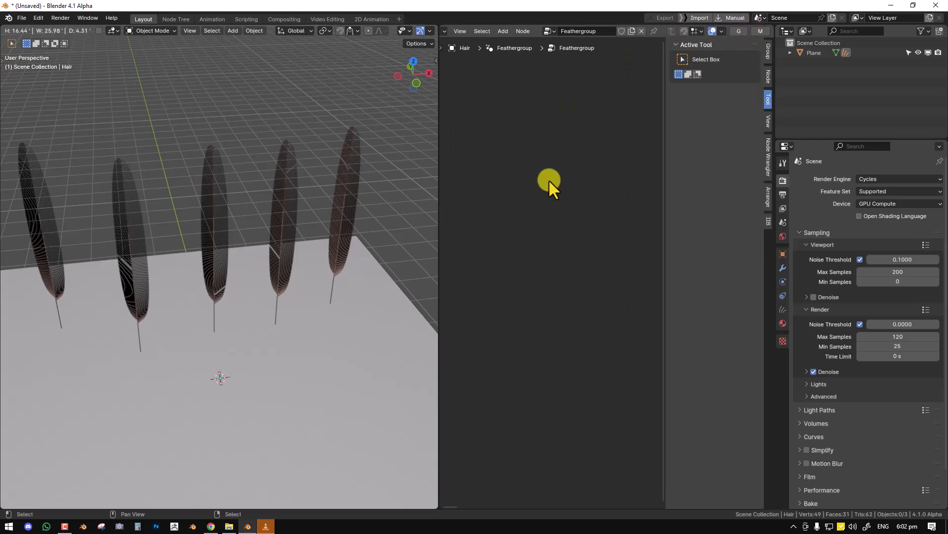
# Step: Frame the Feathergroup node tree and examine its parameter groups, from the counts through Effects to Shape_L and Shape_R
pyautogui.press('Home')
pyautogui.scroll(4, 563, 168)
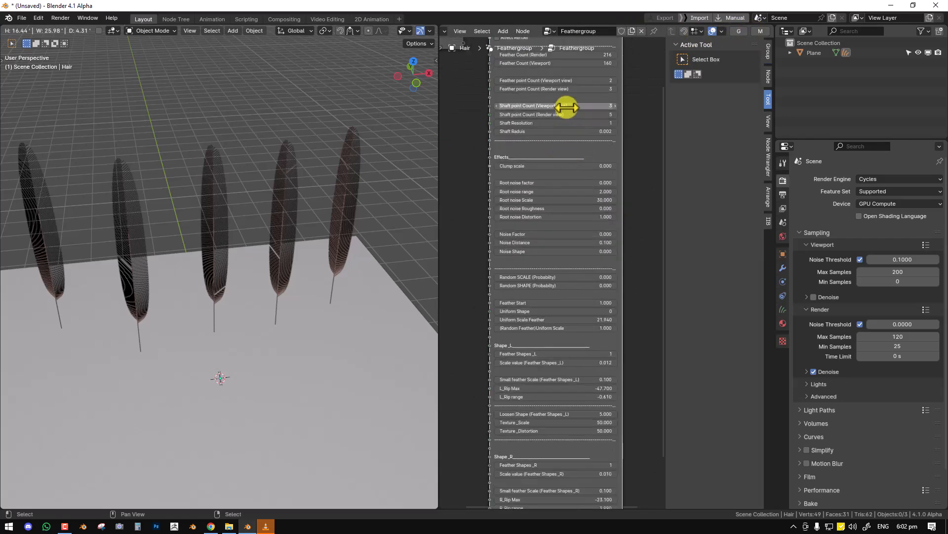
pyautogui.moveTo(567, 110); pyautogui.dragTo(561, 233, button='middle')
pyautogui.scroll(2, 561, 233)
pyautogui.moveTo(542, 88); pyautogui.dragTo(546, 74)
pyautogui.scroll(-1, 537, 137)
pyautogui.moveTo(546, 294); pyautogui.dragTo(552, 164, button='middle')
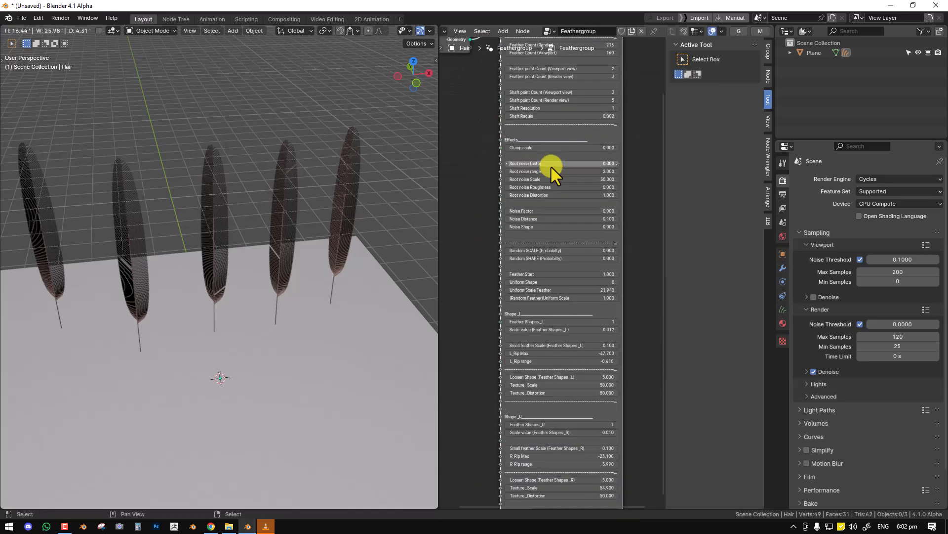
pyautogui.scroll(1, 519, 174)
pyautogui.moveTo(556, 214); pyautogui.dragTo(541, 294, button='middle')
# Step: Show the 3D viewport's sidebar again and compare the Feathergroup modifier properties with the parameters in the node tree
pyautogui.press('n')
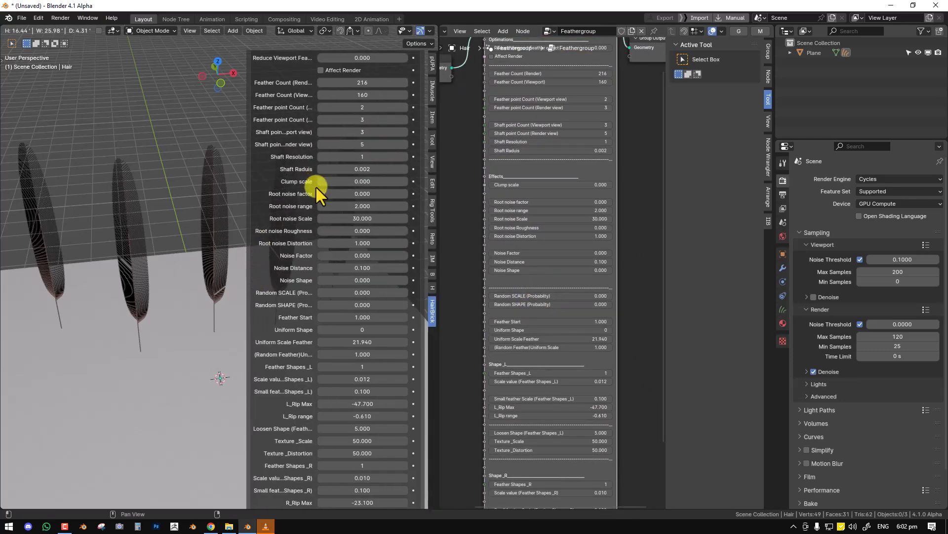
pyautogui.scroll(3, 318, 173)
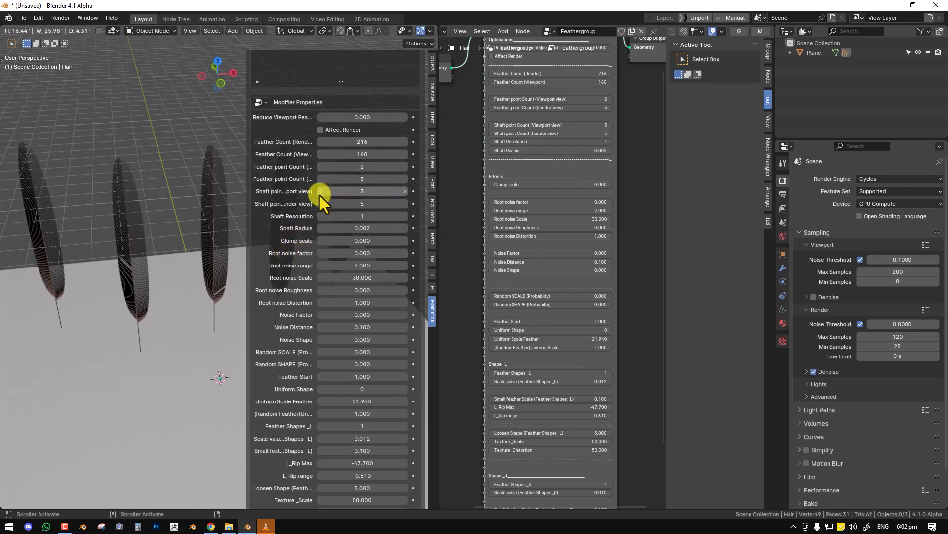
pyautogui.scroll(-3, 316, 245)
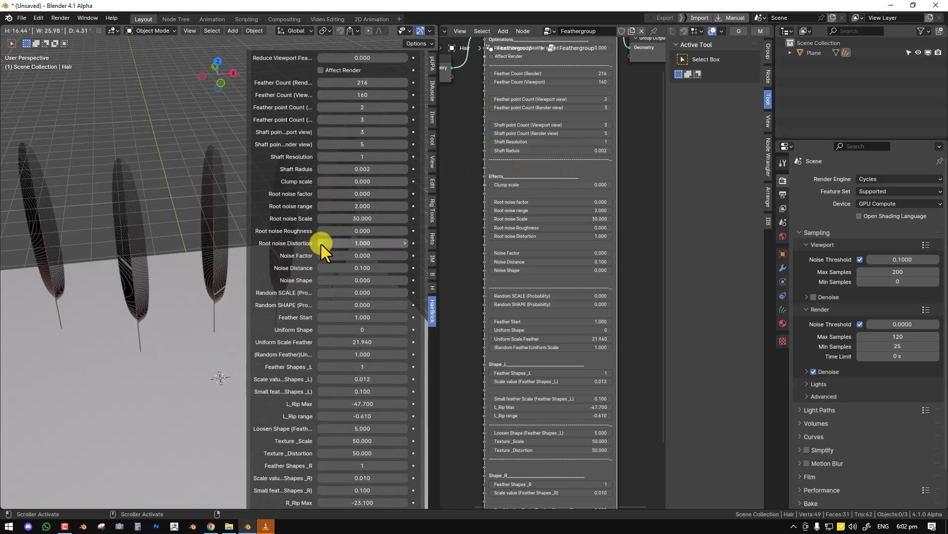
# Step: Compare the modifier properties with the parameter groups of the Feathergroup node and hide the 3D viewport's sidebar
pyautogui.scroll(-2, 319, 244)
pyautogui.scroll(-1, 558, 212)
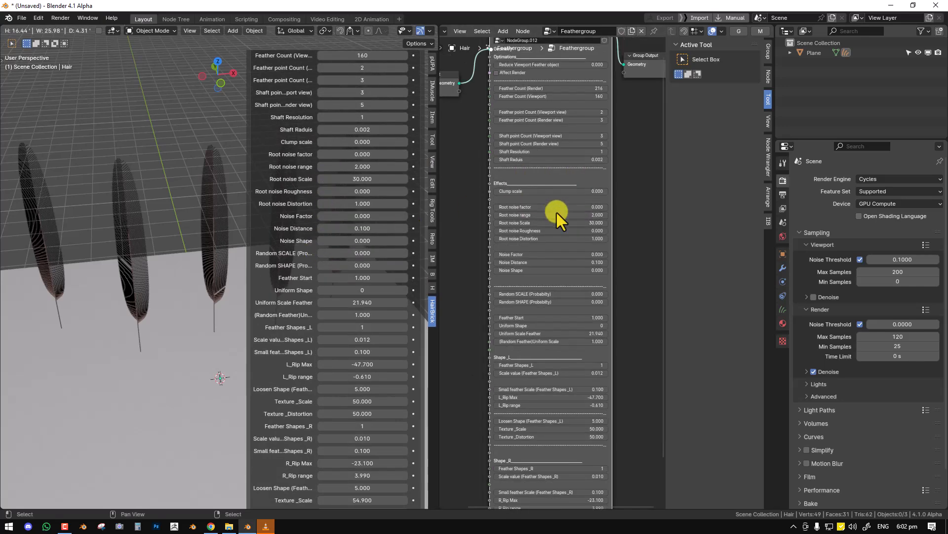
pyautogui.moveTo(519, 318); pyautogui.dragTo(515, 253, button='middle')
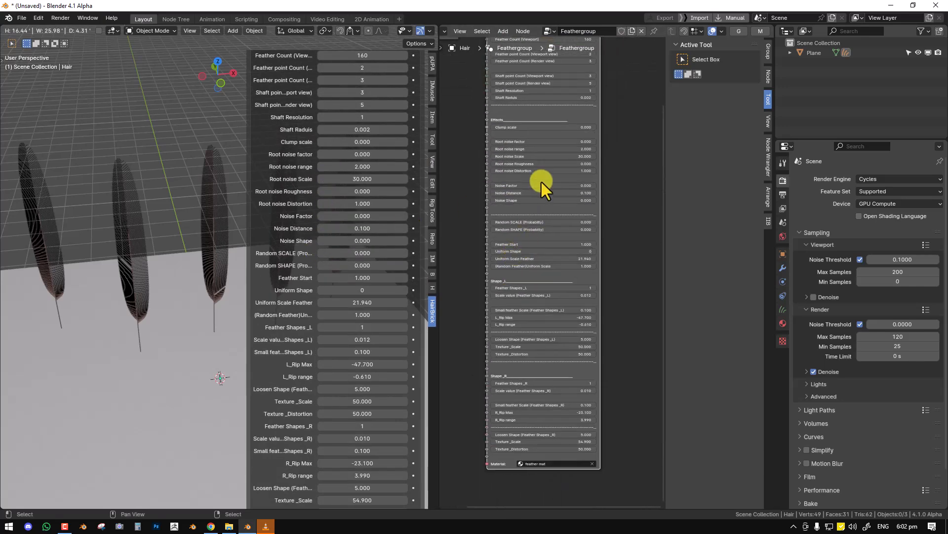
pyautogui.moveTo(558, 123); pyautogui.dragTo(585, 282, button='middle')
pyautogui.scroll(1, 584, 281)
pyautogui.moveTo(179, 249); pyautogui.dragTo(188, 240, button='middle')
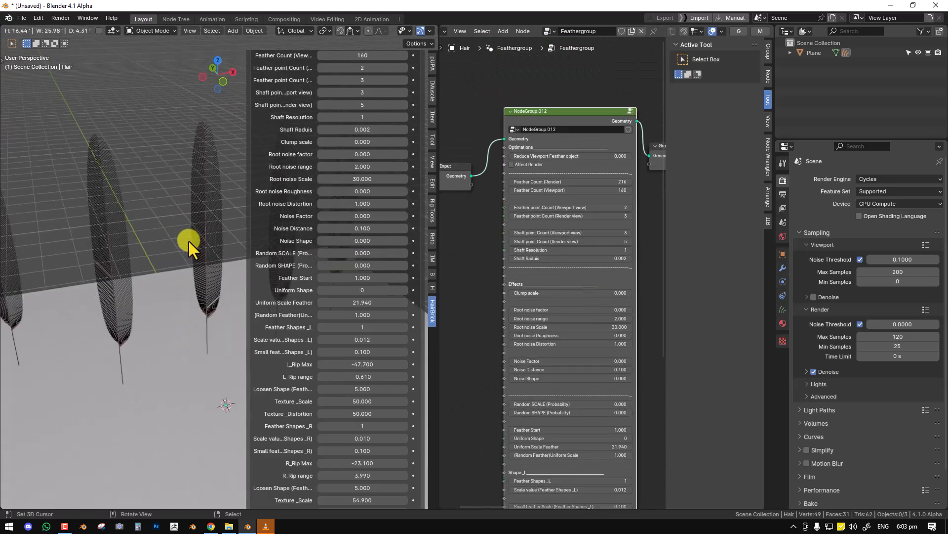
pyautogui.press('n')
# Step: Try several Uniform Shape values, settle on 1, and set Uniform Scale Feather to 31.930
pyautogui.scroll(2, 593, 302)
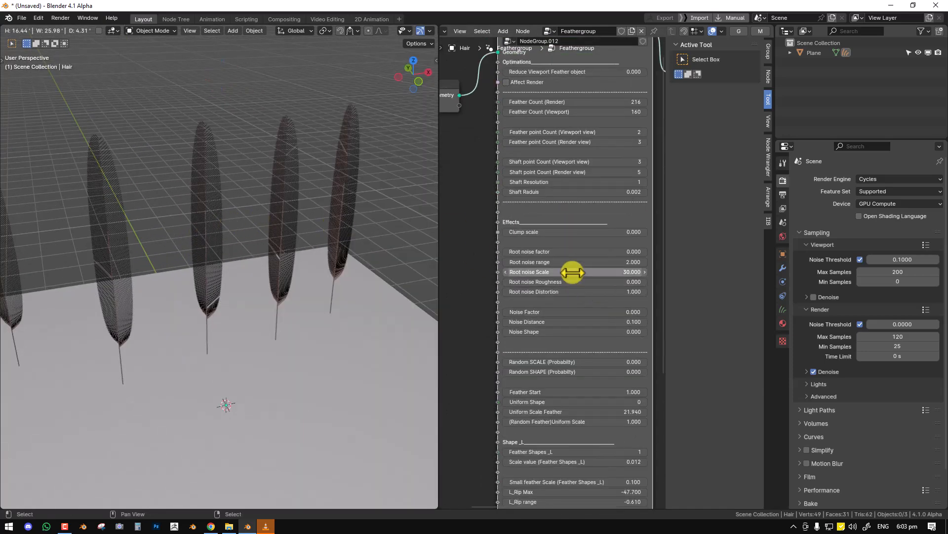
pyautogui.moveTo(555, 183); pyautogui.dragTo(552, 197, button='middle')
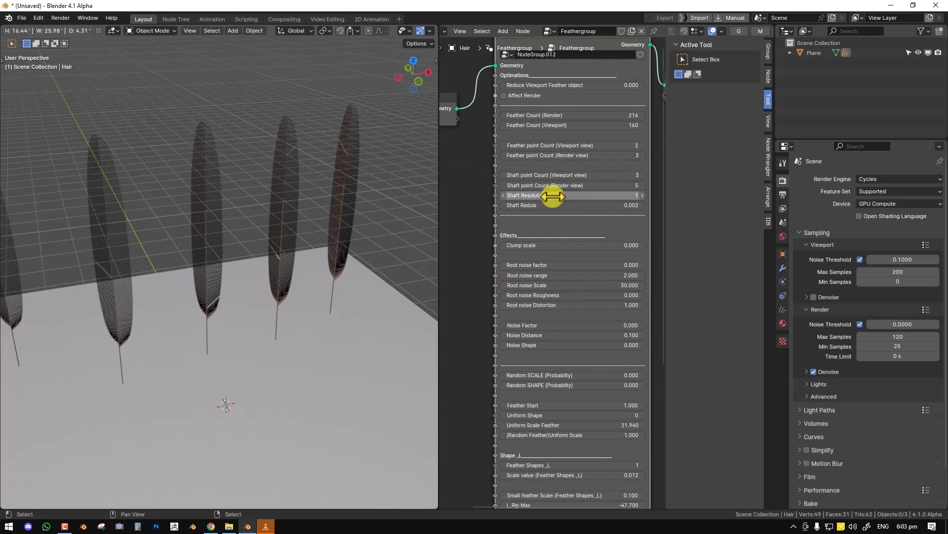
pyautogui.moveTo(557, 305); pyautogui.dragTo(562, 256, button='middle')
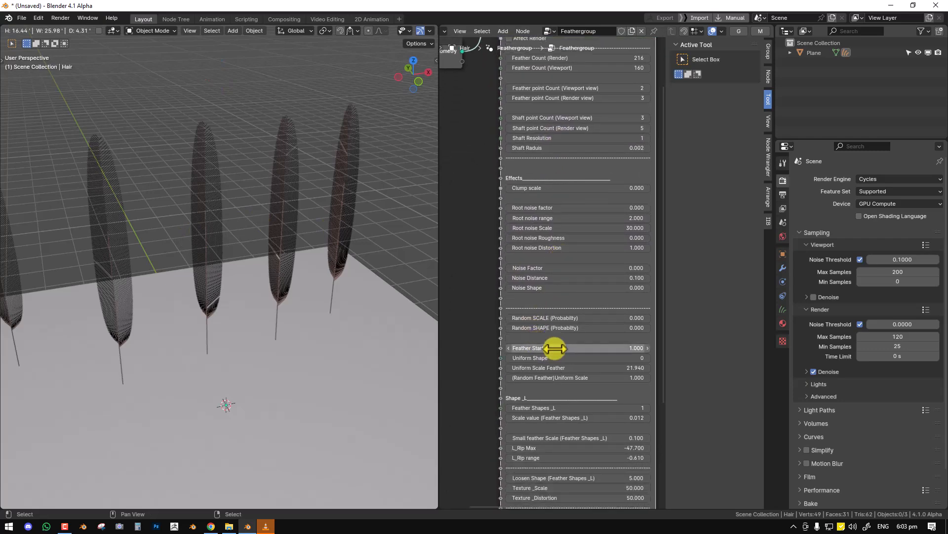
pyautogui.scroll(2, 553, 349)
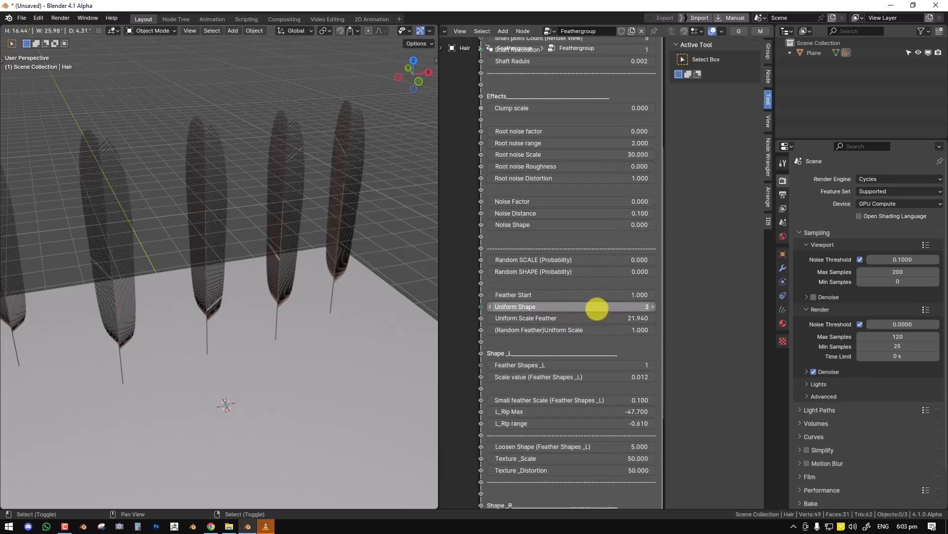
pyautogui.moveTo(588, 309); pyautogui.dragTo(608, 311)
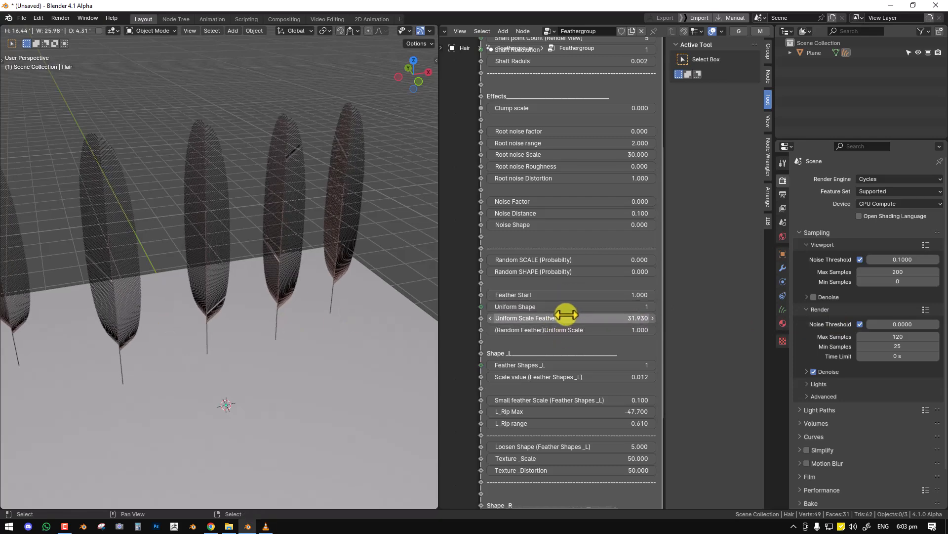
pyautogui.moveTo(562, 307); pyautogui.dragTo(527, 317)
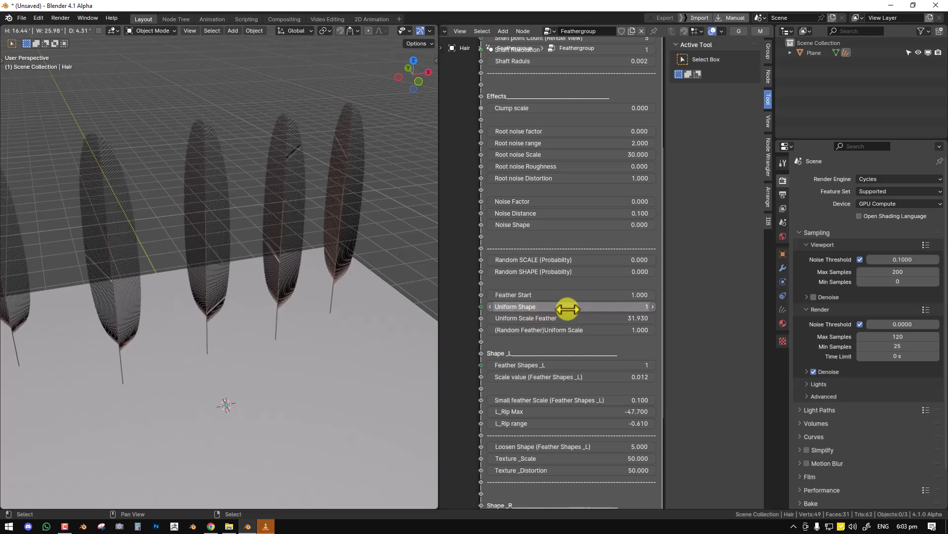
# Step: Hide the node editor's sidebar and bring the Shape _L and Shape _R groups into view
pyautogui.scroll(-2, 565, 307)
pyautogui.press('n')
pyautogui.moveTo(621, 311); pyautogui.dragTo(634, 248, button='middle')
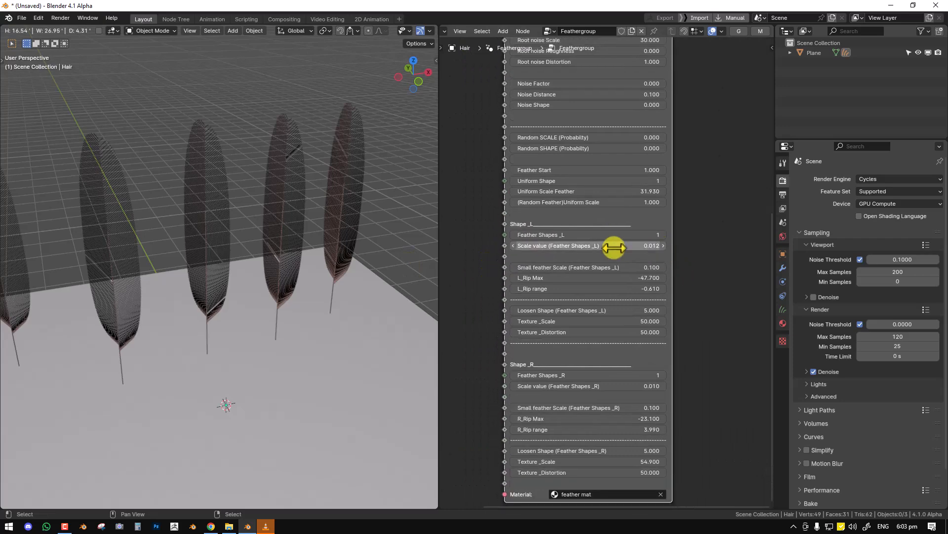
pyautogui.moveTo(167, 239); pyautogui.dragTo(589, 241, button='middle')
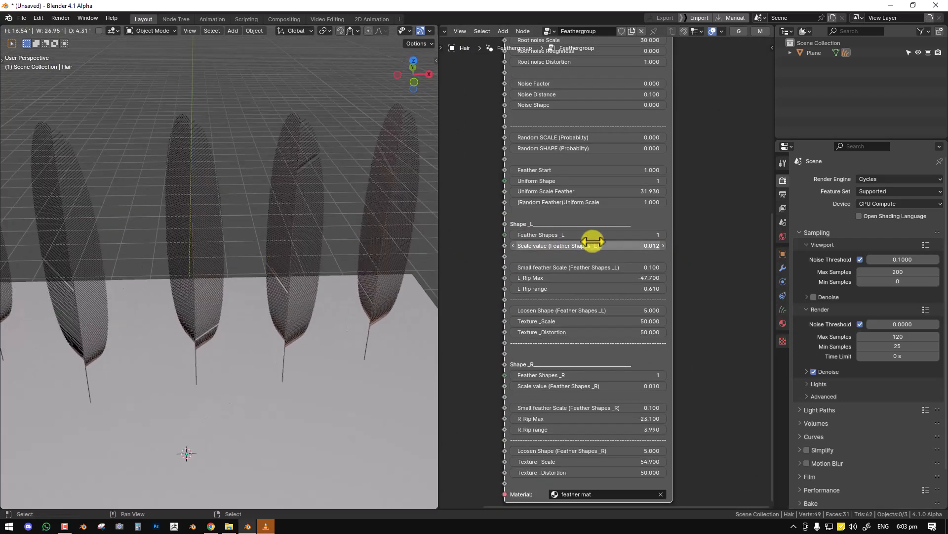
# Step: Set Feather Shapes _L to 4 and try adjusting Feather Shapes _R
pyautogui.moveTo(598, 239); pyautogui.dragTo(632, 237)
pyautogui.moveTo(367, 236); pyautogui.dragTo(321, 253, button='middle')
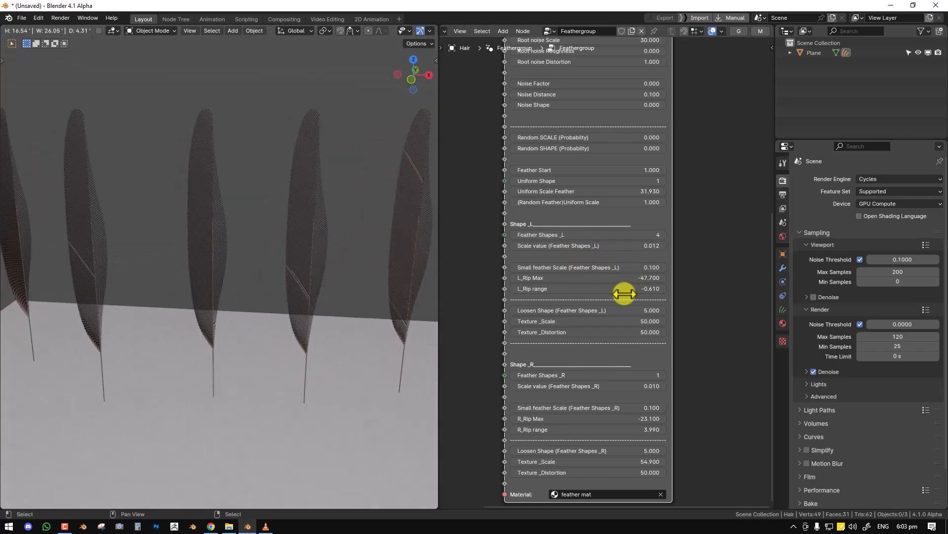
pyautogui.moveTo(613, 376)
pyautogui.mouseDown()
pyautogui.moveTo(639, 375)
pyautogui.moveTo(615, 376)
pyautogui.mouseUp()
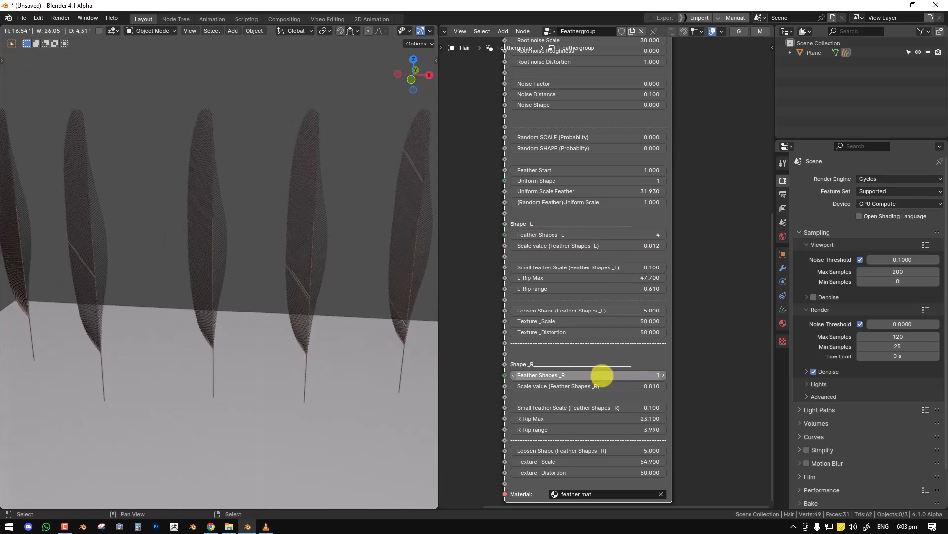
# Step: In the Shape _L group, set Loosen Shape to 1.500, Texture _Scale to 1.100 and Texture _Distortion to 1.000
pyautogui.scroll(-3, 626, 374)
pyautogui.moveTo(352, 325); pyautogui.dragTo(322, 301, button='middle')
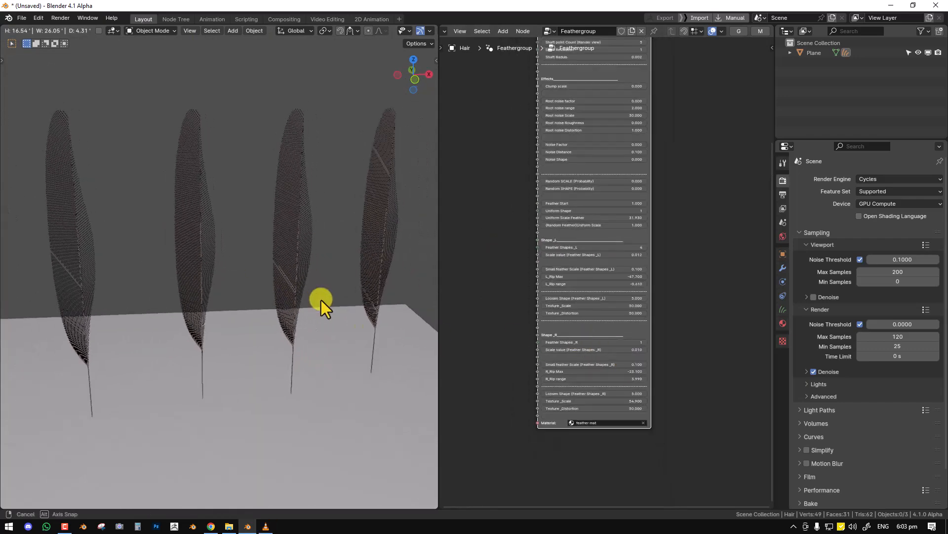
pyautogui.scroll(3, 601, 291)
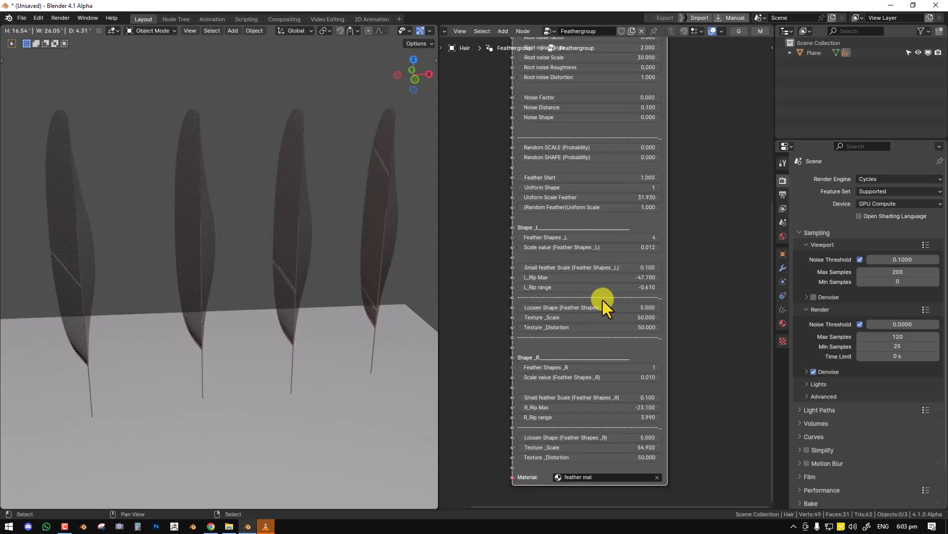
pyautogui.scroll(2, 601, 282)
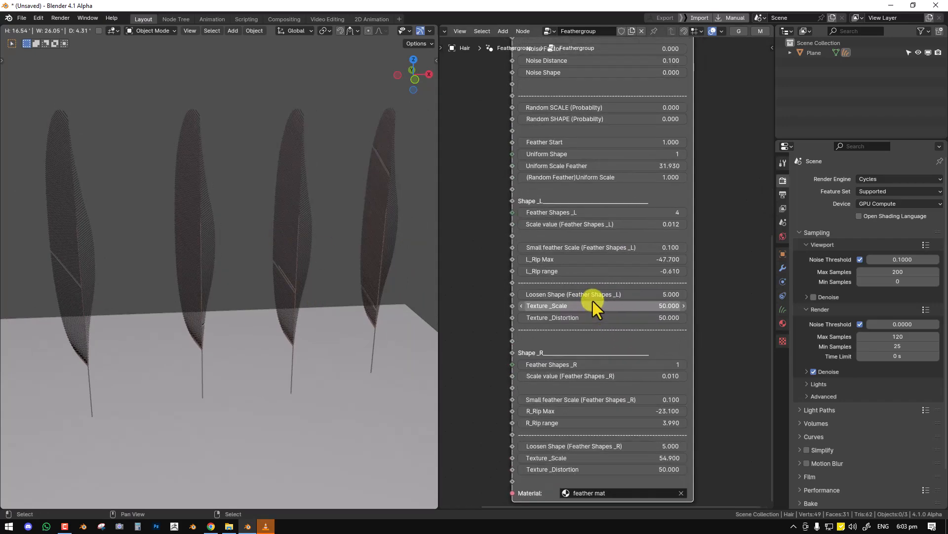
pyautogui.moveTo(632, 295); pyautogui.dragTo(611, 297)
pyautogui.moveTo(316, 275); pyautogui.dragTo(295, 234, button='middle')
pyautogui.moveTo(663, 307); pyautogui.dragTo(631, 312)
pyautogui.write('1')
pyautogui.press('Return')
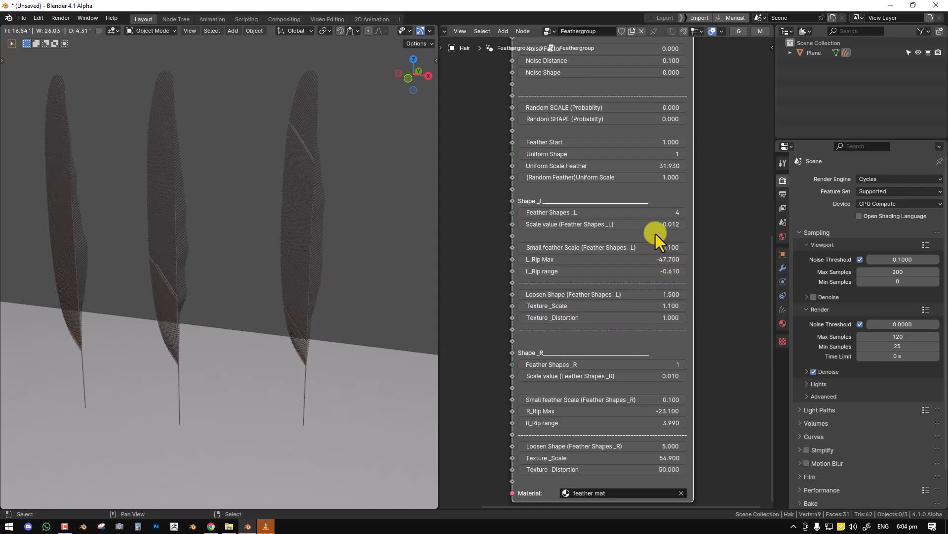
# Step: Set Feather Shapes _L to 1 and lower its Texture _Scale to 0.970
pyautogui.moveTo(653, 213); pyautogui.dragTo(601, 211)
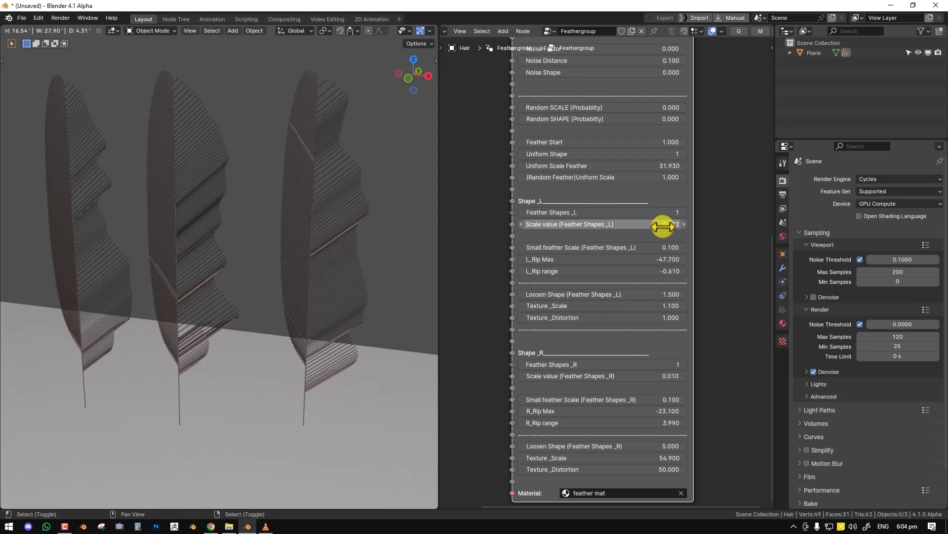
pyautogui.moveTo(662, 225); pyautogui.dragTo(656, 226)
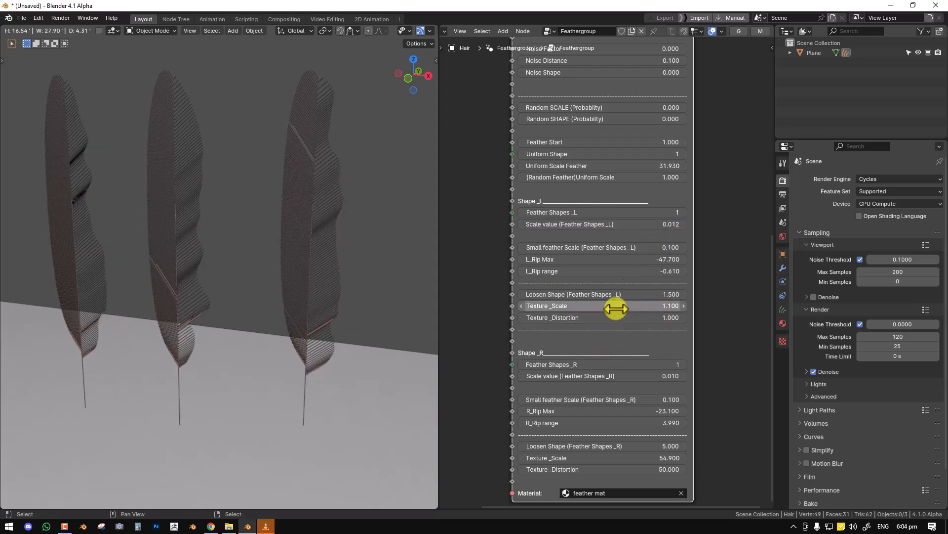
pyautogui.moveTo(614, 308)
pyautogui.mouseDown()
pyautogui.moveTo(587, 308)
pyautogui.moveTo(614, 307)
pyautogui.mouseUp()
pyautogui.moveTo(247, 326); pyautogui.dragTo(297, 297, button='middle')
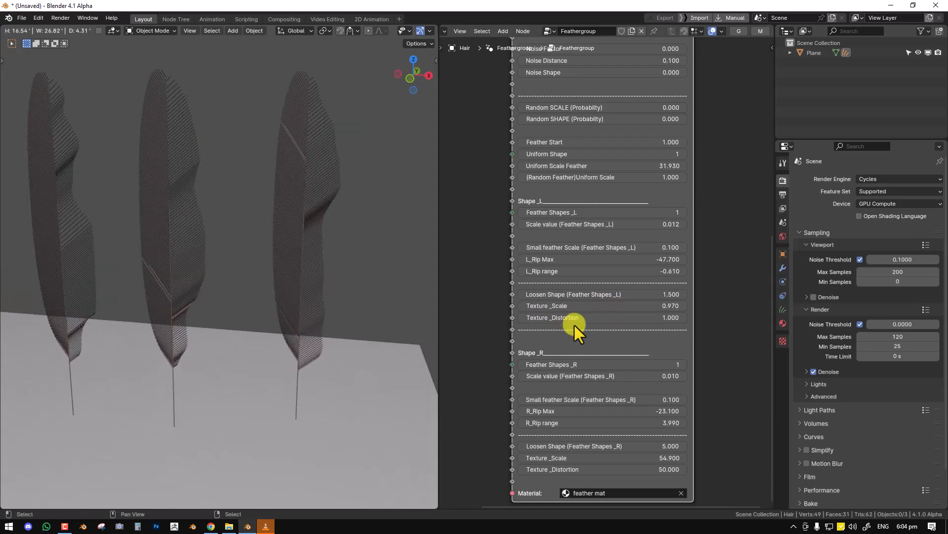
# Step: In the Shape _L group, set Texture _Scale to 209.470, Texture _Distortion to 205.300 and Loosen Shape to 5.000
pyautogui.moveTo(614, 309); pyautogui.dragTo(642, 296)
pyautogui.scroll(-2, 141, 262)
pyautogui.scroll(2, 233, 254)
pyautogui.moveTo(539, 291); pyautogui.dragTo(656, 282)
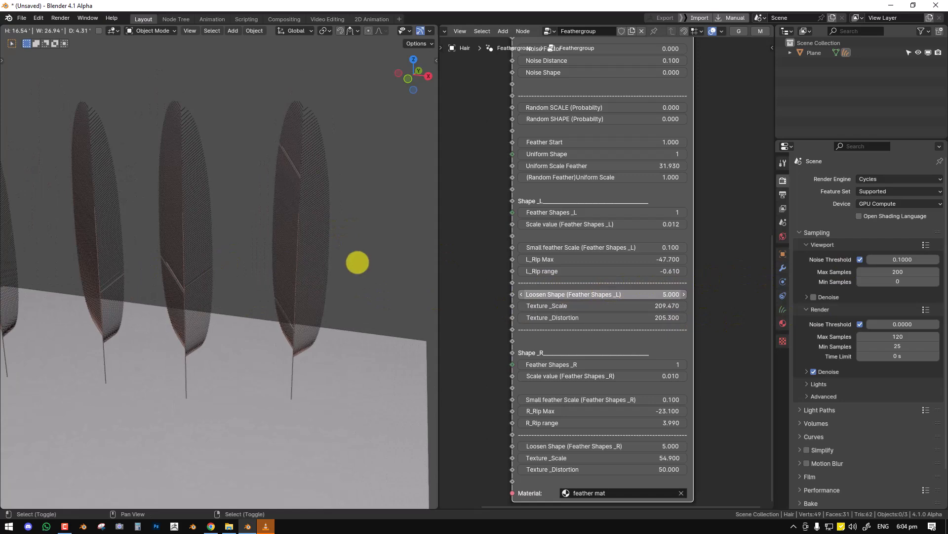
# Step: Examine the Optimations, feather count and shaft point count parameters at the start of the node
pyautogui.scroll(-2, 248, 267)
pyautogui.keyDown('shift'); pyautogui.scroll(10, 603, 138); pyautogui.keyUp('shift')
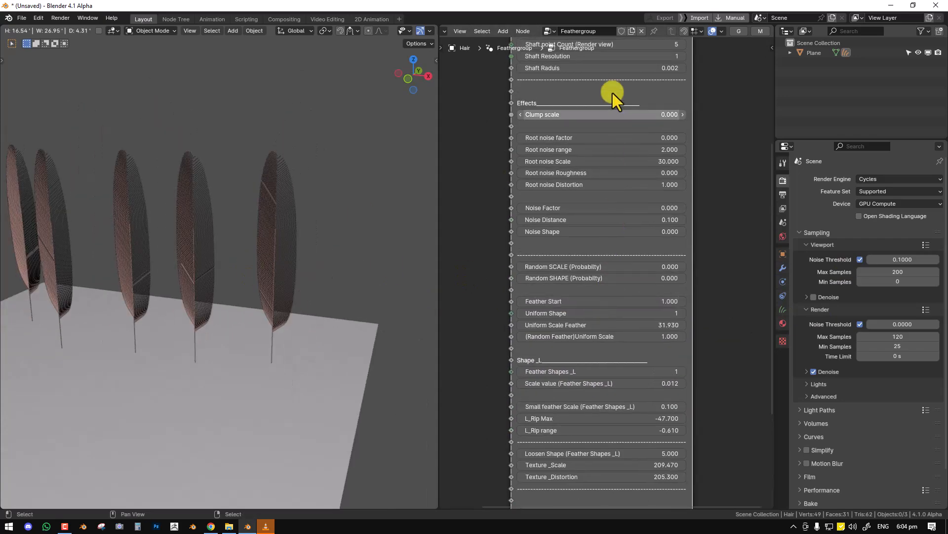
pyautogui.moveTo(621, 112); pyautogui.dragTo(588, 180, button='middle')
pyautogui.scroll(1, 589, 180)
pyautogui.moveTo(258, 243); pyautogui.dragTo(307, 211, button='middle')
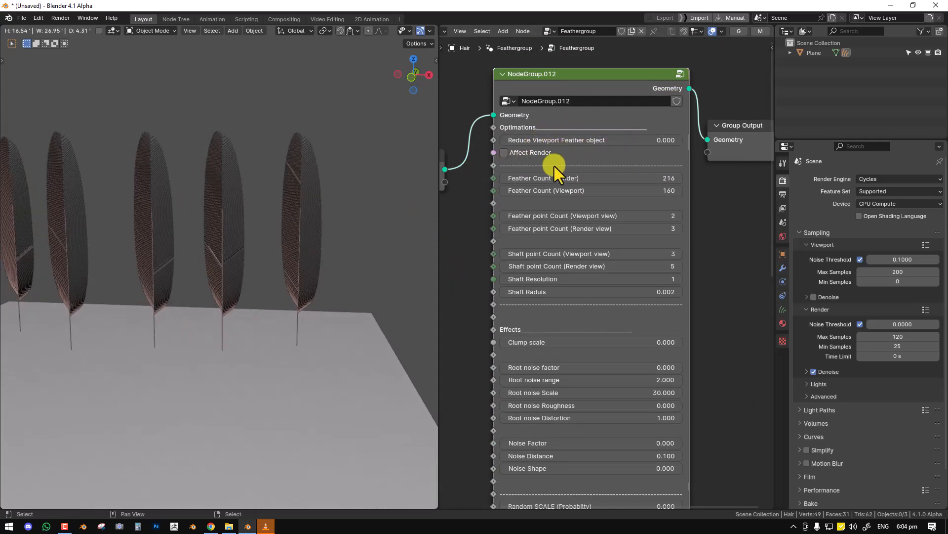
pyautogui.keyDown('shift'); pyautogui.scroll(-3, 538, 163); pyautogui.keyUp('shift')
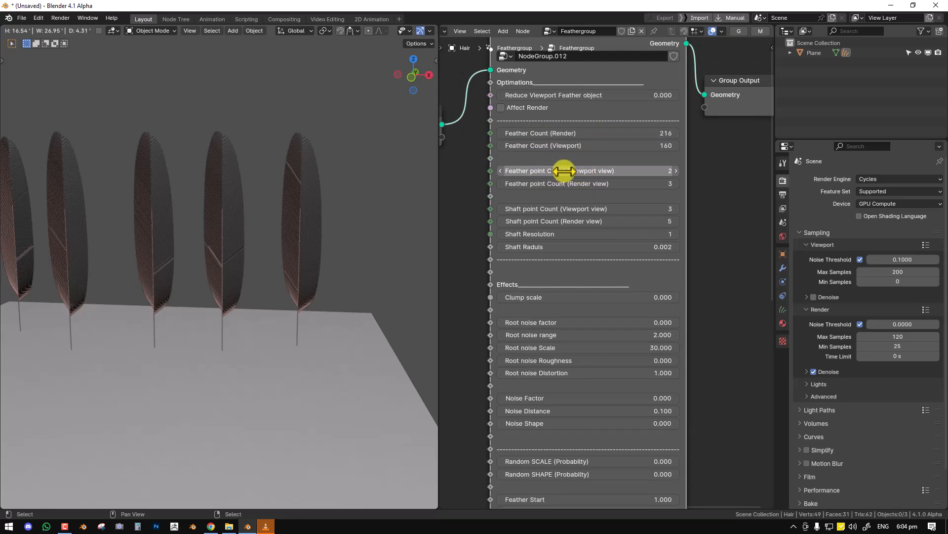
# Step: Try a Feather point Count (Viewport view) of 3 on the feathers and return it to 2
pyautogui.scroll(3, 333, 185)
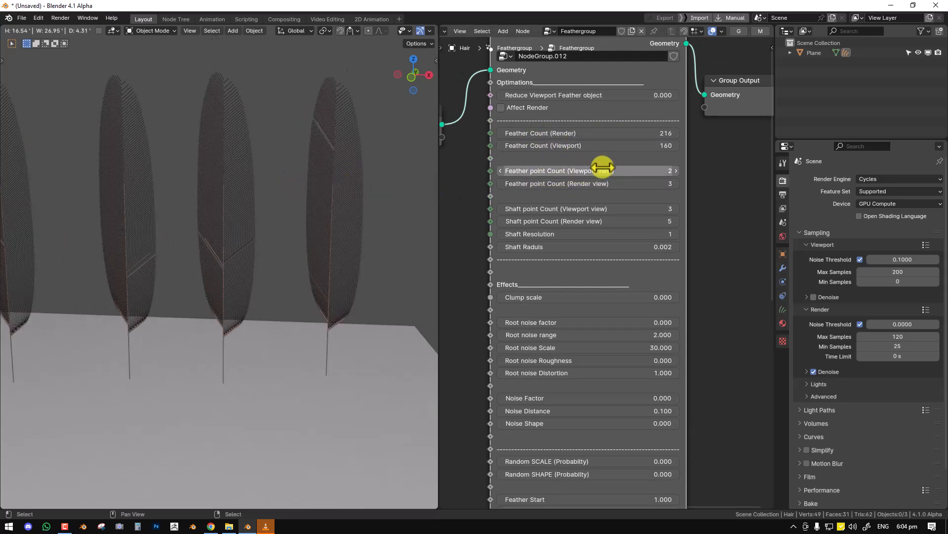
pyautogui.scroll(1, 345, 170)
pyautogui.keyDown('shift'); pyautogui.moveTo(341, 172); pyautogui.dragTo(296, 208, button='middle'); pyautogui.keyUp('shift')
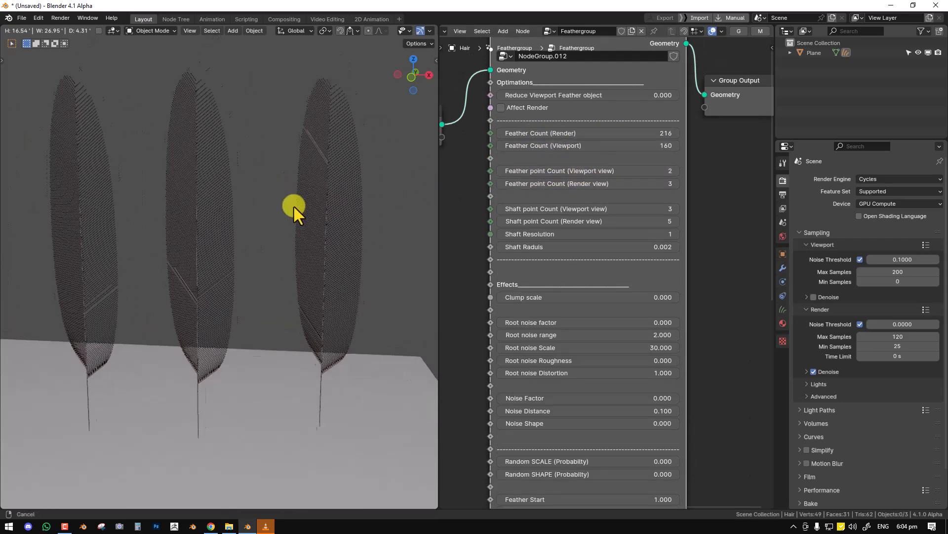
pyautogui.click(678, 169)
pyautogui.moveTo(363, 173); pyautogui.dragTo(338, 161, button='middle')
pyautogui.scroll(1, 345, 153)
pyautogui.keyDown('shift'); pyautogui.moveTo(371, 130); pyautogui.dragTo(345, 129, button='middle'); pyautogui.keyUp('shift')
pyautogui.scroll(1, 345, 129)
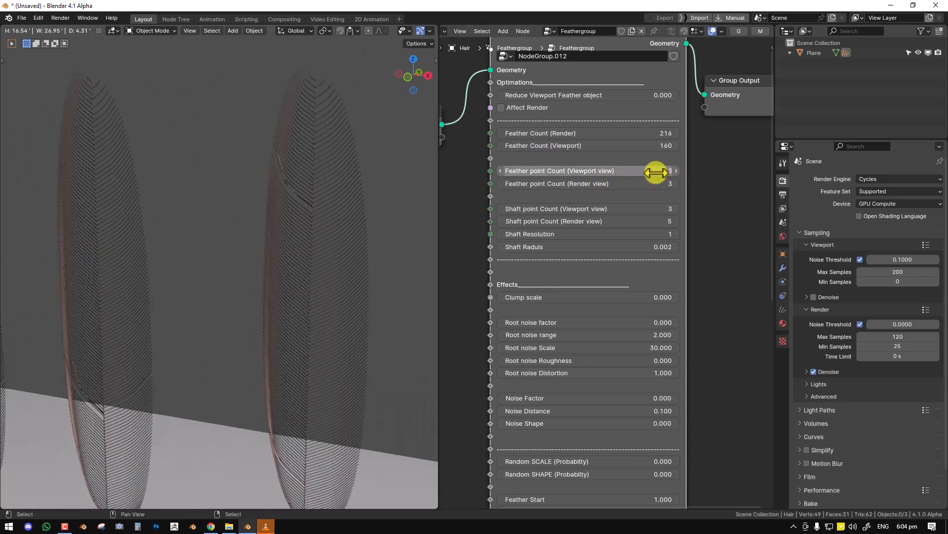
pyautogui.moveTo(655, 172); pyautogui.dragTo(630, 173)
# Step: Review the shaft point count parameters and switch the feather hair object to Sculpt Mode
pyautogui.moveTo(635, 244); pyautogui.dragTo(641, 205, button='middle')
pyautogui.moveTo(574, 186); pyautogui.dragTo(588, 170, button='middle')
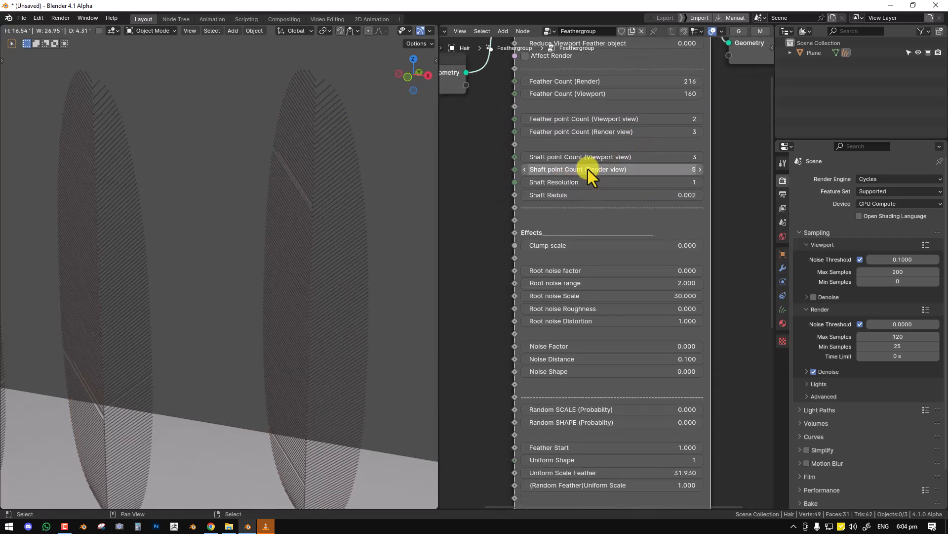
pyautogui.moveTo(337, 261); pyautogui.dragTo(408, 223, button='middle')
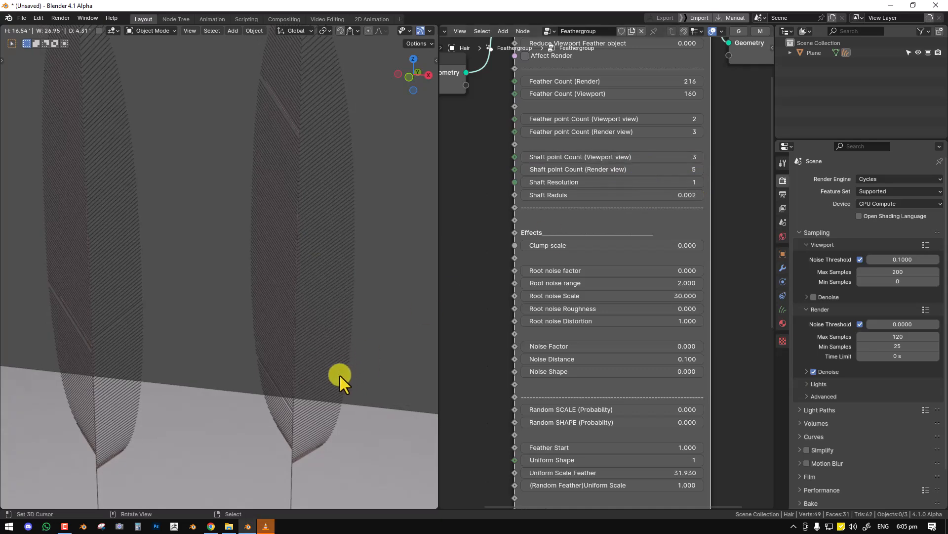
pyautogui.keyDown('shift'); pyautogui.moveTo(343, 371); pyautogui.dragTo(356, 265, button='middle'); pyautogui.keyUp('shift')
pyautogui.scroll(-3, 349, 269)
pyautogui.hotkey('ctrl', 'Tab')
pyautogui.click(344, 333)
pyautogui.moveTo(340, 320); pyautogui.dragTo(313, 262, button='middle')
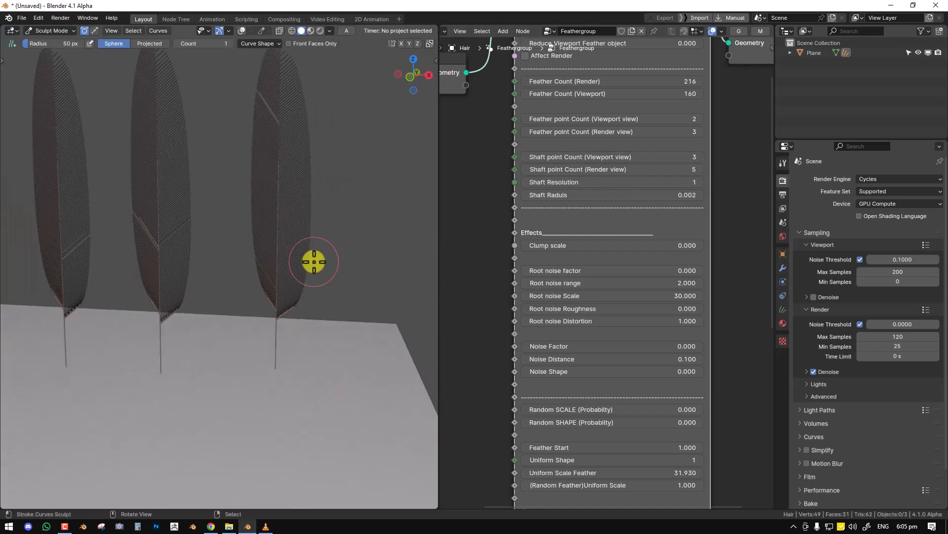
# Step: Bend the feather at the end of the row using the Comb brush with a 282 px radius
pyautogui.hotkey('shift', 'space')
pyautogui.click(285, 293)
pyautogui.hotkey('shift', 'space')
pyautogui.click(302, 210)
pyautogui.moveTo(288, 150)
pyautogui.mouseDown()
pyautogui.moveTo(318, 149)
pyautogui.moveTo(318, 121)
pyautogui.moveTo(309, 152)
pyautogui.mouseUp()
pyautogui.moveTo(309, 153)
pyautogui.mouseDown(button='middle')
pyautogui.moveTo(297, 241)
pyautogui.moveTo(290, 237)
pyautogui.moveTo(301, 216)
pyautogui.moveTo(210, 235)
pyautogui.moveTo(250, 205)
pyautogui.moveTo(245, 246)
pyautogui.mouseUp(button='middle')
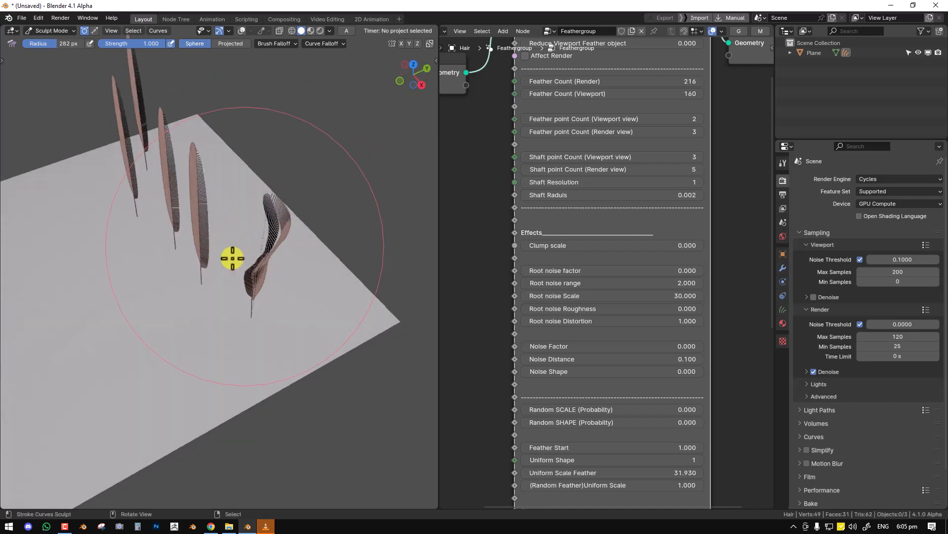
# Step: Maximize the 3D viewport and comb the other feathers down toward the plane
pyautogui.hotkey('ctrl', 'space')
pyautogui.scroll(-4, 433, 218)
pyautogui.moveTo(458, 218); pyautogui.dragTo(425, 216, button='middle')
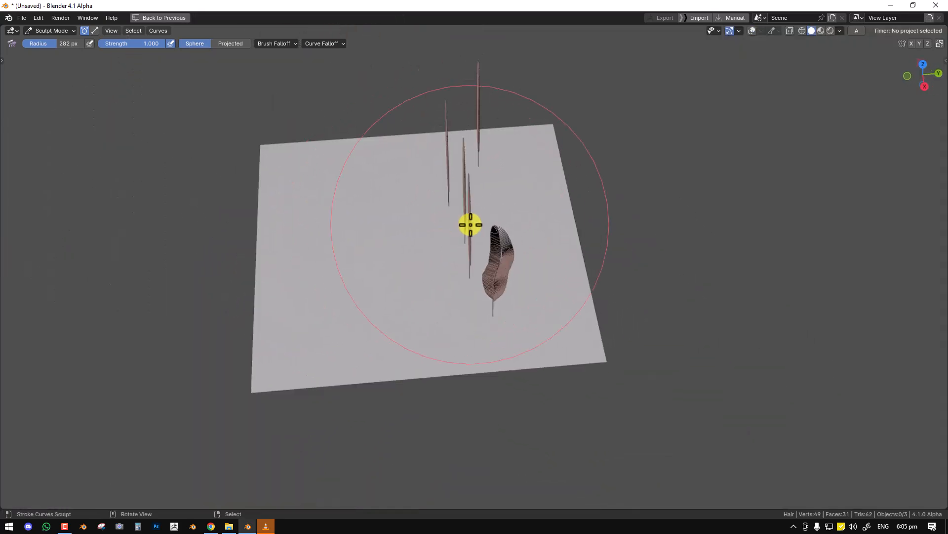
pyautogui.moveTo(486, 243)
pyautogui.mouseDown()
pyautogui.moveTo(402, 254)
pyautogui.moveTo(319, 246)
pyautogui.moveTo(371, 212)
pyautogui.mouseUp()
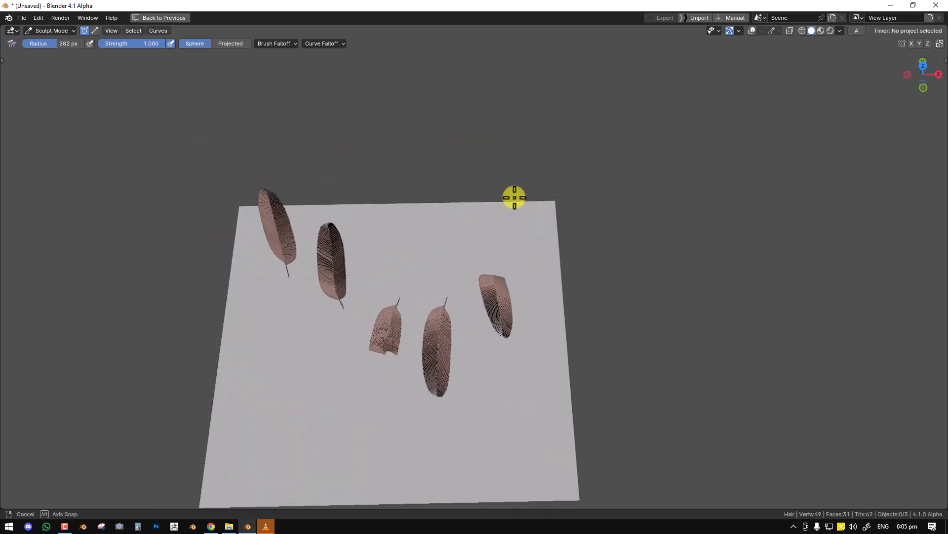
# Step: Resize the Comb brush to a 170 px radius and comb the feathers into curved poses in different directions
pyautogui.press('f')
pyautogui.click(296, 163)
pyautogui.press('f')
pyautogui.click(347, 240)
pyautogui.moveTo(345, 243); pyautogui.dragTo(368, 246)
pyautogui.moveTo(368, 246); pyautogui.dragTo(399, 284, button='middle')
pyautogui.press('f')
pyautogui.click(384, 295)
pyautogui.moveTo(384, 301)
pyautogui.mouseDown()
pyautogui.moveTo(435, 304)
pyautogui.moveTo(465, 242)
pyautogui.moveTo(496, 419)
pyautogui.mouseUp()
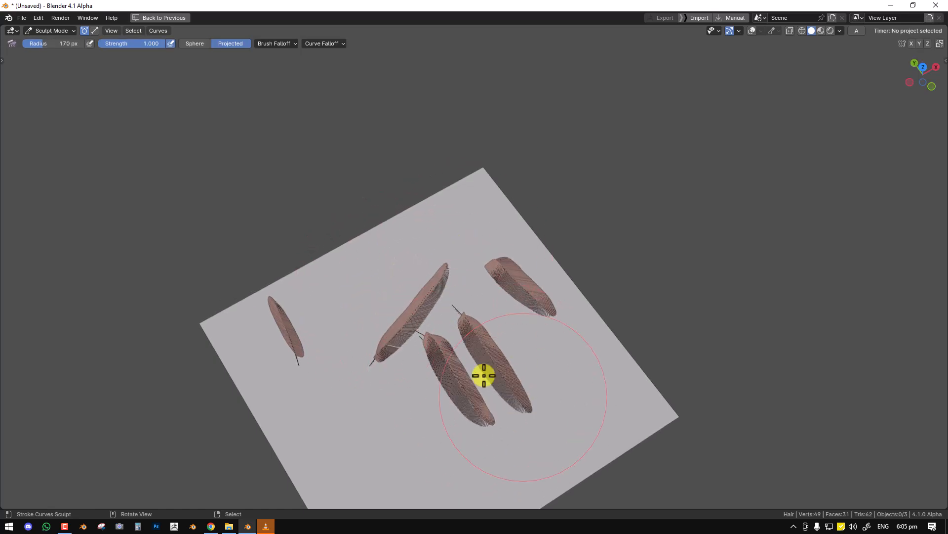
pyautogui.moveTo(315, 322); pyautogui.dragTo(222, 355)
pyautogui.moveTo(404, 324)
pyautogui.mouseDown(button='middle')
pyautogui.moveTo(375, 265)
pyautogui.moveTo(330, 298)
pyautogui.moveTo(547, 215)
pyautogui.moveTo(439, 205)
pyautogui.mouseUp(button='middle')
pyautogui.moveTo(593, 201)
pyautogui.mouseDown(button='middle')
pyautogui.moveTo(469, 208)
pyautogui.moveTo(381, 199)
pyautogui.moveTo(377, 232)
pyautogui.moveTo(423, 258)
pyautogui.moveTo(548, 224)
pyautogui.moveTo(652, 237)
pyautogui.mouseUp(button='middle')
# Step: Return the hair to Object Mode and restore the layout with the node editor beside the viewport
pyautogui.hotkey('ctrl', 'Tab')
pyautogui.click(593, 237)
pyautogui.moveTo(593, 237)
pyautogui.mouseDown(button='middle')
pyautogui.moveTo(636, 214)
pyautogui.moveTo(609, 190)
pyautogui.moveTo(418, 304)
pyautogui.moveTo(498, 290)
pyautogui.mouseUp(button='middle')
pyautogui.scroll(-4, 428, 302)
pyautogui.scroll(3, 504, 289)
pyautogui.hotkey('ctrl', 'space')
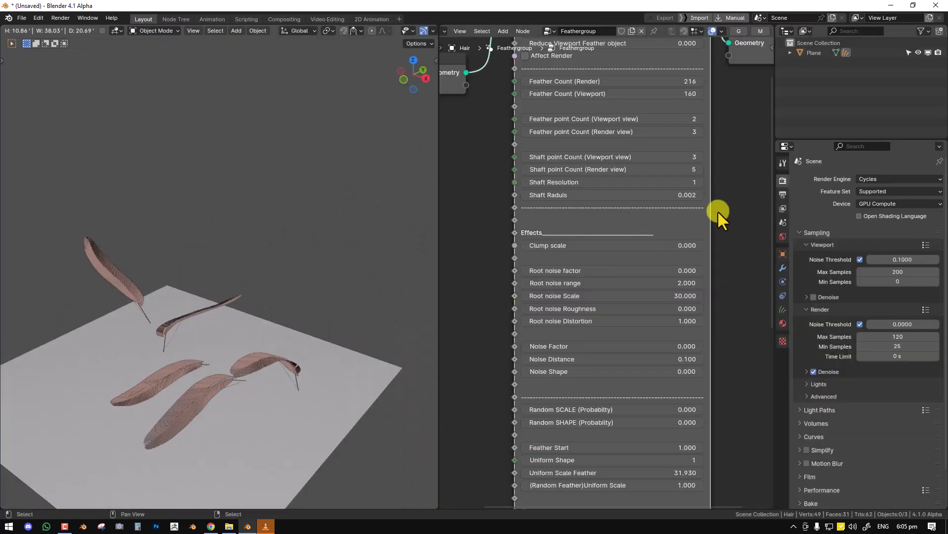
# Step: Examine the Feathergroup node's left and right shape, scale, random, noise and clump settings alongside the curved feathers
pyautogui.moveTo(330, 282); pyautogui.dragTo(378, 280, button='middle')
pyautogui.scroll(3, 378, 280)
pyautogui.keyDown('shift'); pyautogui.moveTo(319, 346); pyautogui.dragTo(313, 282, button='middle'); pyautogui.keyUp('shift')
pyautogui.scroll(-2, 616, 361)
pyautogui.keyDown('shift'); pyautogui.scroll(-10, 583, 365); pyautogui.keyUp('shift')
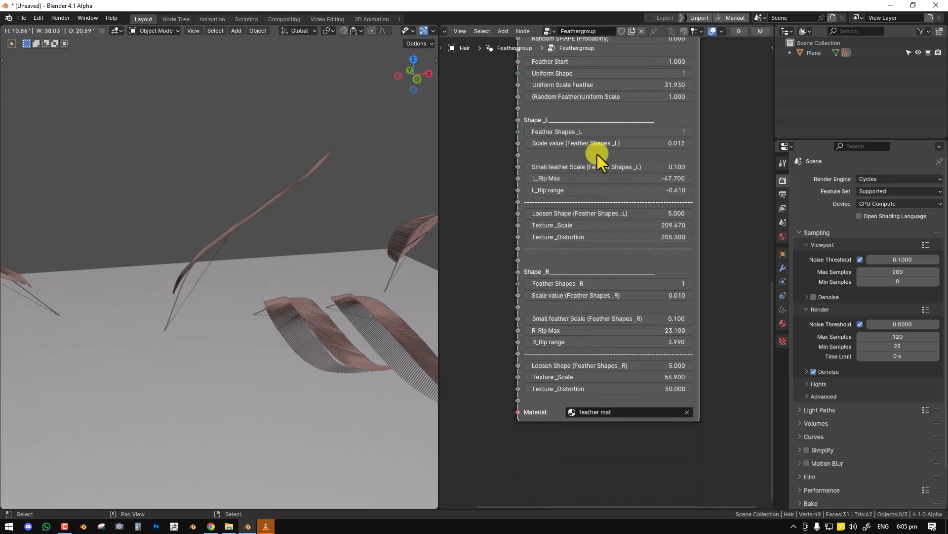
pyautogui.scroll(2, 601, 283)
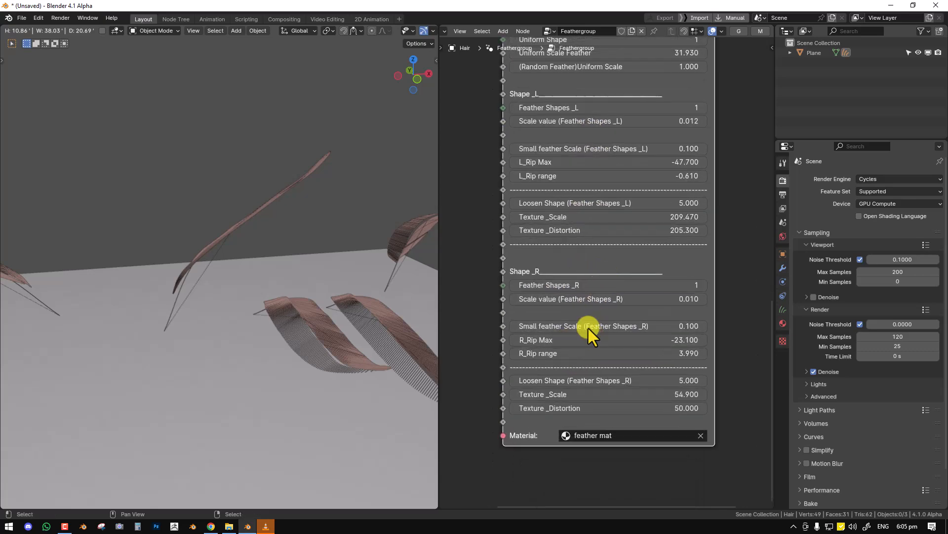
pyautogui.keyDown('shift'); pyautogui.scroll(6, 608, 311); pyautogui.keyUp('shift')
pyautogui.moveTo(600, 282); pyautogui.dragTo(598, 326, button='middle')
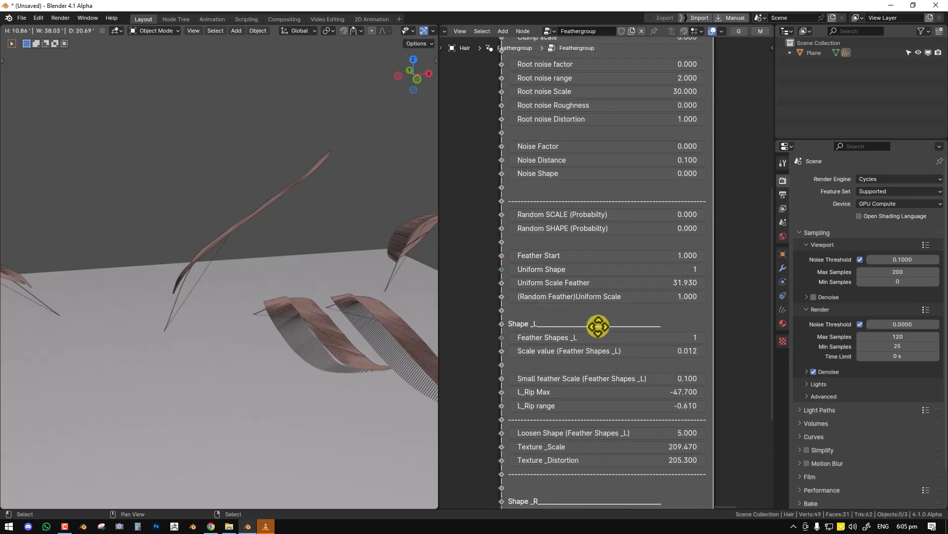
pyautogui.moveTo(591, 171); pyautogui.dragTo(598, 222, button='middle')
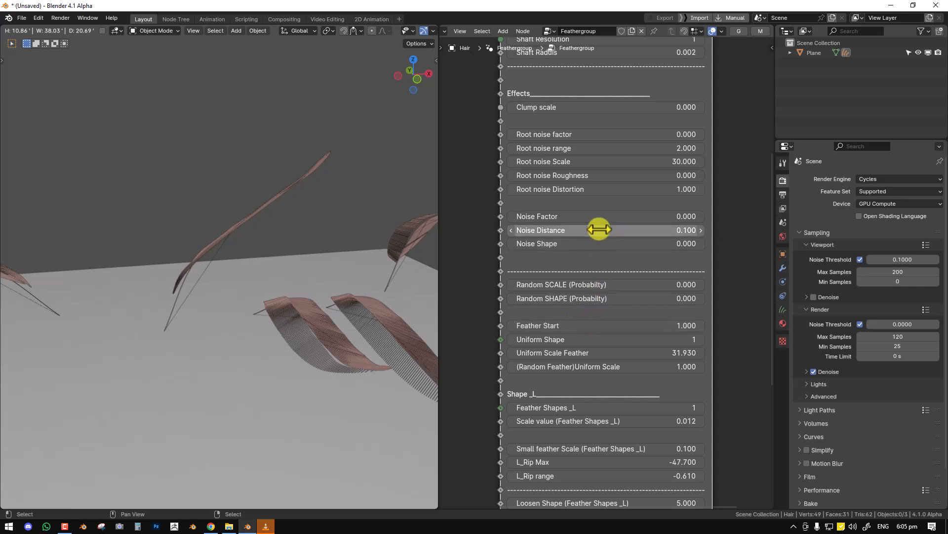
pyautogui.moveTo(600, 311); pyautogui.dragTo(615, 261, button='middle')
pyautogui.scroll(-1, 612, 268)
pyautogui.moveTo(602, 352); pyautogui.dragTo(608, 322, button='middle')
pyautogui.moveTo(618, 277); pyautogui.dragTo(645, 318, button='middle')
pyautogui.moveTo(636, 260); pyautogui.dragTo(623, 349, button='middle')
pyautogui.moveTo(620, 238); pyautogui.dragTo(612, 309, button='middle')
# Step: Thicken the feather shafts by setting Shaft Raduis to 0.032 and inspect their segments in wireframe
pyautogui.moveTo(594, 229); pyautogui.dragTo(596, 282, button='middle')
pyautogui.moveTo(585, 226); pyautogui.dragTo(597, 225)
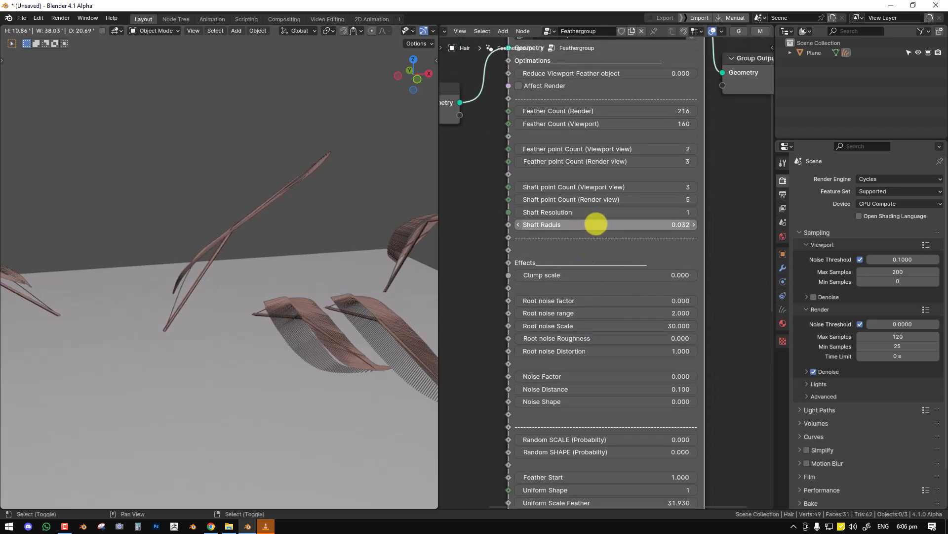
pyautogui.moveTo(208, 340); pyautogui.dragTo(188, 341, button='middle')
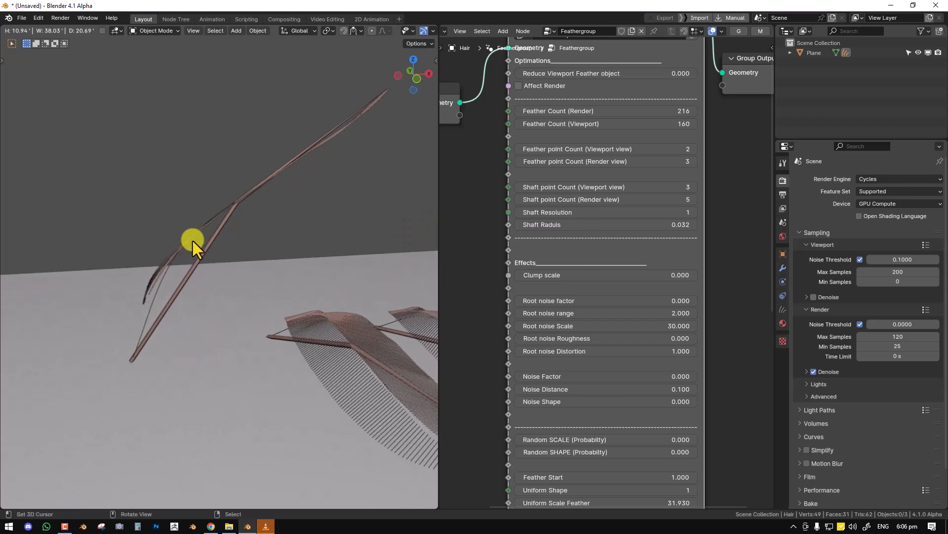
pyautogui.hotkey('shift', 'z')
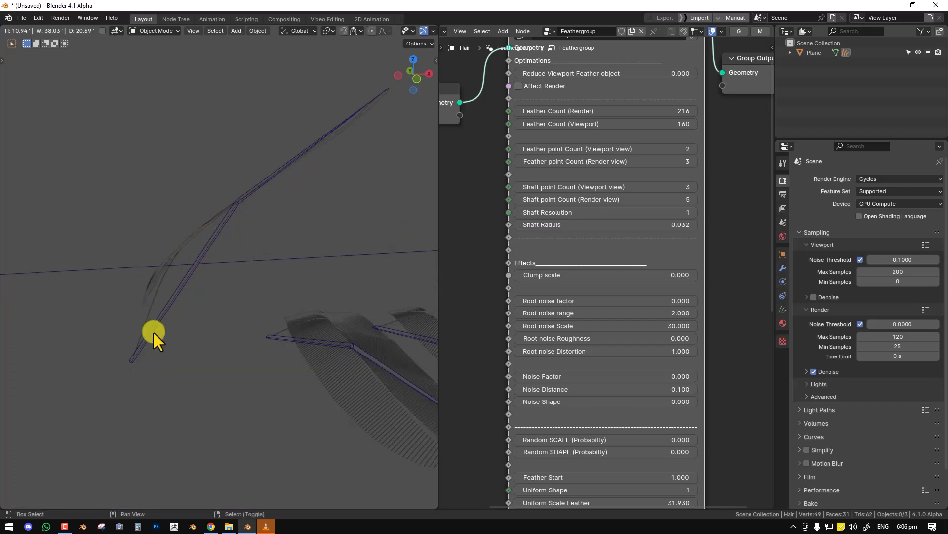
pyautogui.hotkey('shift', 'z')
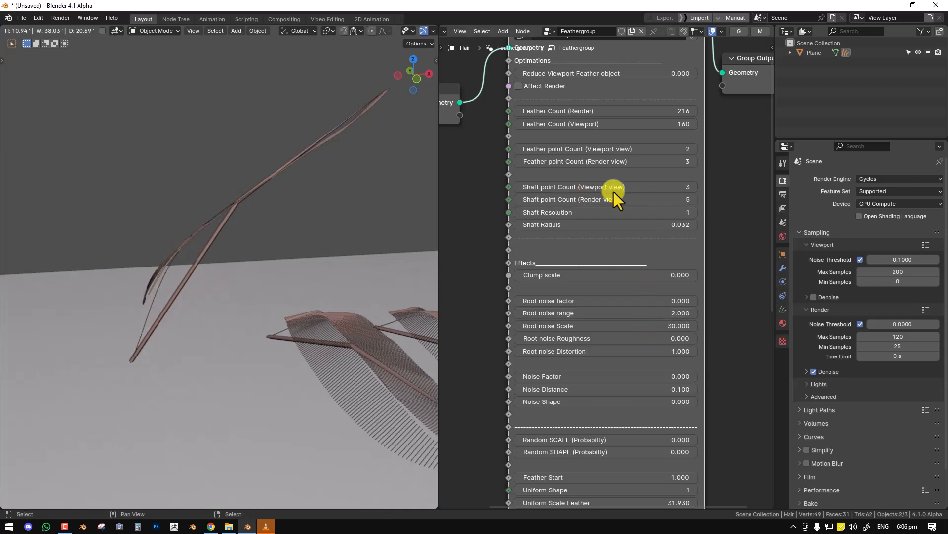
# Step: Smooth the bent shafts by trying a viewport Shaft point Count of 11 and settling on 7
pyautogui.click(694, 187)
pyautogui.click(694, 187)
pyautogui.click(694, 188)
pyautogui.click(694, 187)
pyautogui.click(694, 188)
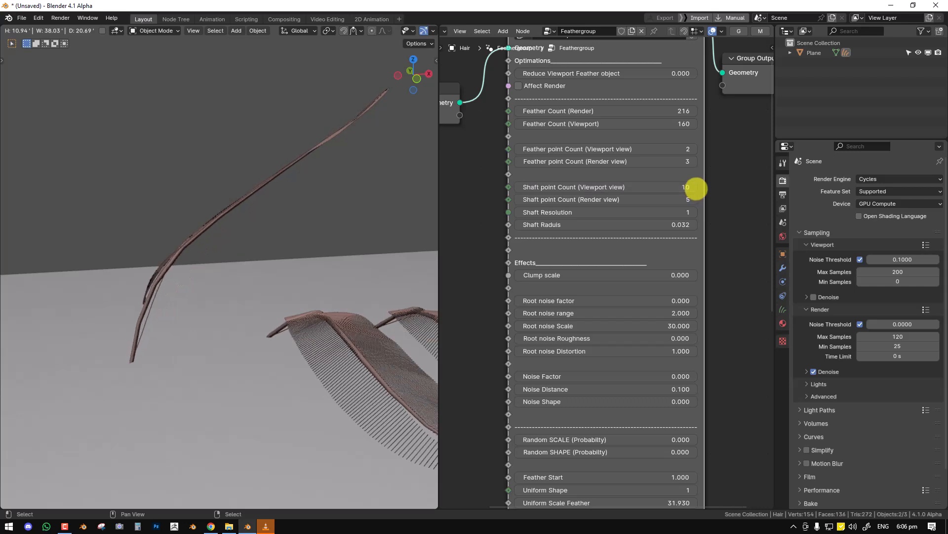
pyautogui.moveTo(298, 325); pyautogui.dragTo(281, 191, button='middle')
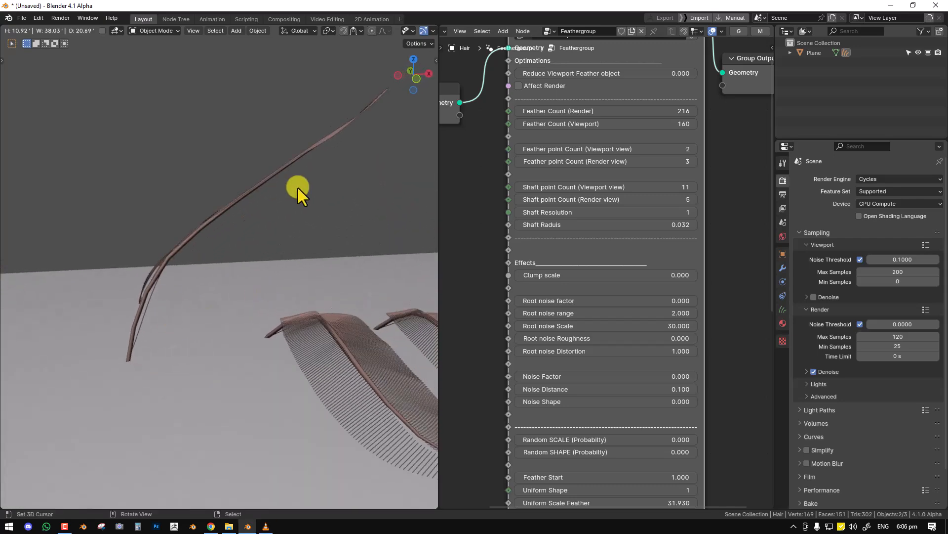
pyautogui.moveTo(363, 233); pyautogui.dragTo(259, 310, button='middle')
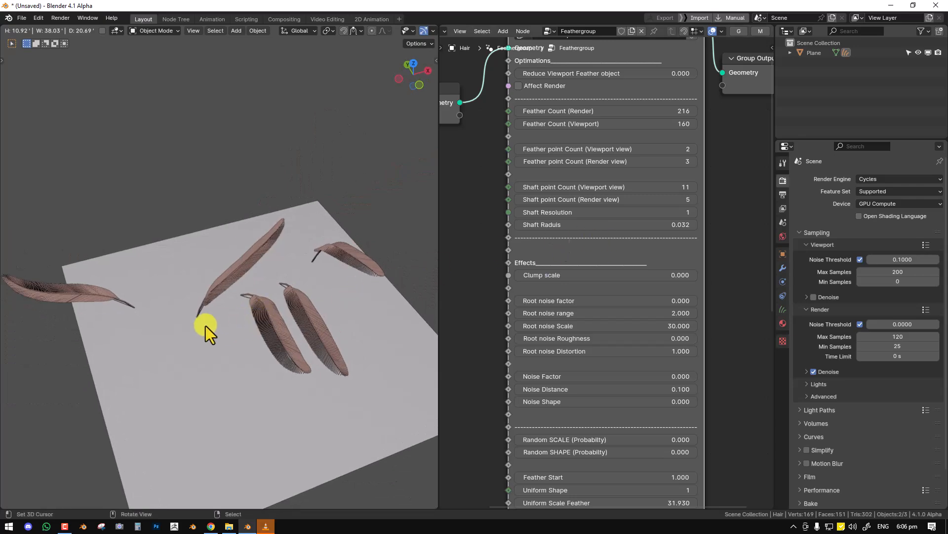
pyautogui.moveTo(207, 328); pyautogui.dragTo(220, 296, button='middle')
pyautogui.scroll(3, 219, 295)
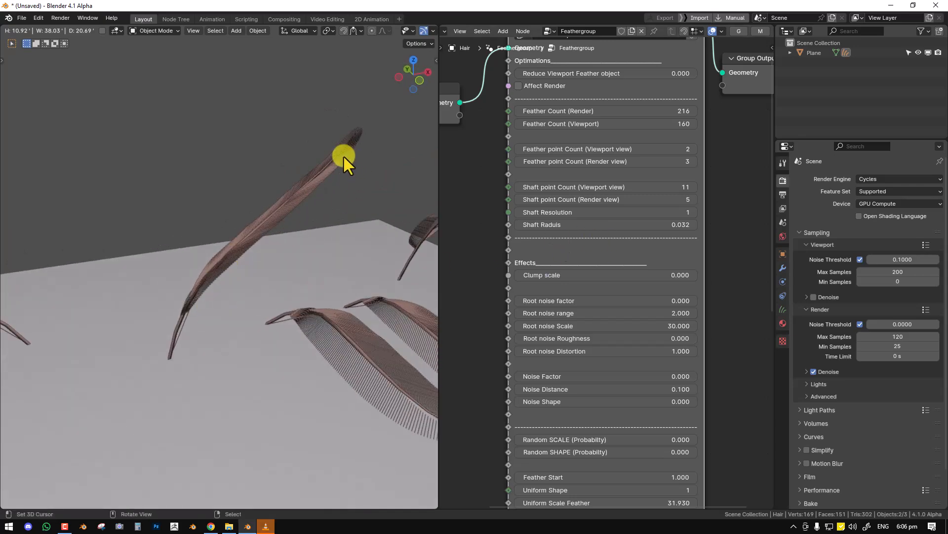
pyautogui.moveTo(256, 315); pyautogui.dragTo(186, 364, button='middle')
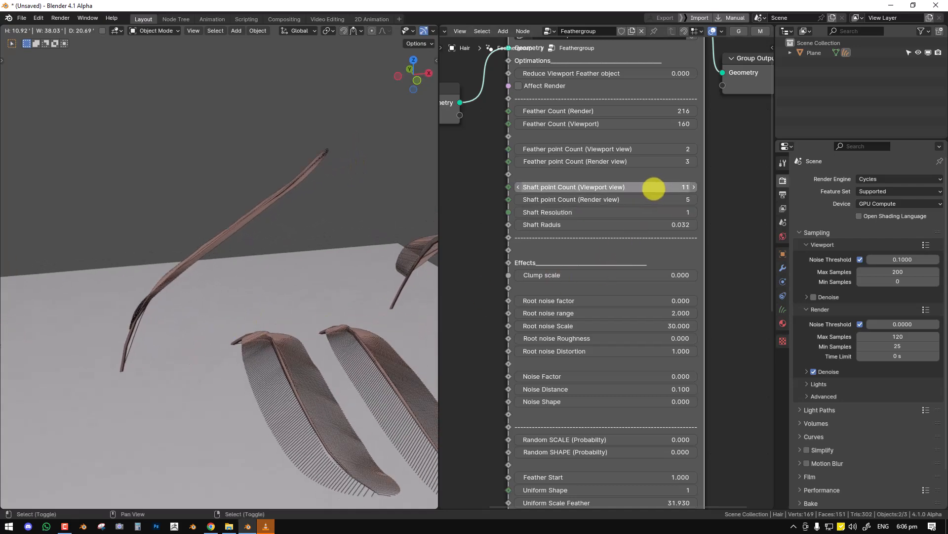
pyautogui.moveTo(632, 193)
pyautogui.mouseDown()
pyautogui.moveTo(606, 199)
pyautogui.moveTo(628, 198)
pyautogui.mouseUp()
pyautogui.moveTo(608, 237); pyautogui.dragTo(612, 224, button='middle')
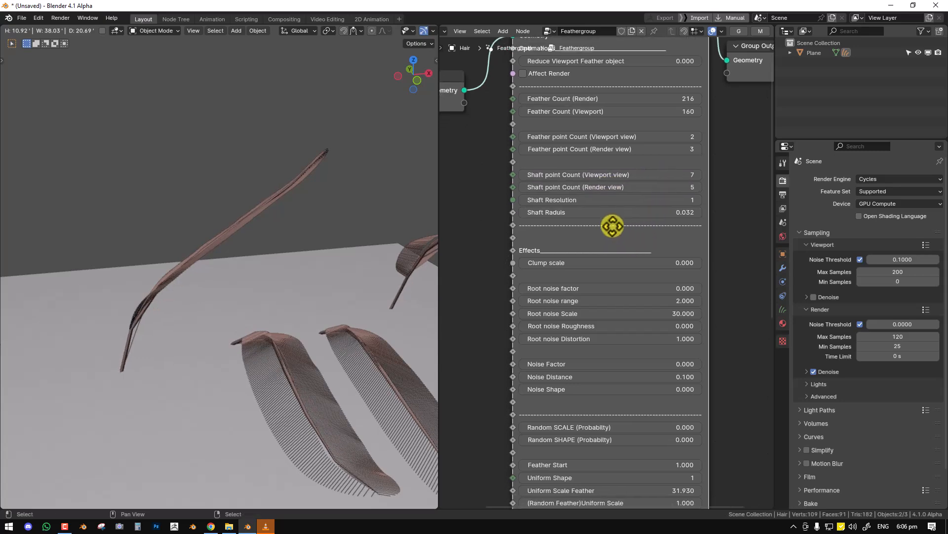
# Step: Try a Shaft Resolution of 4 on the feather shafts and set it back to 1
pyautogui.scroll(3, 165, 378)
pyautogui.keyDown('shift'); pyautogui.moveTo(164, 378); pyautogui.dragTo(263, 297, button='middle'); pyautogui.keyUp('shift')
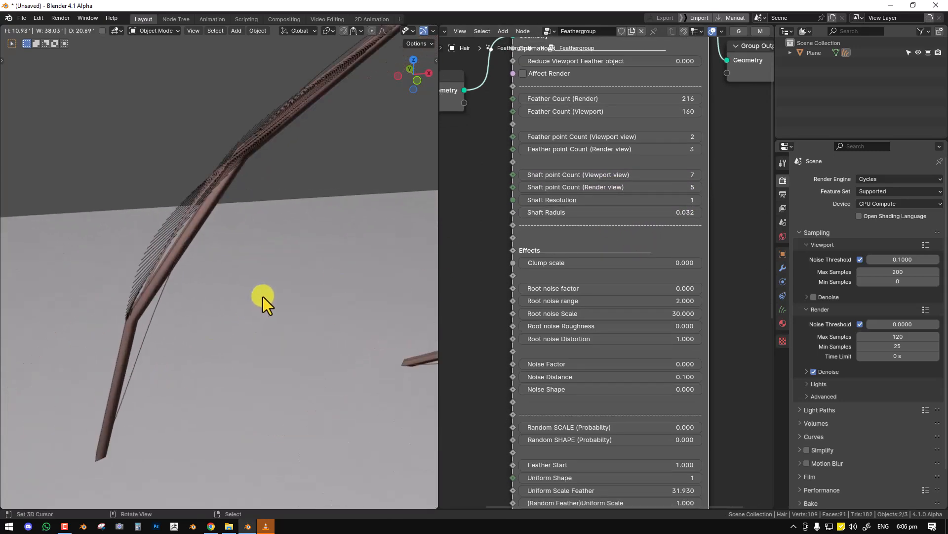
pyautogui.click(700, 202)
pyautogui.click(700, 202)
pyautogui.click(701, 202)
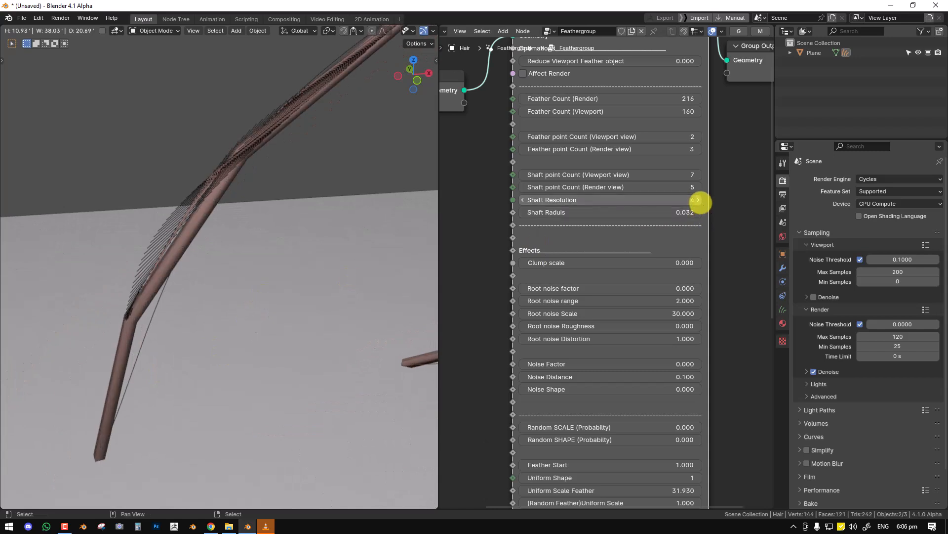
pyautogui.moveTo(675, 202)
pyautogui.mouseDown()
pyautogui.moveTo(686, 200)
pyautogui.moveTo(663, 204)
pyautogui.mouseUp()
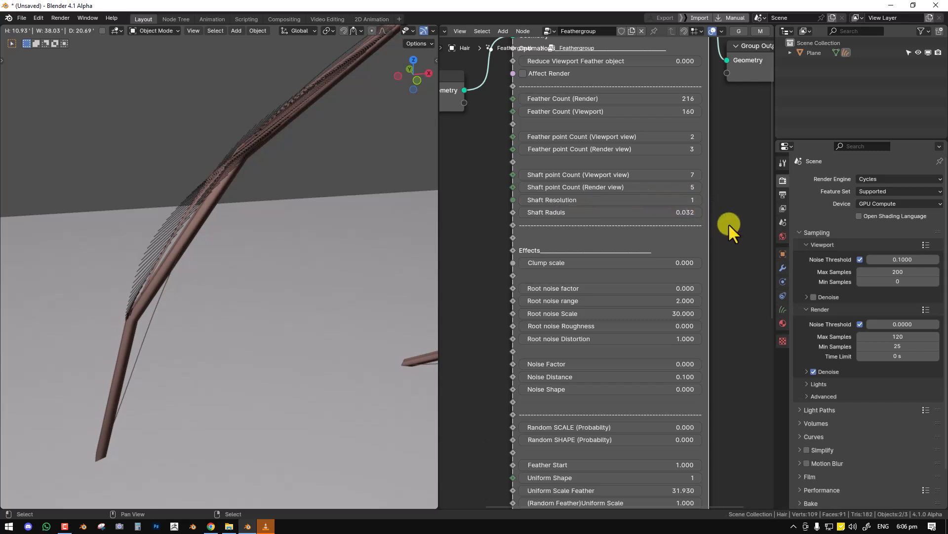
# Step: Reduce the Shaft Raduis to 0.022 and set the viewport Feather Count to 200
pyautogui.moveTo(613, 215)
pyautogui.mouseDown()
pyautogui.moveTo(629, 214)
pyautogui.moveTo(621, 216)
pyautogui.mouseUp()
pyautogui.moveTo(420, 251)
pyautogui.mouseDown(button='middle')
pyautogui.moveTo(227, 290)
pyautogui.moveTo(323, 303)
pyautogui.moveTo(291, 301)
pyautogui.moveTo(389, 237)
pyautogui.moveTo(284, 284)
pyautogui.moveTo(363, 290)
pyautogui.moveTo(375, 268)
pyautogui.moveTo(434, 240)
pyautogui.mouseUp(button='middle')
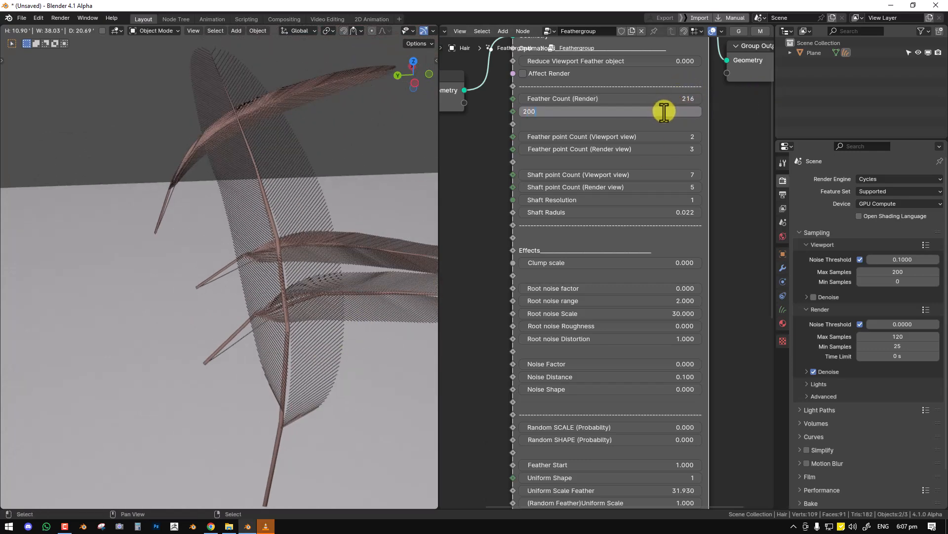
pyautogui.press('Return')
# Step: Clump the feather strands by raising the Clump scale to 0.070 and view the feathers from another angle
pyautogui.moveTo(269, 235); pyautogui.dragTo(225, 292, button='middle')
pyautogui.scroll(-2, 289, 268)
pyautogui.moveTo(594, 266)
pyautogui.mouseDown()
pyautogui.moveTo(609, 266)
pyautogui.moveTo(597, 265)
pyautogui.mouseUp()
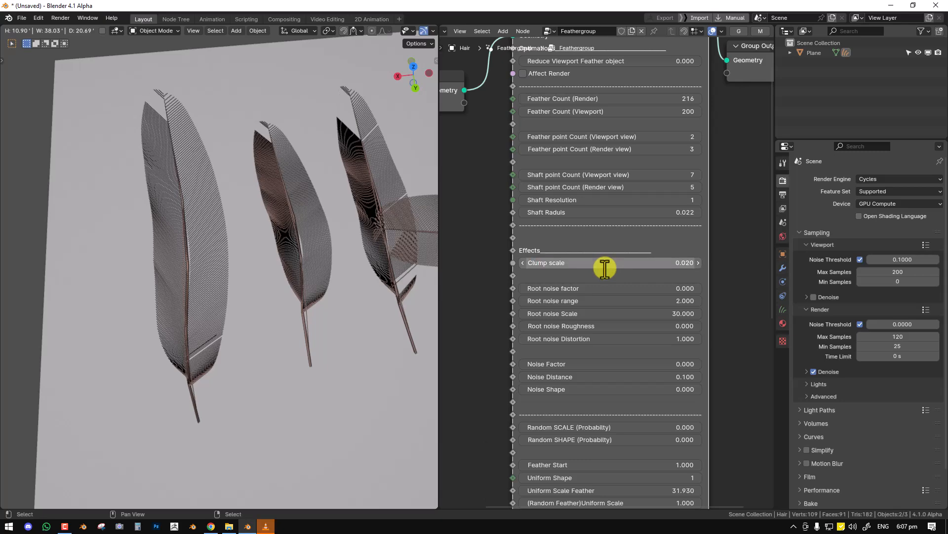
pyautogui.moveTo(607, 267); pyautogui.dragTo(611, 267)
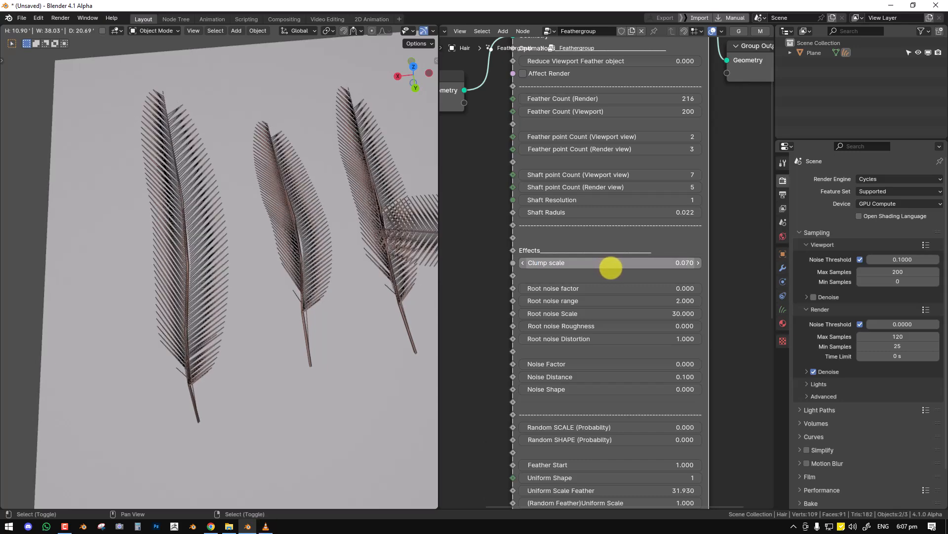
pyautogui.moveTo(404, 310); pyautogui.dragTo(281, 368, button='middle')
# Step: Try a viewport Feather Count of 1017 on the clumped feathers and bring it down to 398
pyautogui.moveTo(647, 112); pyautogui.dragTo(715, 117)
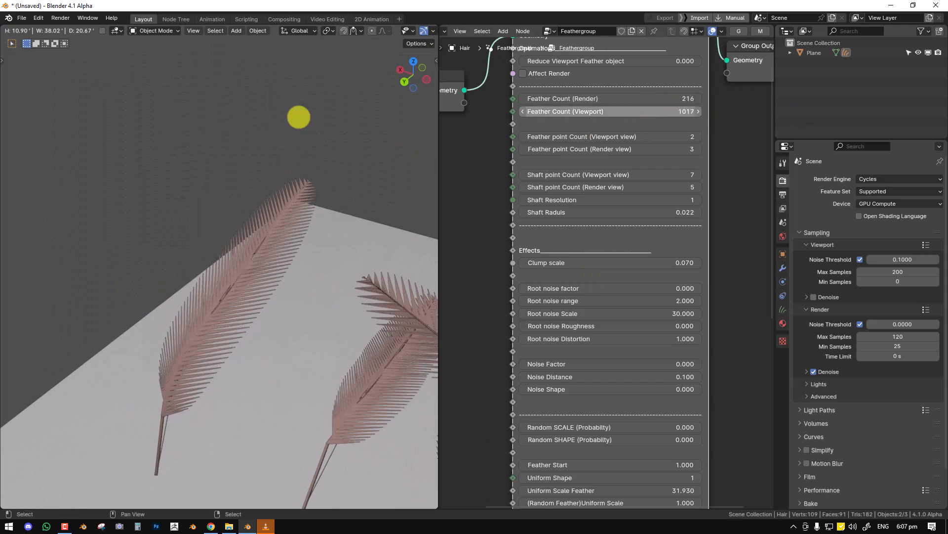
pyautogui.moveTo(109, 142); pyautogui.dragTo(752, 153)
pyautogui.moveTo(341, 257)
pyautogui.mouseDown(button='middle')
pyautogui.moveTo(321, 265)
pyautogui.moveTo(357, 265)
pyautogui.mouseUp(button='middle')
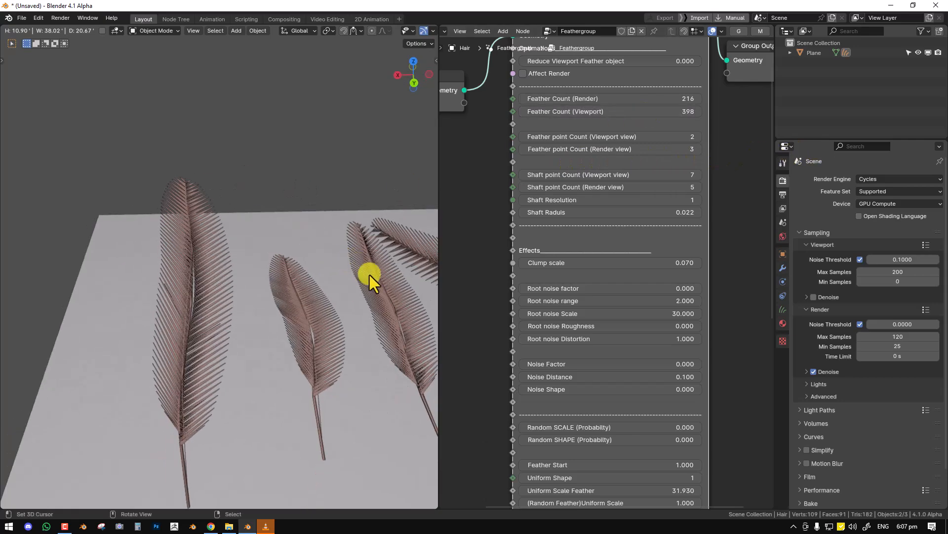
pyautogui.moveTo(247, 265); pyautogui.dragTo(245, 280, button='middle')
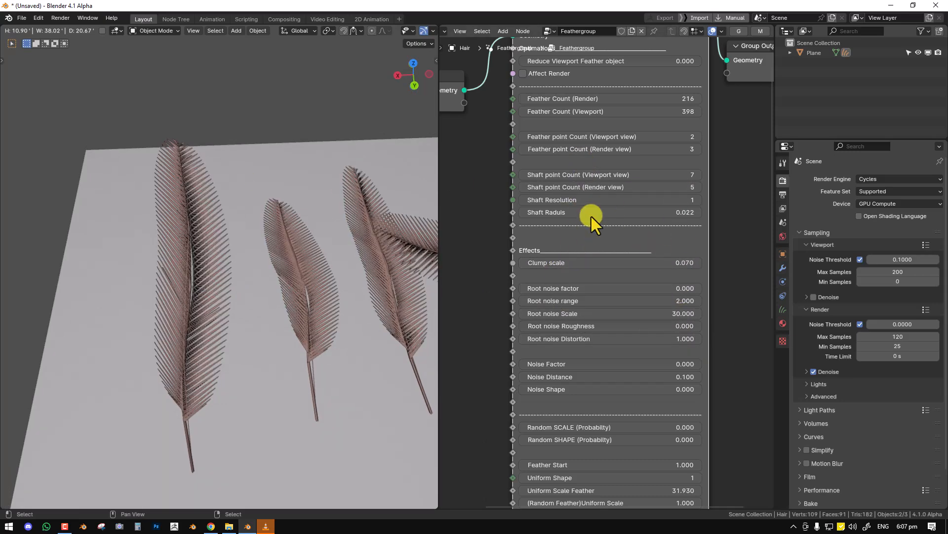
# Step: Reset the Clump scale to 0 and add root noise with a factor of 0.120 and a range of 3.900
pyautogui.moveTo(615, 281); pyautogui.dragTo(613, 225, button='middle')
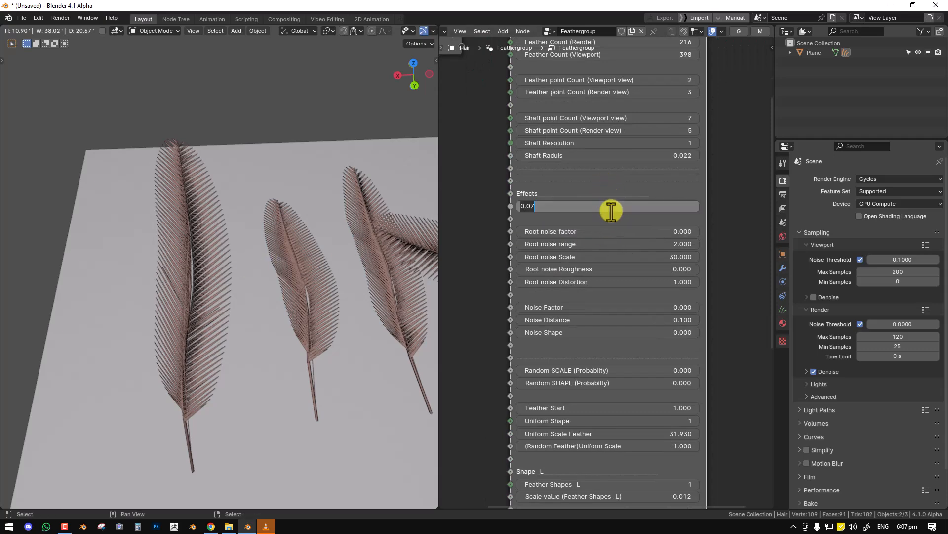
pyautogui.press('Return')
pyautogui.moveTo(610, 233)
pyautogui.mouseDown()
pyautogui.moveTo(664, 228)
pyautogui.moveTo(604, 232)
pyautogui.moveTo(612, 231)
pyautogui.mouseUp()
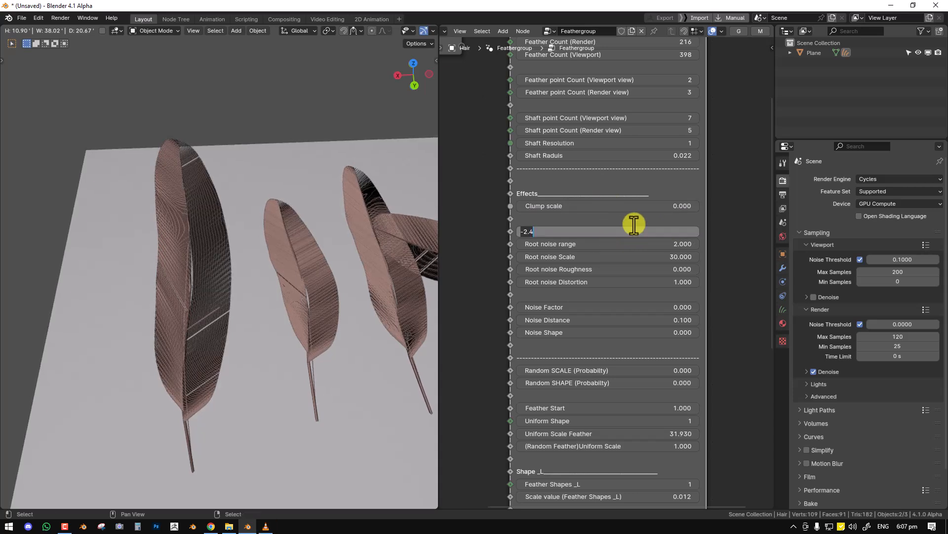
pyautogui.press('Escape')
pyautogui.write('0')
pyautogui.press('Return')
pyautogui.moveTo(660, 231)
pyautogui.mouseDown()
pyautogui.moveTo(676, 244)
pyautogui.moveTo(662, 246)
pyautogui.moveTo(656, 232)
pyautogui.moveTo(636, 238)
pyautogui.mouseUp()
# Step: Raise the Feather point Count (Viewport view) to 4 so the noisy strands near the root can bend
pyautogui.scroll(4, 669, 197)
pyautogui.moveTo(668, 128); pyautogui.dragTo(631, 231, button='middle')
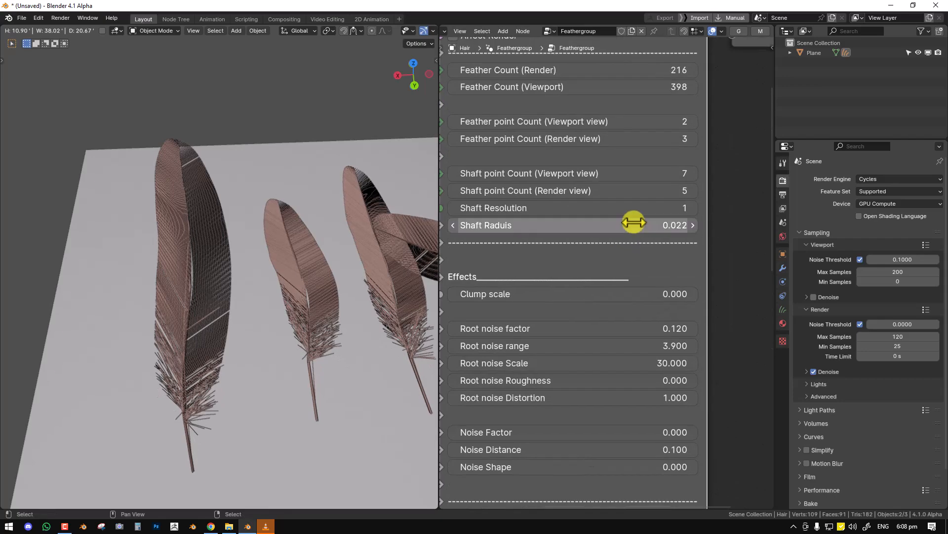
pyautogui.click(693, 122)
pyautogui.click(693, 122)
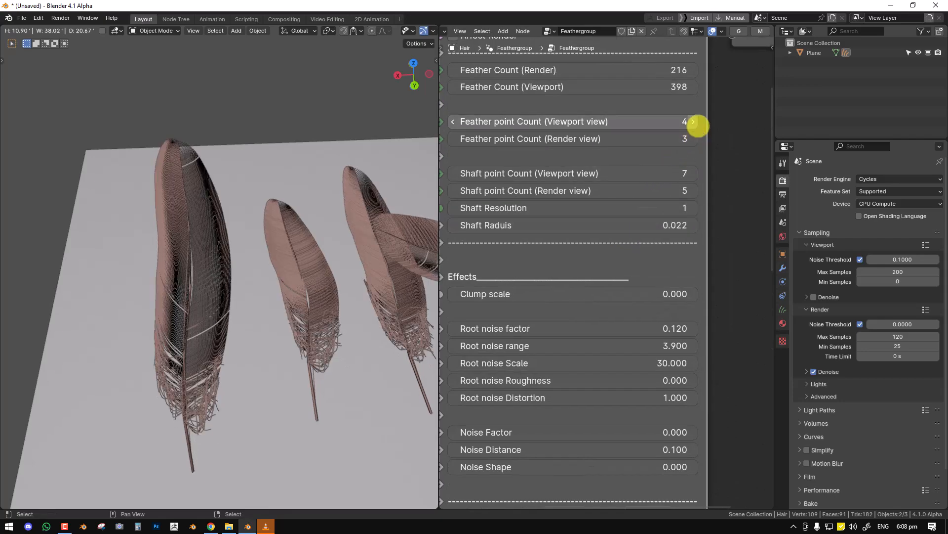
pyautogui.moveTo(306, 277); pyautogui.dragTo(216, 298, button='middle')
# Step: Extend the Root noise range to 9.720 and lower the Root noise Scale to 2.600, undoing the extra noise change
pyautogui.moveTo(615, 326); pyautogui.dragTo(613, 396)
pyautogui.moveTo(396, 300); pyautogui.dragTo(346, 281, button='middle')
pyautogui.moveTo(549, 362); pyautogui.dragTo(206, 356)
pyautogui.moveTo(451, 328); pyautogui.dragTo(127, 329)
pyautogui.hotkey('ctrl', 'z')
pyautogui.moveTo(127, 328); pyautogui.dragTo(215, 273, button='middle')
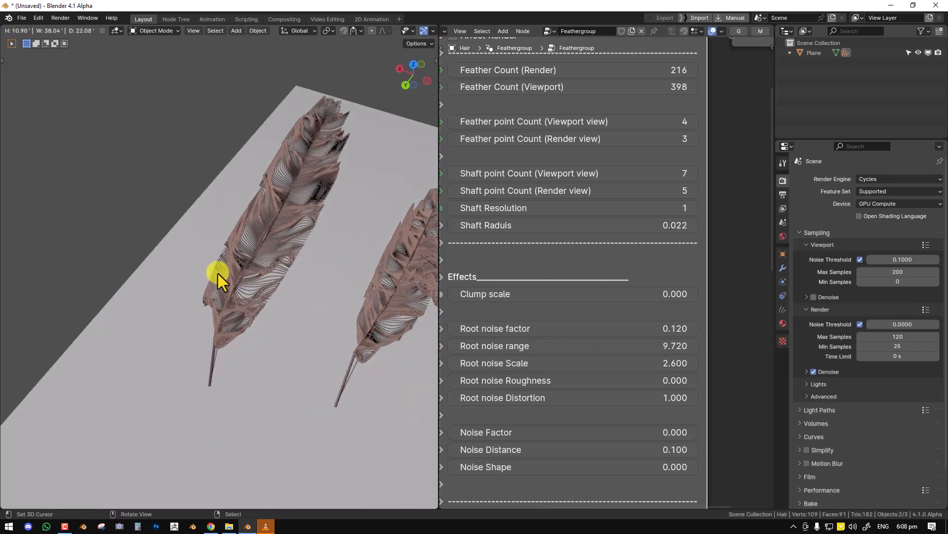
# Step: Set the Root noise Roughness to 0.497 and adjust the Root noise Scale to 1.800
pyautogui.moveTo(540, 364); pyautogui.dragTo(471, 366)
pyautogui.moveTo(563, 380); pyautogui.dragTo(696, 381)
pyautogui.click(686, 363)
pyautogui.press('Return')
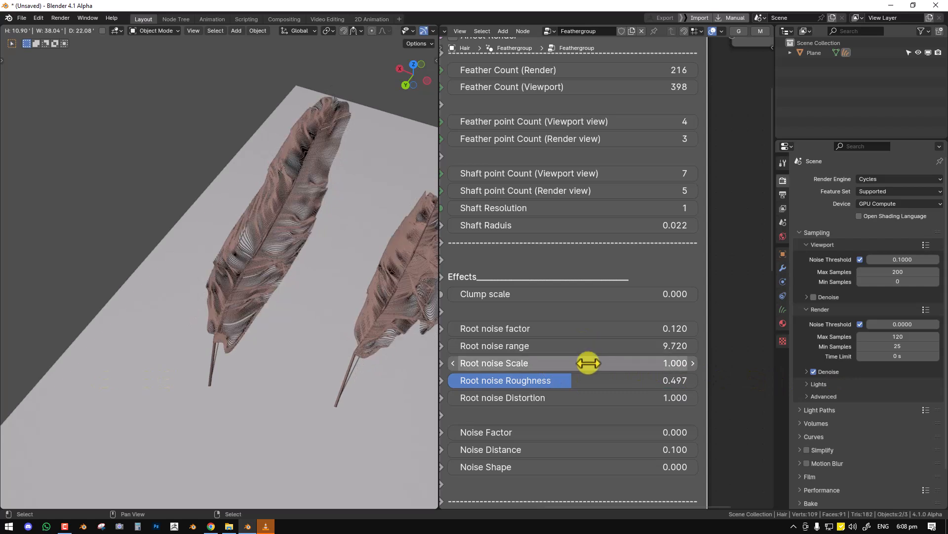
pyautogui.click(611, 363)
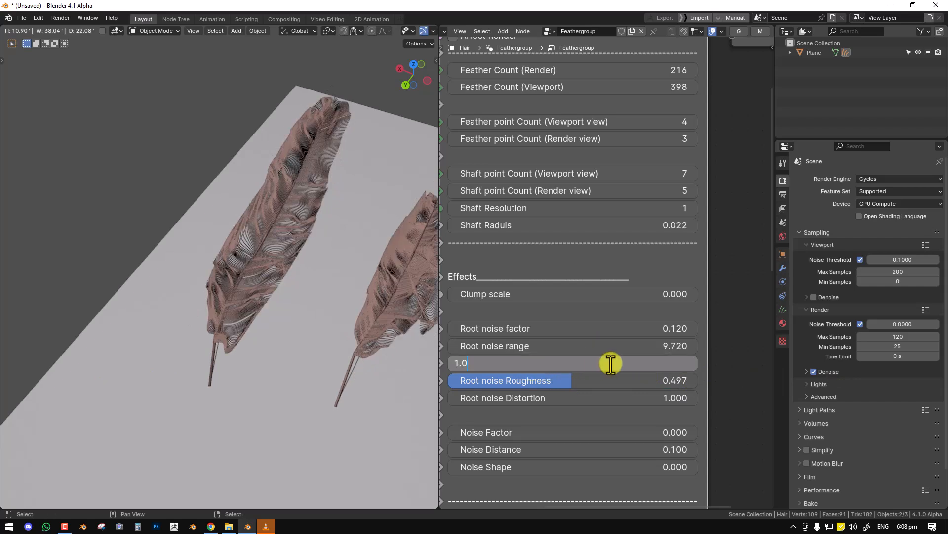
pyautogui.write('.1')
pyautogui.press('Return')
pyautogui.moveTo(628, 363); pyautogui.dragTo(636, 359)
# Step: Try a Root noise Distortion of -41.300 and set it to 0
pyautogui.moveTo(602, 389); pyautogui.dragTo(321, 398)
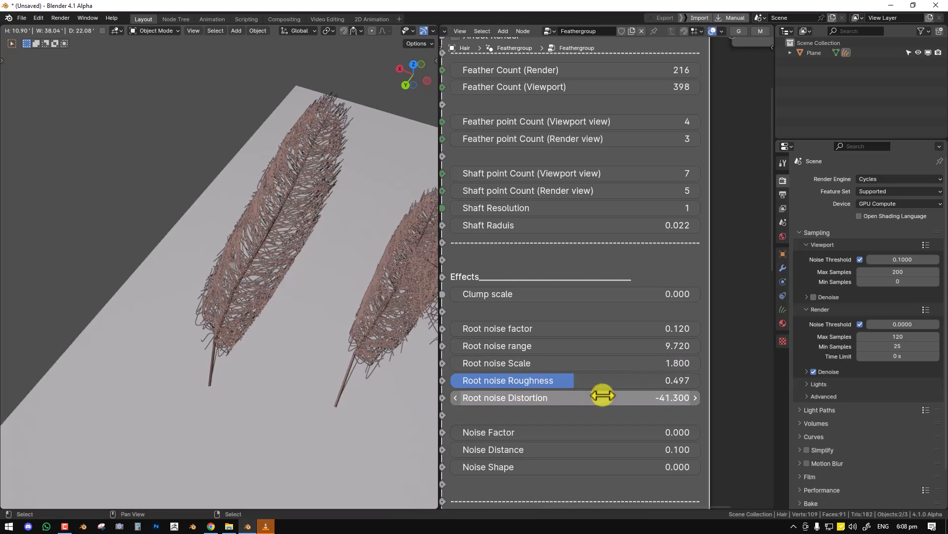
pyautogui.write('0')
pyautogui.press('Return')
# Step: Remove the root noise from the feathers by setting the Root noise factor to 0
pyautogui.scroll(-2, 268, 297)
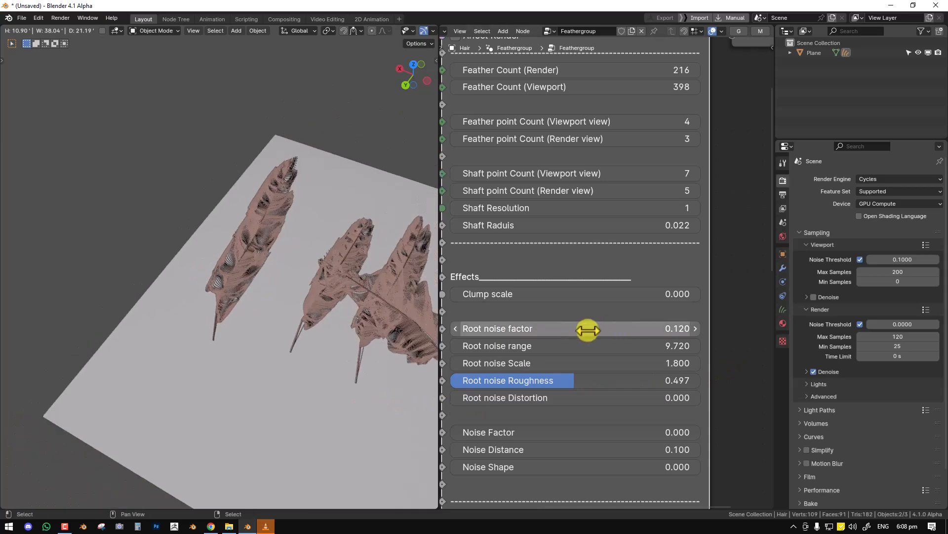
pyautogui.moveTo(283, 300); pyautogui.dragTo(291, 302, button='middle')
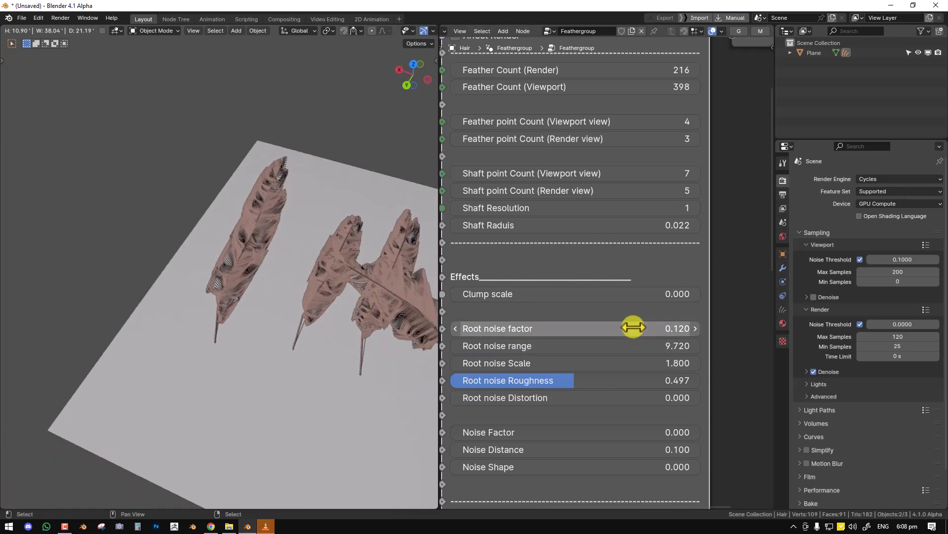
pyautogui.press('Return')
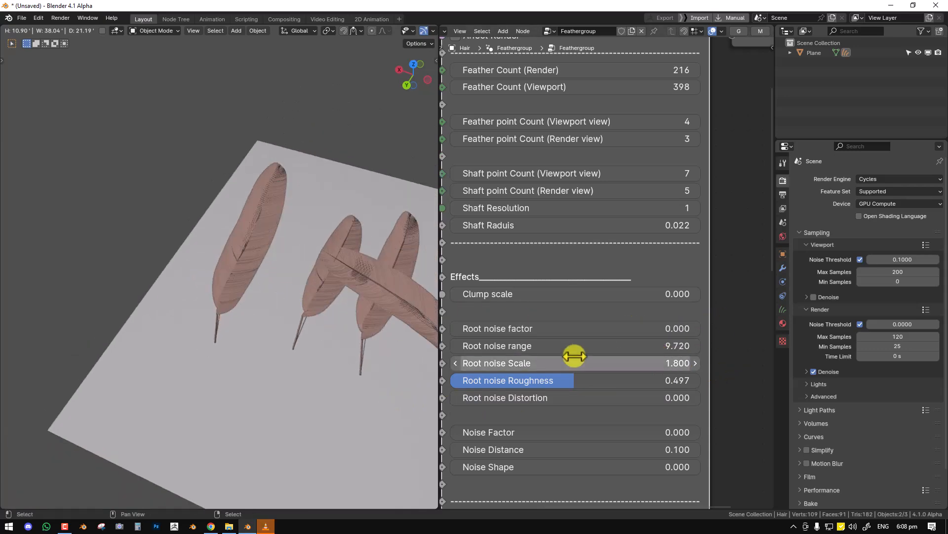
pyautogui.press('g')
pyautogui.moveTo(594, 350); pyautogui.dragTo(592, 274, button='middle')
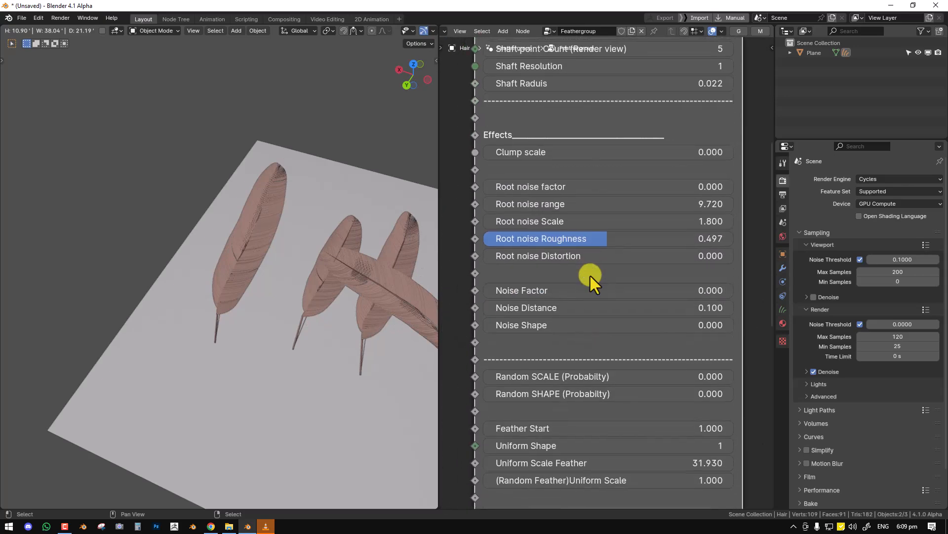
# Step: Raise the feathers' Noise Factor to 1.000 and inspect the strands from another angle
pyautogui.scroll(2, 295, 268)
pyautogui.moveTo(295, 268); pyautogui.dragTo(277, 315, button='middle')
pyautogui.keyDown('shift'); pyautogui.moveTo(595, 292); pyautogui.dragTo(297, 295); pyautogui.keyUp('shift')
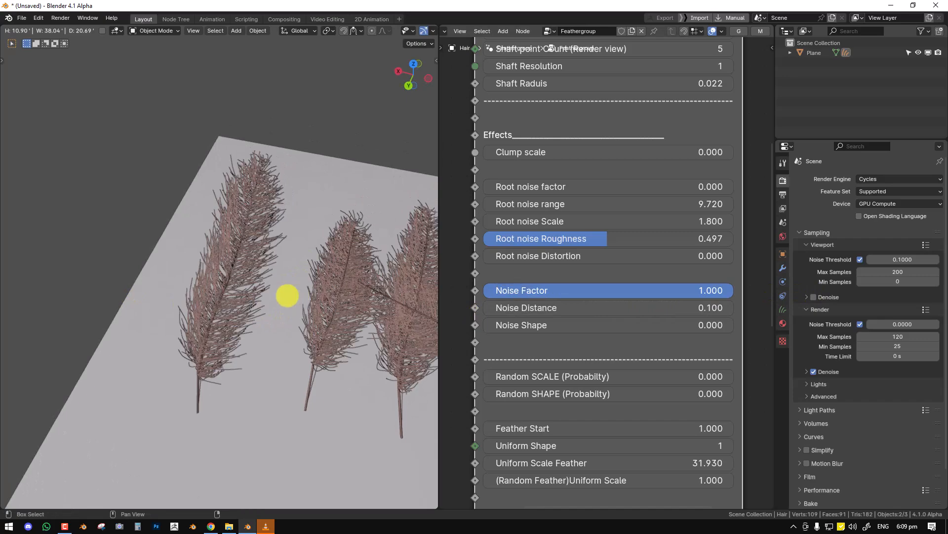
pyautogui.moveTo(682, 296)
pyautogui.mouseDown()
pyautogui.moveTo(485, 296)
pyautogui.moveTo(699, 298)
pyautogui.mouseUp()
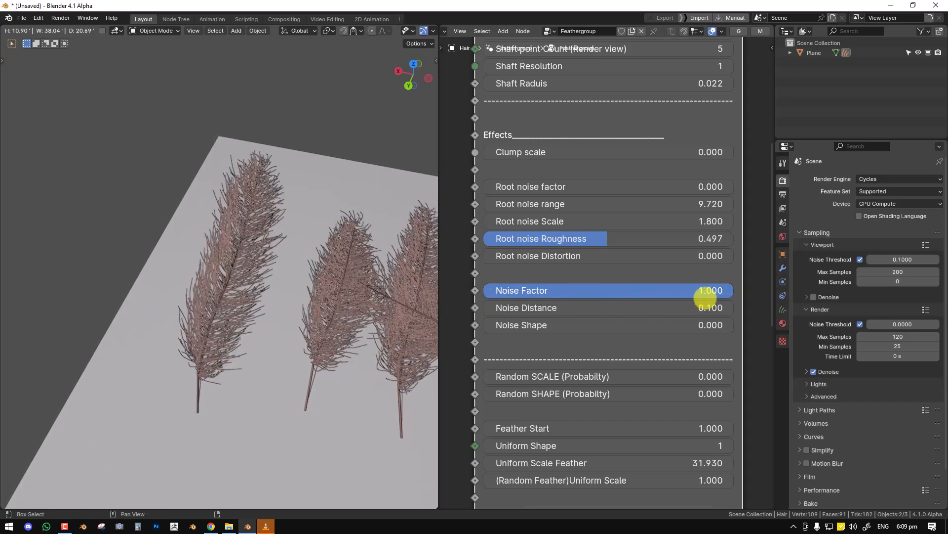
pyautogui.moveTo(274, 291); pyautogui.dragTo(354, 277, button='middle')
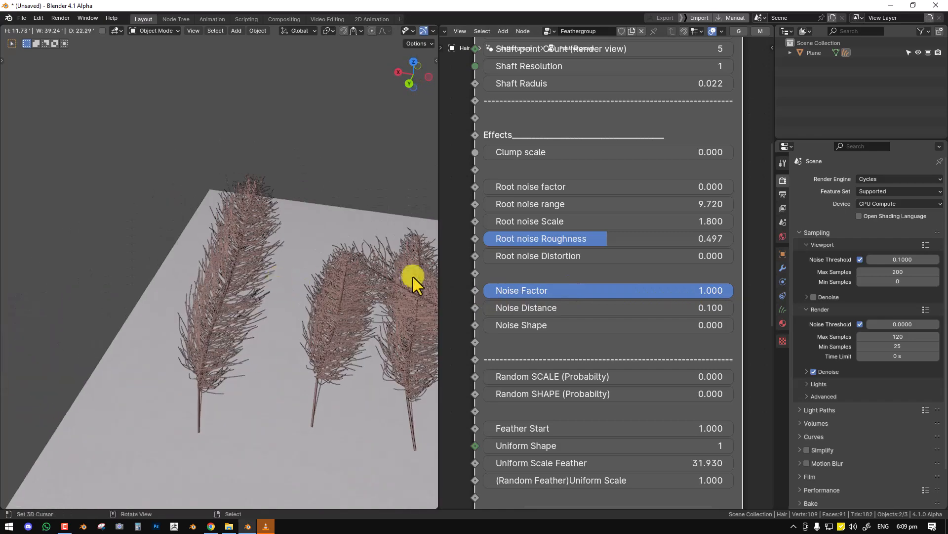
# Step: Lower the Noise Factor to 0.222 and set the Noise Distance to 0.700
pyautogui.moveTo(625, 291); pyautogui.dragTo(430, 282)
pyautogui.moveTo(439, 281); pyautogui.dragTo(286, 272, button='middle')
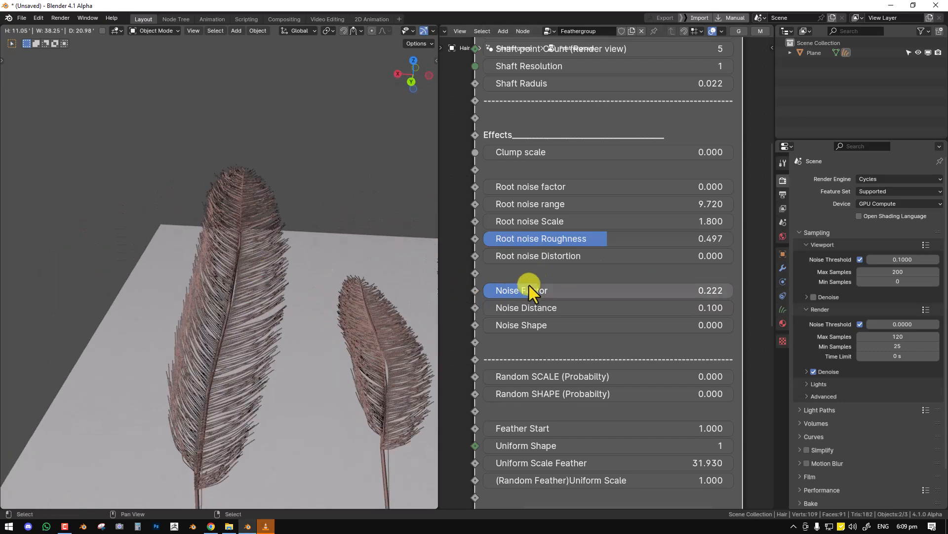
pyautogui.moveTo(536, 305); pyautogui.dragTo(657, 332)
pyautogui.moveTo(228, 297); pyautogui.dragTo(210, 279, button='middle')
# Step: Reduce the Noise Factor to 0.050 and set the Noise Shape to 0.360
pyautogui.moveTo(546, 294); pyautogui.dragTo(498, 294)
pyautogui.moveTo(274, 285); pyautogui.dragTo(289, 267, button='middle')
pyautogui.moveTo(564, 324)
pyautogui.mouseDown()
pyautogui.moveTo(581, 325)
pyautogui.moveTo(568, 322)
pyautogui.mouseUp()
pyautogui.scroll(-3, 600, 355)
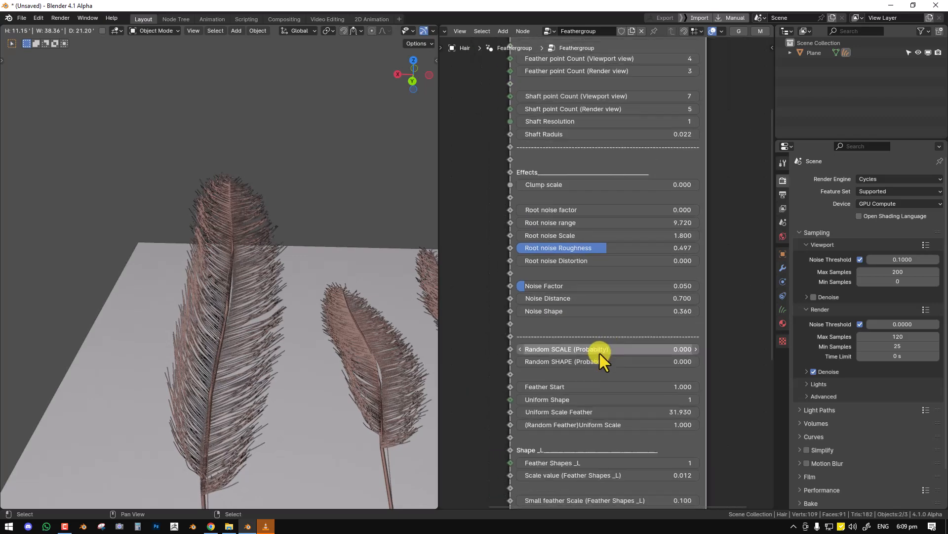
# Step: Remove the noise from the feathers by setting the Noise Factor to 0
pyautogui.moveTo(546, 286); pyautogui.dragTo(489, 292)
pyautogui.scroll(2, 594, 280)
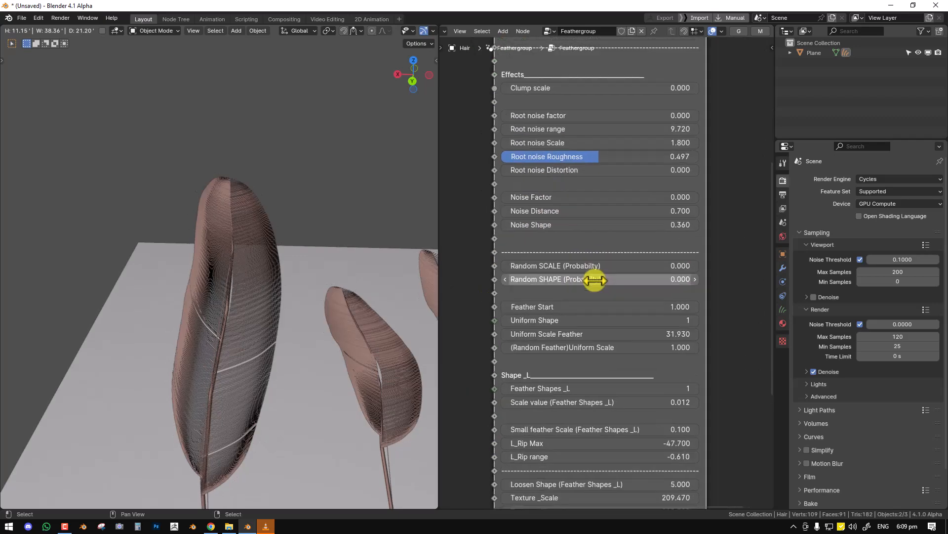
pyautogui.scroll(-5, 297, 312)
# Step: Switch the hair curves to Sculpt Mode in a maximized viewport and choose the Add brush
pyautogui.moveTo(264, 285)
pyautogui.mouseDown(button='middle')
pyautogui.moveTo(296, 313)
pyautogui.moveTo(315, 310)
pyautogui.moveTo(277, 297)
pyautogui.mouseUp(button='middle')
pyautogui.hotkey('ctrl', 'Tab')
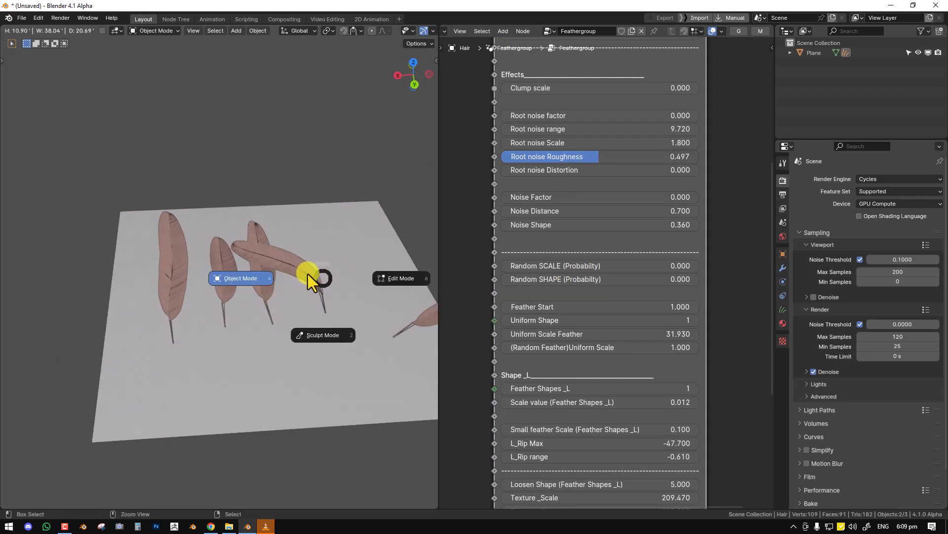
pyautogui.click(313, 334)
pyautogui.hotkey('ctrl', 'space')
pyautogui.hotkey('shift', 'space')
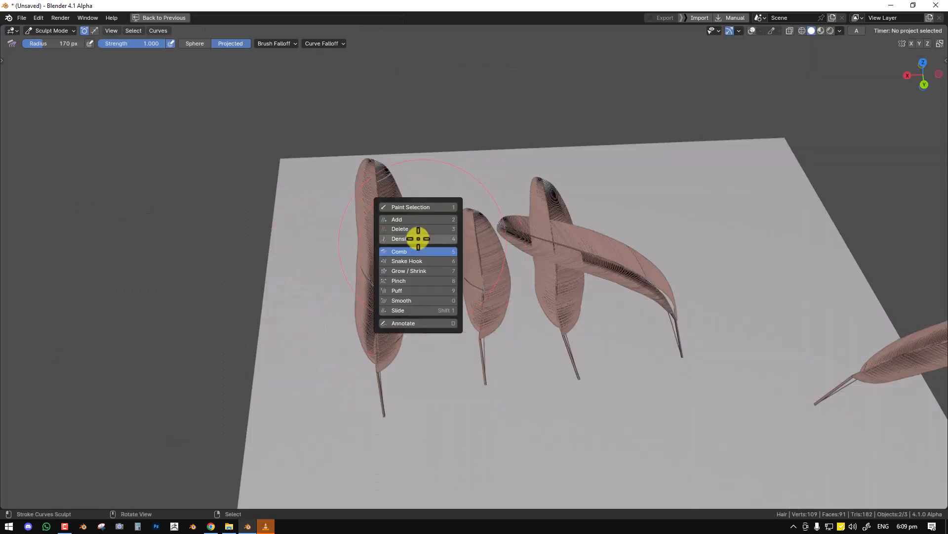
pyautogui.click(406, 219)
# Step: Add a row of new single feathers along the far edge of the plane
pyautogui.click(466, 191)
pyautogui.click(436, 190)
pyautogui.click(552, 175)
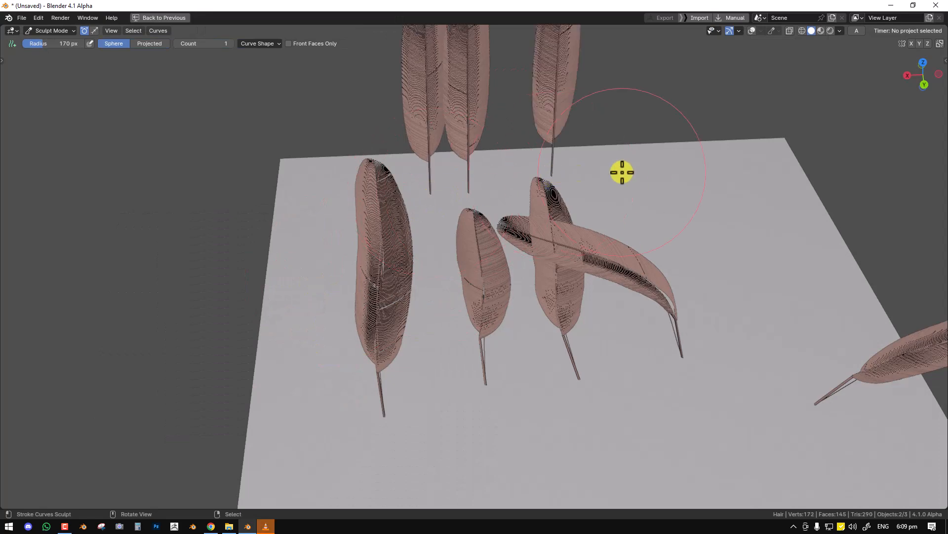
pyautogui.click(637, 176)
pyautogui.click(700, 202)
pyautogui.click(712, 215)
pyautogui.click(760, 225)
pyautogui.click(313, 205)
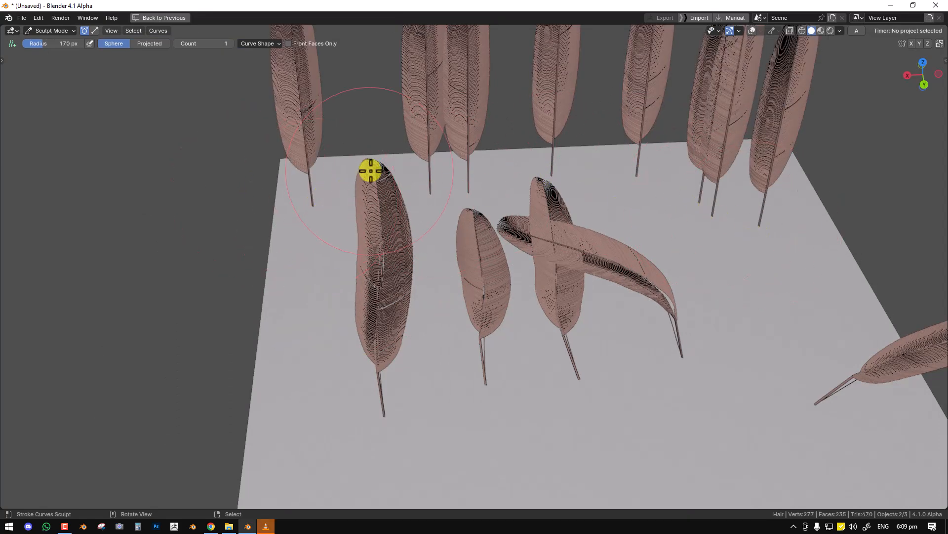
# Step: Return the hair curves to Object Mode and restore the split layout with the node editor
pyautogui.hotkey('ctrl', 'Tab')
pyautogui.click(265, 190)
pyautogui.moveTo(529, 228); pyautogui.dragTo(413, 258, button='middle')
pyautogui.hotkey('ctrl', 'space')
# Step: Set the feathers' Random SCALE (Probability) to 0.900 and inspect the size variation across the row
pyautogui.scroll(3, 277, 285)
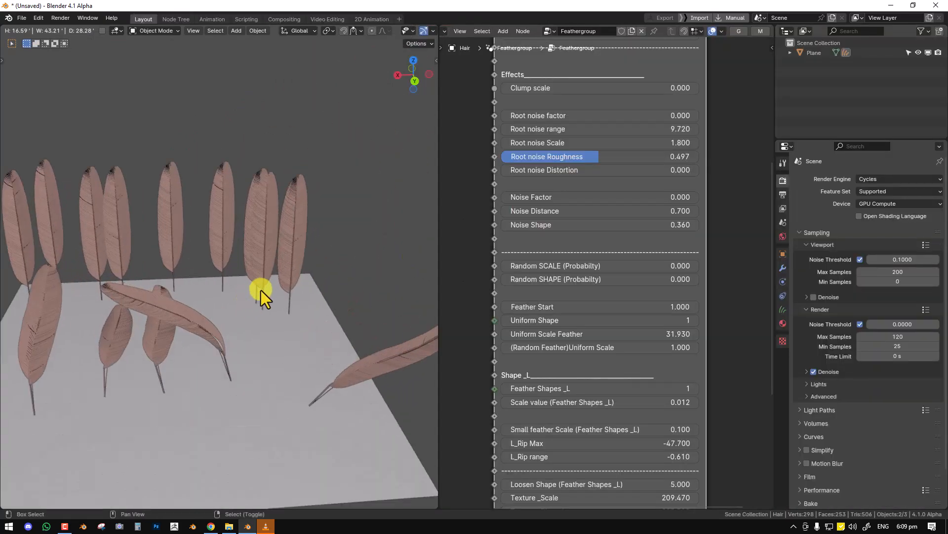
pyautogui.keyDown('shift'); pyautogui.moveTo(262, 288); pyautogui.dragTo(318, 267, button='middle'); pyautogui.keyUp('shift')
pyautogui.moveTo(179, 278); pyautogui.dragTo(246, 286, button='middle')
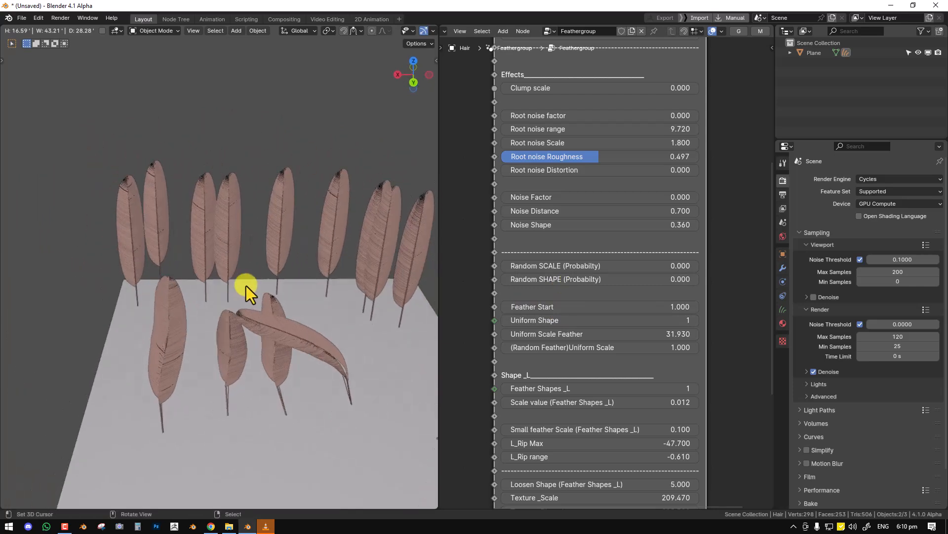
pyautogui.moveTo(246, 286); pyautogui.dragTo(269, 310, button='middle')
pyautogui.scroll(3, 271, 311)
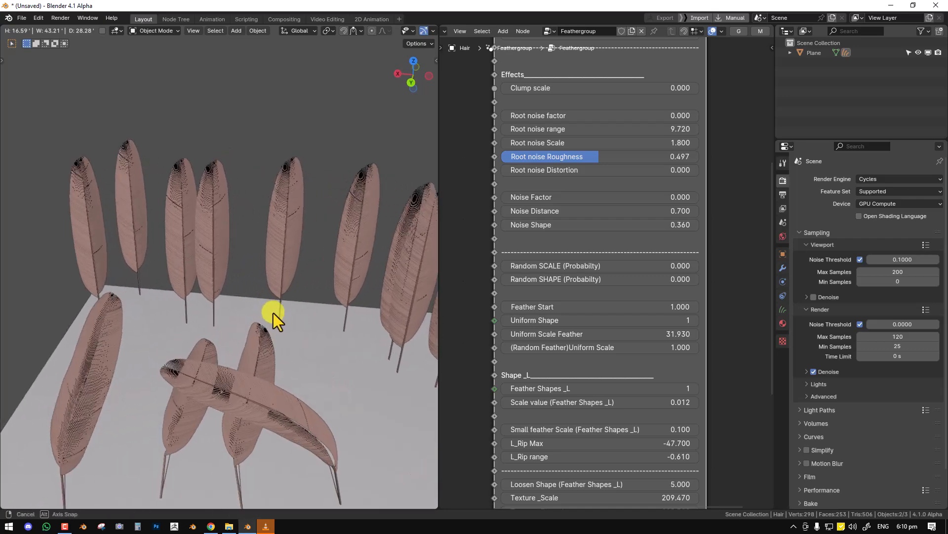
pyautogui.moveTo(265, 274); pyautogui.dragTo(268, 253, button='middle')
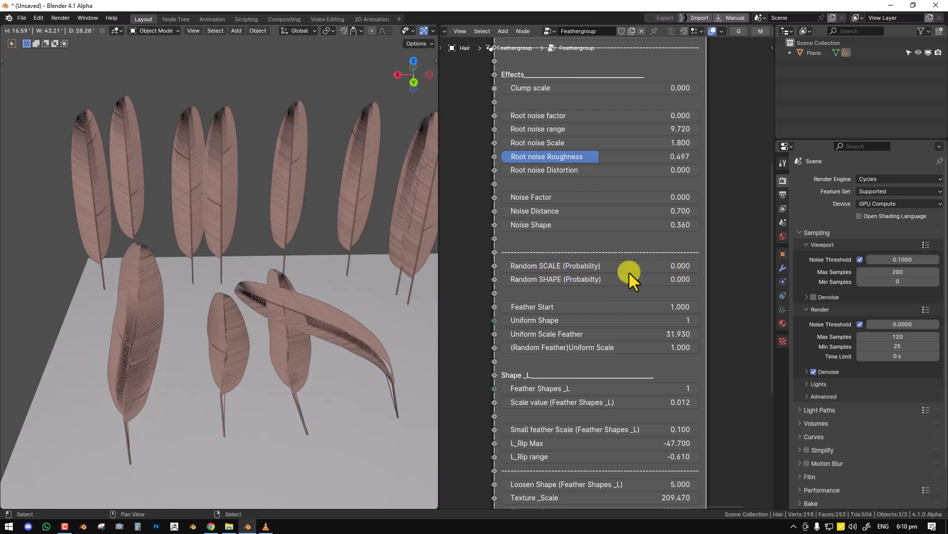
pyautogui.moveTo(622, 269)
pyautogui.mouseDown()
pyautogui.moveTo(749, 265)
pyautogui.moveTo(616, 265)
pyautogui.moveTo(626, 265)
pyautogui.mouseUp()
pyautogui.moveTo(256, 283); pyautogui.dragTo(269, 254, button='middle')
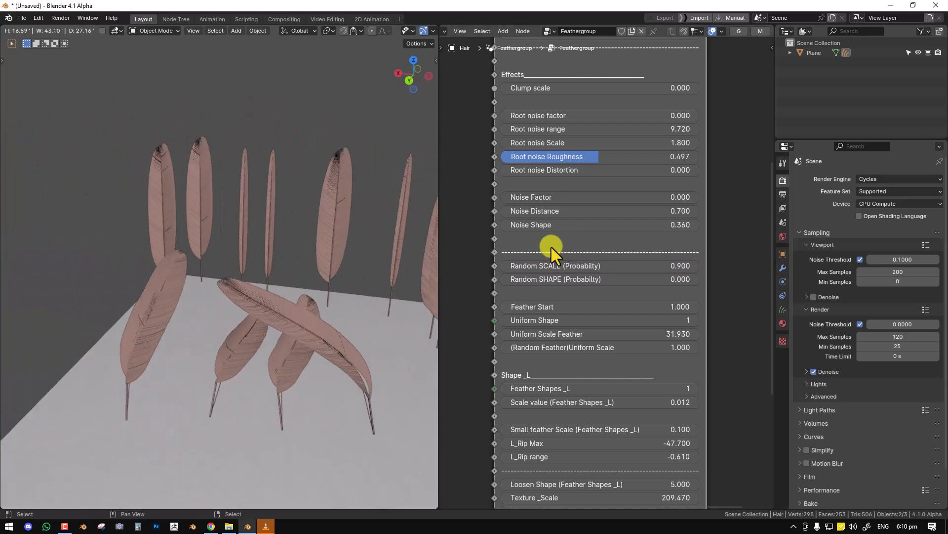
pyautogui.moveTo(573, 207); pyautogui.dragTo(573, 161, button='middle')
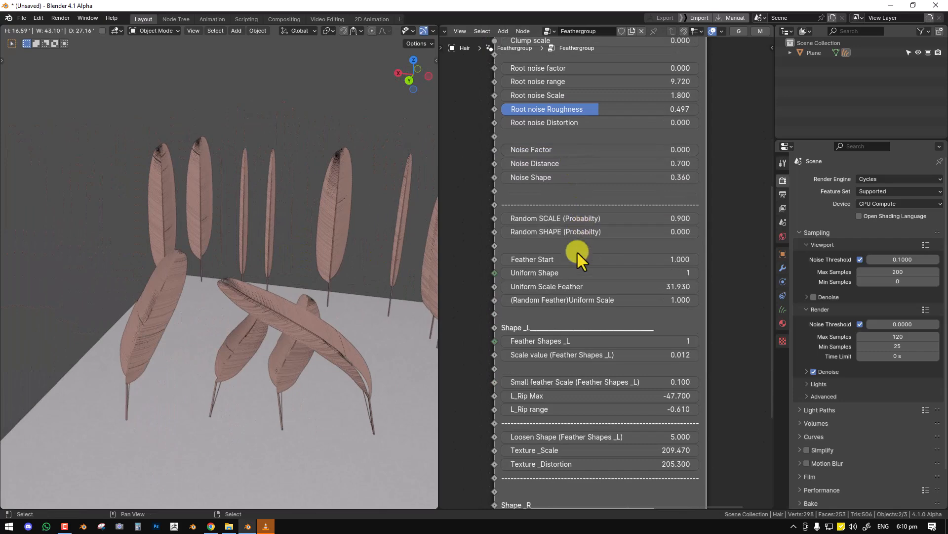
pyautogui.moveTo(206, 238); pyautogui.dragTo(259, 208, button='middle')
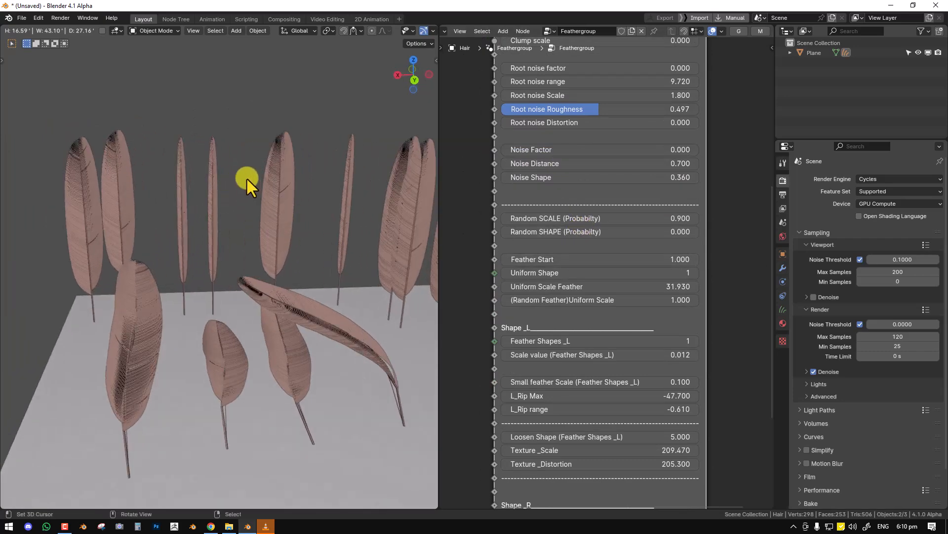
# Step: Set the (Random Feather) Uniform Scale to 2.040 to enlarge the randomly scaled feathers
pyautogui.moveTo(631, 141); pyautogui.dragTo(606, 169, button='middle')
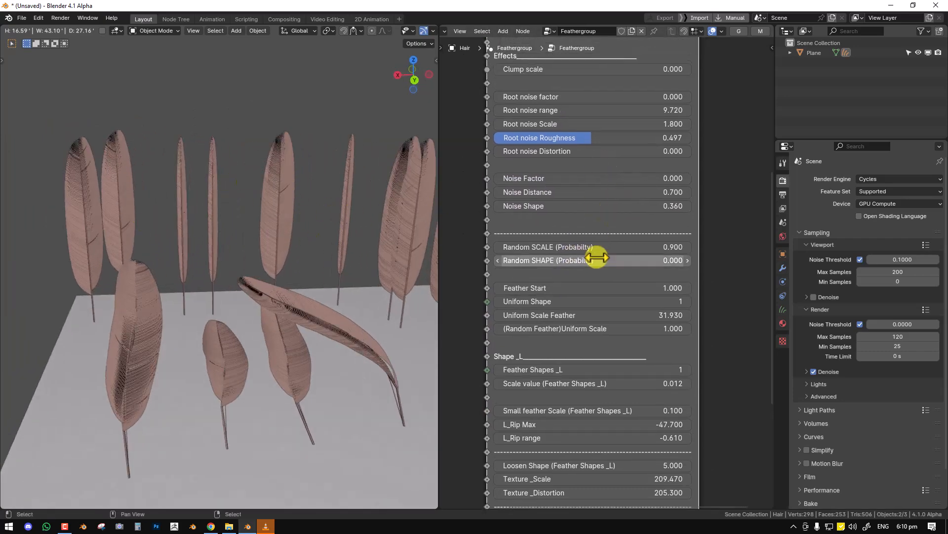
pyautogui.scroll(-1, 598, 254)
pyautogui.scroll(4, 605, 318)
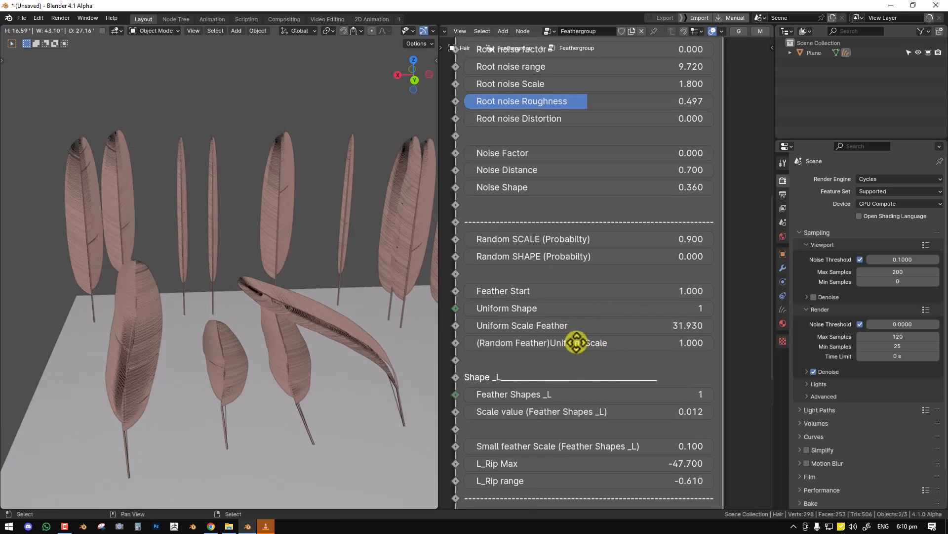
pyautogui.moveTo(571, 351); pyautogui.dragTo(592, 301, button='middle')
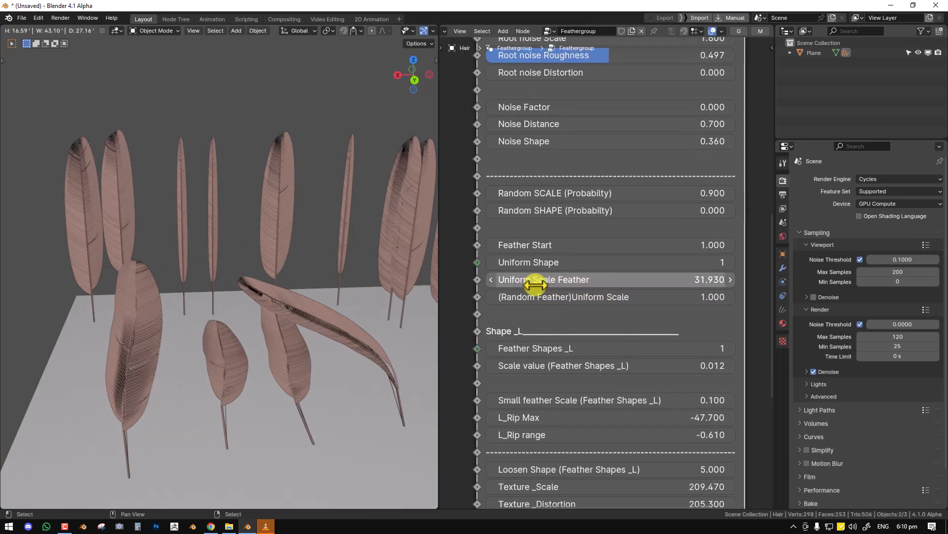
pyautogui.moveTo(598, 301); pyautogui.dragTo(672, 300)
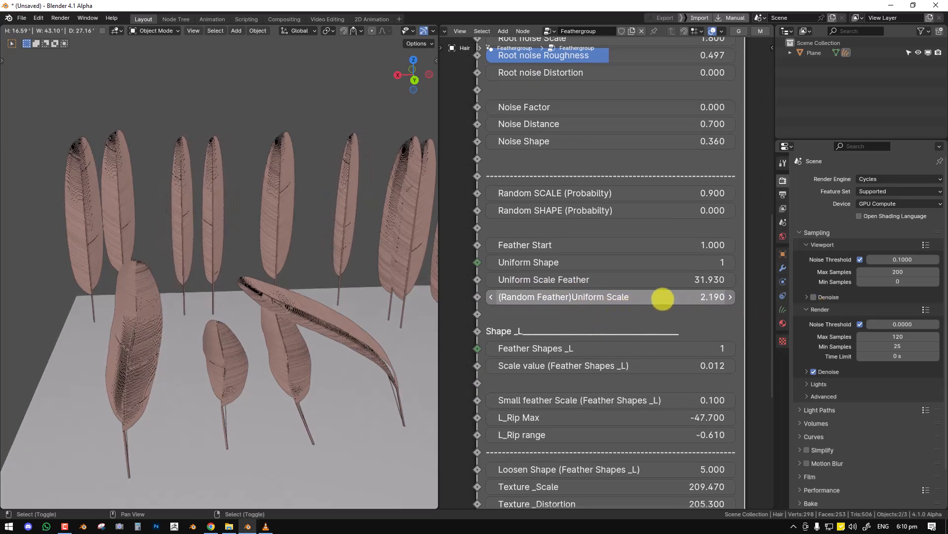
pyautogui.moveTo(633, 296); pyautogui.dragTo(677, 291)
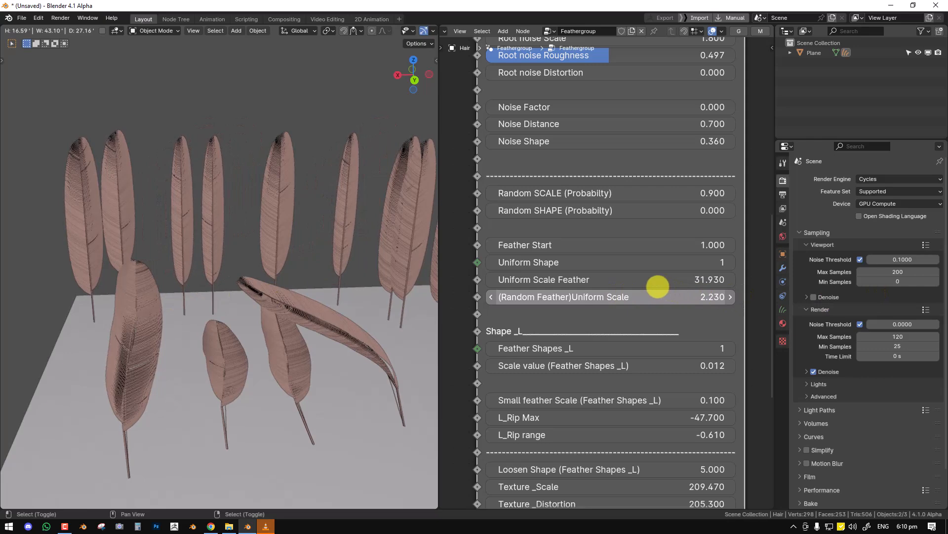
pyautogui.scroll(-2, 227, 295)
pyautogui.moveTo(267, 296); pyautogui.dragTo(306, 301, button='middle')
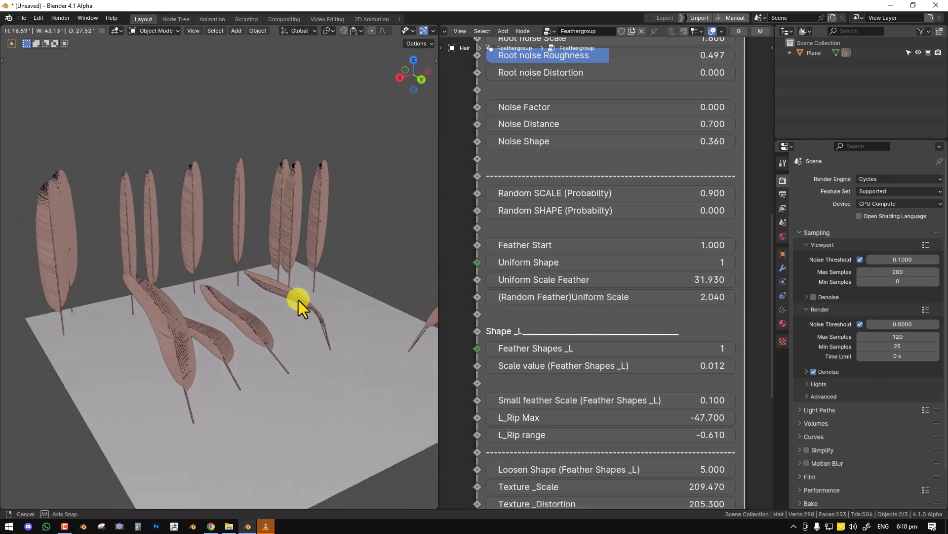
# Step: Raise the Random SHAPE (Probability) to 36.500 and inspect the varied feather shapes from several angles
pyautogui.moveTo(573, 324); pyautogui.dragTo(572, 303, button='middle')
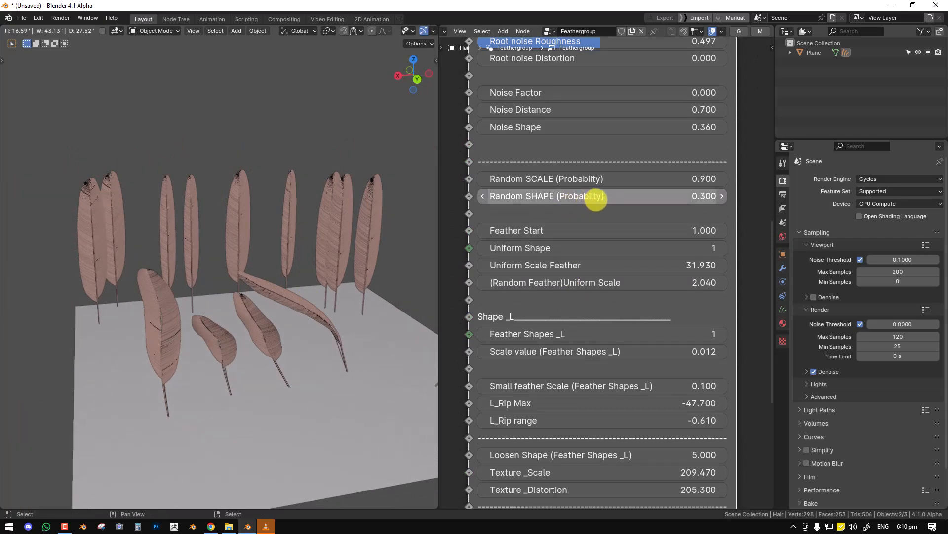
pyautogui.moveTo(595, 200); pyautogui.dragTo(642, 199)
pyautogui.moveTo(274, 230); pyautogui.dragTo(310, 247, button='middle')
pyautogui.moveTo(657, 195)
pyautogui.mouseDown()
pyautogui.moveTo(784, 206)
pyautogui.moveTo(110, 201)
pyautogui.moveTo(664, 185)
pyautogui.mouseUp()
pyautogui.moveTo(323, 174); pyautogui.dragTo(567, 264)
pyautogui.moveTo(447, 269); pyautogui.dragTo(777, 269)
pyautogui.scroll(2, 218, 206)
pyautogui.moveTo(218, 205); pyautogui.dragTo(321, 263, button='middle')
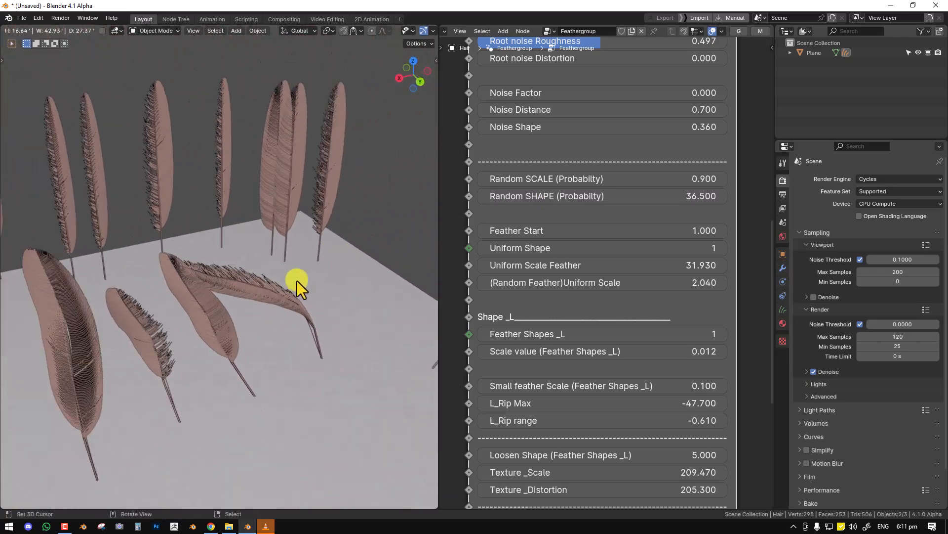
pyautogui.moveTo(273, 298); pyautogui.dragTo(346, 244, button='middle')
pyautogui.moveTo(247, 230)
pyautogui.mouseDown(button='middle')
pyautogui.moveTo(222, 224)
pyautogui.moveTo(254, 215)
pyautogui.mouseUp(button='middle')
pyautogui.moveTo(321, 230); pyautogui.dragTo(180, 218, button='middle')
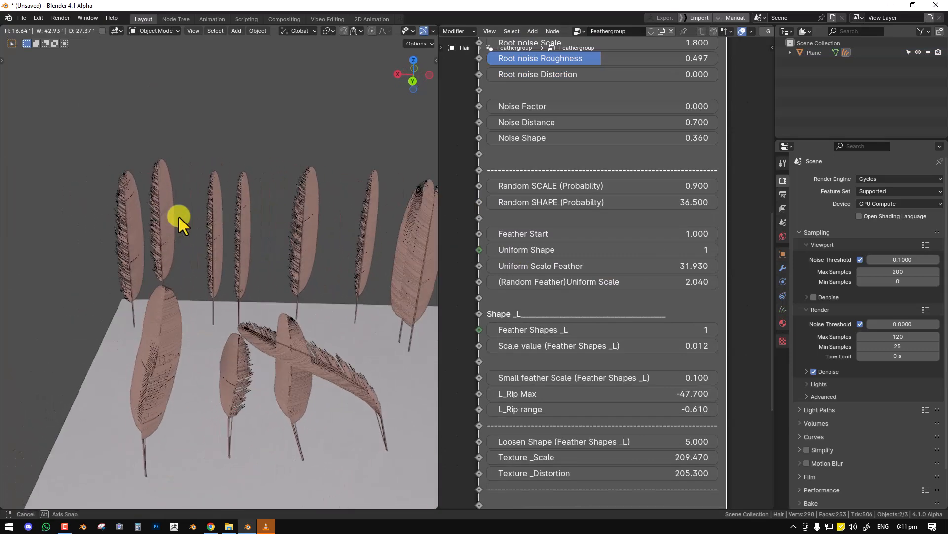
# Step: Lower the Random SHAPE (Probability) to 10.300
pyautogui.scroll(-1, 607, 325)
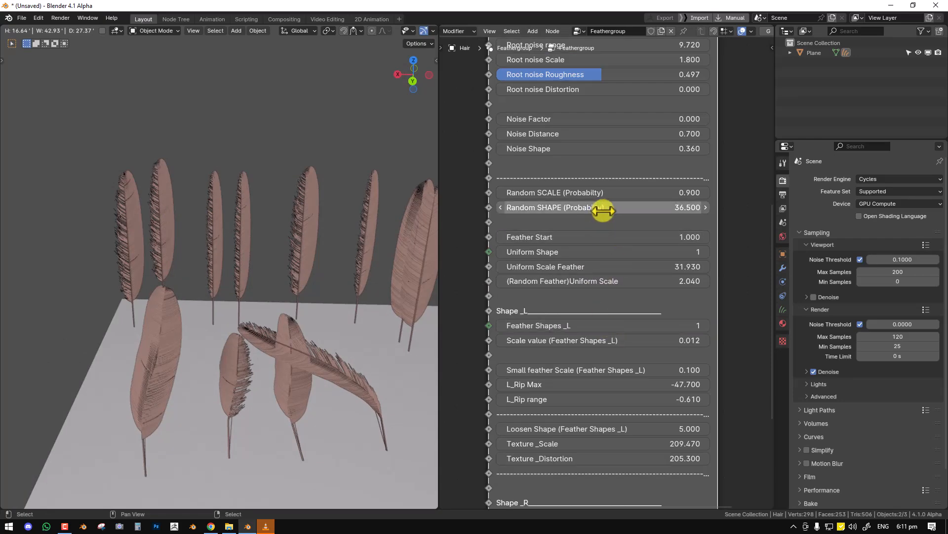
pyautogui.moveTo(581, 217); pyautogui.dragTo(510, 218)
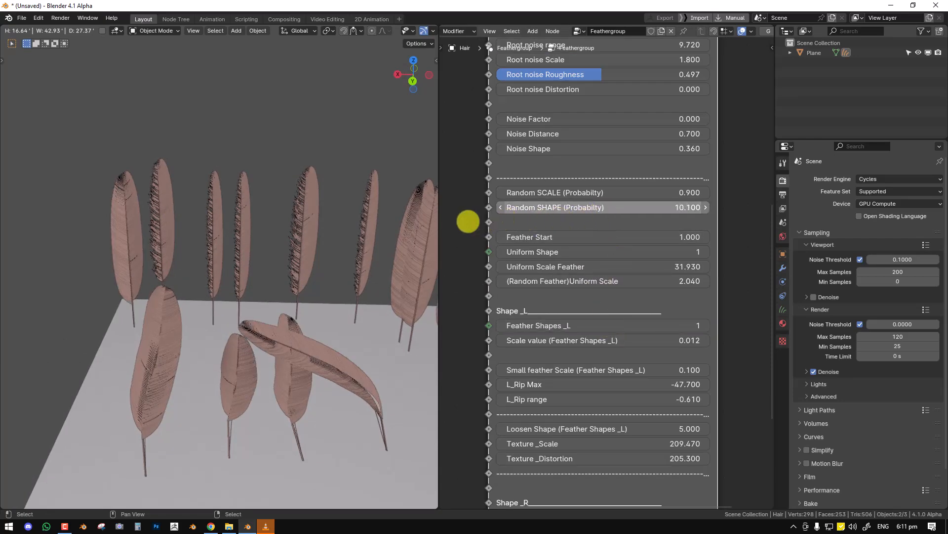
pyautogui.moveTo(306, 281)
pyautogui.mouseDown(button='middle')
pyautogui.moveTo(299, 285)
pyautogui.moveTo(290, 264)
pyautogui.moveTo(311, 269)
pyautogui.mouseUp(button='middle')
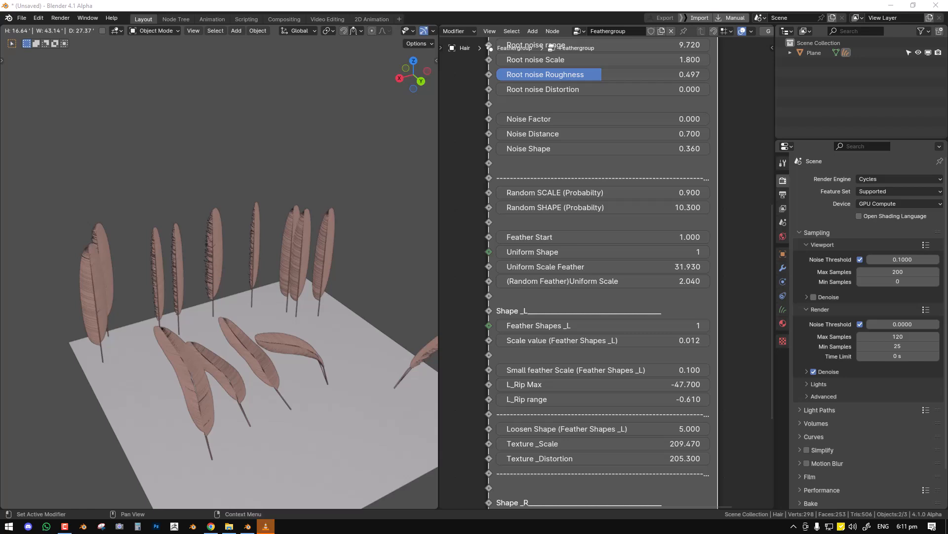
# Step: Set both the Random SCALE and Random SHAPE probabilities to 0
pyautogui.moveTo(608, 392); pyautogui.dragTo(609, 354, button='middle')
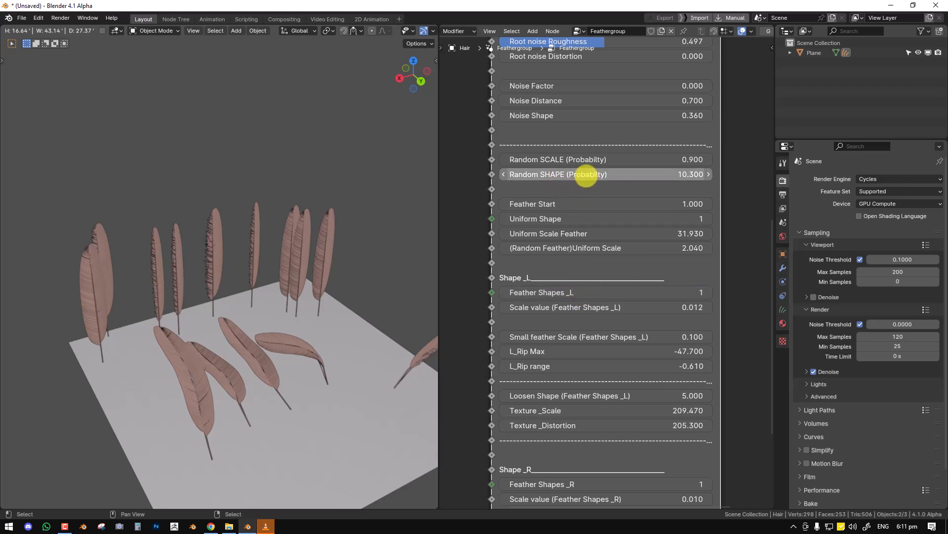
pyautogui.moveTo(588, 175); pyautogui.dragTo(481, 183)
pyautogui.moveTo(618, 159); pyautogui.dragTo(628, 167)
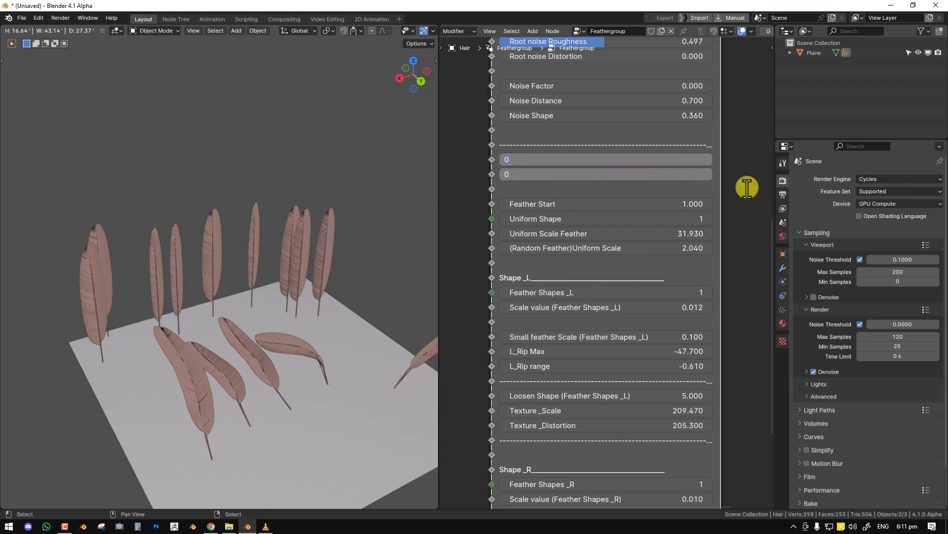
pyautogui.press('Return')
# Step: Set the Feather Start value to 1.200
pyautogui.moveTo(257, 324); pyautogui.dragTo(330, 271, button='middle')
pyautogui.moveTo(586, 203)
pyautogui.mouseDown()
pyautogui.moveTo(608, 203)
pyautogui.moveTo(578, 206)
pyautogui.mouseUp()
pyautogui.moveTo(307, 276); pyautogui.dragTo(271, 282, button='middle')
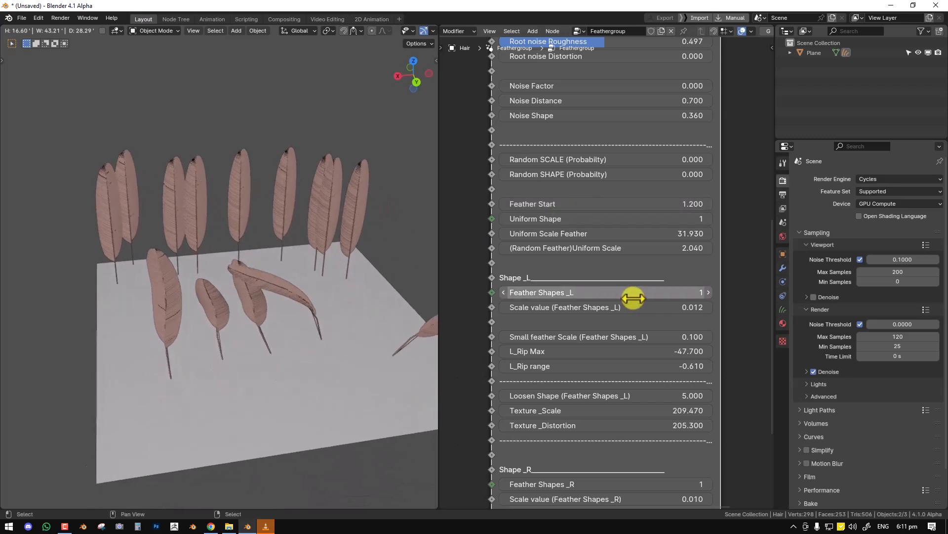
pyautogui.scroll(2, 625, 286)
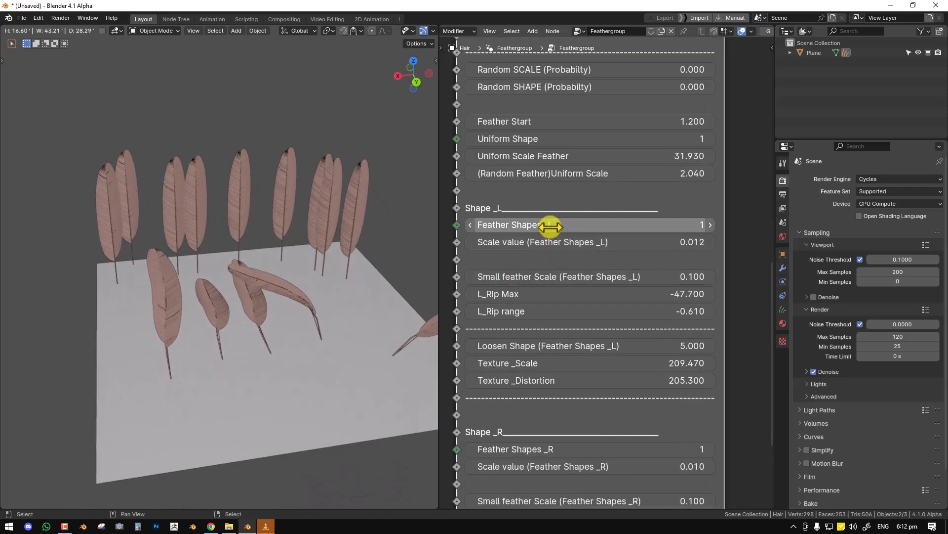
# Step: Set Feather Shapes _L to 6 and check the resulting outline on the feathers
pyautogui.scroll(-2, 569, 226)
pyautogui.moveTo(341, 263); pyautogui.dragTo(284, 259, button='middle')
pyautogui.scroll(-2, 571, 178)
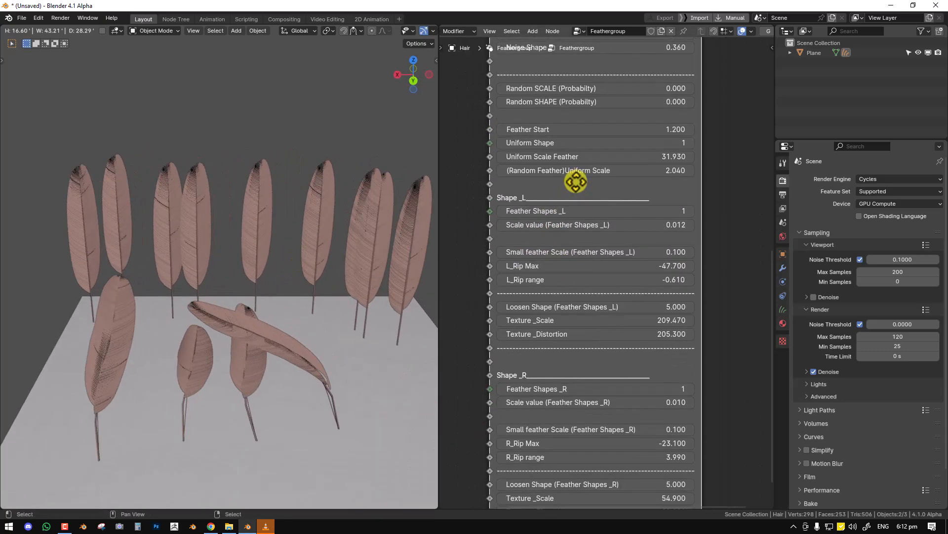
pyautogui.moveTo(311, 292); pyautogui.dragTo(320, 284, button='middle')
pyautogui.moveTo(646, 274); pyautogui.dragTo(691, 271)
pyautogui.moveTo(306, 283); pyautogui.dragTo(302, 253, button='middle')
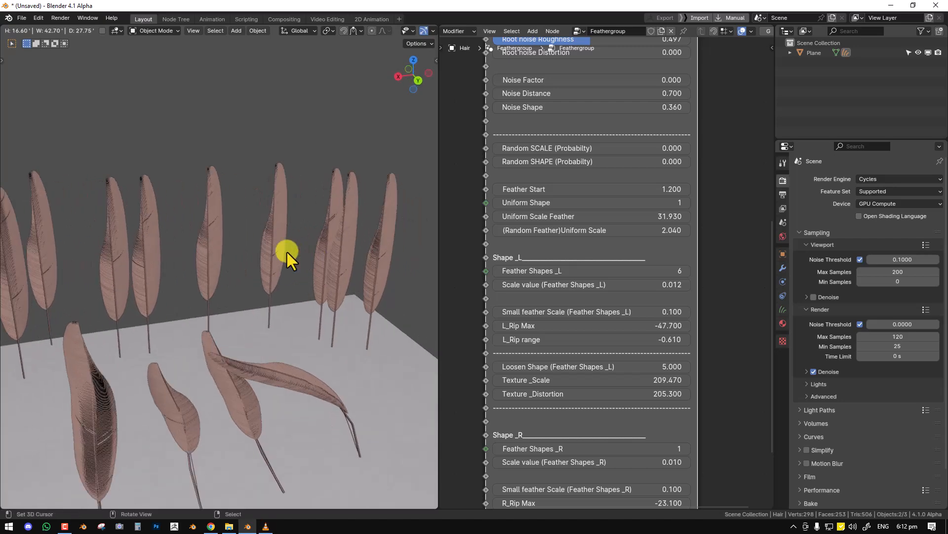
pyautogui.moveTo(255, 305); pyautogui.dragTo(279, 287, button='middle')
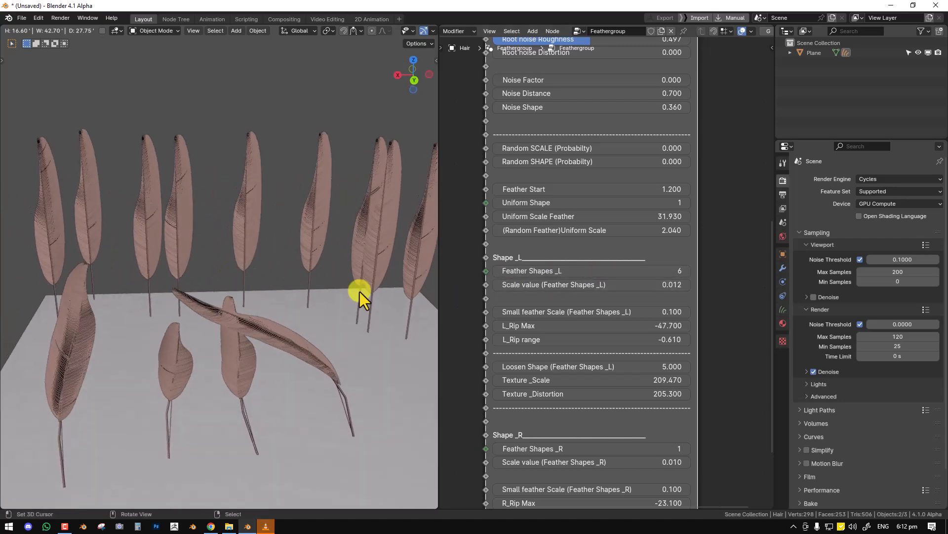
# Step: Set Feather Shapes _L to 2 and Feather Shapes _R to 4 in the Feathergroup node
pyautogui.moveTo(640, 285); pyautogui.dragTo(564, 273)
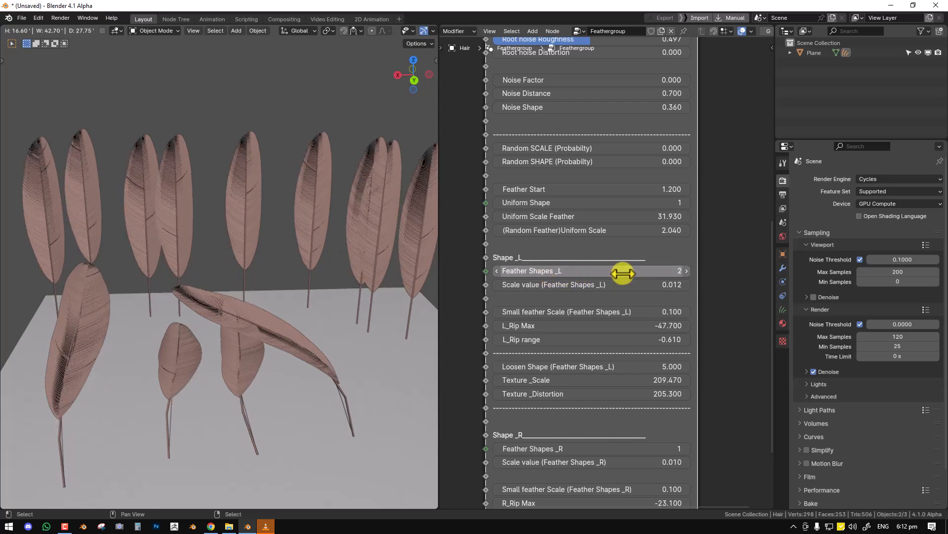
pyautogui.moveTo(669, 268); pyautogui.dragTo(668, 269)
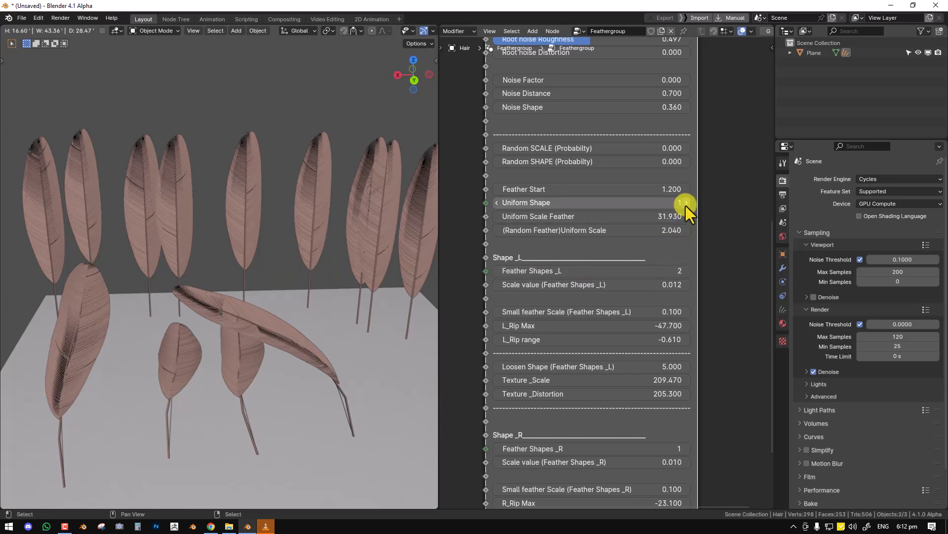
pyautogui.scroll(-3, 625, 321)
pyautogui.click(688, 384)
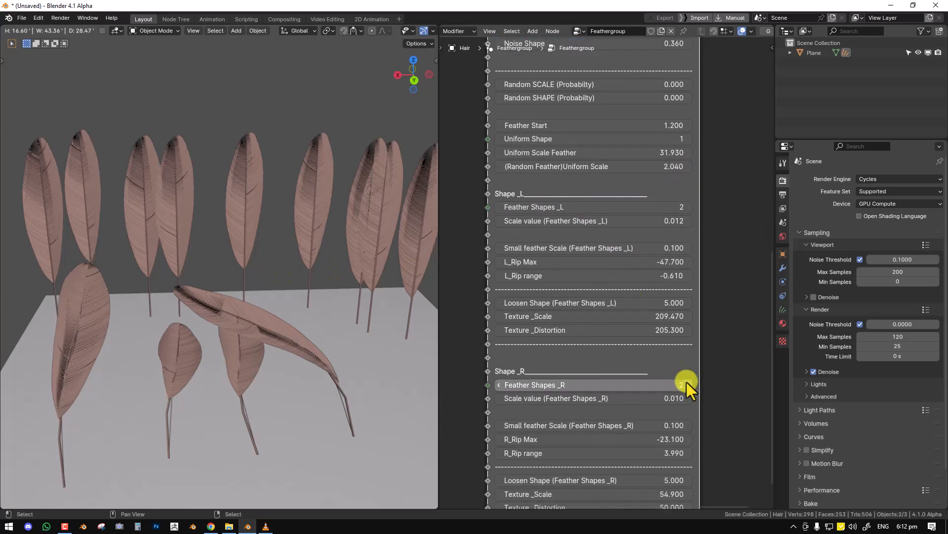
pyautogui.click(688, 384)
pyautogui.keyDown('shift'); pyautogui.moveTo(650, 398); pyautogui.dragTo(646, 398); pyautogui.keyUp('shift')
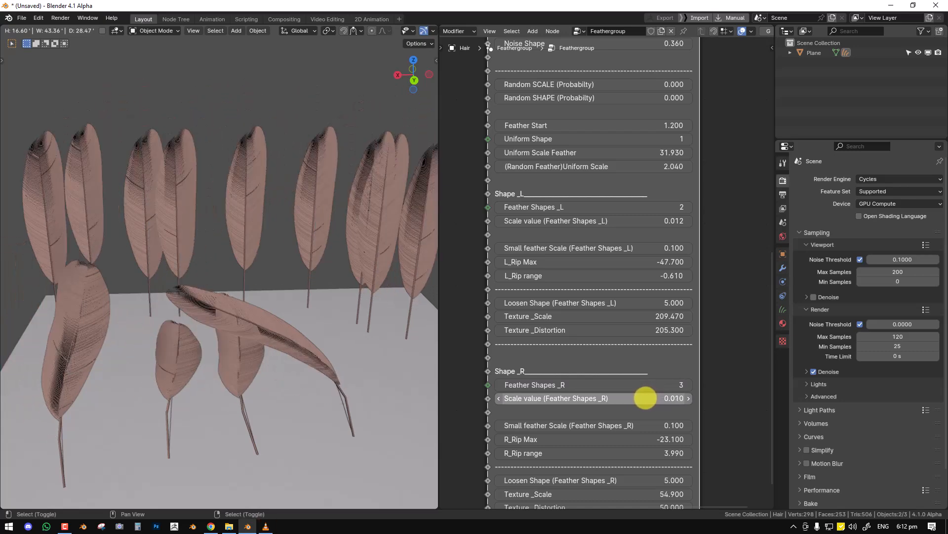
pyautogui.click(688, 384)
pyautogui.moveTo(273, 299); pyautogui.dragTo(294, 301, button='middle')
pyautogui.scroll(-1, 608, 395)
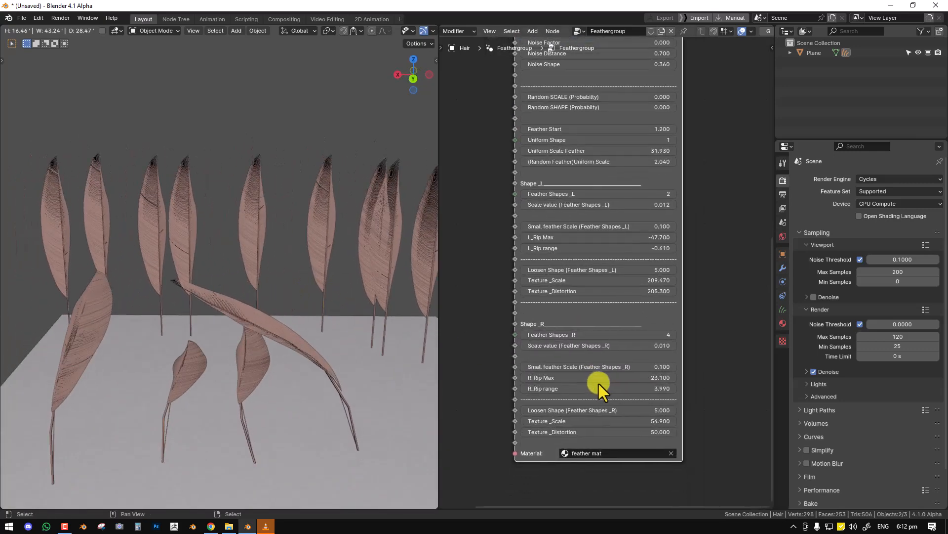
# Step: Set Random SCALE (Probability) to 1.100 and Small feather Scale (Feather Shapes _L) to 0.110
pyautogui.scroll(1, 597, 382)
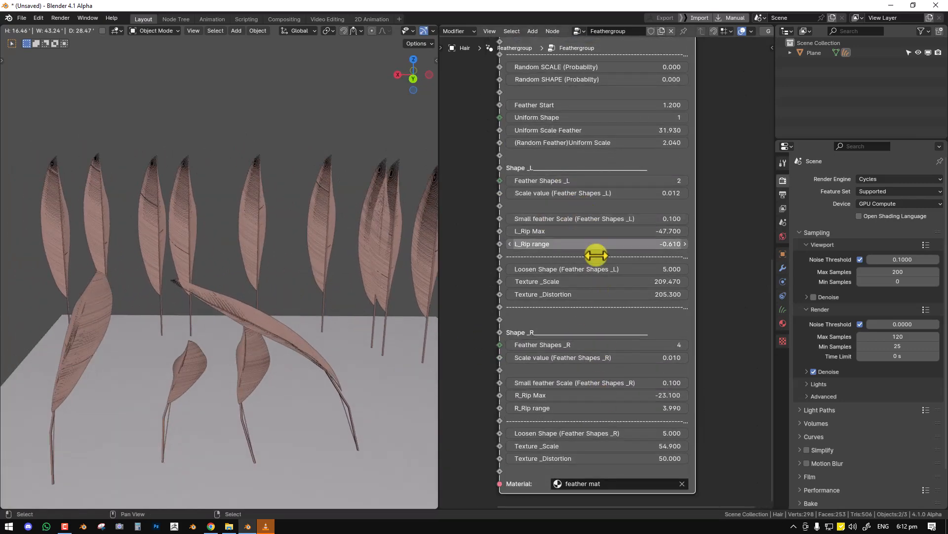
pyautogui.moveTo(455, 268); pyautogui.dragTo(369, 265, button='middle')
pyautogui.moveTo(604, 195); pyautogui.dragTo(617, 194)
pyautogui.moveTo(602, 200); pyautogui.dragTo(594, 250, button='middle')
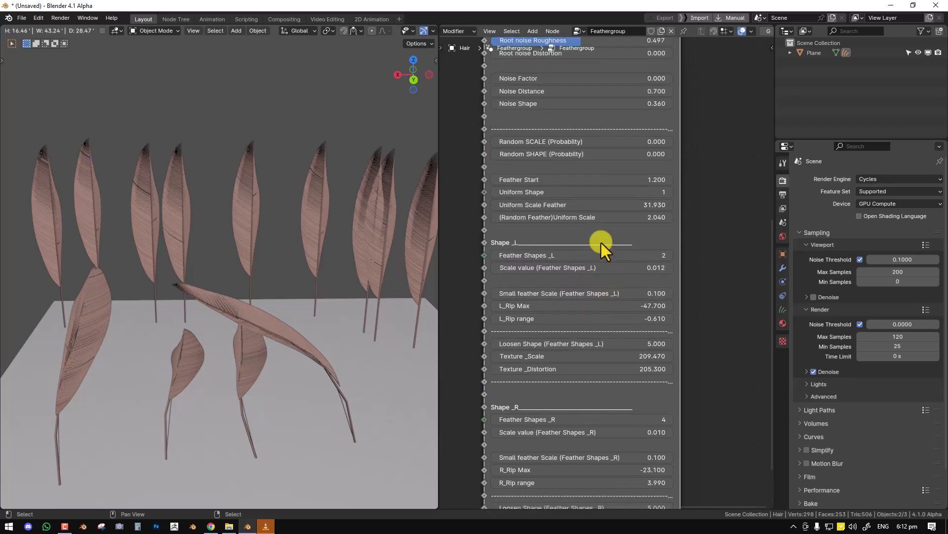
pyautogui.moveTo(586, 144); pyautogui.dragTo(597, 144)
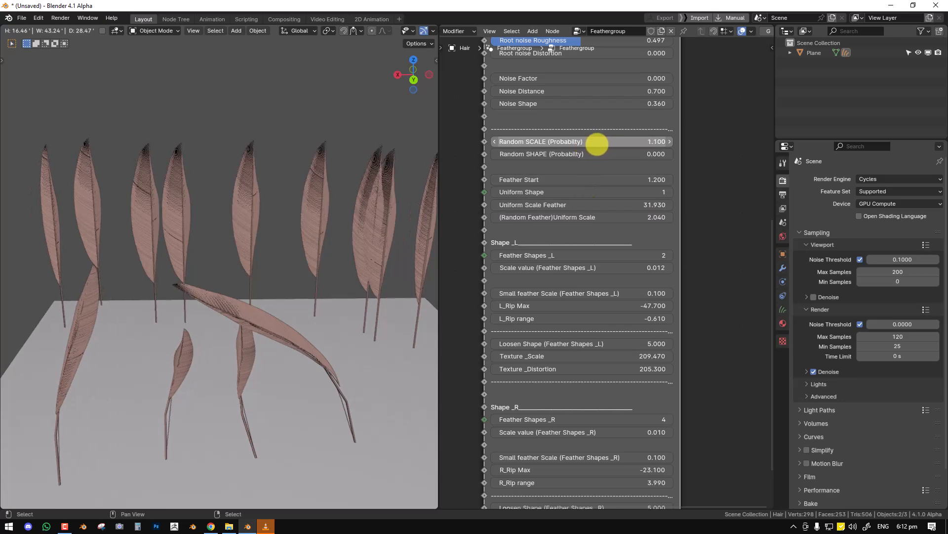
pyautogui.moveTo(566, 294); pyautogui.dragTo(575, 294)
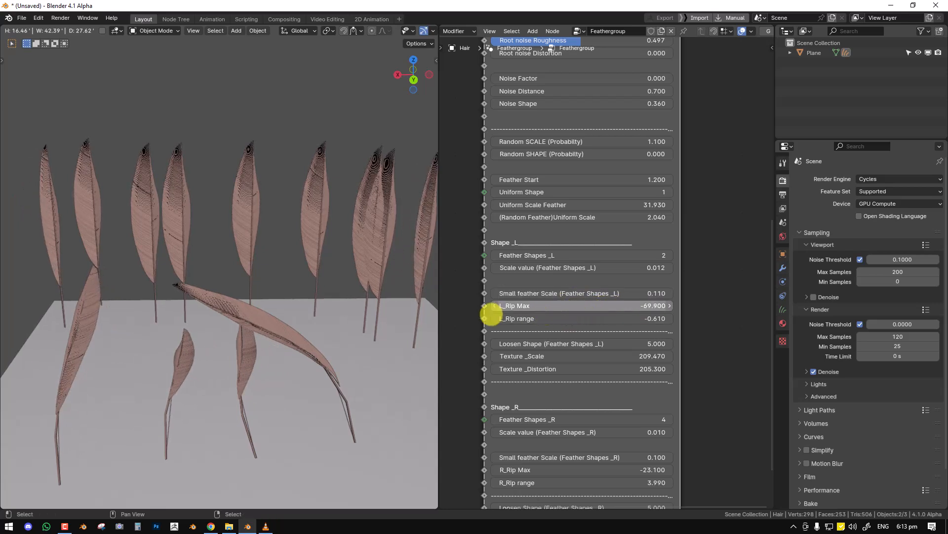
# Step: Set L_Rip Max to 1 and inspect the rips along the feather edges
pyautogui.click(612, 308)
pyautogui.write('1')
pyautogui.press('Return')
pyautogui.scroll(2, 263, 295)
pyautogui.moveTo(262, 295); pyautogui.dragTo(266, 316, button='middle')
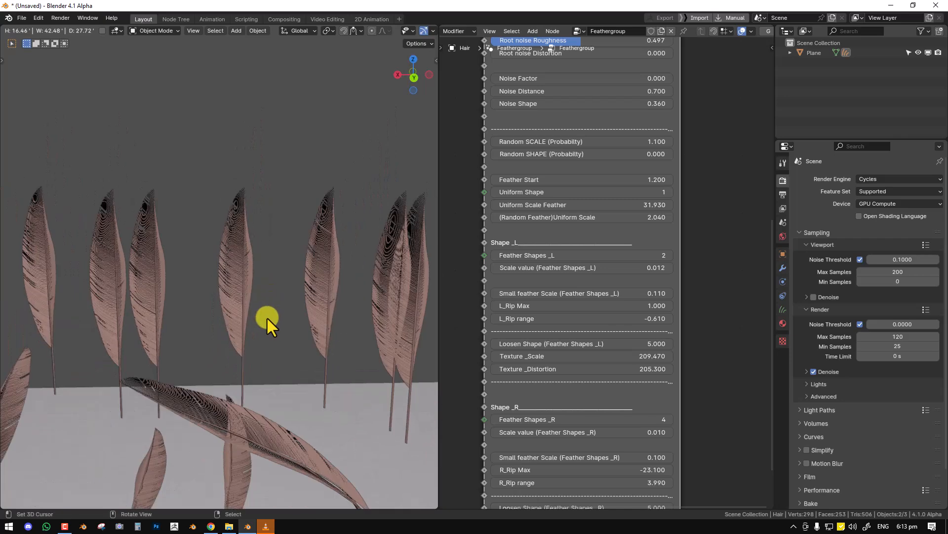
pyautogui.moveTo(114, 242); pyautogui.dragTo(197, 309, button='middle')
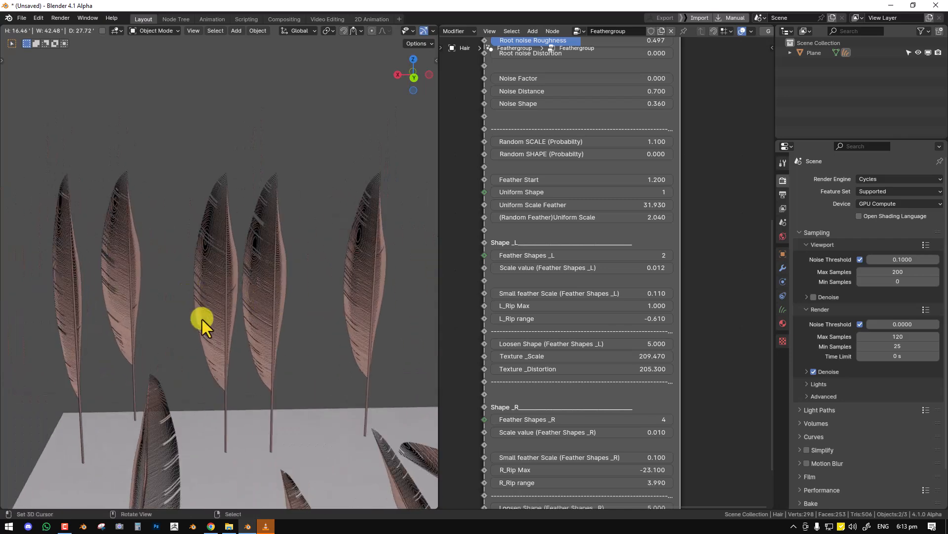
# Step: Try a different Loosen Shape for Shape _L, undo it, and set L_Rip Max to 0.500
pyautogui.moveTo(607, 346); pyautogui.dragTo(472, 374)
pyautogui.hotkey('ctrl', 'z')
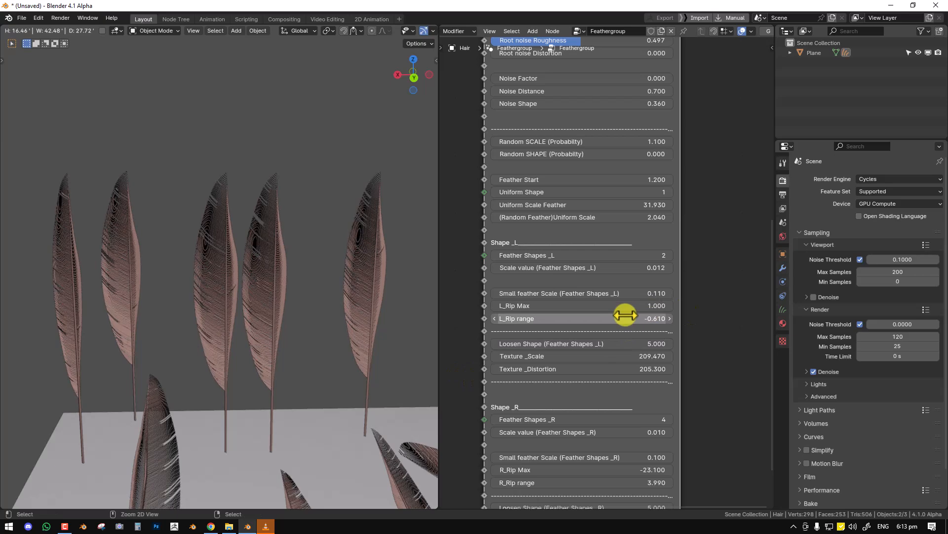
pyautogui.moveTo(631, 306)
pyautogui.mouseDown()
pyautogui.moveTo(726, 306)
pyautogui.moveTo(633, 319)
pyautogui.mouseUp()
pyautogui.moveTo(381, 340); pyautogui.dragTo(305, 357, button='middle')
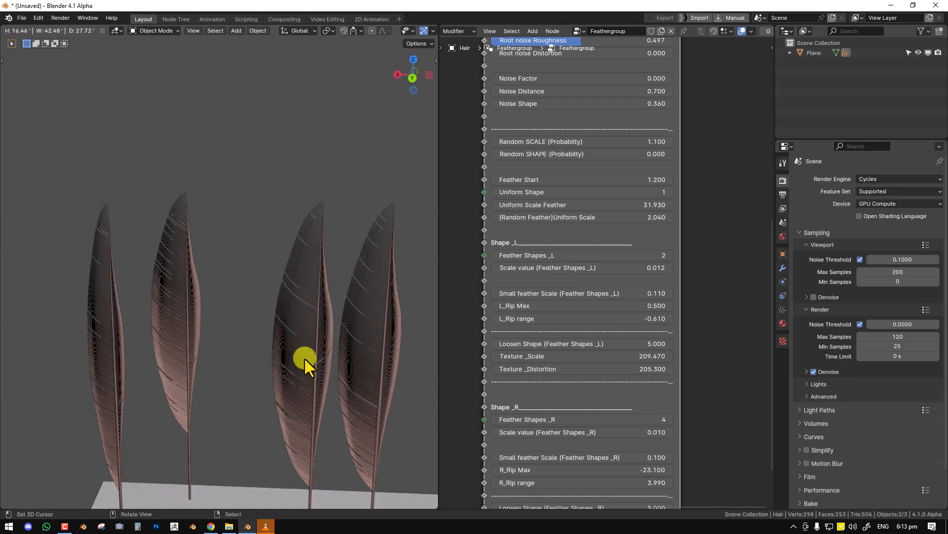
pyautogui.scroll(-3, 337, 406)
pyautogui.moveTo(117, 375); pyautogui.dragTo(354, 328, button='middle')
pyautogui.scroll(4, 353, 328)
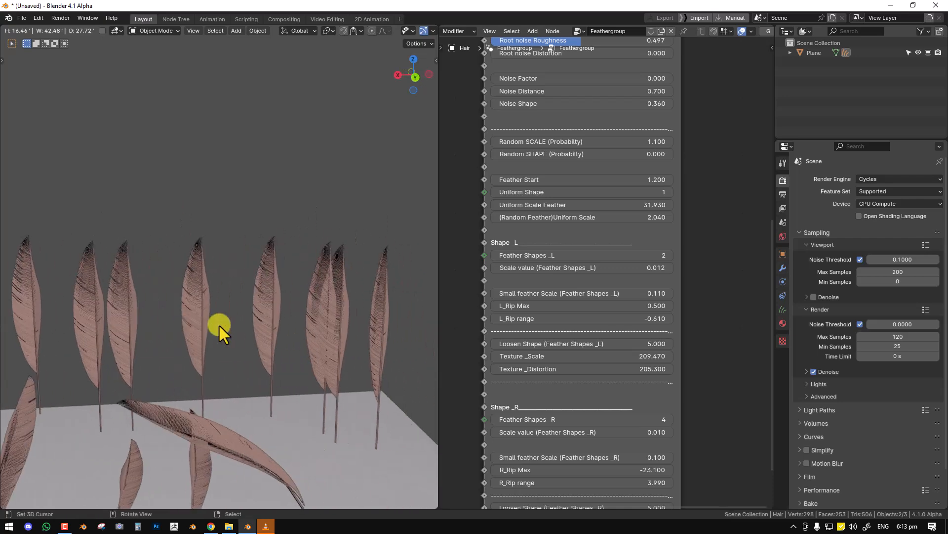
pyautogui.moveTo(296, 354); pyautogui.dragTo(324, 333, button='middle')
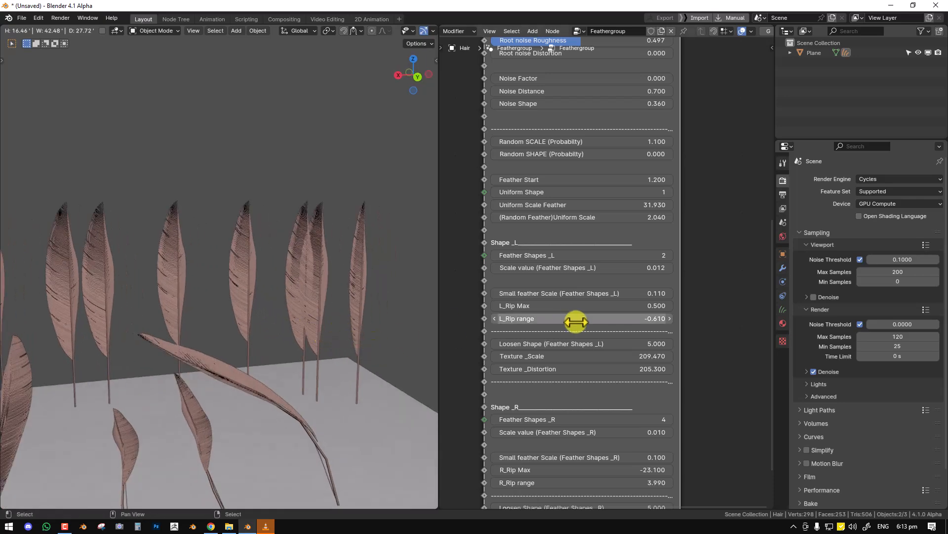
# Step: Adjust L_Rip range to 0.290 while checking the feathers up close
pyautogui.moveTo(564, 322); pyautogui.dragTo(579, 275, button='middle')
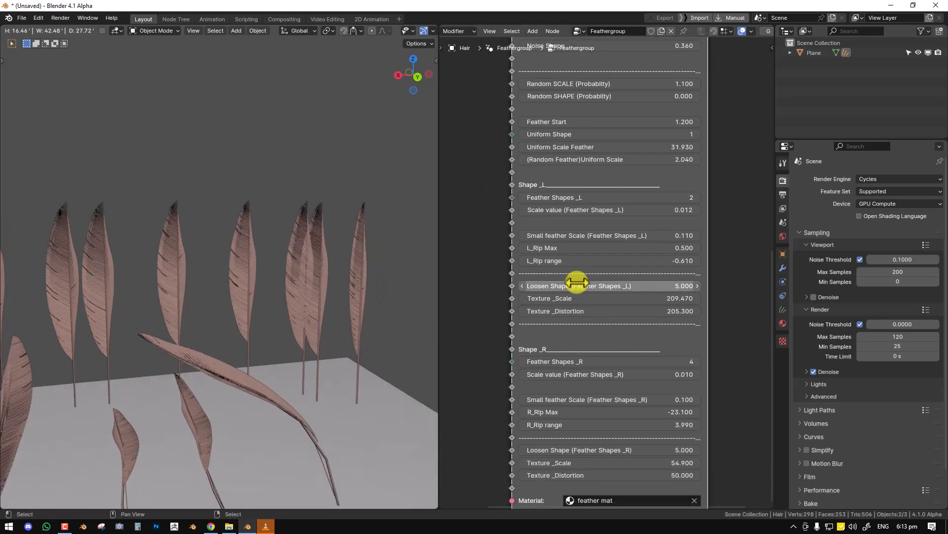
pyautogui.moveTo(574, 264); pyautogui.dragTo(610, 259)
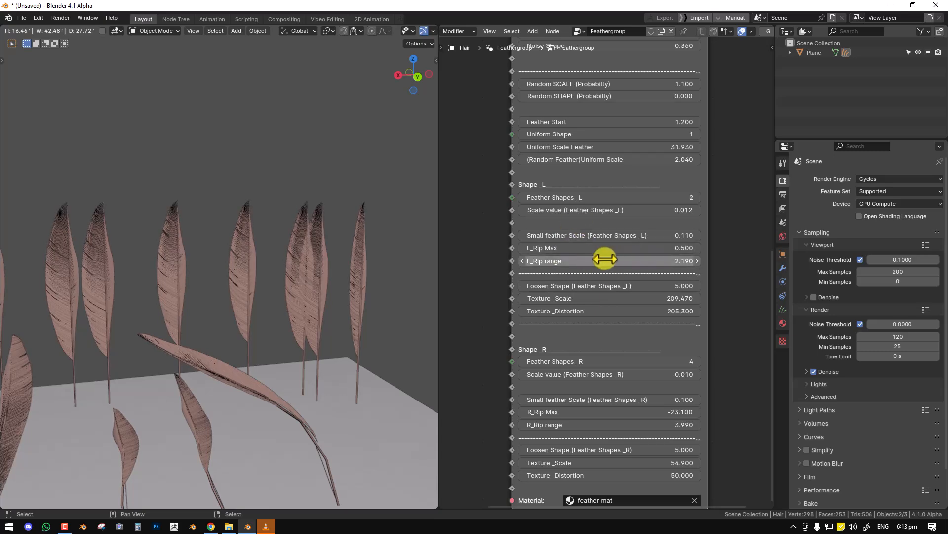
pyautogui.scroll(5, 297, 296)
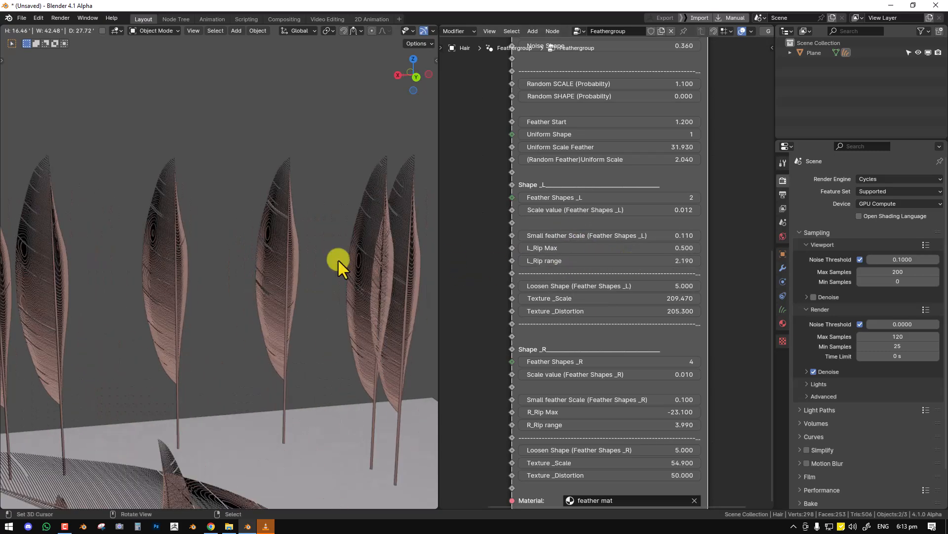
pyautogui.moveTo(588, 263)
pyautogui.mouseDown()
pyautogui.moveTo(563, 265)
pyautogui.moveTo(647, 258)
pyautogui.moveTo(573, 259)
pyautogui.mouseUp()
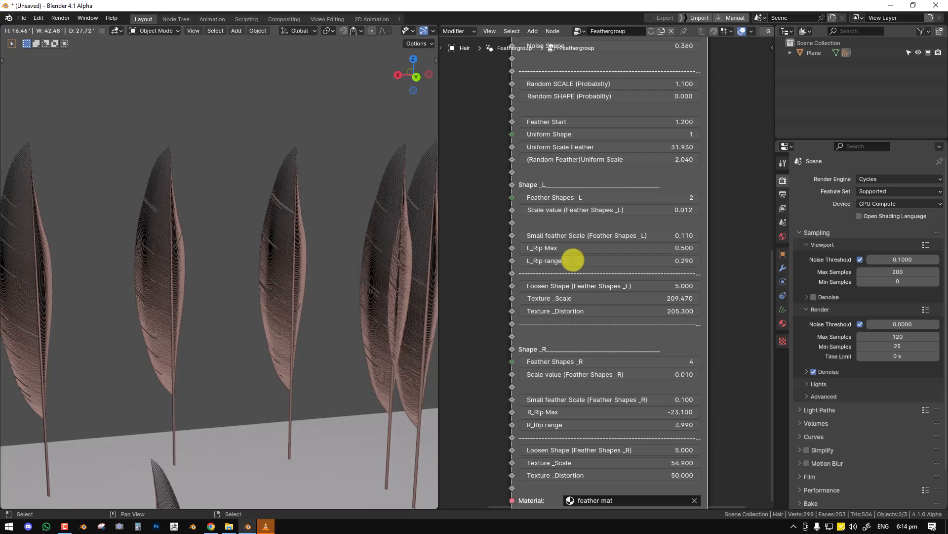
pyautogui.moveTo(232, 239); pyautogui.dragTo(212, 236, button='middle')
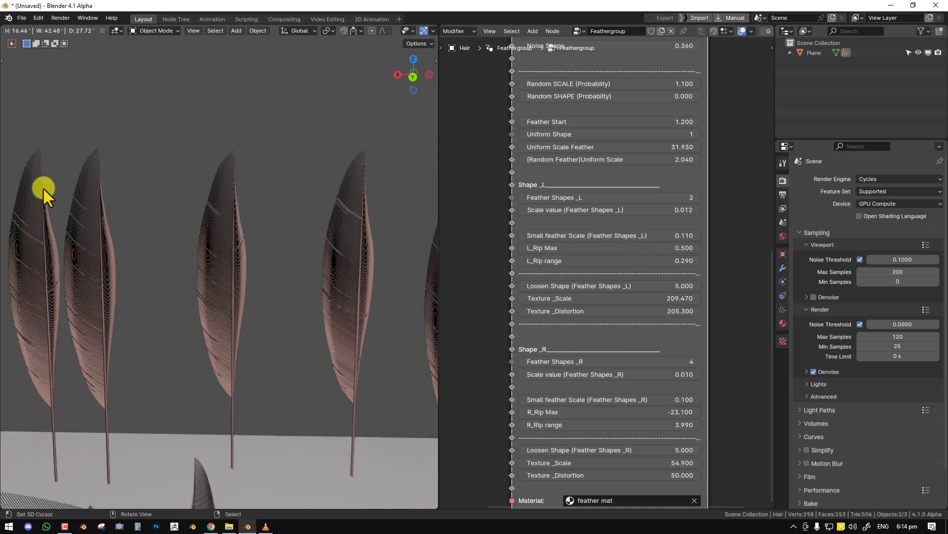
# Step: Show the viewport overlays and circle the tips of two neighbouring feathers with a freehand annotation
pyautogui.hotkey('shift', 'alt', 'z')
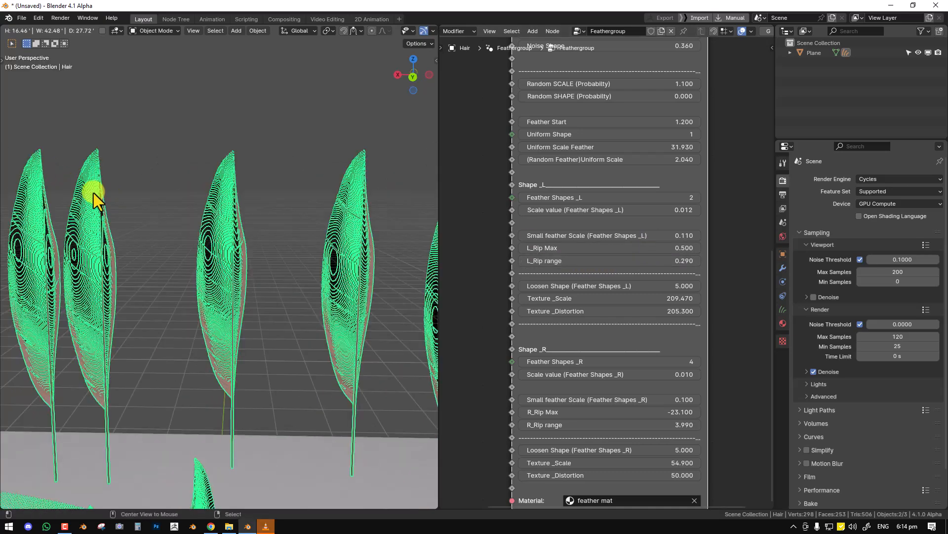
pyautogui.moveTo(137, 162); pyautogui.dragTo(137, 164)
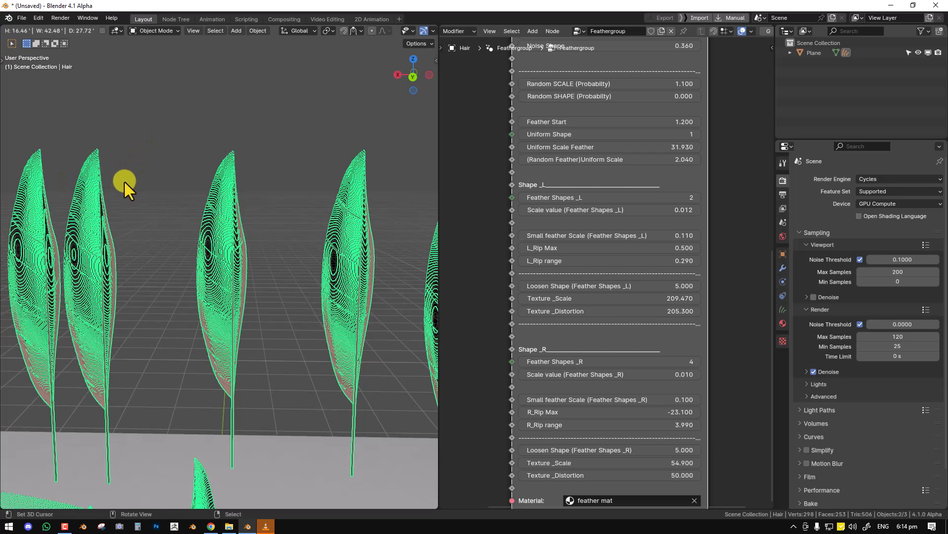
pyautogui.press('d')
pyautogui.moveTo(70, 185); pyautogui.dragTo(150, 128)
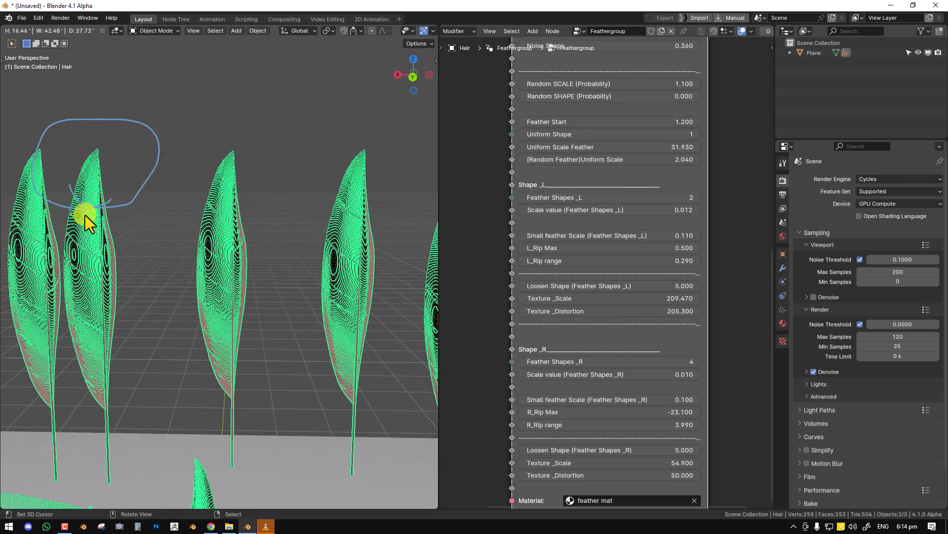
pyautogui.click(299, 260)
# Step: Set L_Rip Max to 1.930 for the Shape _L side of the feathers
pyautogui.moveTo(331, 292); pyautogui.dragTo(228, 208, button='middle')
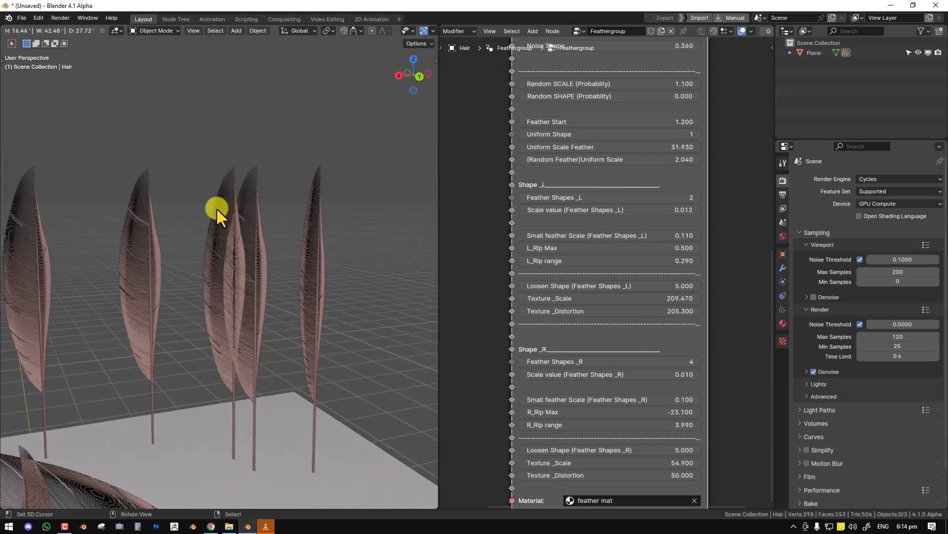
pyautogui.moveTo(232, 294); pyautogui.dragTo(352, 324, button='middle')
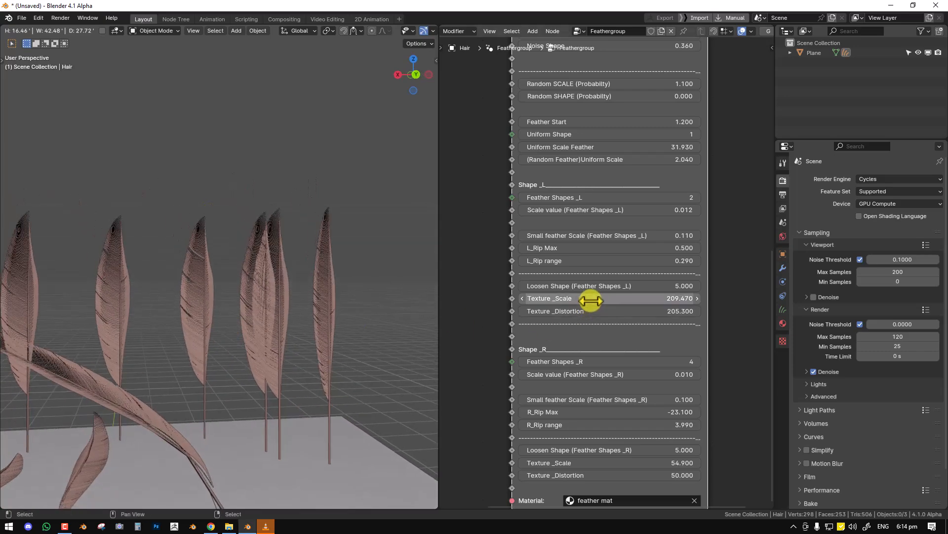
pyautogui.moveTo(591, 250); pyautogui.dragTo(730, 250)
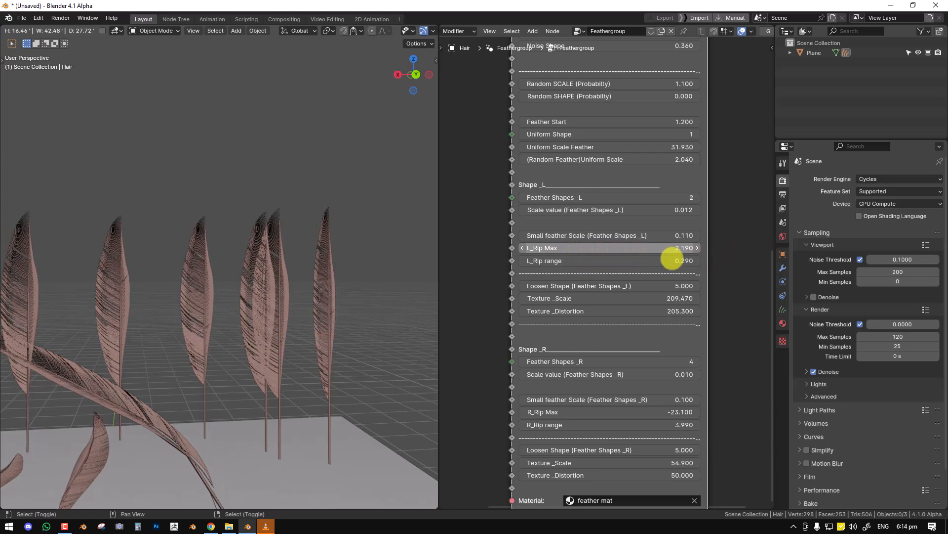
pyautogui.moveTo(660, 258); pyautogui.dragTo(657, 258)
pyautogui.moveTo(97, 255); pyautogui.dragTo(232, 262, button='middle')
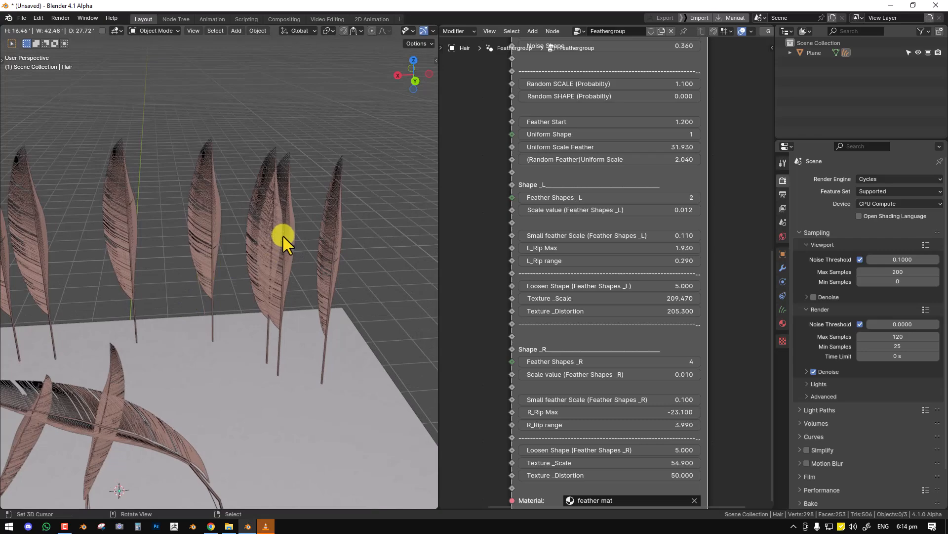
# Step: Hide the viewport overlays and set Loosen Shape (Feather Shapes _L) to 3.000
pyautogui.click(310, 248)
pyautogui.scroll(2, 221, 272)
pyautogui.keyDown('shift'); pyautogui.moveTo(221, 272); pyautogui.dragTo(230, 320, button='middle'); pyautogui.keyUp('shift')
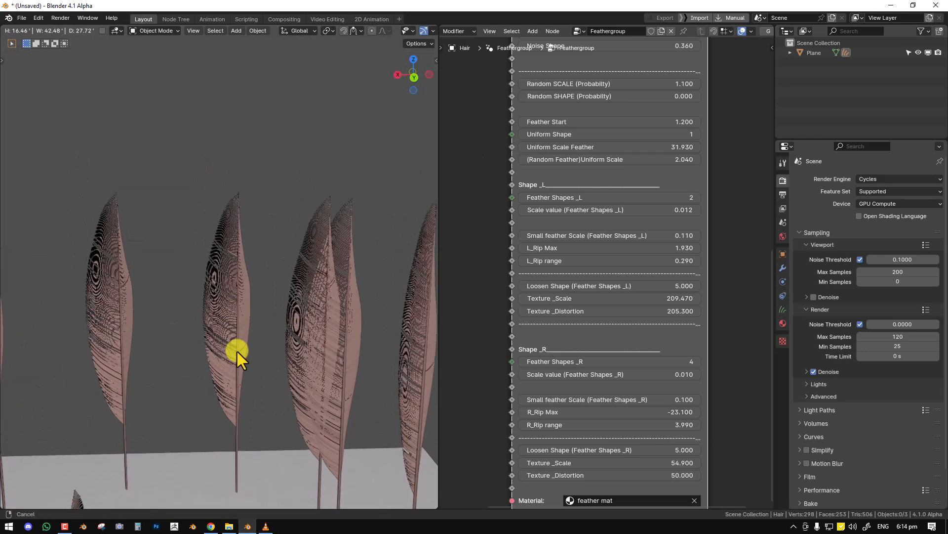
pyautogui.keyDown('shift'); pyautogui.moveTo(232, 356); pyautogui.dragTo(276, 317, button='middle'); pyautogui.keyUp('shift')
pyautogui.moveTo(609, 285); pyautogui.dragTo(592, 286)
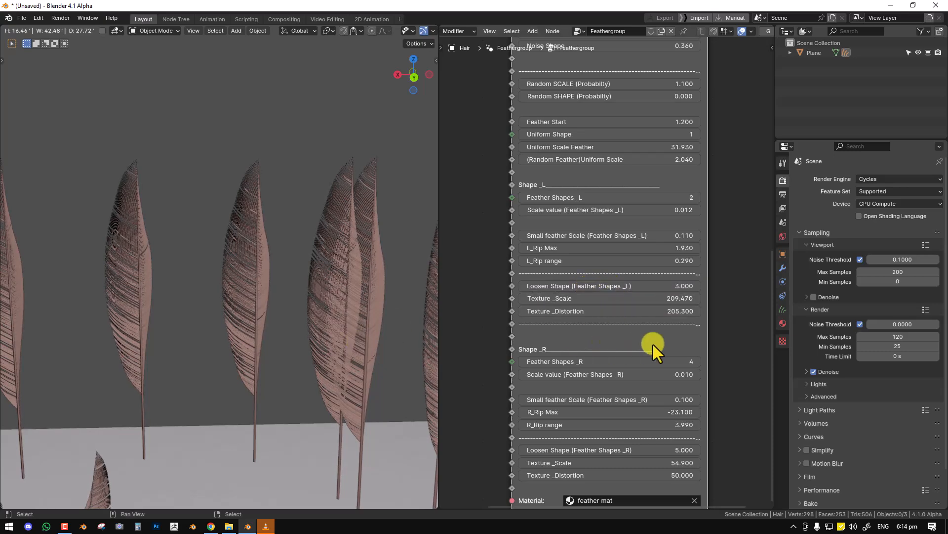
# Step: Set the Shape _L Texture_Scale to 1.000 and try its Texture_Distortion at about 16
pyautogui.moveTo(616, 315); pyautogui.dragTo(728, 311)
pyautogui.write('2')
pyautogui.press('Return')
pyautogui.click(669, 299)
pyautogui.write('1')
pyautogui.press('Return')
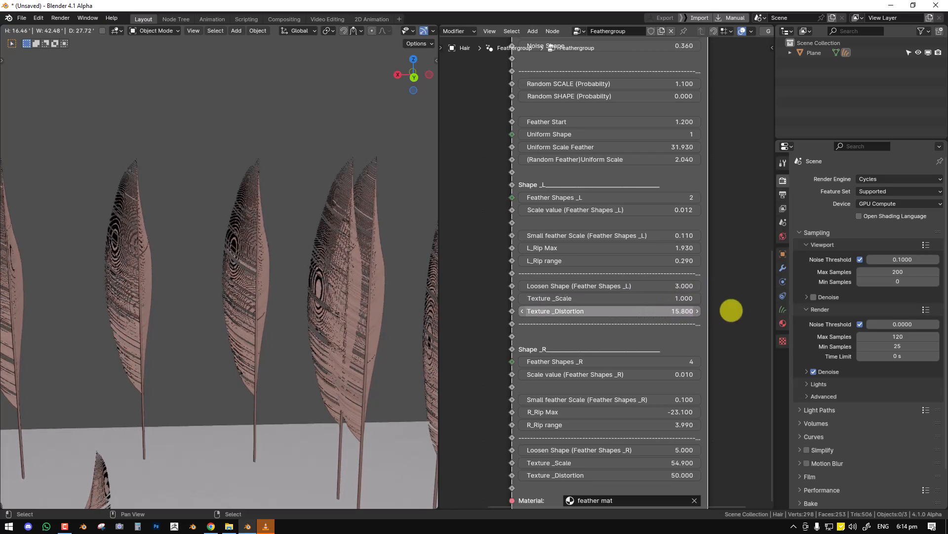
pyautogui.moveTo(832, 304); pyautogui.dragTo(733, 307)
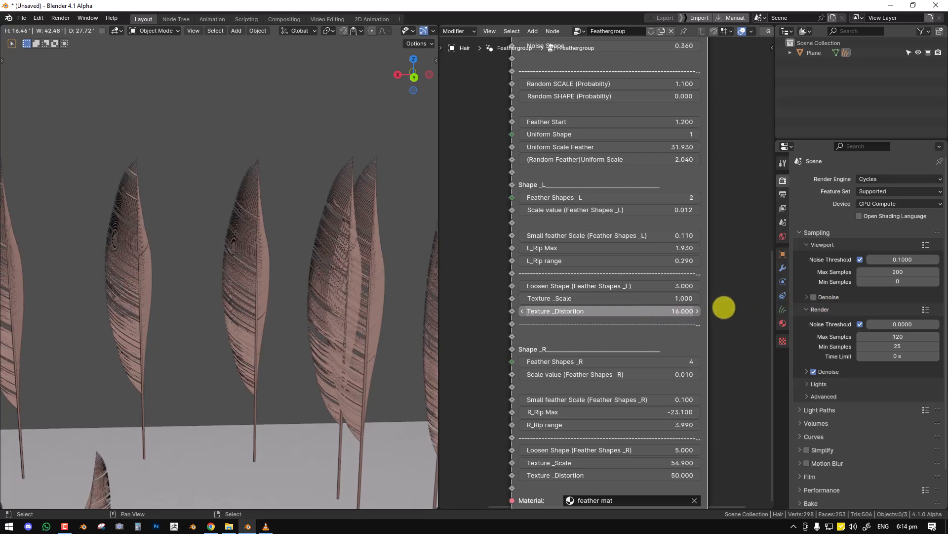
pyautogui.moveTo(793, 306); pyautogui.dragTo(795, 307)
# Step: Set the Shape _L Texture_Distortion to 1.000 and lower its Texture_Scale to 0.680
pyautogui.moveTo(656, 300)
pyautogui.mouseDown()
pyautogui.moveTo(658, 312)
pyautogui.moveTo(657, 291)
pyautogui.moveTo(674, 299)
pyautogui.moveTo(660, 302)
pyautogui.mouseUp()
pyautogui.write('1')
pyautogui.press('Return')
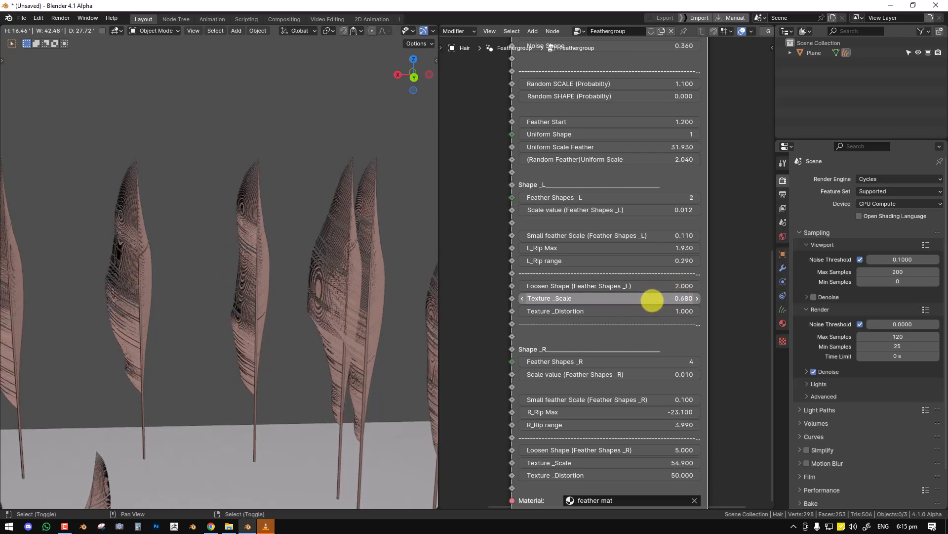
# Step: Set the Shape _L Texture_Scale to 0.700 and its Texture_Distortion to 0.870
pyautogui.moveTo(657, 299); pyautogui.dragTo(676, 303)
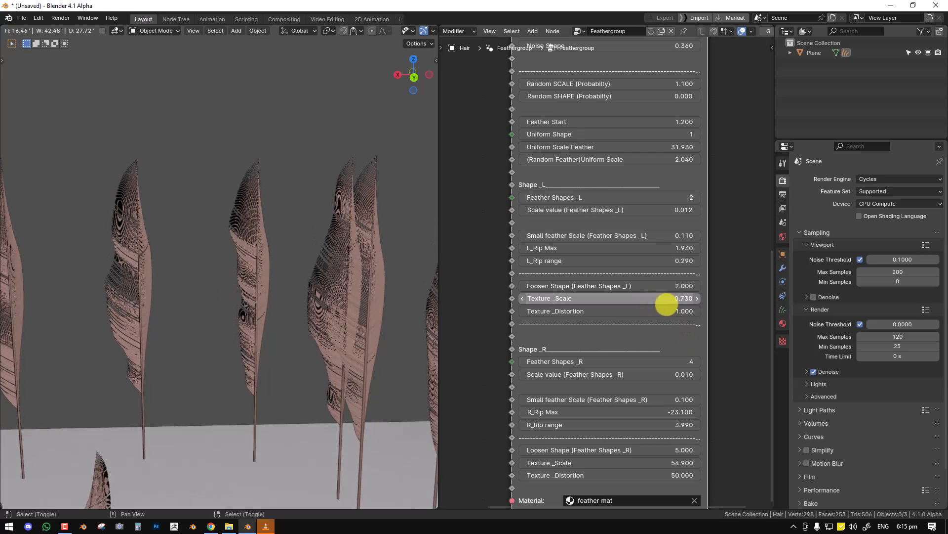
pyautogui.moveTo(666, 305)
pyautogui.mouseDown()
pyautogui.moveTo(677, 298)
pyautogui.moveTo(689, 311)
pyautogui.moveTo(662, 312)
pyautogui.moveTo(709, 307)
pyautogui.moveTo(675, 311)
pyautogui.mouseUp()
pyautogui.moveTo(638, 388); pyautogui.dragTo(632, 310, button='middle')
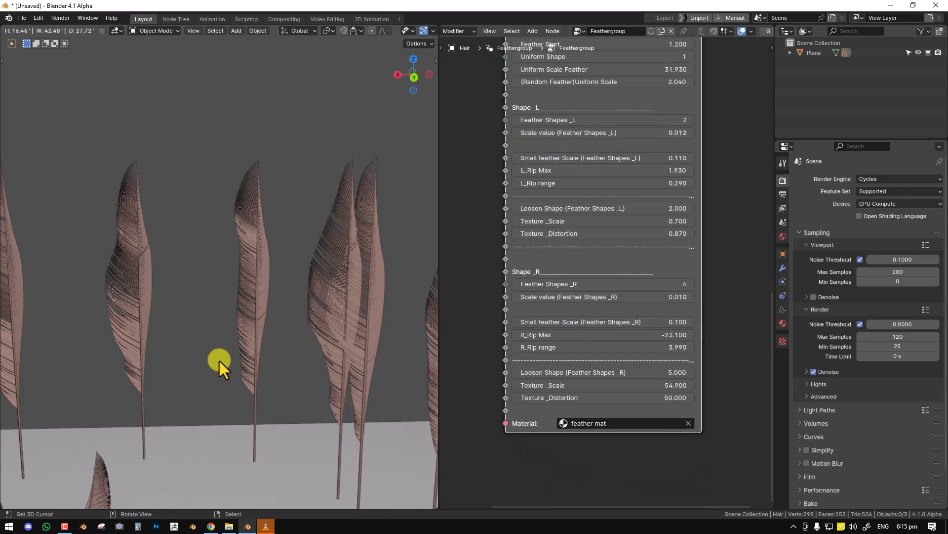
# Step: Set Loosen Shape (Feather Shapes _L) to 5.000 in the Shape _L section
pyautogui.moveTo(565, 358); pyautogui.dragTo(606, 319, button='middle')
pyautogui.scroll(1, 607, 318)
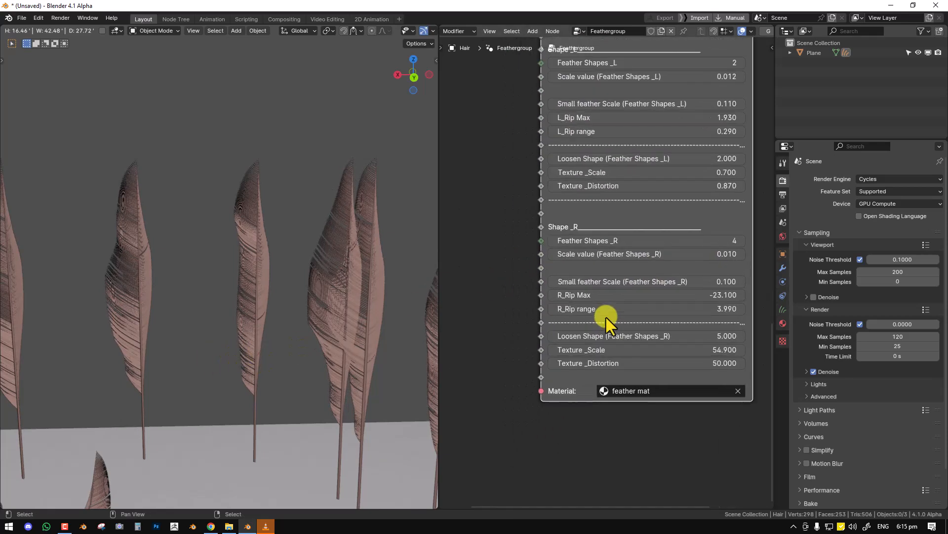
pyautogui.moveTo(628, 256); pyautogui.dragTo(596, 322, button='middle')
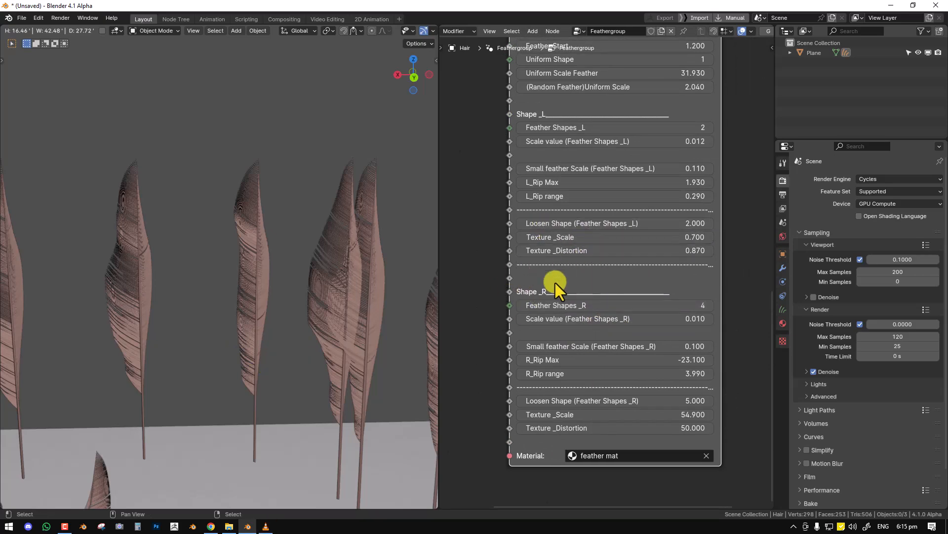
pyautogui.scroll(-1, 573, 387)
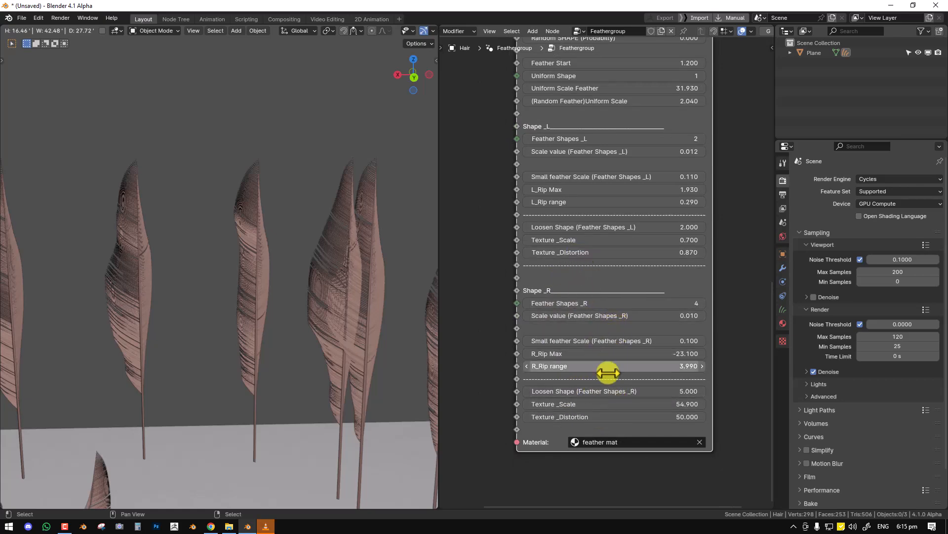
pyautogui.scroll(-2, 600, 311)
pyautogui.scroll(1, 582, 320)
pyautogui.scroll(-5, 556, 314)
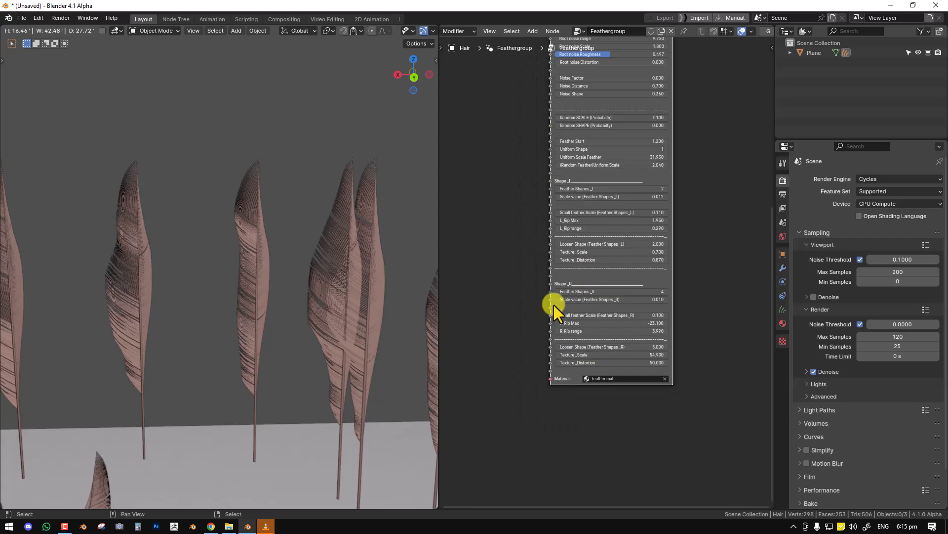
pyautogui.moveTo(597, 235); pyautogui.dragTo(578, 327, button='middle')
pyautogui.scroll(-2, 582, 319)
pyautogui.moveTo(608, 228); pyautogui.dragTo(588, 277, button='middle')
pyautogui.scroll(1, 596, 278)
pyautogui.scroll(1, 596, 278)
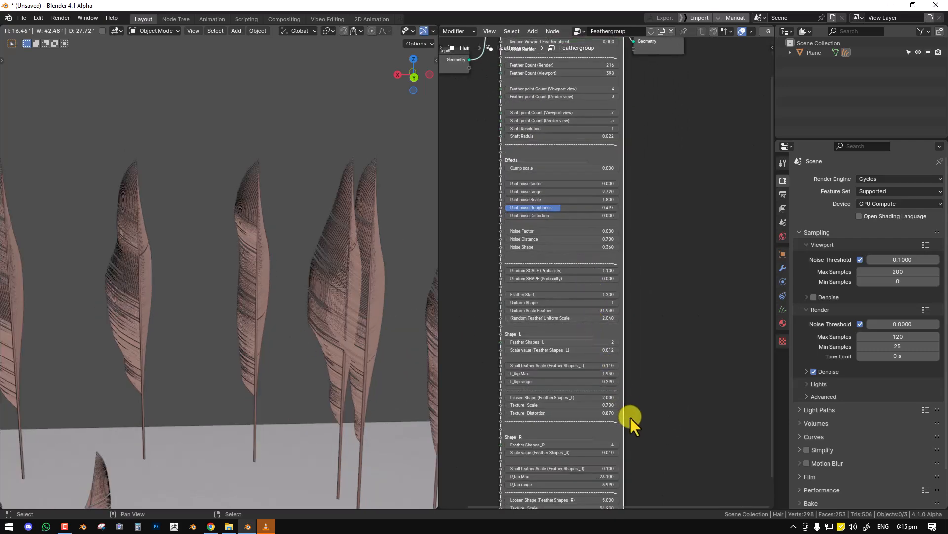
pyautogui.moveTo(599, 400); pyautogui.dragTo(746, 405)
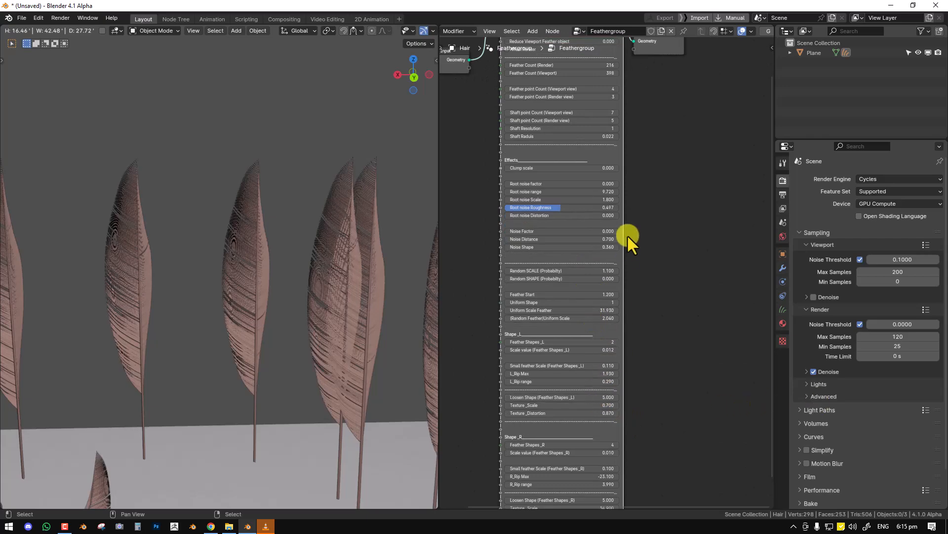
# Step: Open NodeGroup.012's node tree and examine the nodes inside the upper blue Line frame
pyautogui.moveTo(614, 130); pyautogui.dragTo(618, 238, button='middle')
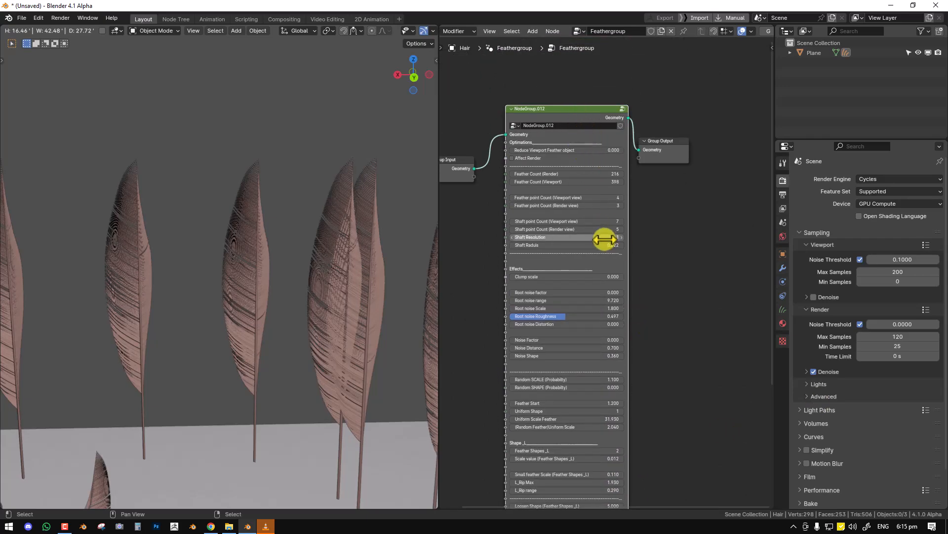
pyautogui.press('Tab')
pyautogui.scroll(-4, 598, 244)
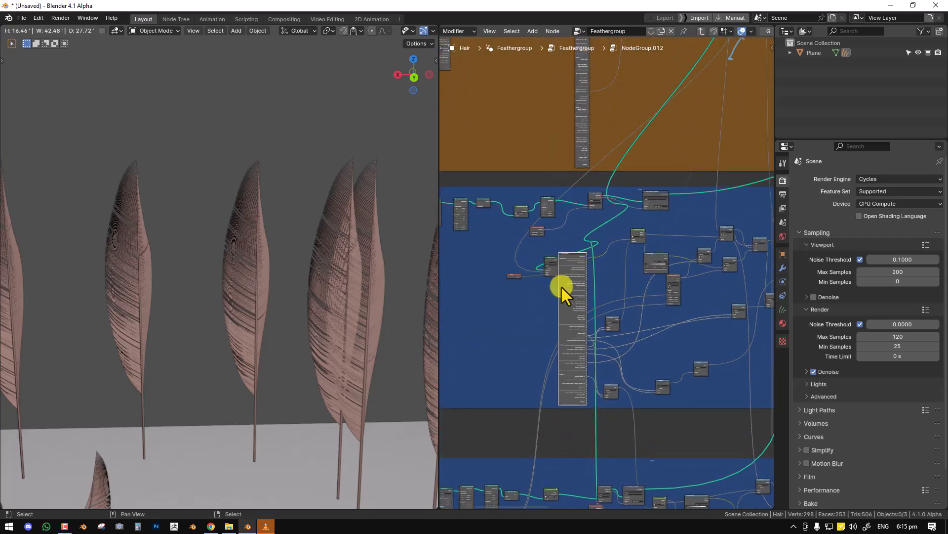
pyautogui.scroll(-3, 446, 298)
pyautogui.scroll(-3, 570, 265)
pyautogui.scroll(-8, 564, 261)
pyautogui.moveTo(614, 284); pyautogui.dragTo(580, 275, button='middle')
pyautogui.scroll(8, 583, 267)
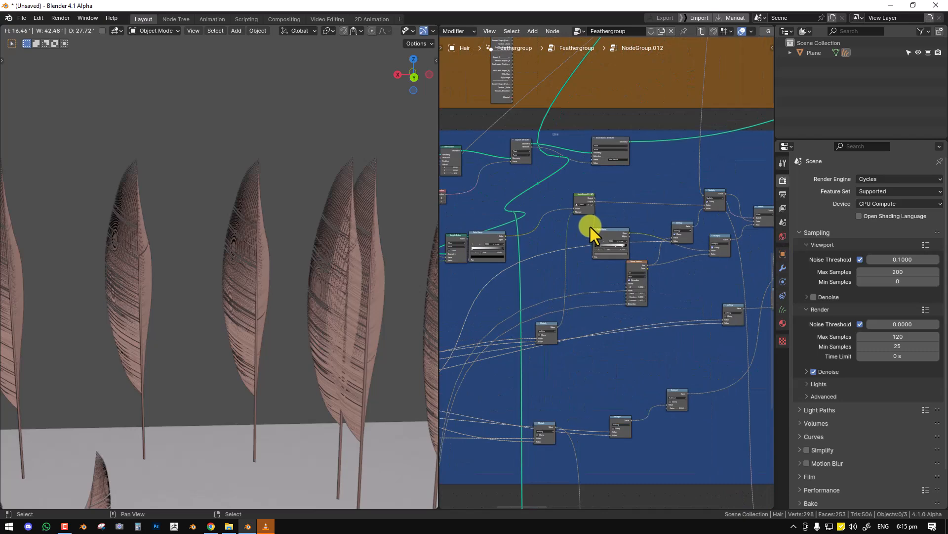
pyautogui.scroll(3, 589, 226)
# Step: Open the nested group node with Value and Number inputs in the Line frame and examine its Float Curve nodes and Value Switch.001
pyautogui.moveTo(569, 253); pyautogui.dragTo(526, 254)
pyautogui.scroll(1, 560, 257)
pyautogui.moveTo(541, 262); pyautogui.dragTo(682, 260, button='middle')
pyautogui.scroll(1, 682, 260)
pyautogui.moveTo(639, 241); pyautogui.dragTo(614, 247)
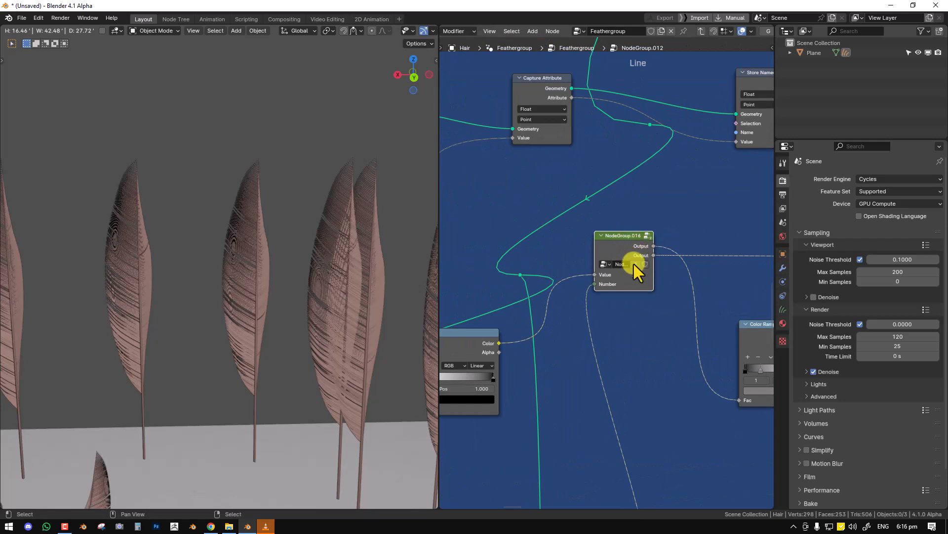
pyautogui.press('Tab')
pyautogui.scroll(-2, 640, 262)
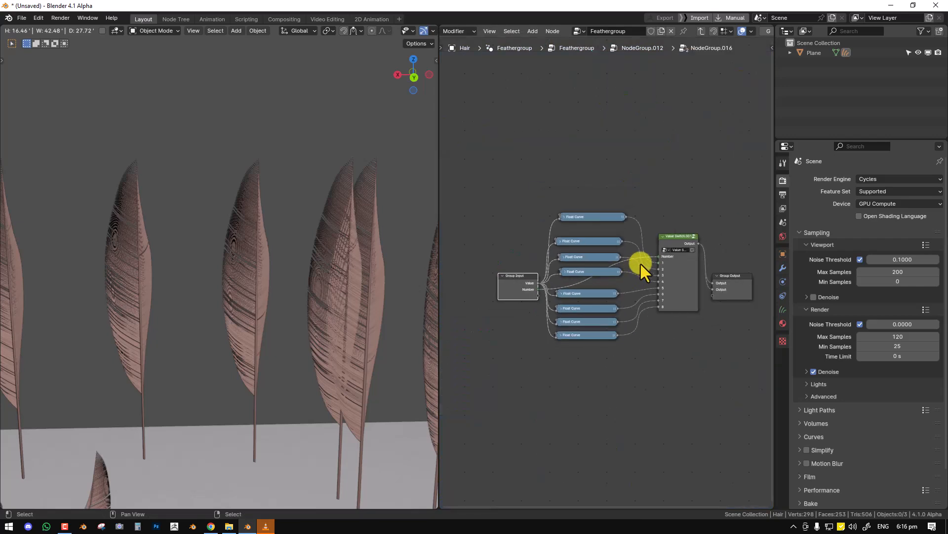
pyautogui.scroll(1, 603, 241)
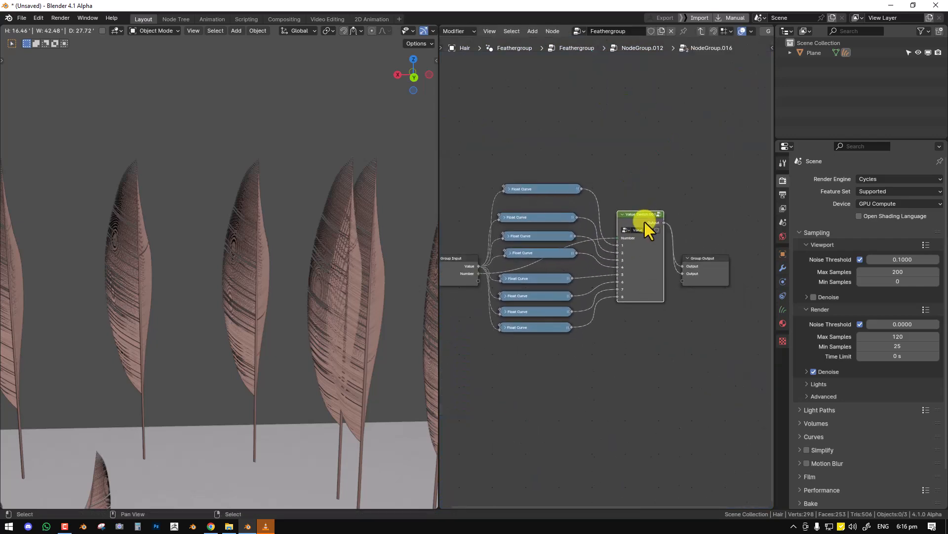
pyautogui.scroll(2, 593, 212)
pyautogui.moveTo(556, 206); pyautogui.dragTo(587, 218, button='middle')
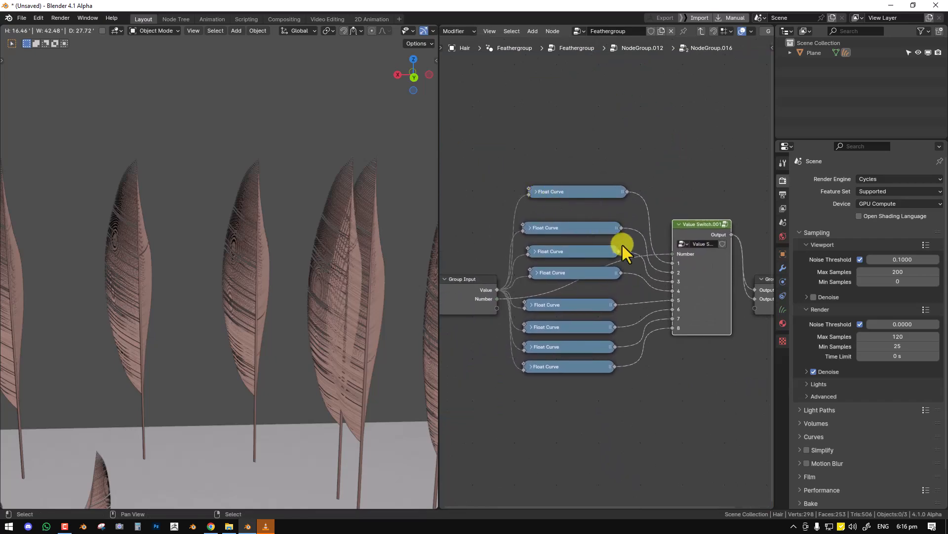
# Step: Show the HairBrick feather parameters beside the 3D view and open the Value Switch.001 group
pyautogui.press('n')
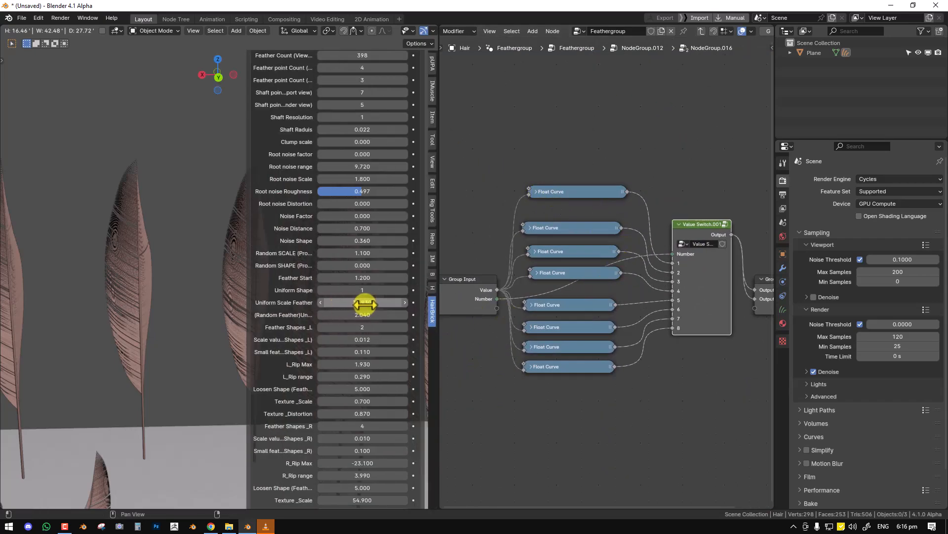
pyautogui.press('Tab')
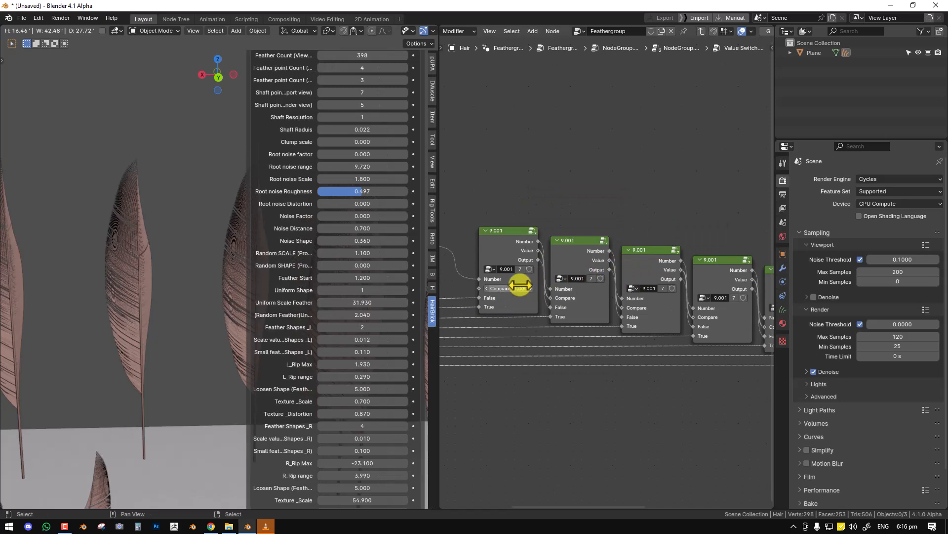
pyautogui.scroll(-3, 526, 282)
# Step: Return to the NodeGroup.012 level and examine the nodes at the start of the Line frame
pyautogui.press('Tab')
pyautogui.press('Tab')
pyautogui.press('Tab')
pyautogui.press('Tab')
pyautogui.moveTo(500, 317); pyautogui.dragTo(687, 298, button='middle')
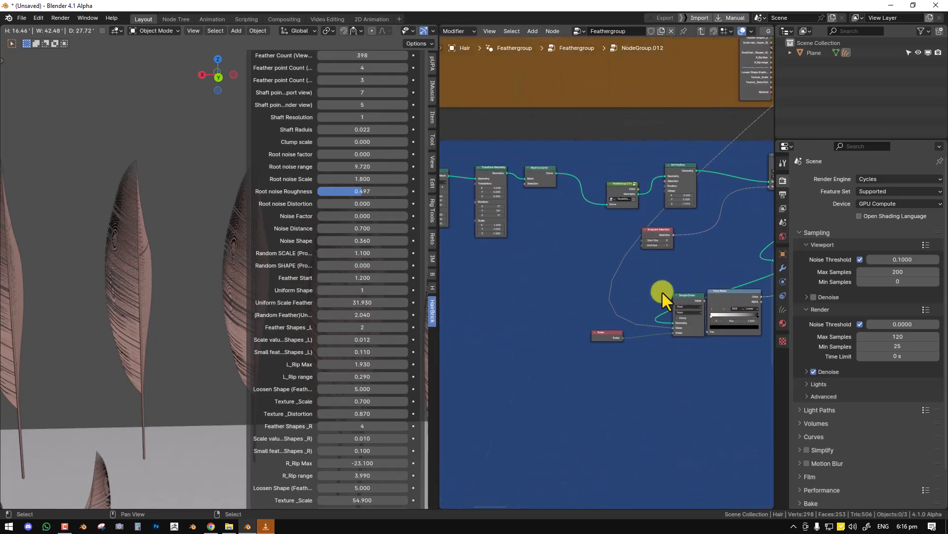
pyautogui.scroll(-2, 607, 272)
pyautogui.moveTo(632, 290); pyautogui.dragTo(559, 225, button='middle')
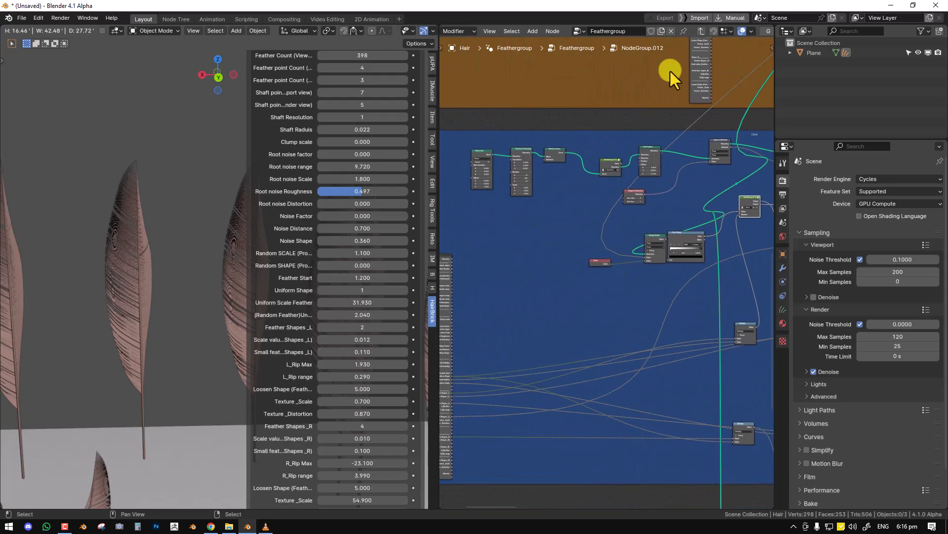
# Step: Exit to the Feathergroup level, reopen NodeGroup.012 and look over the orange guide curve frame
pyautogui.press('Tab')
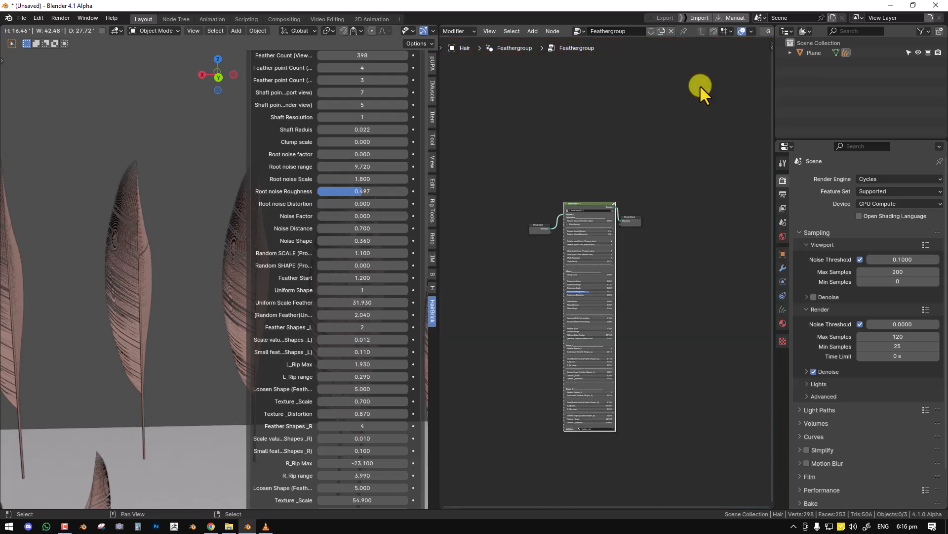
pyautogui.scroll(2, 610, 227)
pyautogui.scroll(2, 567, 346)
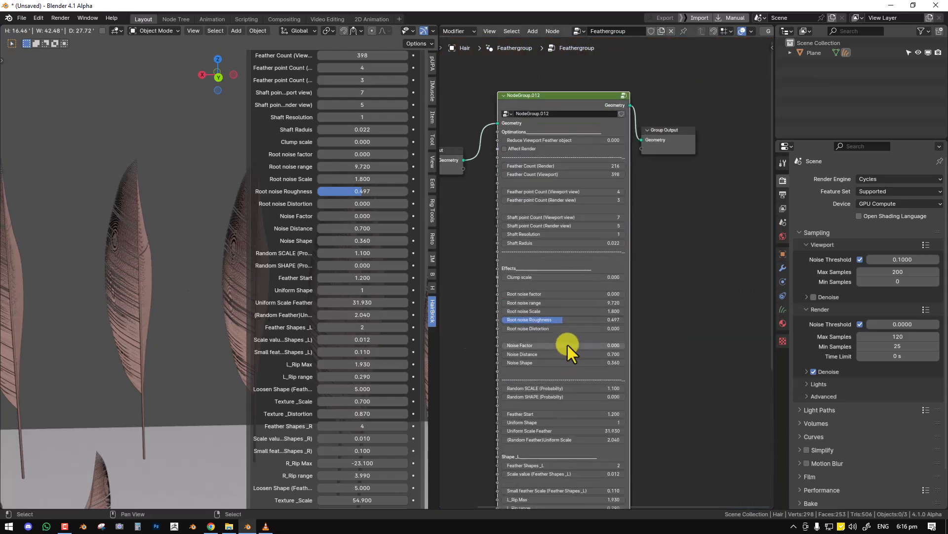
pyautogui.press('Tab')
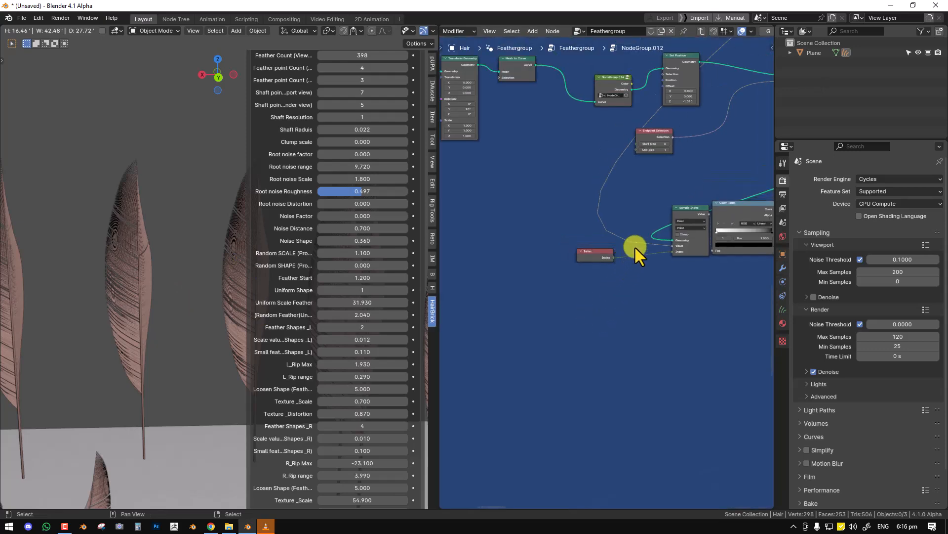
pyautogui.moveTo(659, 234); pyautogui.dragTo(631, 410, button='middle')
pyautogui.moveTo(618, 217); pyautogui.dragTo(496, 299, button='middle')
pyautogui.moveTo(494, 264); pyautogui.dragTo(664, 277, button='middle')
pyautogui.scroll(2, 664, 278)
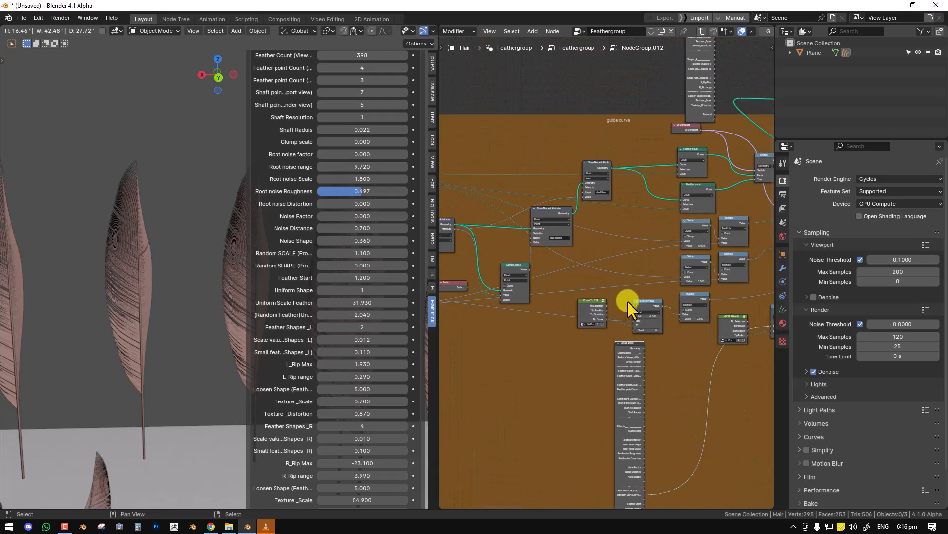
pyautogui.moveTo(668, 221); pyautogui.dragTo(626, 253, button='middle')
# Step: Maximize the node editor and examine the node connections across the guide curve frame
pyautogui.hotkey('ctrl', 'space')
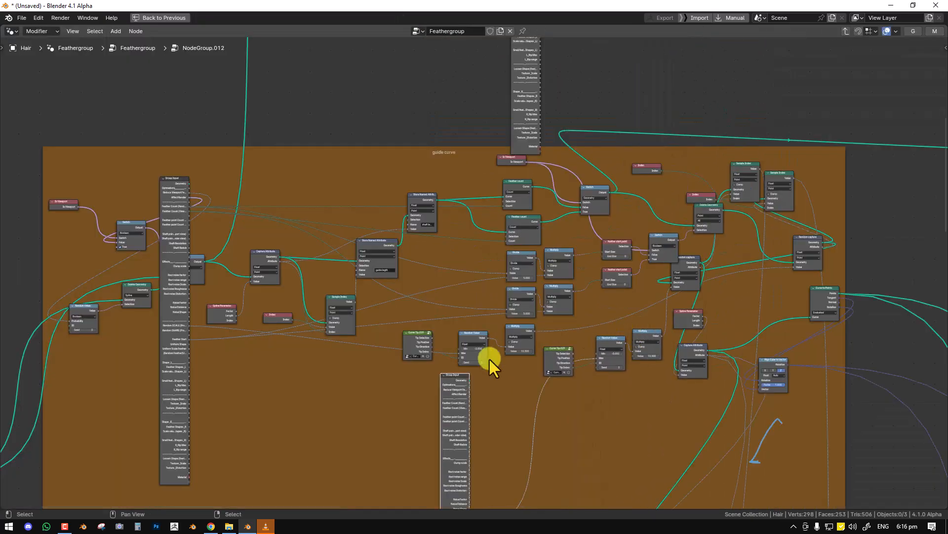
pyautogui.moveTo(490, 354); pyautogui.dragTo(644, 345, button='middle')
pyautogui.scroll(4, 644, 345)
pyautogui.scroll(4, 290, 360)
pyautogui.moveTo(208, 394); pyautogui.dragTo(179, 372)
pyautogui.moveTo(566, 209); pyautogui.dragTo(382, 242, button='middle')
pyautogui.scroll(-6, 459, 276)
pyautogui.scroll(-2, 458, 277)
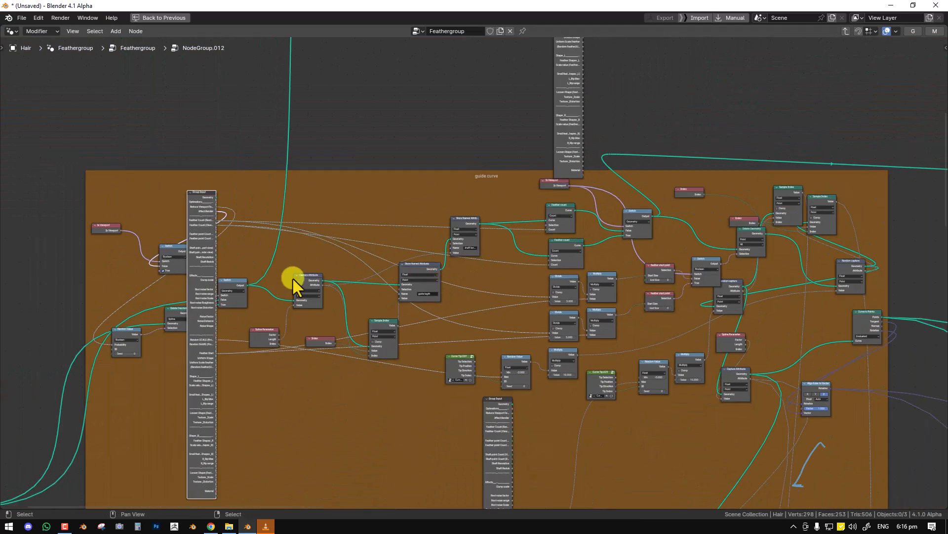
pyautogui.scroll(2, 515, 249)
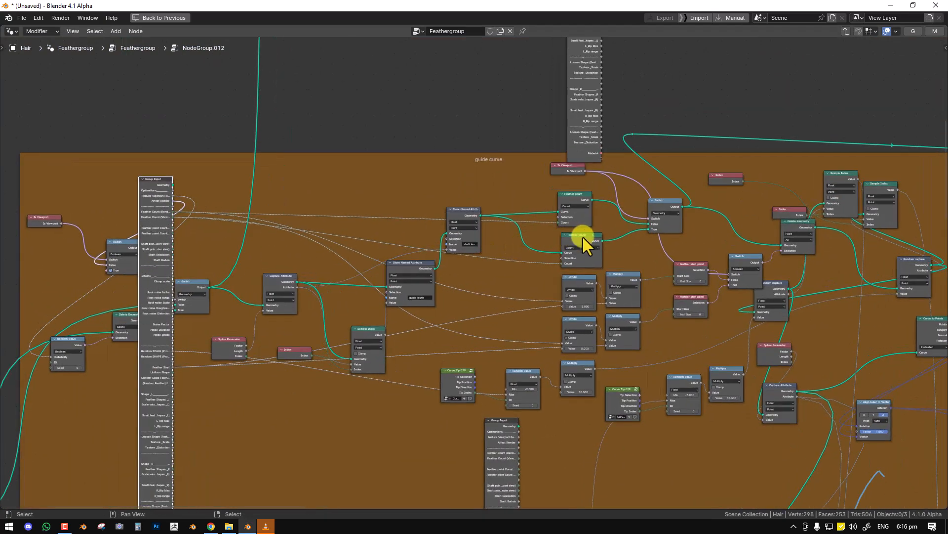
pyautogui.scroll(-7, 571, 324)
# Step: Examine the two blue frames below the guide curve frame and select the lower one
pyautogui.moveTo(561, 343); pyautogui.dragTo(450, 141, button='middle')
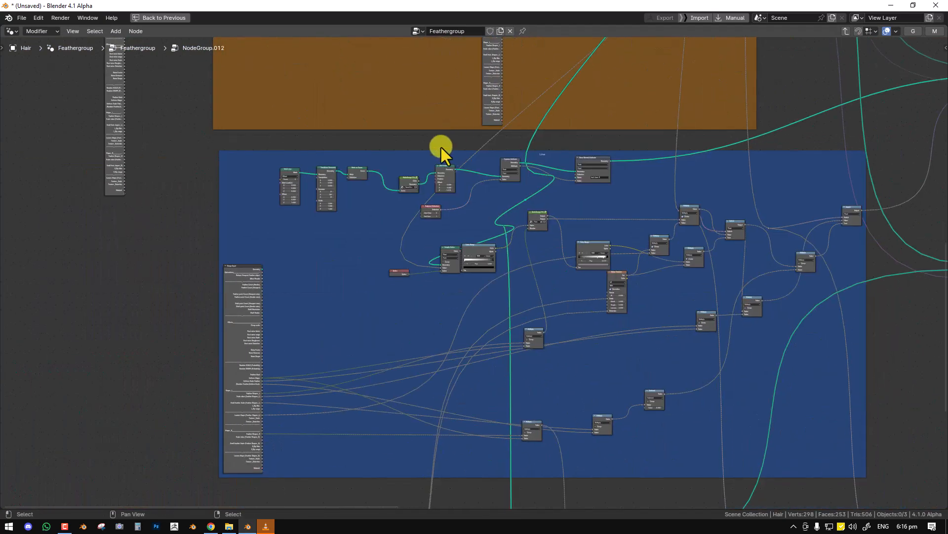
pyautogui.moveTo(418, 159)
pyautogui.mouseDown()
pyautogui.moveTo(433, 149)
pyautogui.moveTo(418, 151)
pyautogui.mouseUp()
pyautogui.scroll(-3, 435, 207)
pyautogui.moveTo(441, 247); pyautogui.dragTo(449, 122, button='middle')
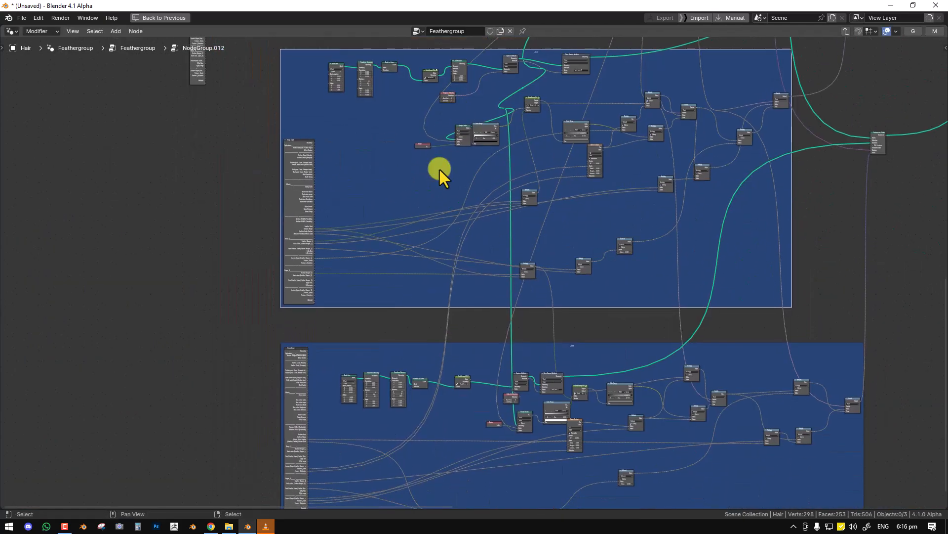
pyautogui.click(448, 351)
pyautogui.click(461, 345)
pyautogui.scroll(4, 477, 271)
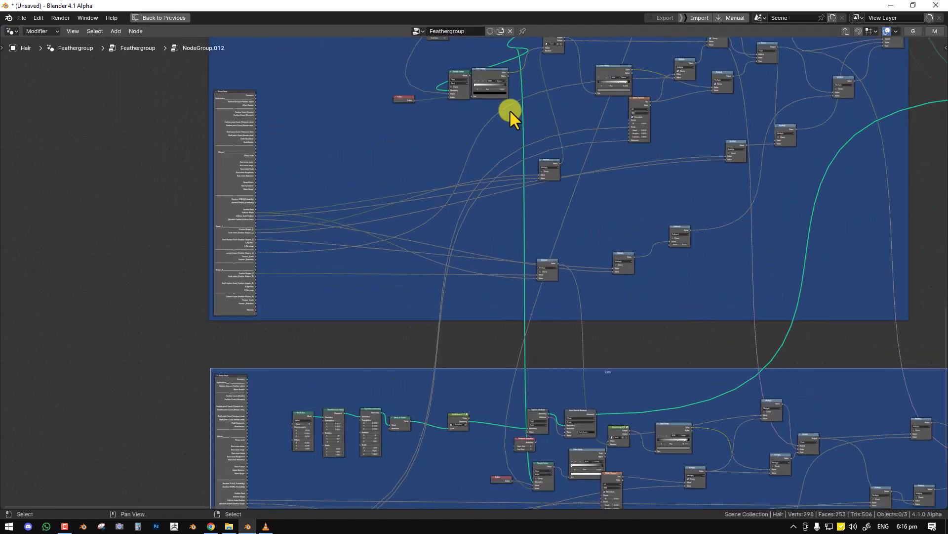
# Step: Open the nested group NodeGroup.016 from the upper blue Line frame in the maximized editor
pyautogui.moveTo(511, 113); pyautogui.dragTo(400, 303, button='middle')
pyautogui.scroll(3, 437, 269)
pyautogui.scroll(2, 437, 269)
pyautogui.moveTo(350, 258)
pyautogui.mouseDown()
pyautogui.moveTo(360, 245)
pyautogui.moveTo(345, 251)
pyautogui.mouseUp()
pyautogui.click(427, 190)
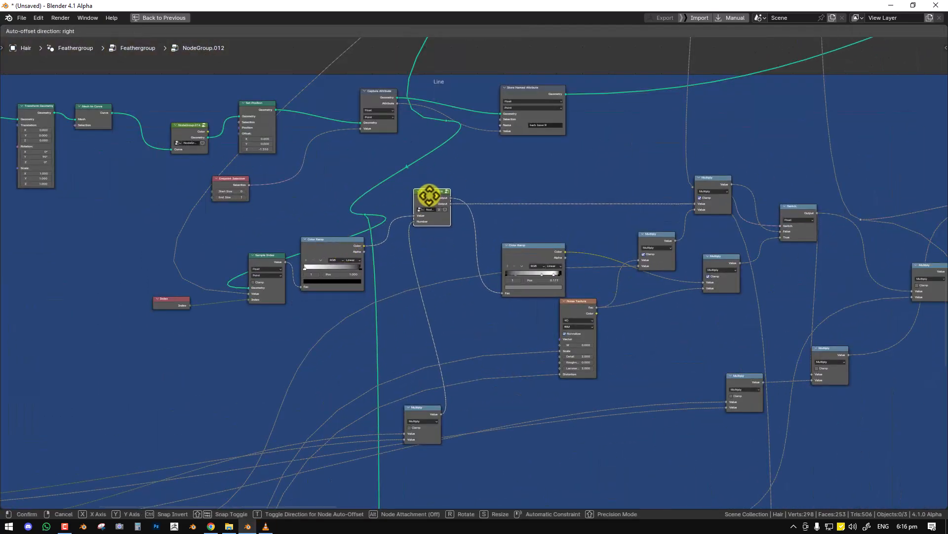
pyautogui.press('Tab')
pyautogui.scroll(1, 540, 205)
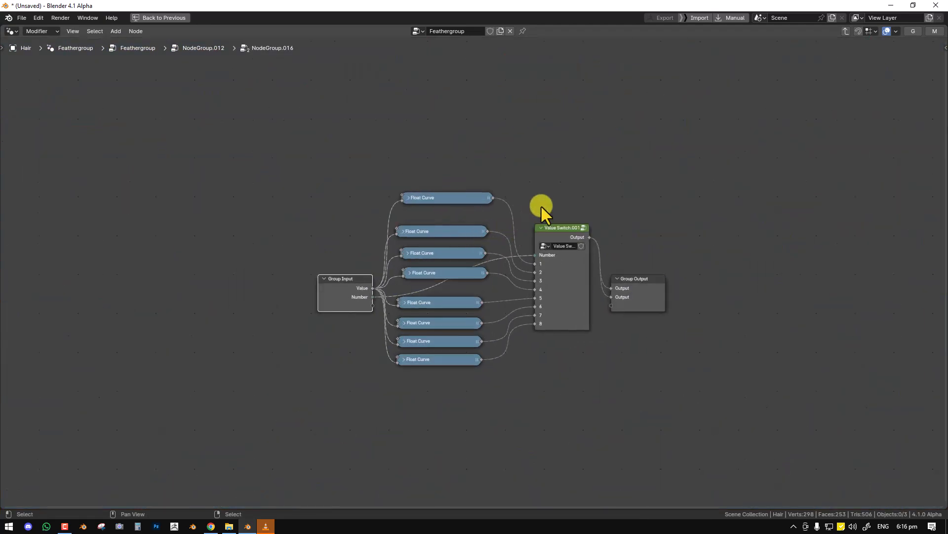
# Step: Expand the topmost Float Curve node, place it above the other curves and restore the split editor layout
pyautogui.click(410, 197)
pyautogui.moveTo(436, 201); pyautogui.dragTo(447, 107)
pyautogui.hotkey('ctrl', 'space')
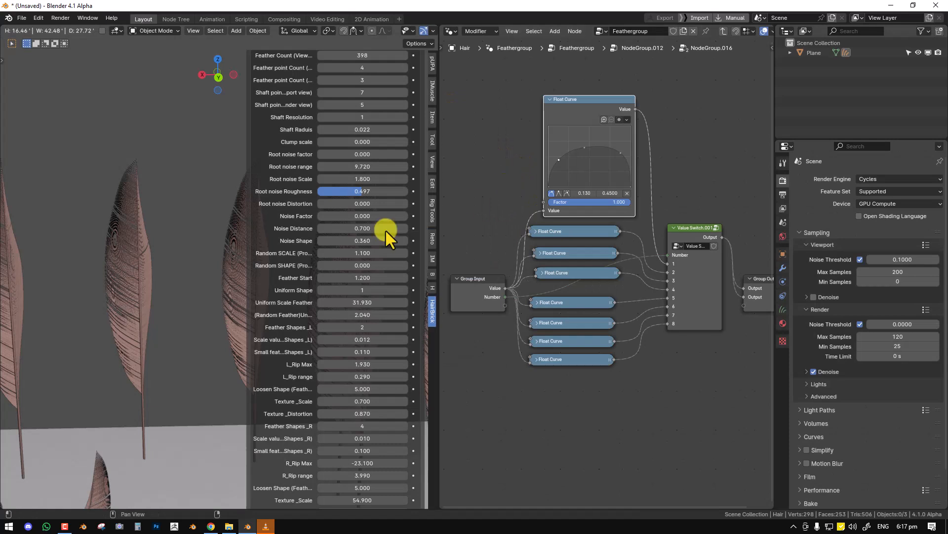
# Step: Move the left control point of the expanded Float Curve to about 0.279, 0.243
pyautogui.moveTo(561, 163); pyautogui.dragTo(570, 170)
pyautogui.scroll(-1, 612, 210)
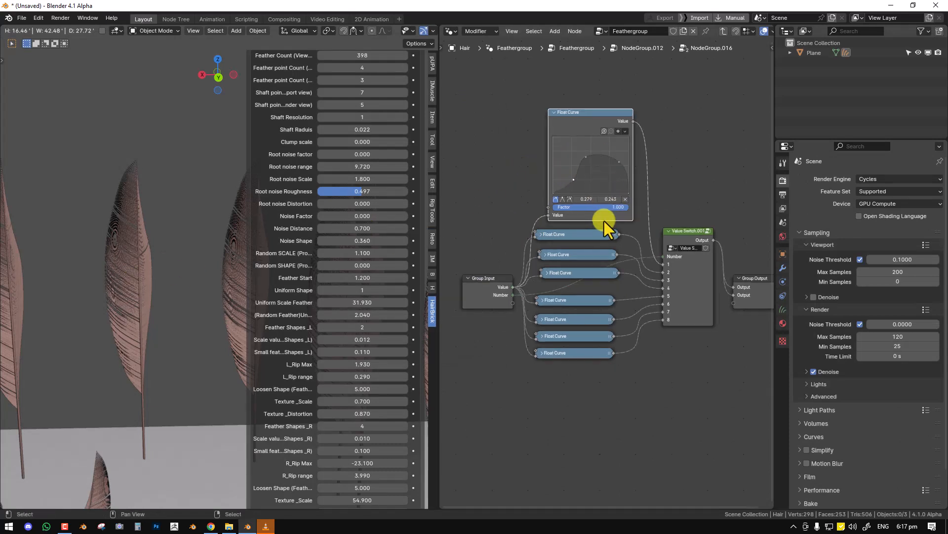
pyautogui.moveTo(660, 254); pyautogui.dragTo(599, 244, button='middle')
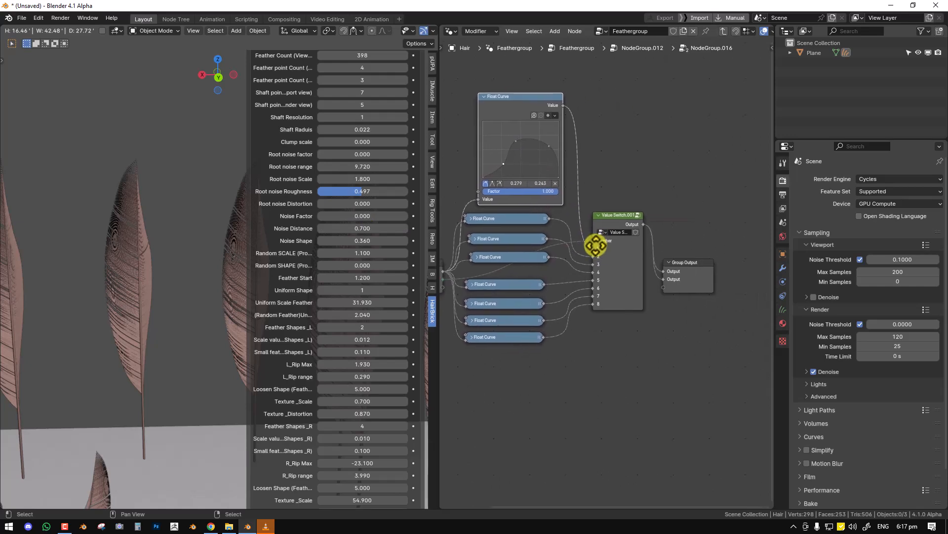
# Step: Reposition the Value Switch.001 node lower, beside the collapsed Float Curve nodes
pyautogui.moveTo(626, 227); pyautogui.dragTo(605, 270)
pyautogui.moveTo(581, 191); pyautogui.dragTo(677, 224, button='middle')
pyautogui.scroll(-3, 597, 218)
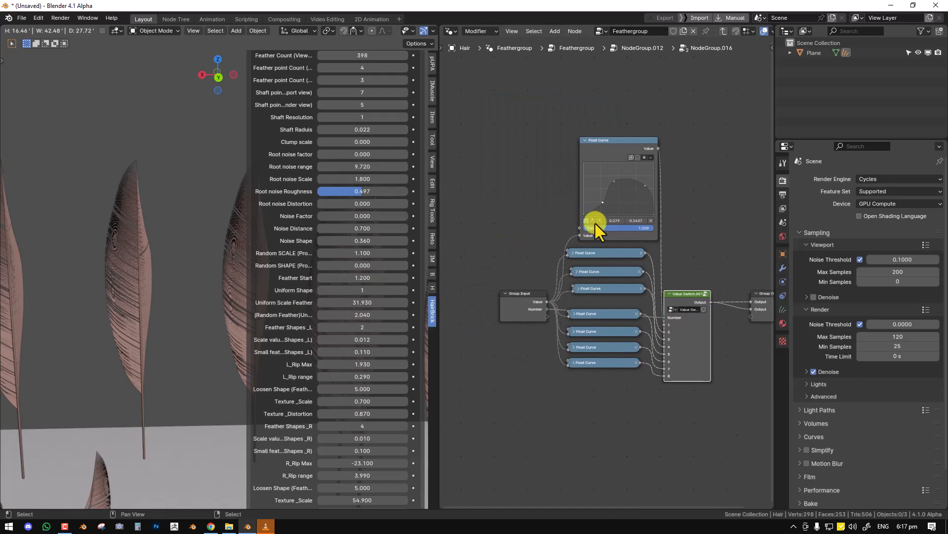
# Step: Inspect the contents of the Value Switch.001 group and go back up to the NodeGroup.012 level
pyautogui.press('Tab')
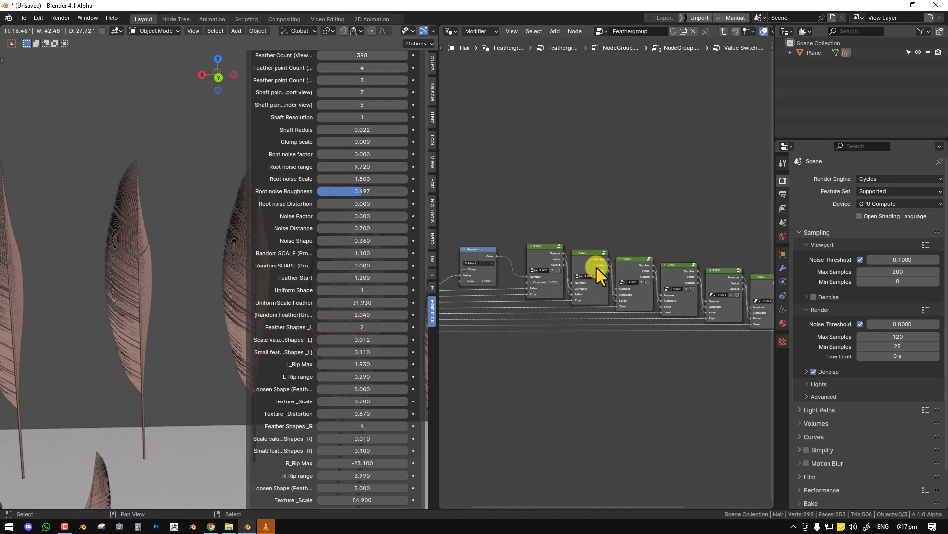
pyautogui.press('Tab')
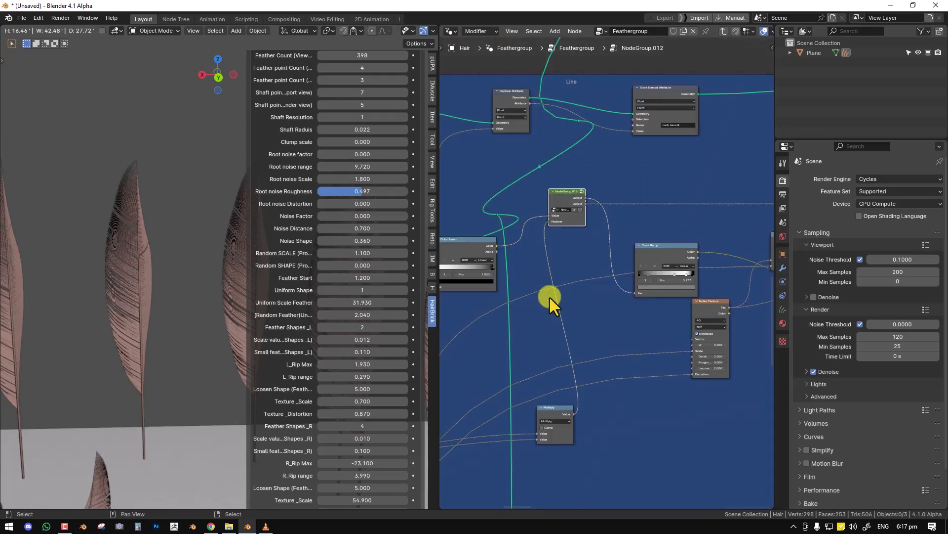
pyautogui.press('Tab')
# Step: Spread out the Color Ramp, nested NodeGroup and Multiply nodes in the upper blue Line frame
pyautogui.moveTo(537, 269); pyautogui.dragTo(585, 235)
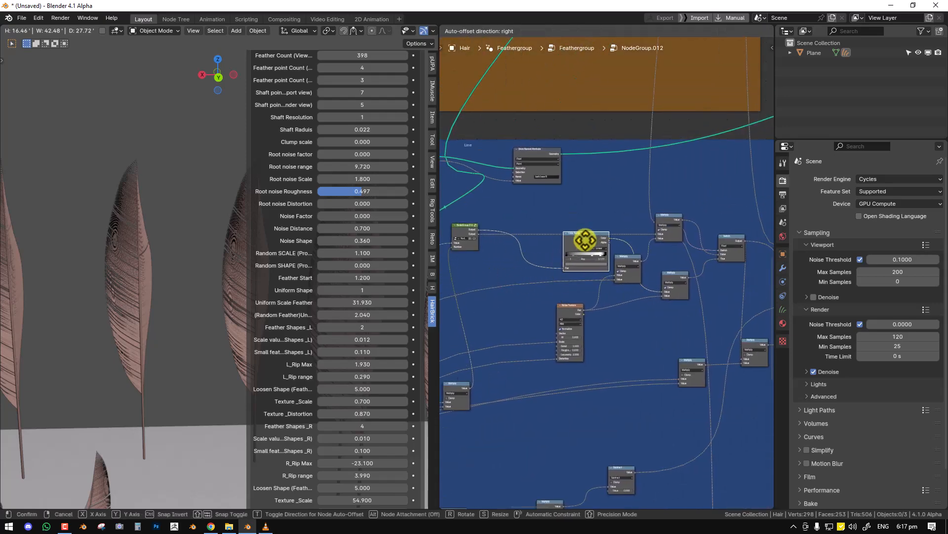
pyautogui.moveTo(459, 228)
pyautogui.mouseDown()
pyautogui.moveTo(510, 257)
pyautogui.moveTo(477, 229)
pyautogui.mouseUp()
pyautogui.moveTo(579, 242); pyautogui.dragTo(583, 261)
pyautogui.scroll(2, 520, 244)
pyautogui.moveTo(529, 249); pyautogui.dragTo(587, 246, button='middle')
pyautogui.hotkey('shift', 'a')
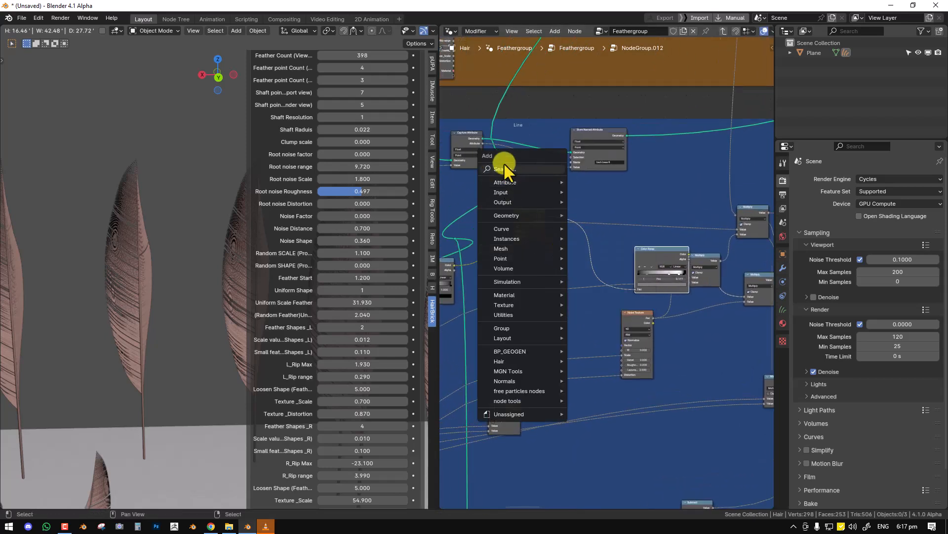
pyautogui.moveTo(509, 419); pyautogui.dragTo(469, 401)
# Step: Add a Float Curve node to the upper Line frame, near the Store Named Attribute node
pyautogui.hotkey('shift', 'a')
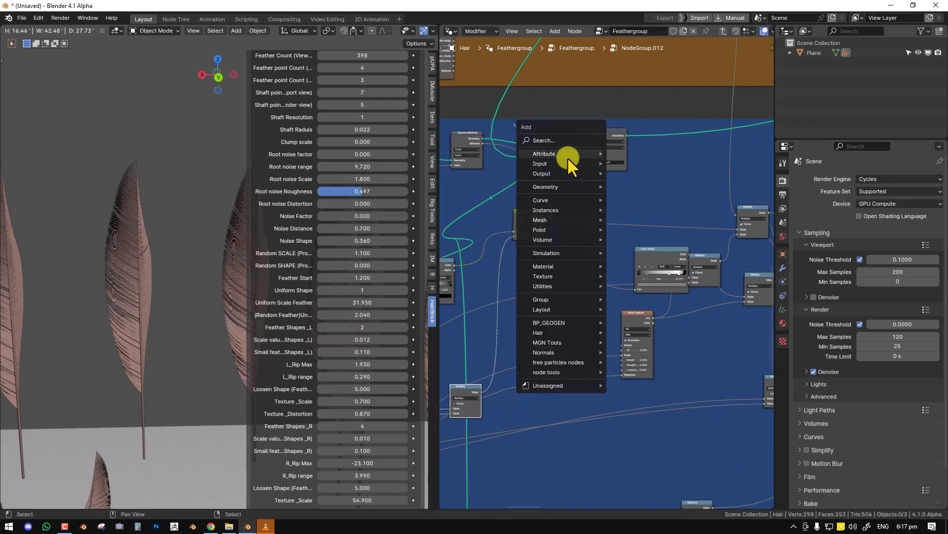
pyautogui.click(567, 139)
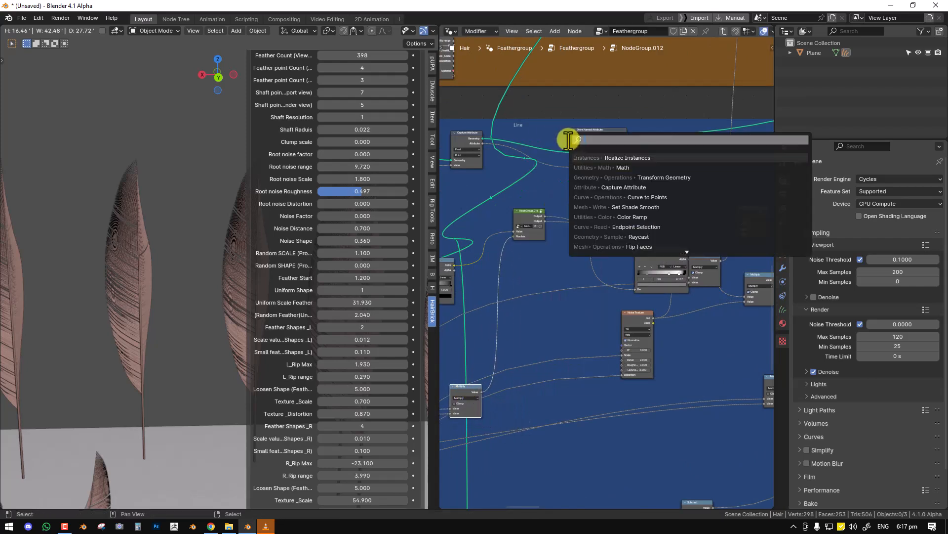
pyautogui.write('float')
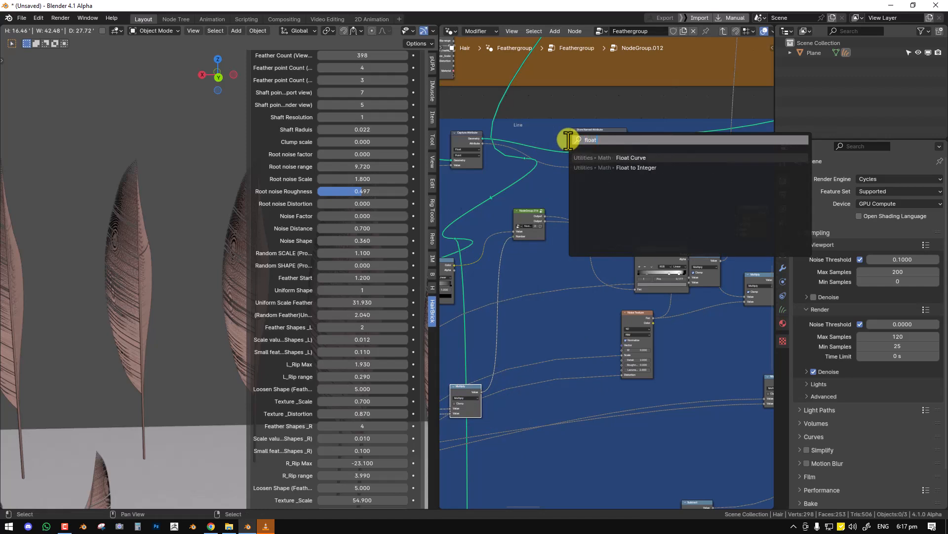
pyautogui.click(682, 158)
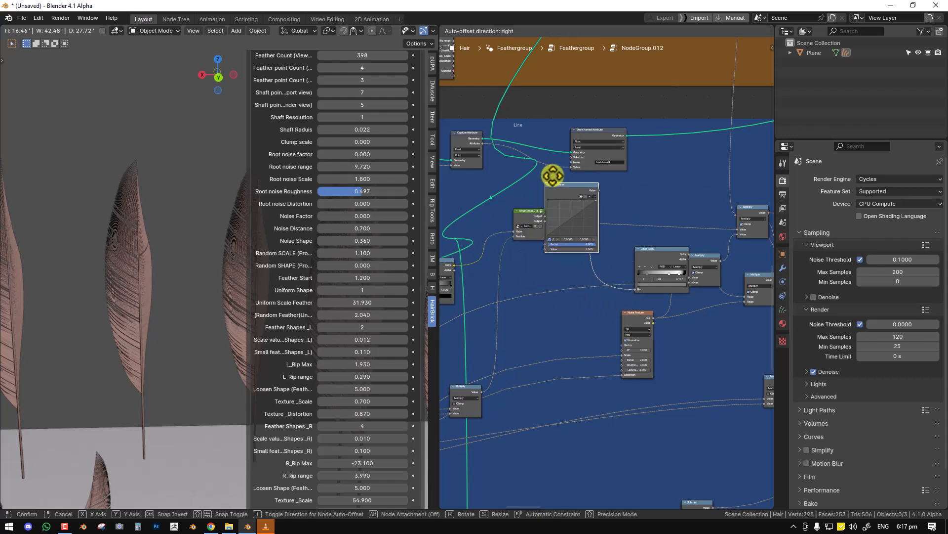
pyautogui.click(645, 140)
# Step: Move the new Float Curve between the first Color Ramp and the nested NodeGroup, and make room around it
pyautogui.moveTo(576, 245); pyautogui.dragTo(618, 262, button='middle')
pyautogui.scroll(2, 591, 258)
pyautogui.moveTo(510, 284); pyautogui.dragTo(488, 318, button='middle')
pyautogui.moveTo(526, 282)
pyautogui.mouseDown()
pyautogui.moveTo(514, 249)
pyautogui.moveTo(523, 265)
pyautogui.mouseUp()
pyautogui.moveTo(703, 238); pyautogui.dragTo(681, 257)
pyautogui.moveTo(717, 196); pyautogui.dragTo(485, 227)
pyautogui.moveTo(560, 263); pyautogui.dragTo(562, 298)
pyautogui.moveTo(627, 303); pyautogui.dragTo(541, 333, button='middle')
# Step: Wire the Float Curve from the first Color Ramp into the Multiply node and the second Color Ramp's factor
pyautogui.scroll(-1, 592, 342)
pyautogui.moveTo(599, 334)
pyautogui.mouseDown()
pyautogui.moveTo(598, 343)
pyautogui.moveTo(601, 326)
pyautogui.mouseUp()
pyautogui.moveTo(557, 317); pyautogui.dragTo(619, 317, button='middle')
pyautogui.scroll(-2, 602, 323)
pyautogui.moveTo(504, 268); pyautogui.dragTo(737, 306)
pyautogui.moveTo(644, 288); pyautogui.dragTo(657, 243, button='middle')
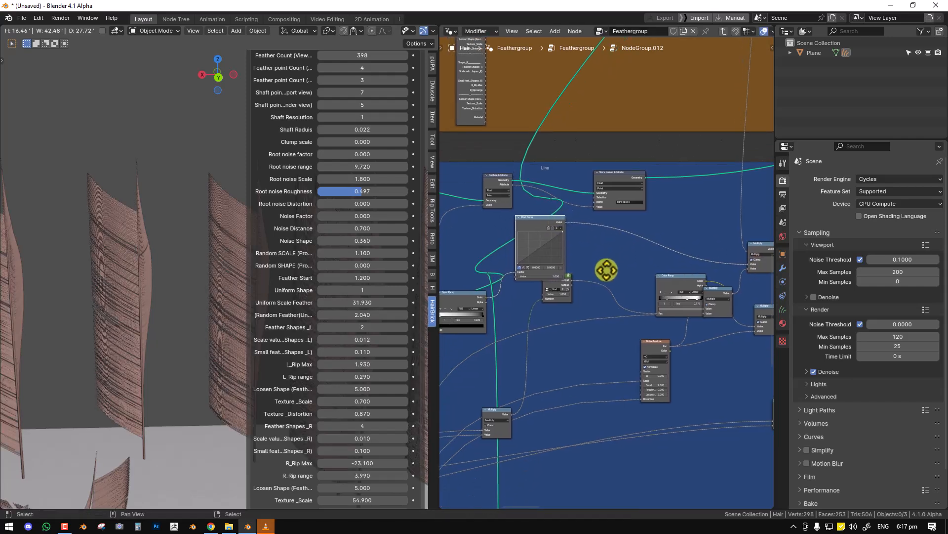
pyautogui.moveTo(570, 277)
pyautogui.mouseDown()
pyautogui.moveTo(562, 300)
pyautogui.moveTo(568, 281)
pyautogui.mouseUp()
pyautogui.moveTo(566, 218); pyautogui.dragTo(660, 309)
# Step: Shape the new Float Curve into a rounded arch and place the node beside the nested NodeGroup
pyautogui.moveTo(559, 258); pyautogui.dragTo(607, 261, button='middle')
pyautogui.scroll(4, 602, 239)
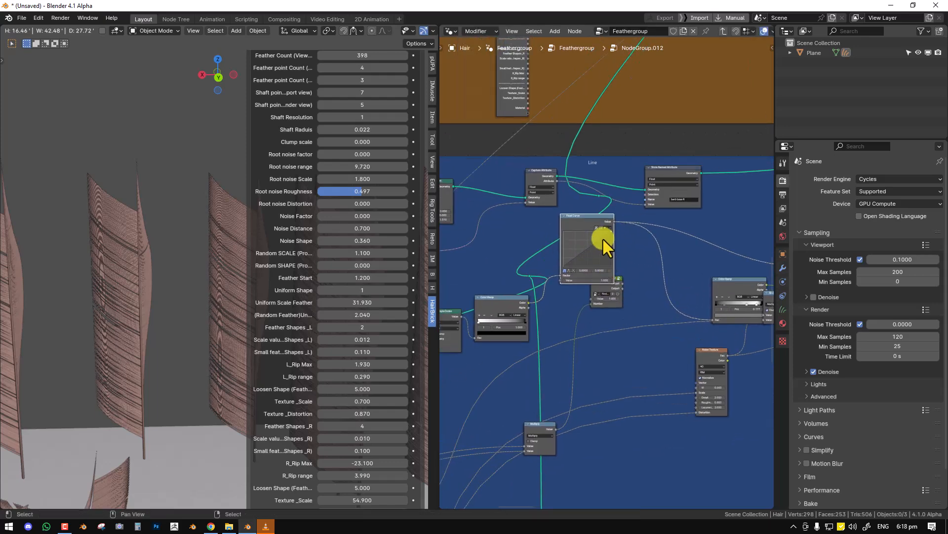
pyautogui.moveTo(611, 222)
pyautogui.mouseDown()
pyautogui.moveTo(618, 267)
pyautogui.moveTo(583, 260)
pyautogui.moveTo(588, 239)
pyautogui.mouseUp()
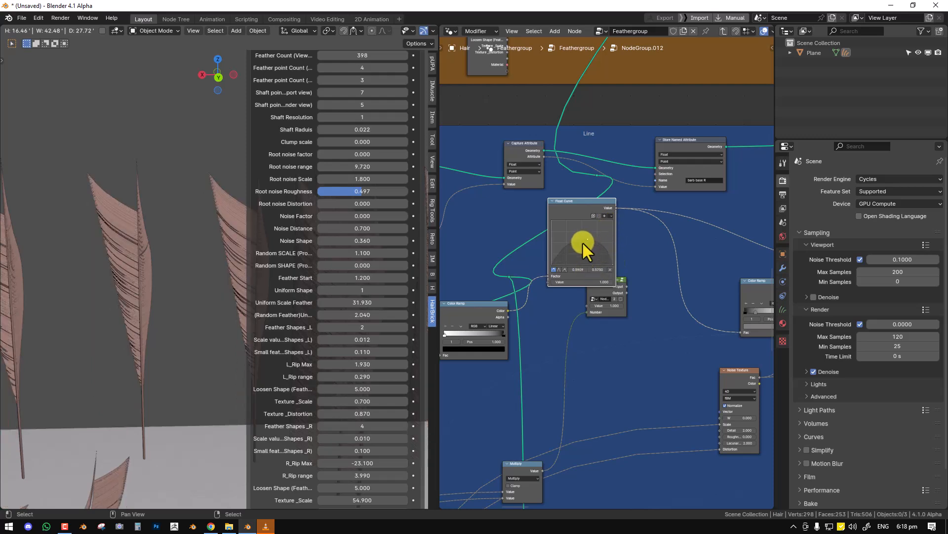
pyautogui.moveTo(564, 236); pyautogui.dragTo(651, 310)
pyautogui.moveTo(651, 310); pyautogui.dragTo(589, 233, button='middle')
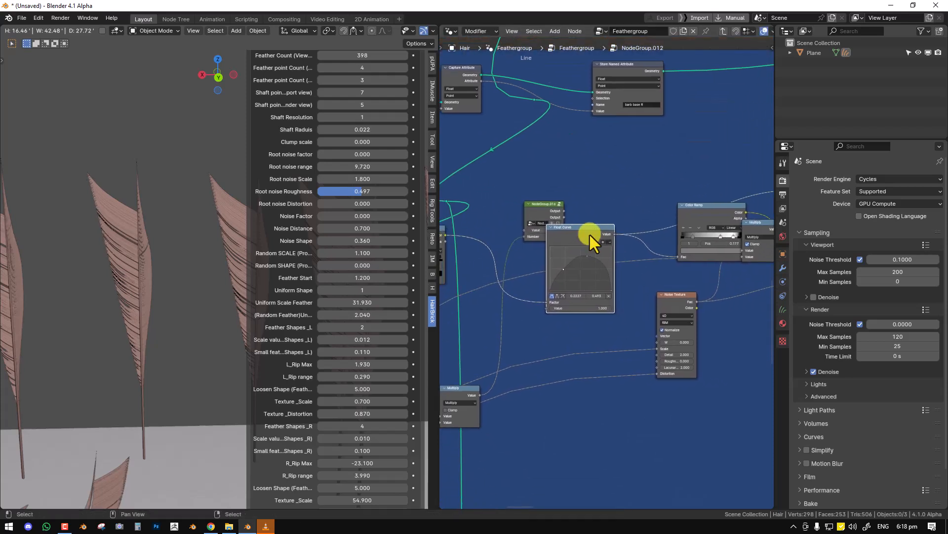
pyautogui.scroll(-1, 603, 265)
pyautogui.scroll(1, 604, 265)
pyautogui.moveTo(538, 326); pyautogui.dragTo(615, 269, button='middle')
pyautogui.scroll(-3, 614, 266)
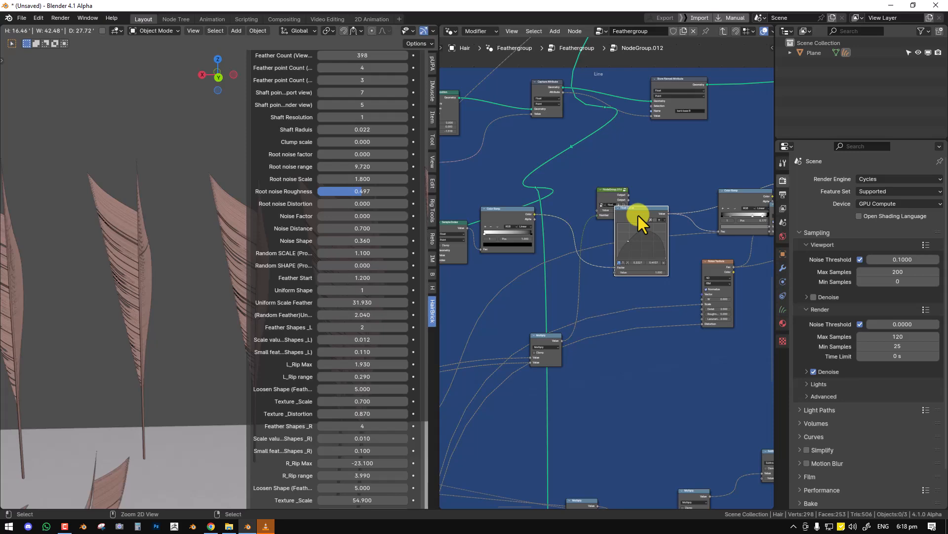
# Step: Try deleting the new Float Curve, and undo everything back through its curve edits, links and addition
pyautogui.hotkey('ctrl', 'x')
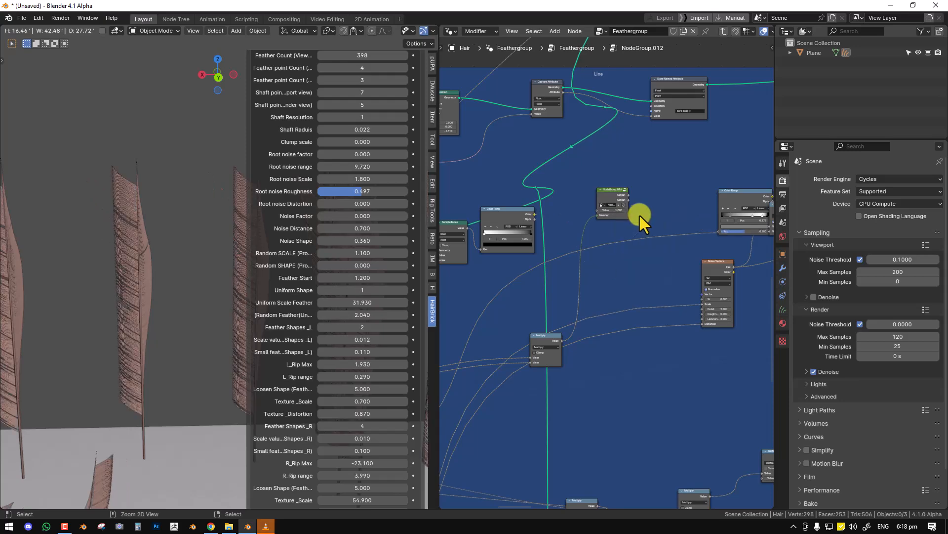
pyautogui.hotkey('ctrl', 'z')
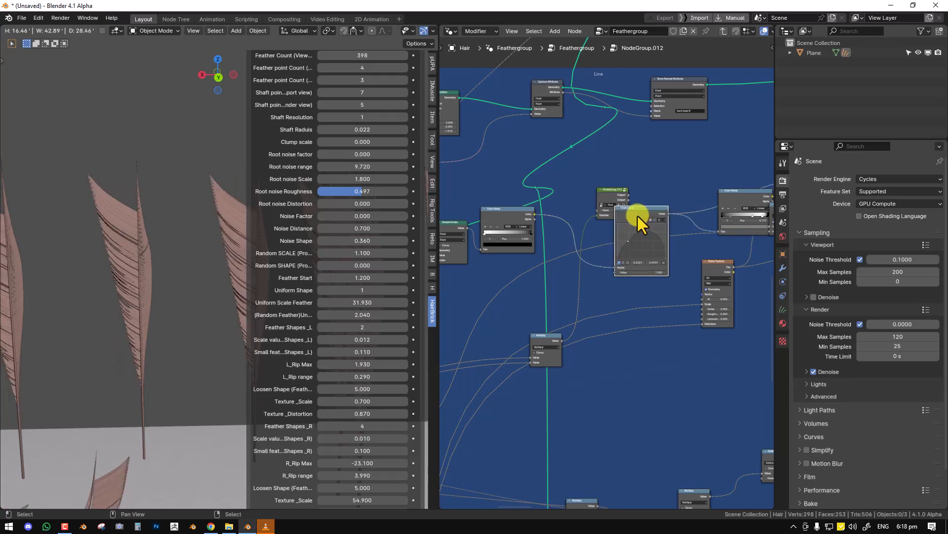
pyautogui.hotkey('ctrl', 'z')
pyautogui.hotkey('ctrl', 'z')
pyautogui.hotkey('ctrl', 'z')
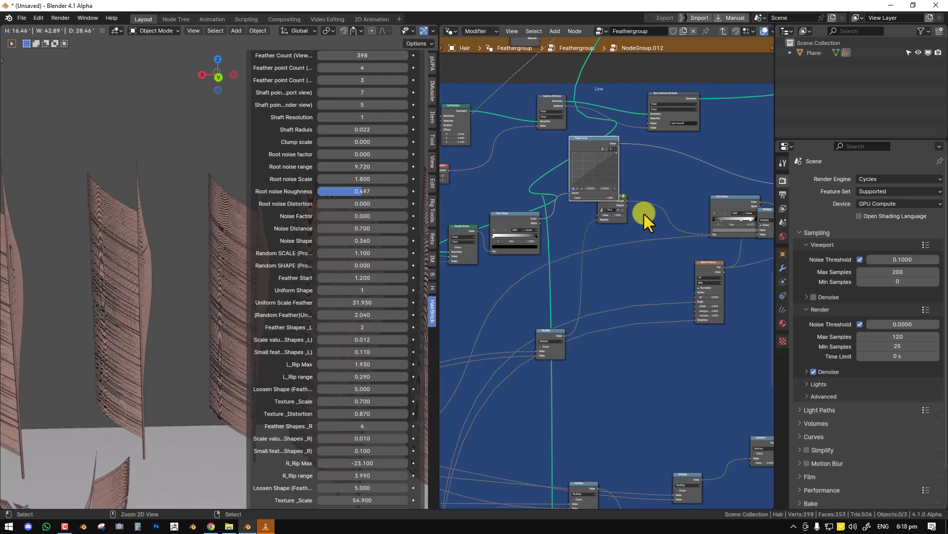
pyautogui.hotkey('ctrl', 'z')
pyautogui.hotkey('ctrl', 'z')
pyautogui.hotkey('ctrl', 'z')
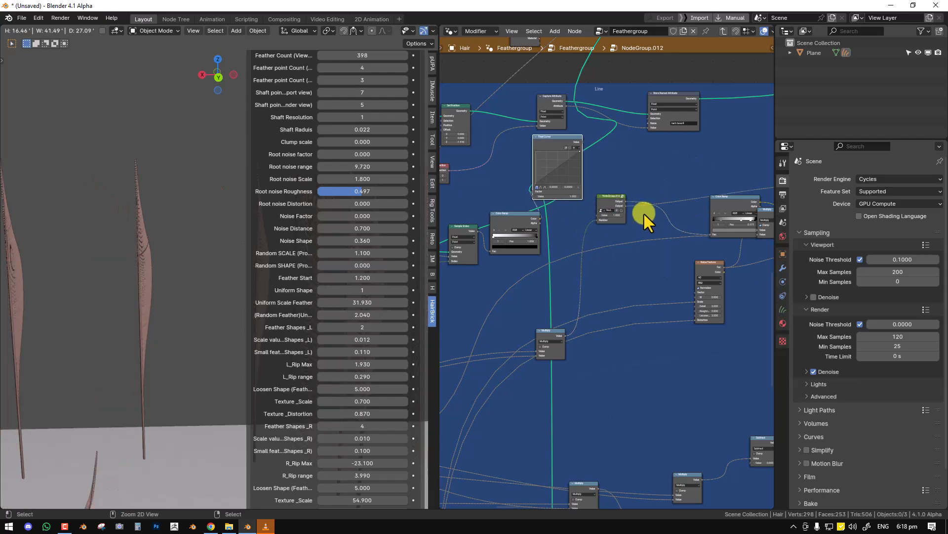
pyautogui.hotkey('ctrl', 'z')
pyautogui.hotkey('ctrl', 'z')
pyautogui.hotkey('ctrl', 'z')
pyautogui.hotkey('ctrl', 'z')
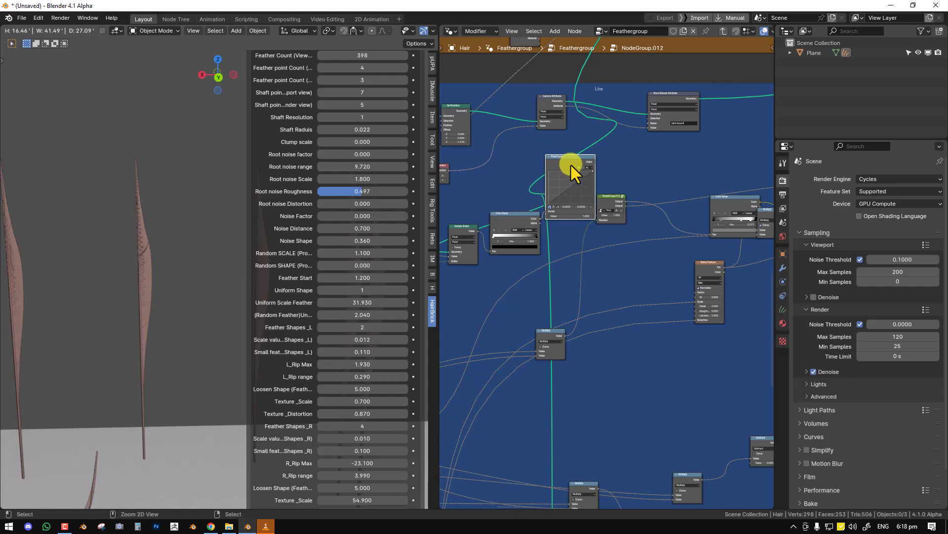
pyautogui.hotkey('ctrl', 'z')
pyautogui.hotkey('ctrl', 'z')
pyautogui.hotkey('ctrl', 'z')
pyautogui.hotkey('ctrl', 'z')
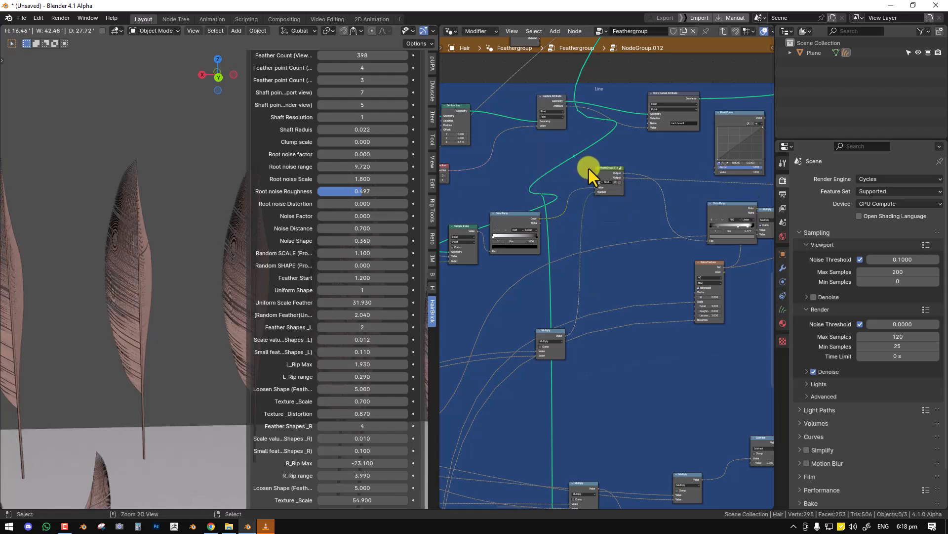
pyautogui.hotkey('ctrl', 'z')
pyautogui.hotkey('ctrl', 'z')
# Step: Reposition the nested NodeGroup node in the upper Line frame and inspect the Float Curves inside it
pyautogui.moveTo(600, 176); pyautogui.dragTo(618, 191)
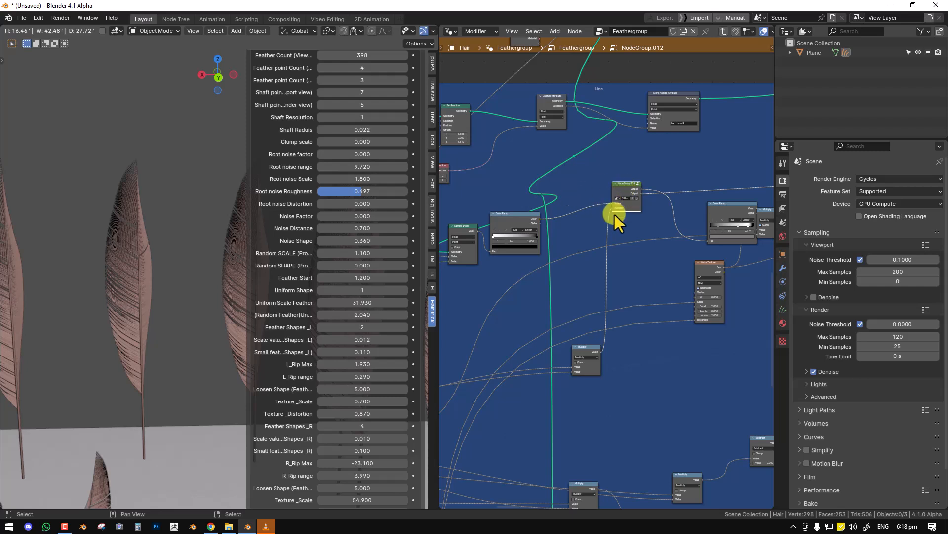
pyautogui.scroll(1, 623, 207)
pyautogui.press('Tab')
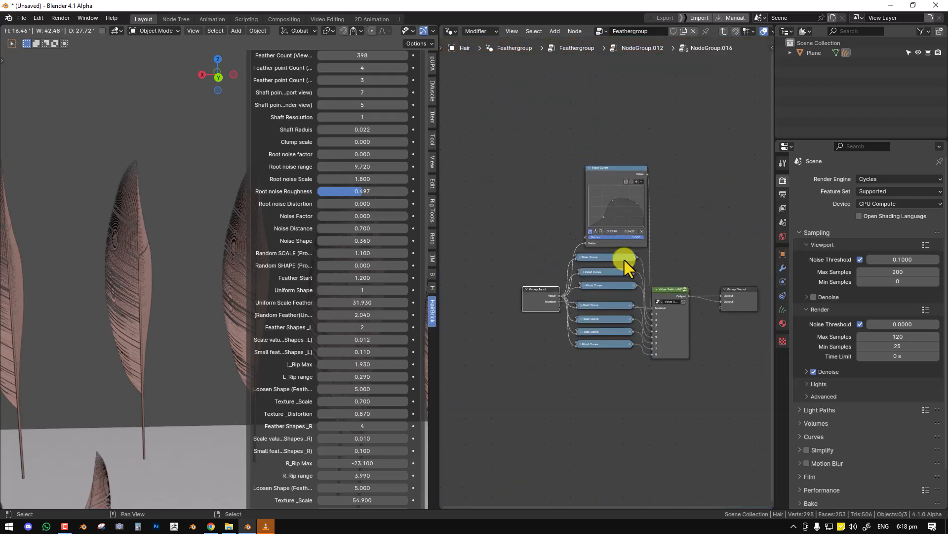
pyautogui.scroll(1, 676, 343)
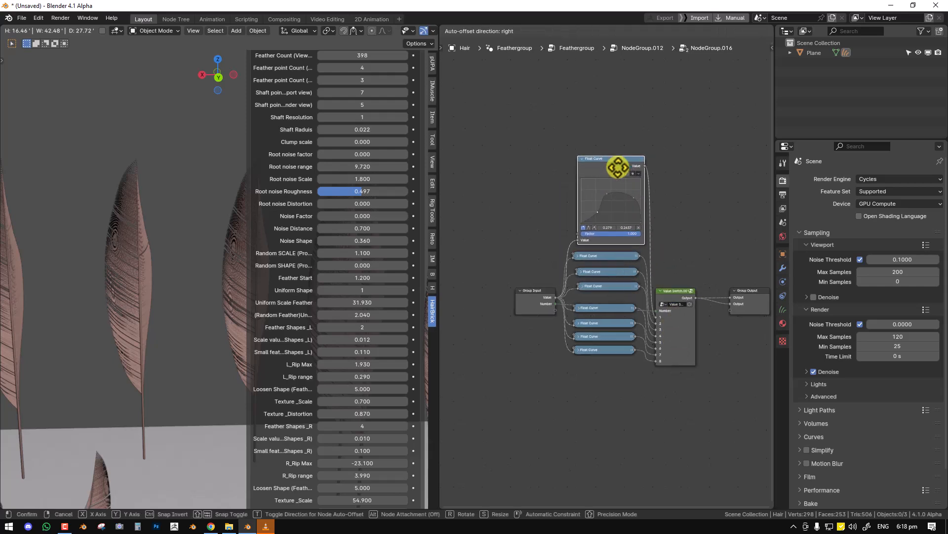
pyautogui.press('Tab')
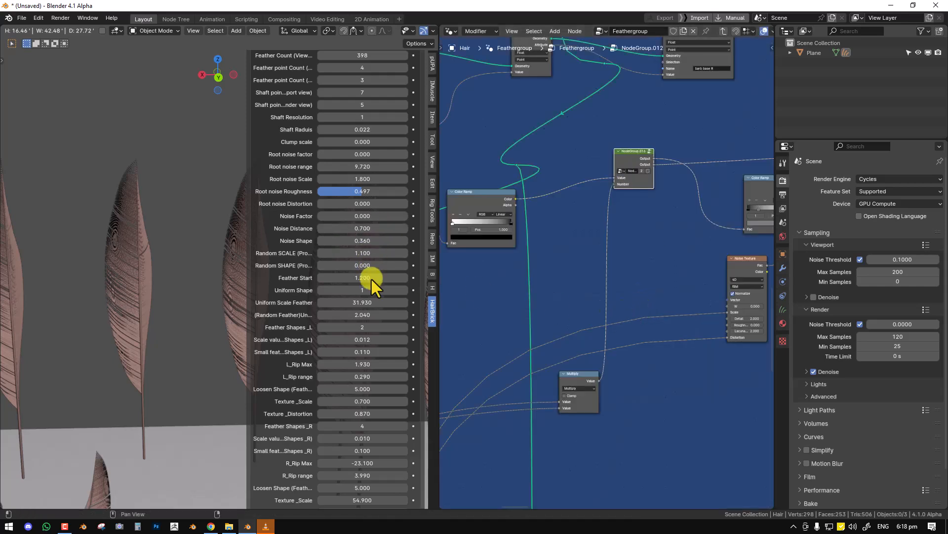
# Step: Set Feather Shapes _L to 1 for comparison and step it back up to 2
pyautogui.doubleClick(379, 326)
pyautogui.write('1')
pyautogui.click(483, 320)
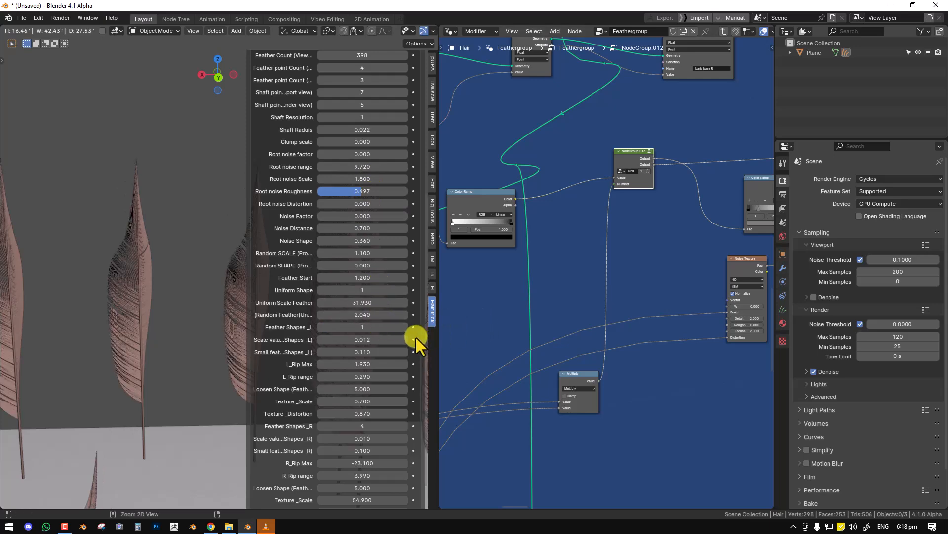
pyautogui.click(405, 327)
# Step: Enter the nested NodeGroup.016 again and collapse its topmost Float Curve node
pyautogui.scroll(1, 623, 211)
pyautogui.moveTo(624, 210); pyautogui.dragTo(572, 260, button='middle')
pyautogui.press('Tab')
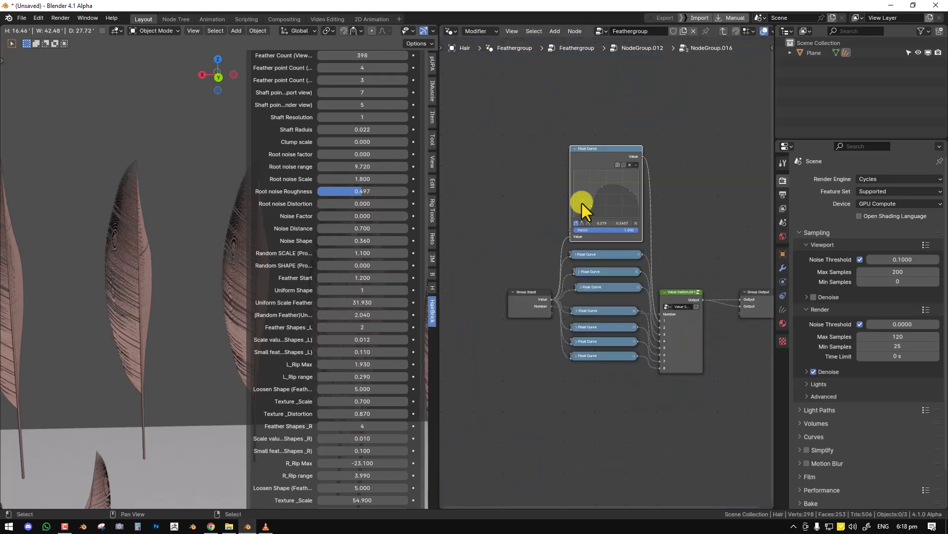
pyautogui.click(576, 148)
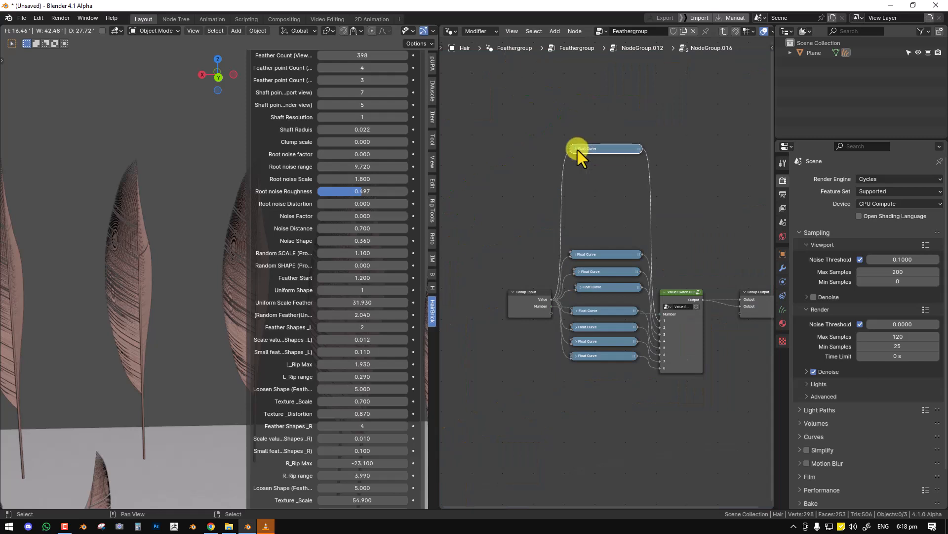
# Step: Expand the second Float Curve, move it up and reshape it into a peak with a point at about 0.706, 0.195
pyautogui.click(574, 254)
pyautogui.moveTo(576, 254); pyautogui.dragTo(588, 182)
pyautogui.moveTo(583, 228); pyautogui.dragTo(621, 240)
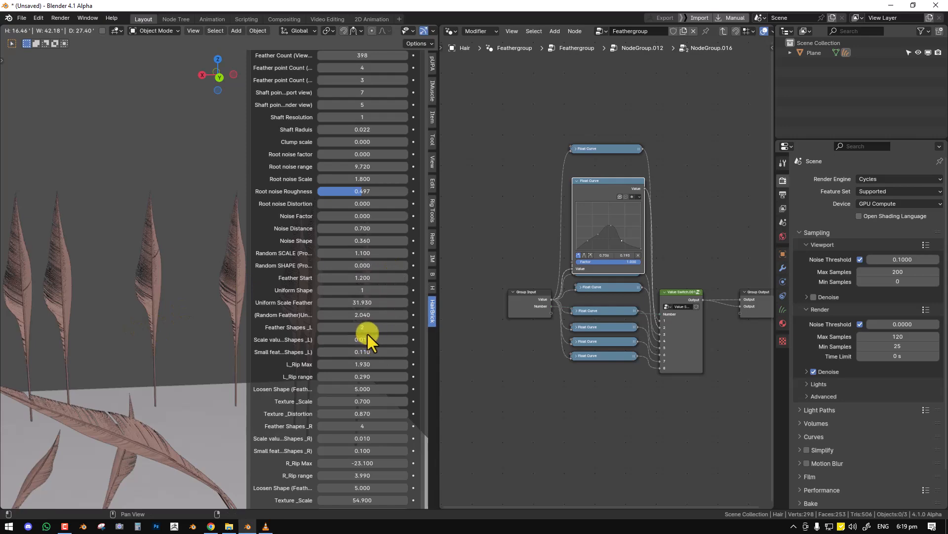
# Step: Return to the NodeGroup.012 level and examine the node layouts of the two blue Line frames
pyautogui.press('Tab')
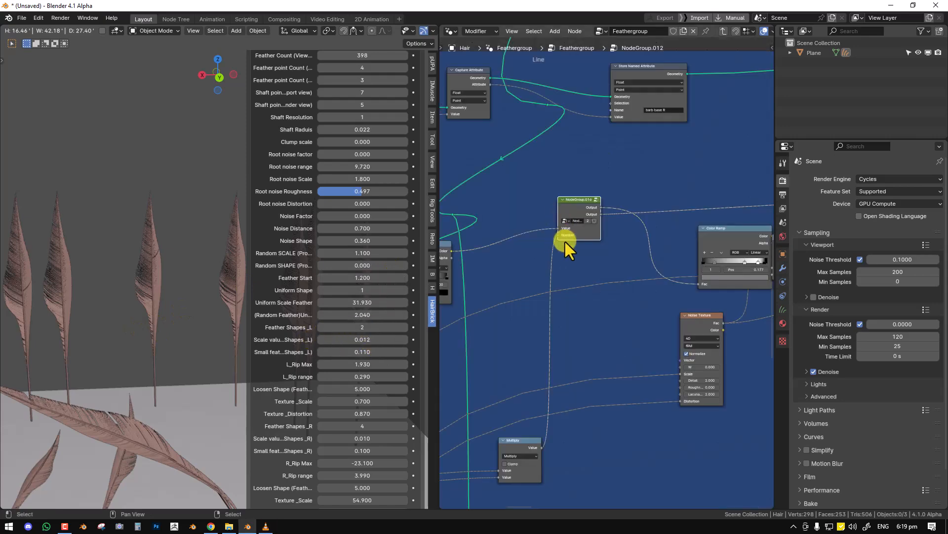
pyautogui.click(571, 113)
pyautogui.scroll(-4, 564, 127)
pyautogui.moveTo(568, 155); pyautogui.dragTo(591, 152, button='middle')
pyautogui.scroll(-6, 585, 219)
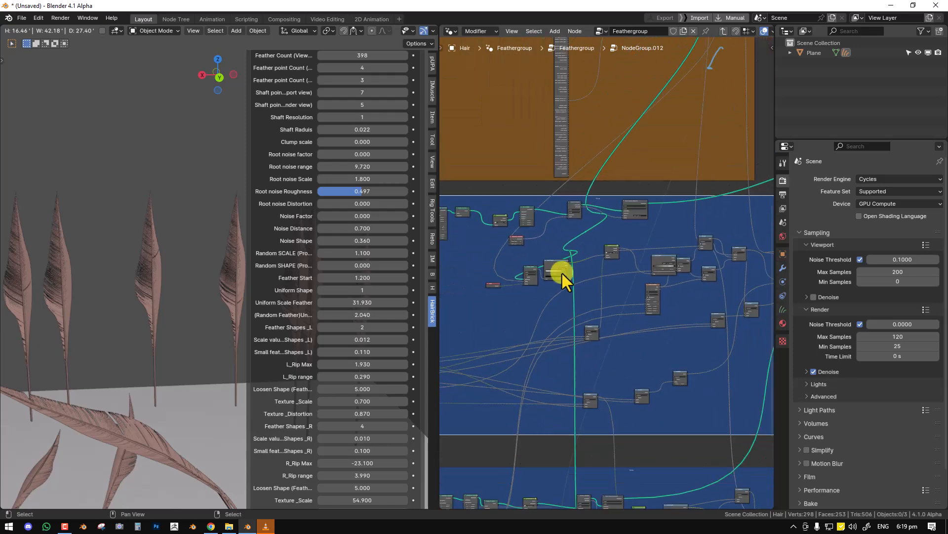
pyautogui.moveTo(558, 352); pyautogui.dragTo(557, 212, button='middle')
pyautogui.click(577, 326)
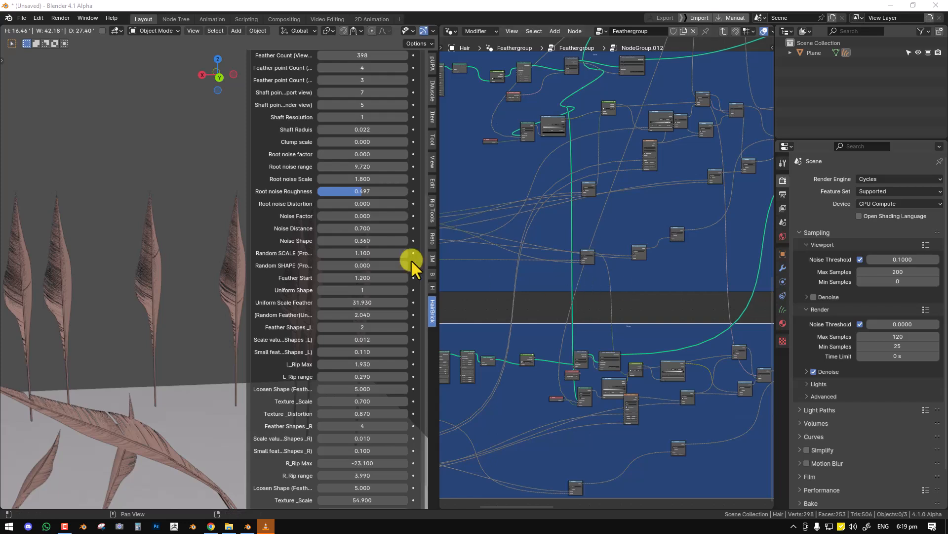
pyautogui.hscroll(-2, 603, 210)
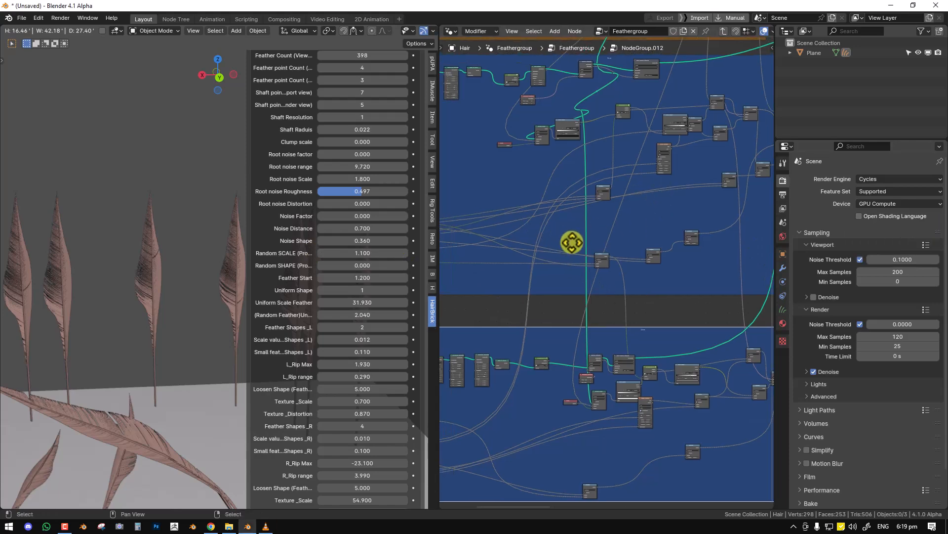
# Step: Expand the 3D viewport over the node editor with its sidebar hidden and overlays shown, and view all feathers
pyautogui.press('n')
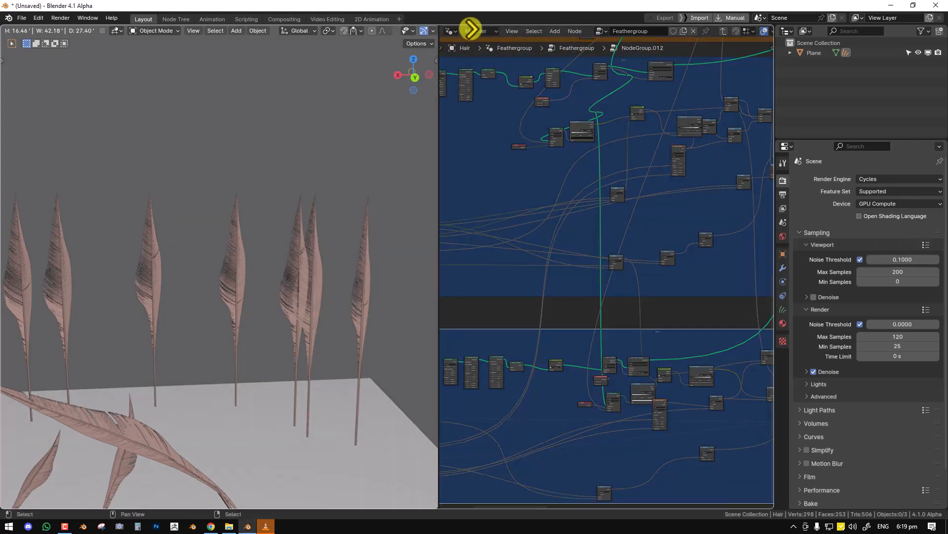
pyautogui.moveTo(434, 30); pyautogui.dragTo(496, 218)
pyautogui.scroll(-3, 494, 238)
pyautogui.hotkey('shift', 'alt', 'z')
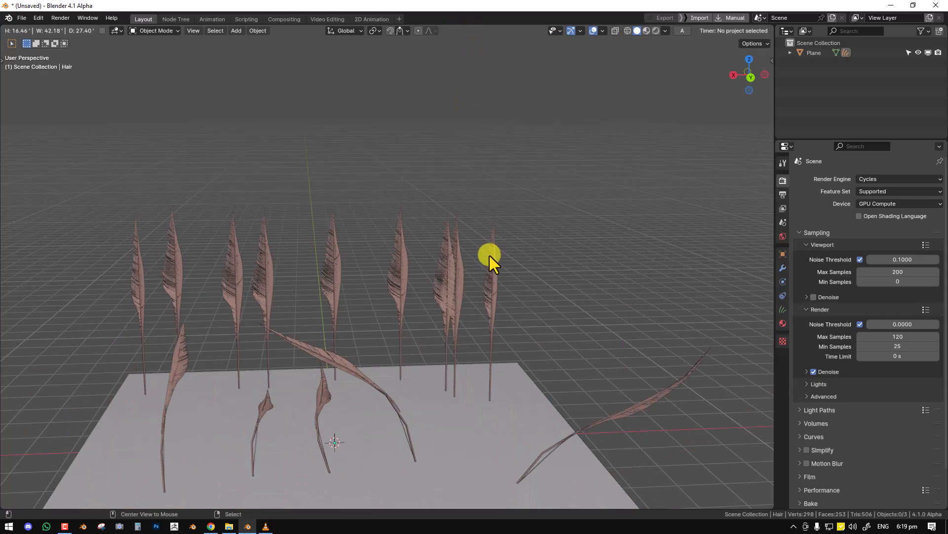
pyautogui.scroll(-5, 477, 271)
pyautogui.scroll(3, 449, 265)
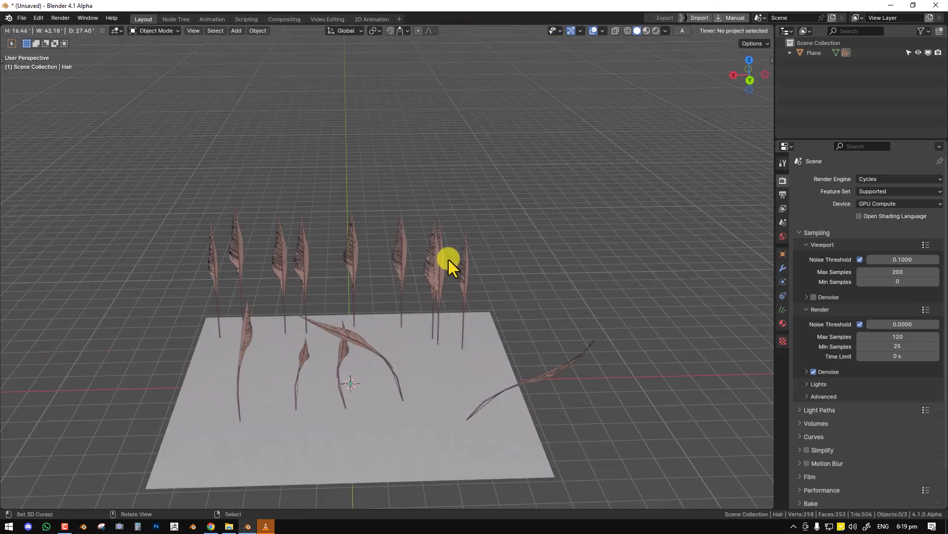
pyautogui.moveTo(356, 221); pyautogui.dragTo(367, 195, button='middle')
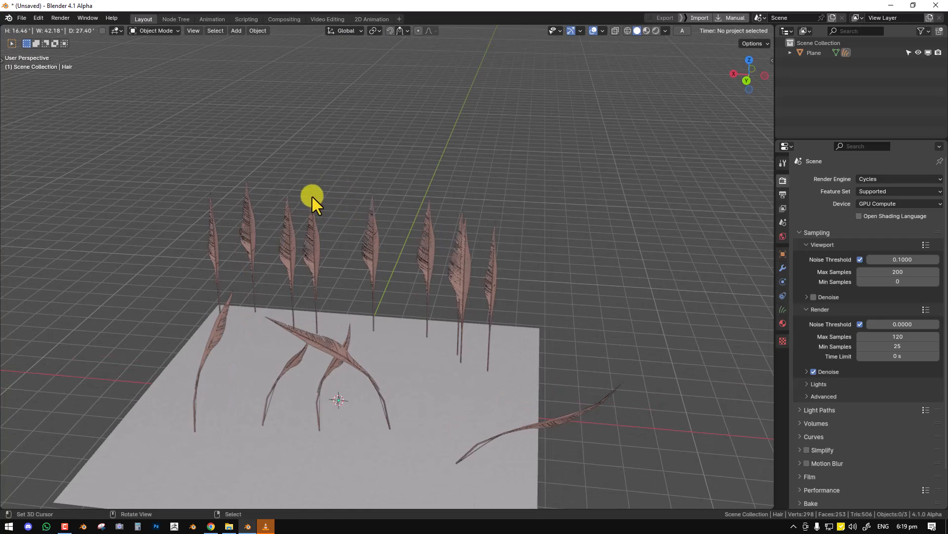
# Step: Switch to the Node Tree workspace and delete the existing feather Hair curve from the plane with Hair Bricks
pyautogui.click(183, 20)
pyautogui.scroll(-4, 494, 169)
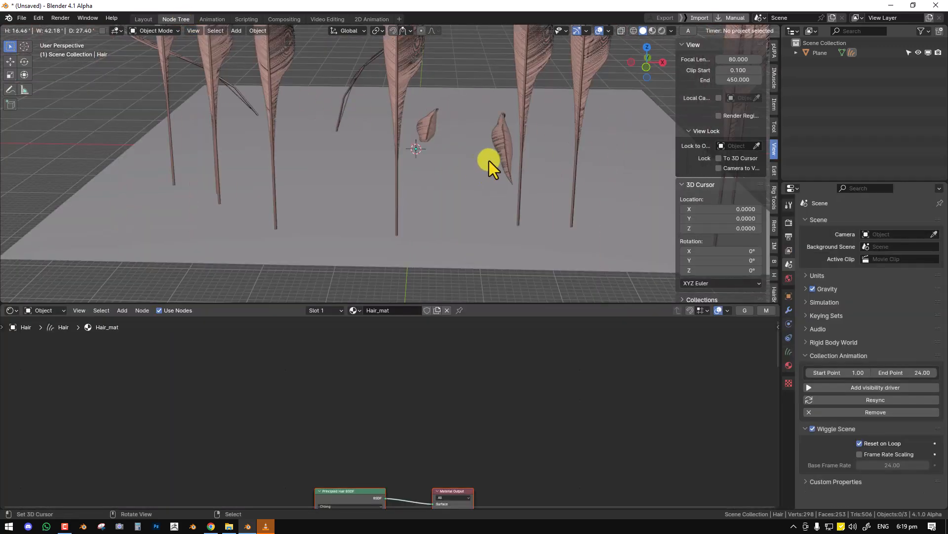
pyautogui.keyDown('shift'); pyautogui.moveTo(496, 114); pyautogui.dragTo(476, 172, button='middle'); pyautogui.keyUp('shift')
pyautogui.press('a')
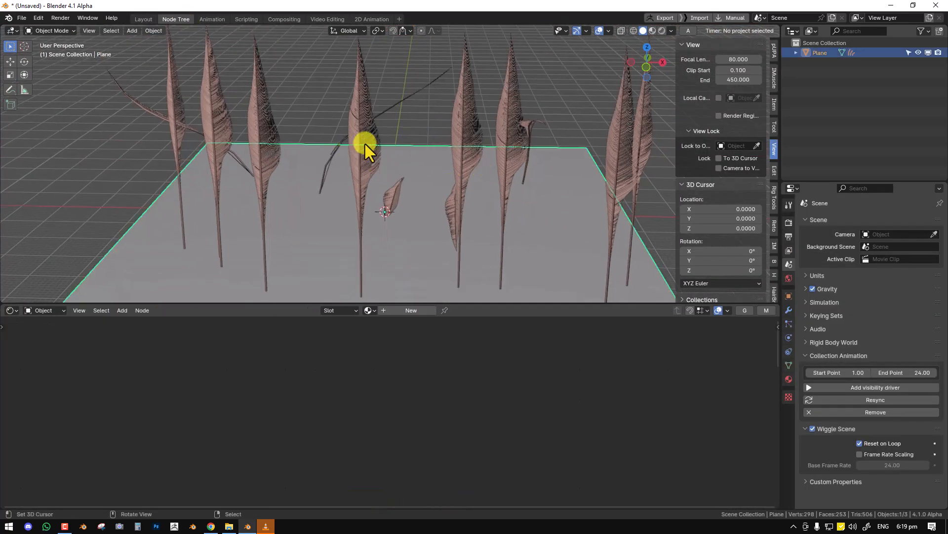
pyautogui.scroll(3, 366, 143)
pyautogui.scroll(-5, 367, 143)
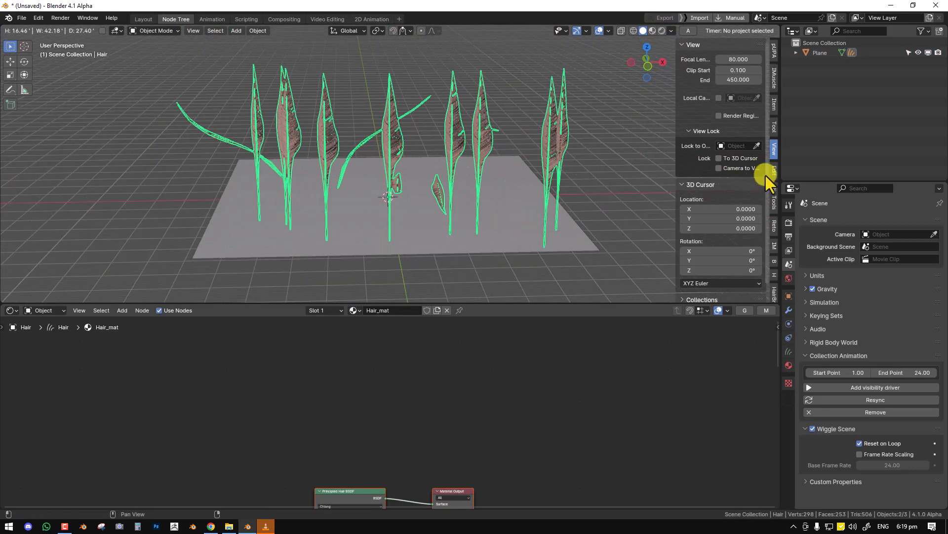
pyautogui.click(776, 292)
pyautogui.click(705, 61)
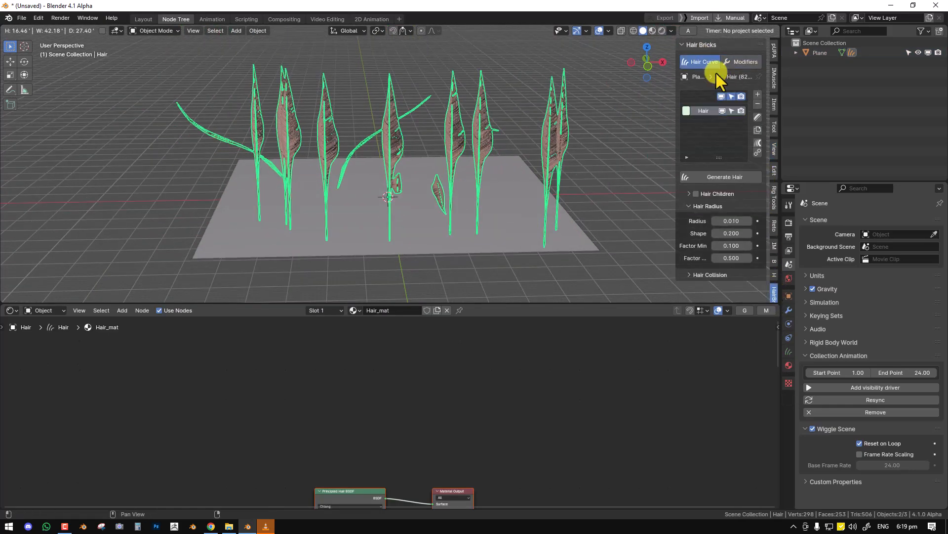
pyautogui.click(758, 105)
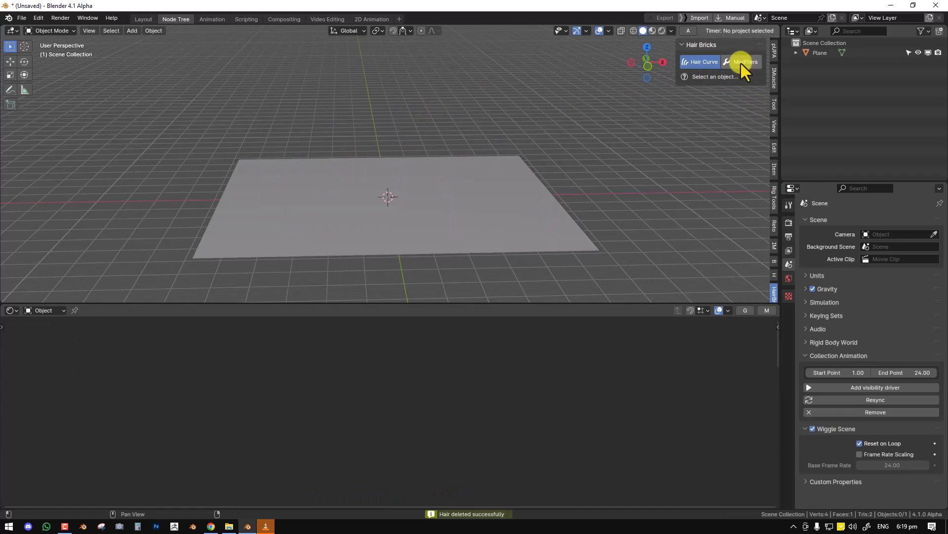
pyautogui.click(453, 217)
pyautogui.click(757, 92)
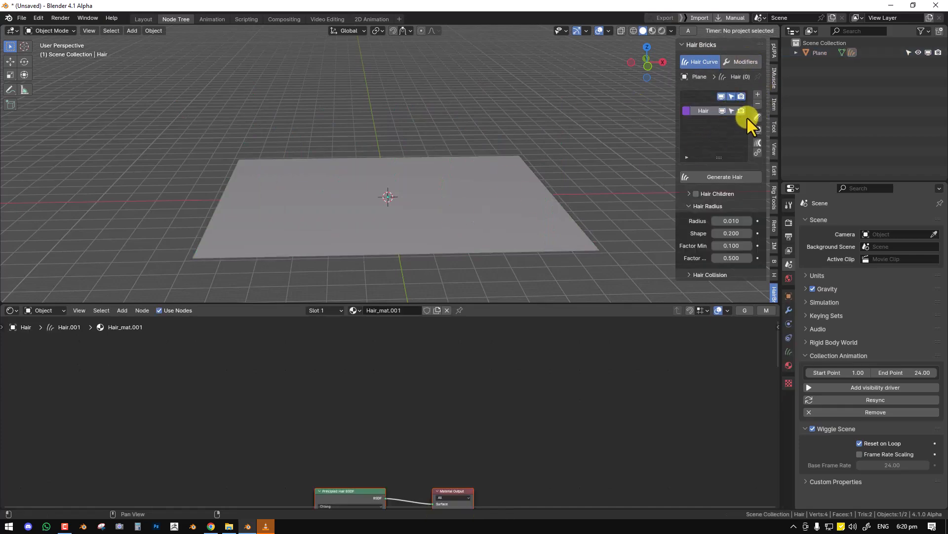
pyautogui.click(741, 177)
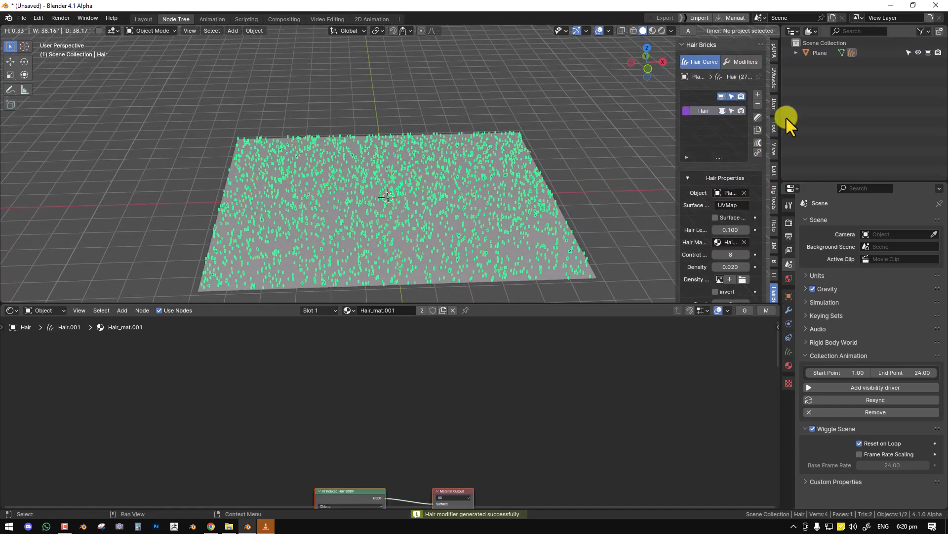
pyautogui.click(755, 104)
# Step: Add a new empty Hair curve to the plane, place a single strand near its centre with the Add brush, and return to Object Mode
pyautogui.click(556, 167)
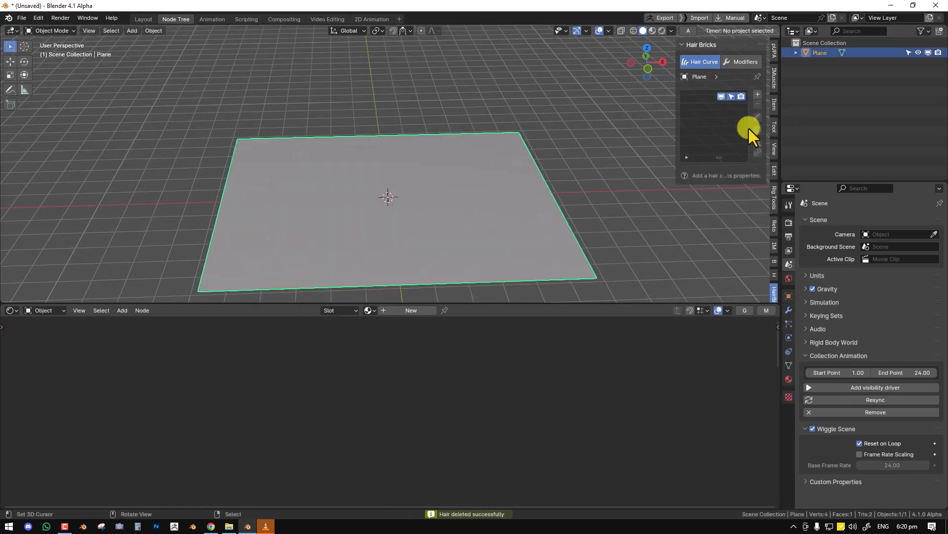
pyautogui.click(759, 94)
pyautogui.hotkey('shift', 'space')
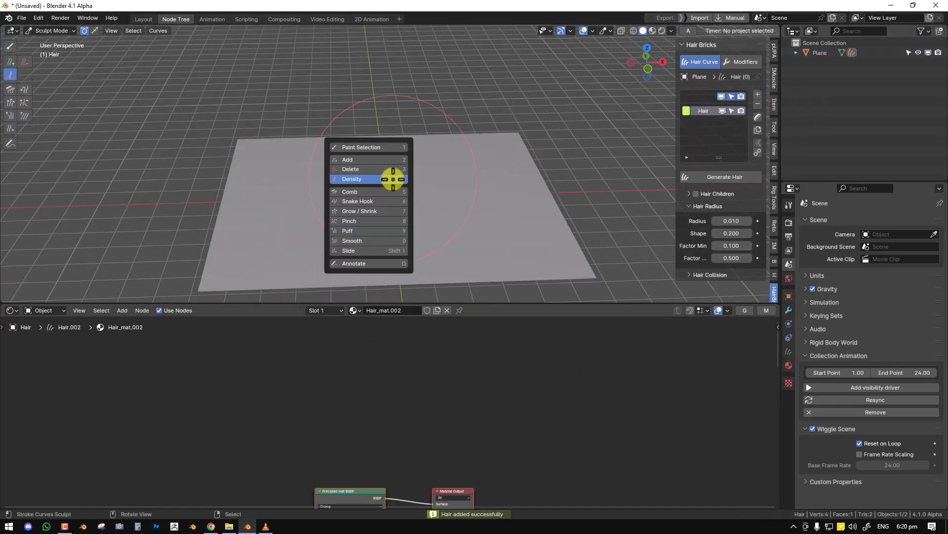
pyautogui.click(364, 163)
pyautogui.click(381, 176)
pyautogui.moveTo(394, 176); pyautogui.dragTo(436, 171, button='middle')
pyautogui.hotkey('ctrl', 'Tab')
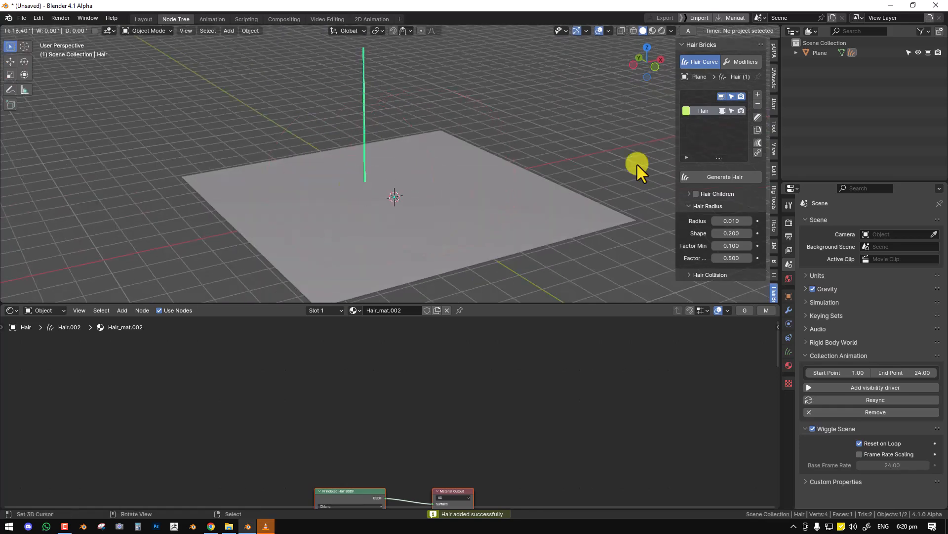
# Step: Add the Feathergroup hair modifier to the single strand and widen the sidebar to make its property names more readable
pyautogui.click(754, 64)
pyautogui.click(710, 96)
pyautogui.click(606, 145)
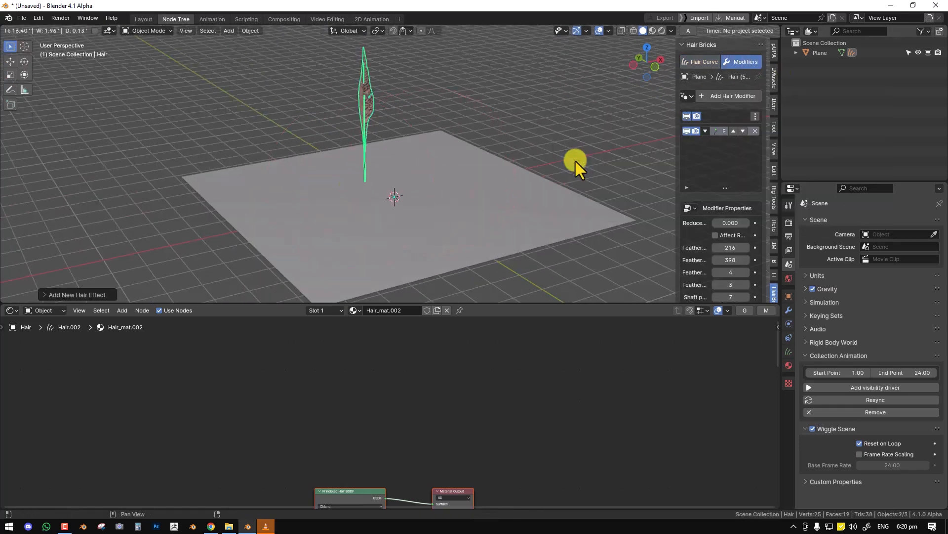
pyautogui.moveTo(485, 152); pyautogui.dragTo(462, 152, button='middle')
pyautogui.scroll(1, 462, 153)
pyautogui.moveTo(675, 164); pyautogui.dragTo(634, 165)
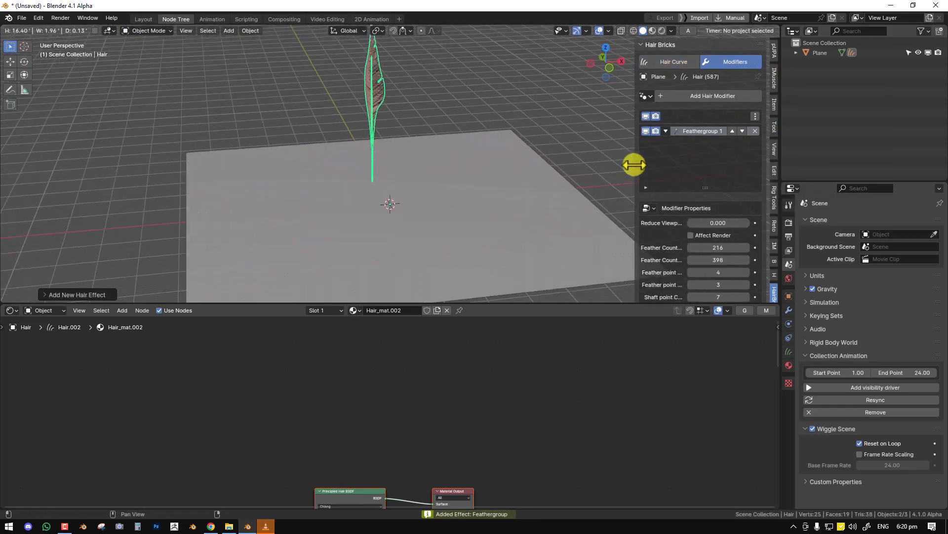
# Step: Set the first Feather Shape value of the Feathergroup modifier to 1
pyautogui.scroll(-3, 732, 203)
pyautogui.scroll(-8, 733, 204)
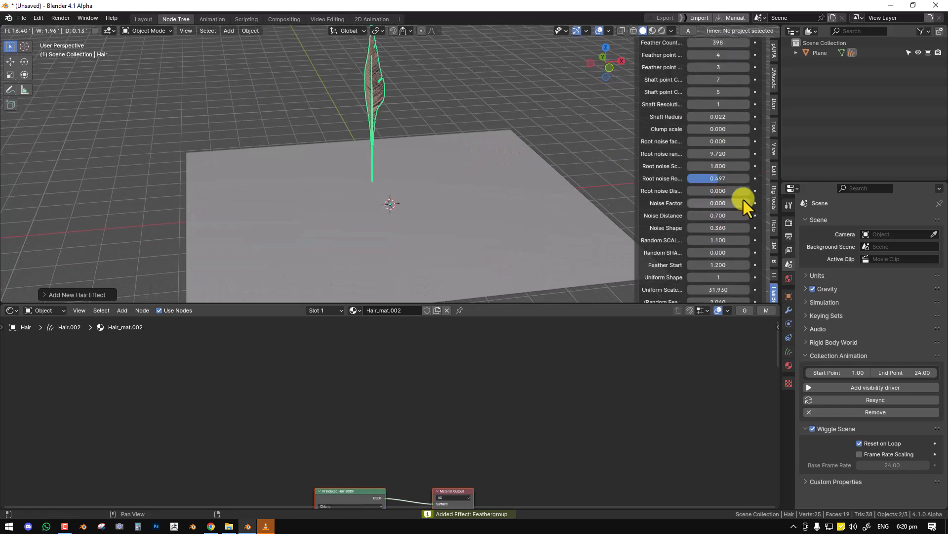
pyautogui.scroll(-3, 739, 195)
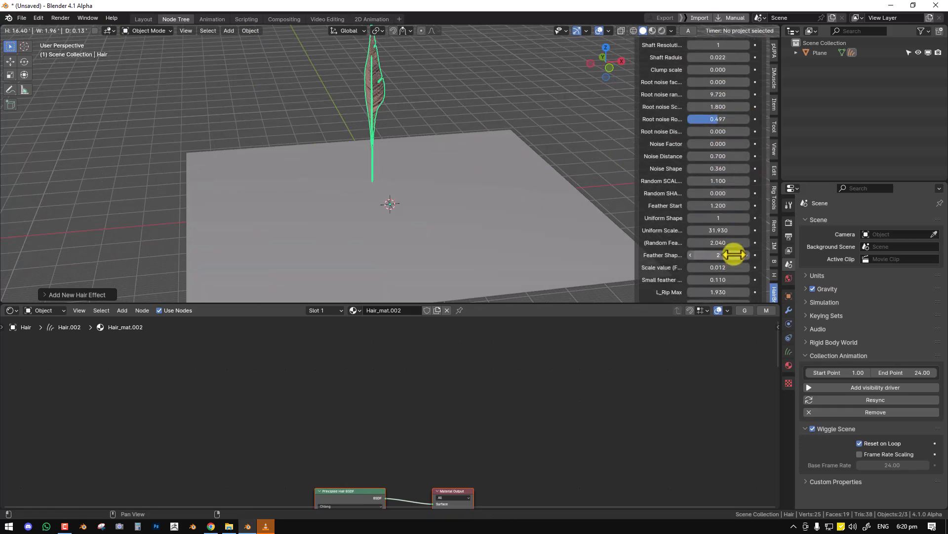
pyautogui.scroll(-3, 462, 134)
pyautogui.moveTo(464, 133); pyautogui.dragTo(435, 155, button='middle')
pyautogui.rightClick(355, 107)
pyautogui.scroll(2, 462, 119)
pyautogui.moveTo(444, 426); pyautogui.dragTo(477, 364, button='middle')
pyautogui.click(373, 164)
# Step: Examine the materials available for the hair's material slot and for the Feathergroup modifier's Material setting
pyautogui.scroll(-7, 735, 218)
pyautogui.scroll(-2, 730, 250)
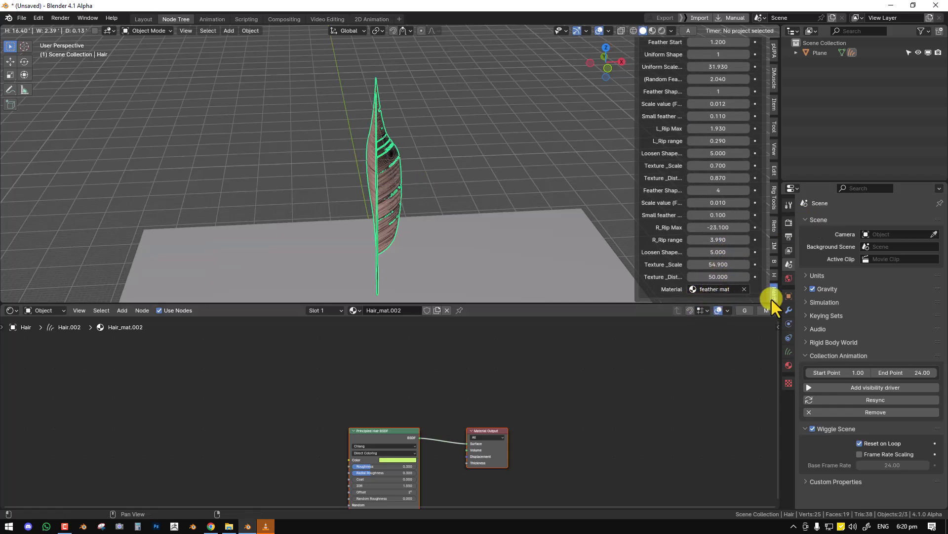
pyautogui.click(789, 365)
pyautogui.click(806, 263)
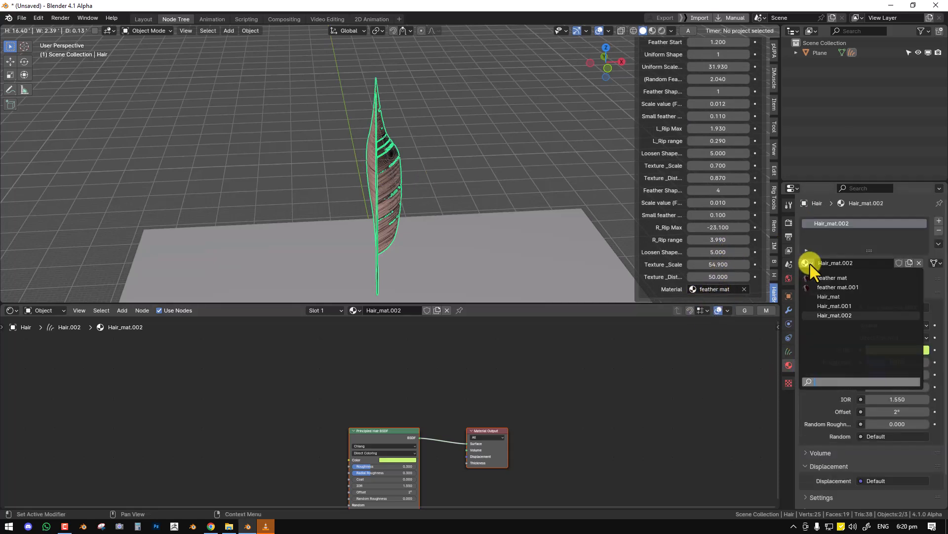
pyautogui.click(836, 280)
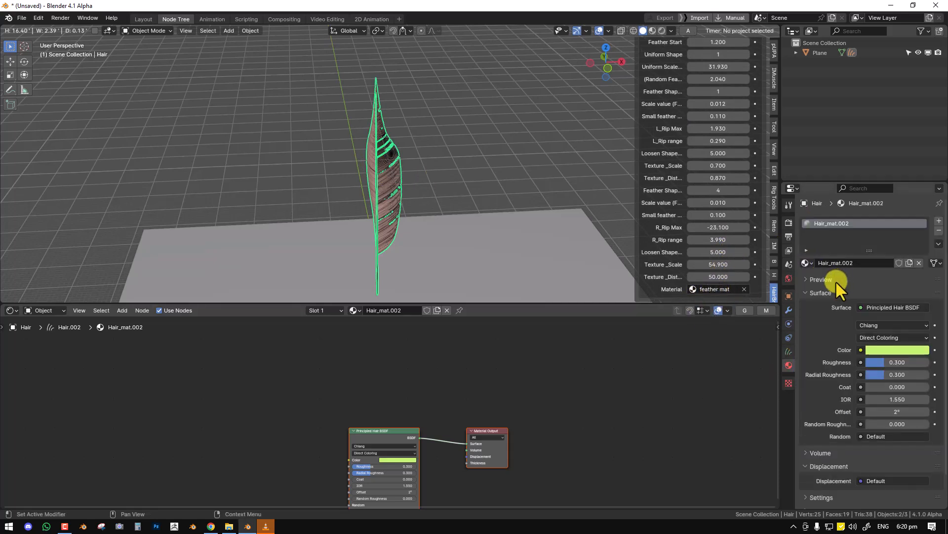
pyautogui.click(719, 289)
pyautogui.click(719, 303)
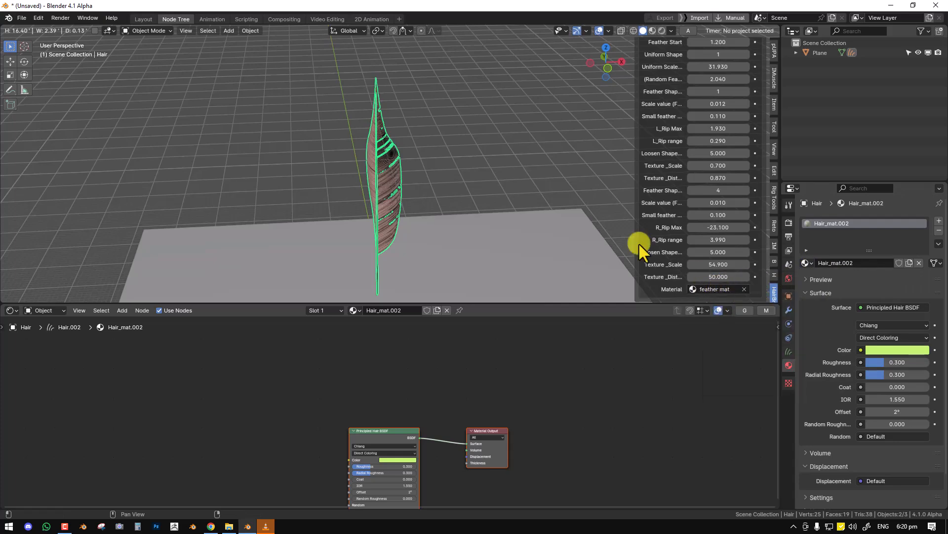
# Step: Deselect the feather and choose feather mat as the Feathergroup modifier's Material
pyautogui.scroll(3, 413, 167)
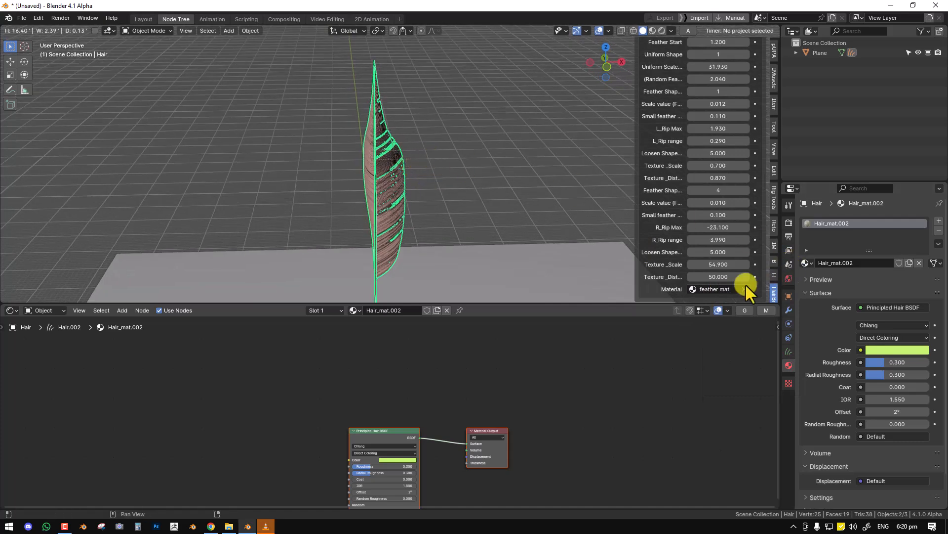
pyautogui.click(447, 186)
pyautogui.keyDown('shift'); pyautogui.moveTo(441, 192); pyautogui.dragTo(519, 215, button='middle'); pyautogui.keyUp('shift')
pyautogui.click(720, 290)
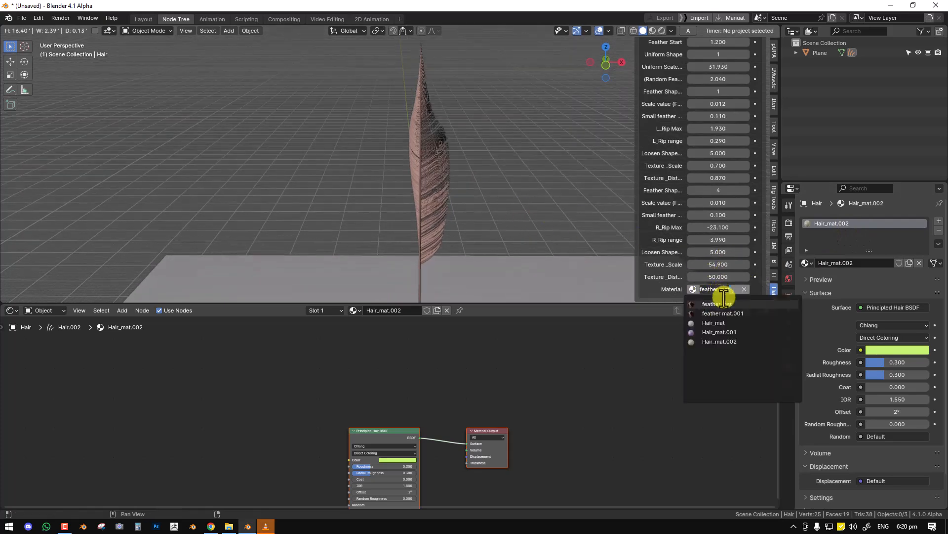
pyautogui.click(727, 305)
pyautogui.moveTo(447, 245)
pyautogui.mouseDown(button='middle')
pyautogui.moveTo(426, 264)
pyautogui.moveTo(454, 254)
pyautogui.mouseUp(button='middle')
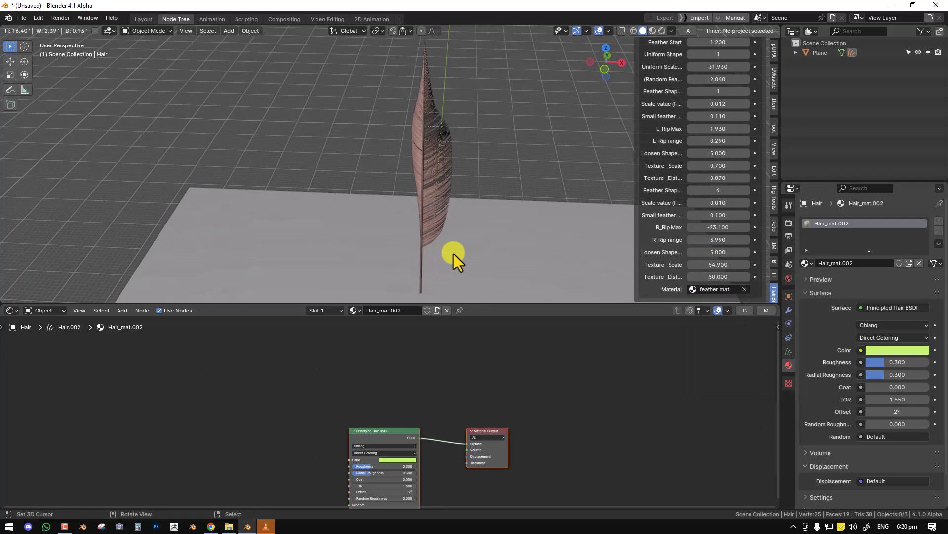
# Step: Assign feather mat to the hair's material slot and show its whole shader node tree in a maximized editor
pyautogui.click(809, 263)
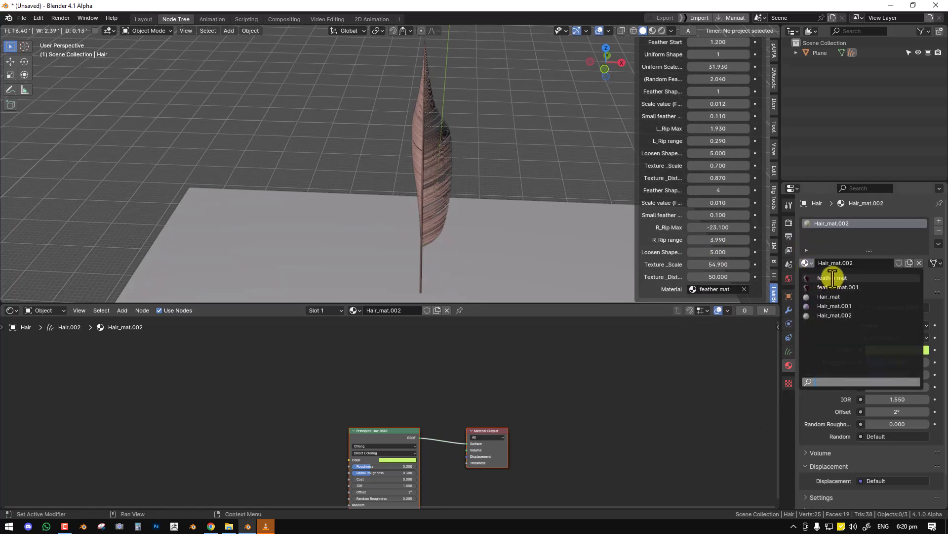
pyautogui.click(828, 271)
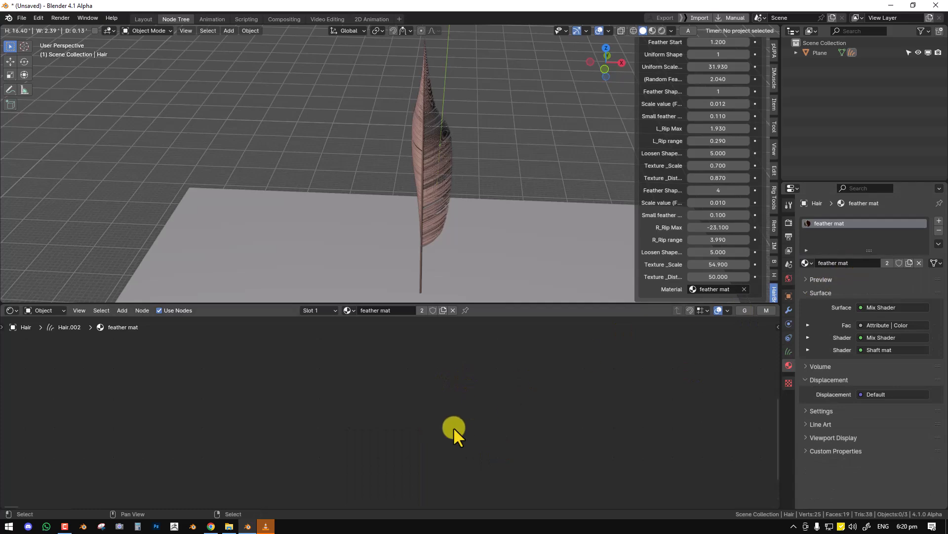
pyautogui.press('Home')
pyautogui.hotkey('ctrl', 'space')
pyautogui.scroll(3, 629, 270)
pyautogui.scroll(1, 475, 294)
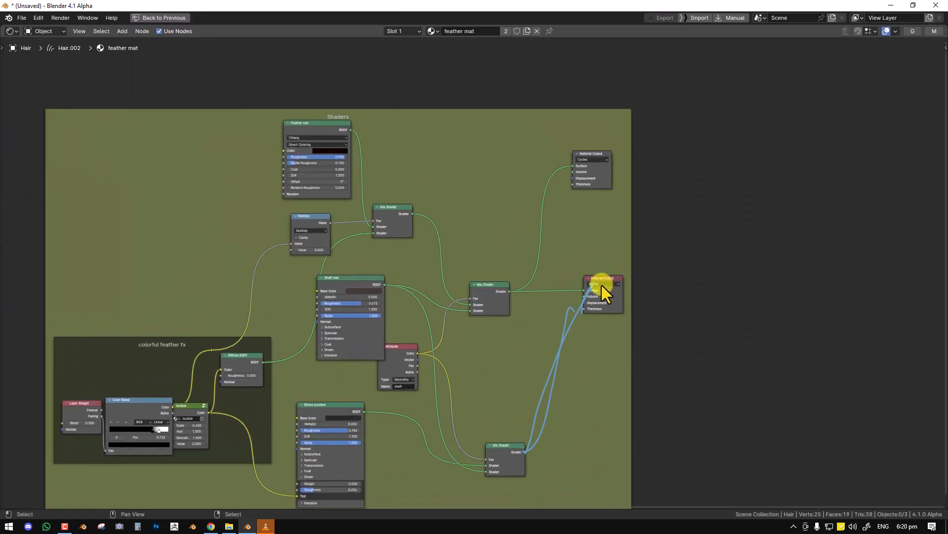
# Step: Try linking the lower Mix Shader to the EEVEE Material Output, and reposition that output and the two upper Mix Shader nodes
pyautogui.moveTo(535, 437); pyautogui.dragTo(610, 266, button='right')
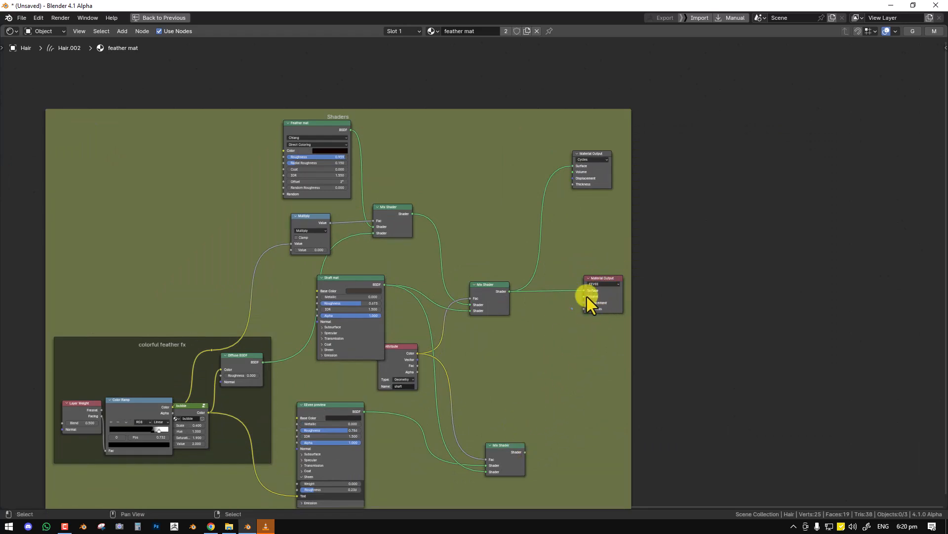
pyautogui.moveTo(608, 276); pyautogui.dragTo(622, 316)
pyautogui.moveTo(497, 288); pyautogui.dragTo(506, 309)
pyautogui.moveTo(398, 208); pyautogui.dragTo(406, 200)
# Step: Move the Feather mat node slightly up and shift the Shaft mat node within the Shaders frame
pyautogui.moveTo(397, 206); pyautogui.dragTo(598, 239, button='middle')
pyautogui.scroll(2, 597, 238)
pyautogui.moveTo(519, 139); pyautogui.dragTo(519, 113)
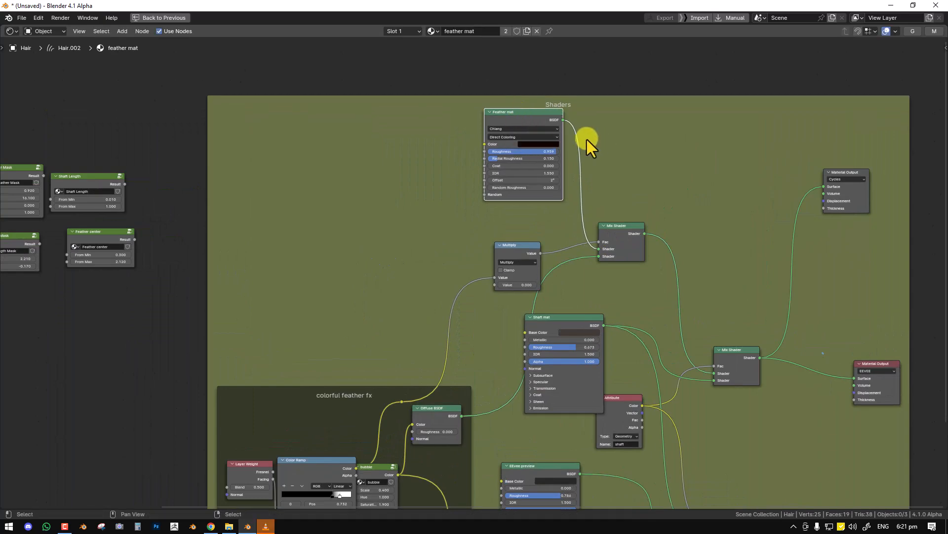
pyautogui.moveTo(561, 230); pyautogui.dragTo(602, 218, button='middle')
pyautogui.scroll(1, 593, 219)
pyautogui.moveTo(607, 302); pyautogui.dragTo(623, 312)
# Step: Move the Cycles Material Output slightly up and outward, and examine the Shaders frame alongside the feather mask group nodes
pyautogui.scroll(-2, 627, 312)
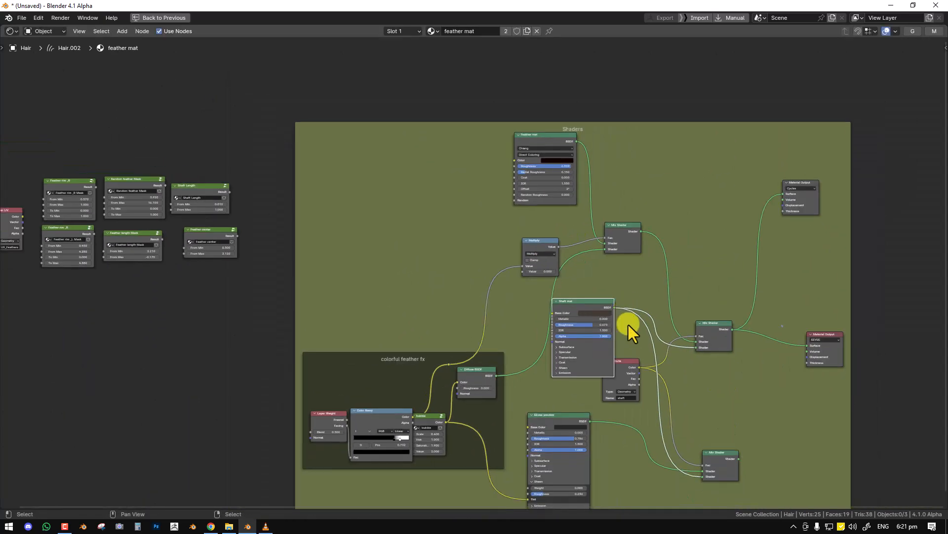
pyautogui.scroll(1, 628, 324)
pyautogui.moveTo(627, 325); pyautogui.dragTo(615, 200, button='middle')
pyautogui.moveTo(535, 91); pyautogui.dragTo(529, 193, button='middle')
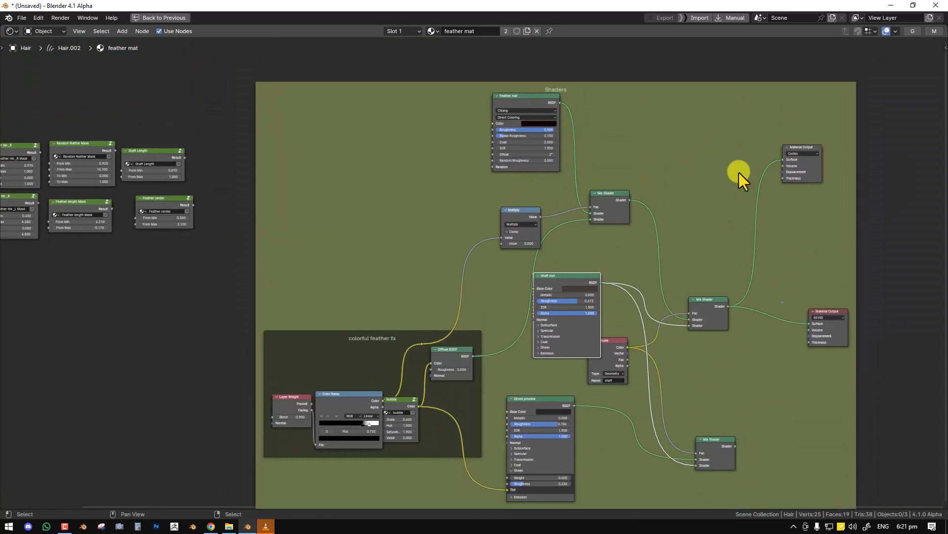
pyautogui.moveTo(802, 148); pyautogui.dragTo(825, 139)
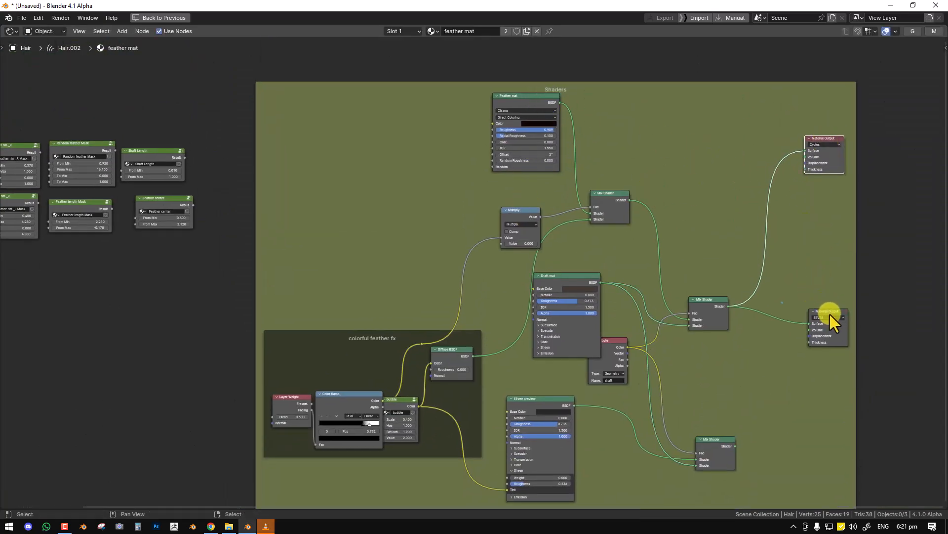
pyautogui.moveTo(620, 251); pyautogui.dragTo(720, 250, button='middle')
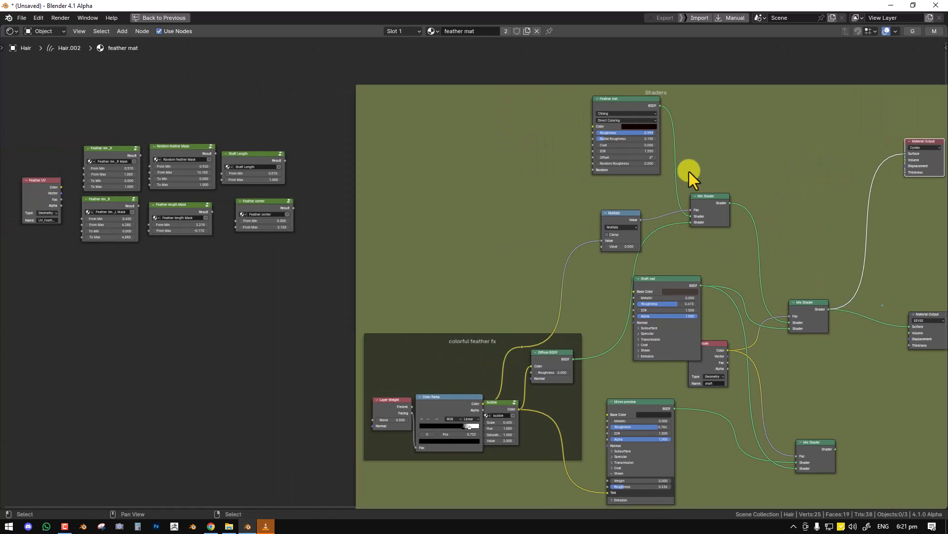
pyautogui.moveTo(712, 180); pyautogui.dragTo(566, 144, button='middle')
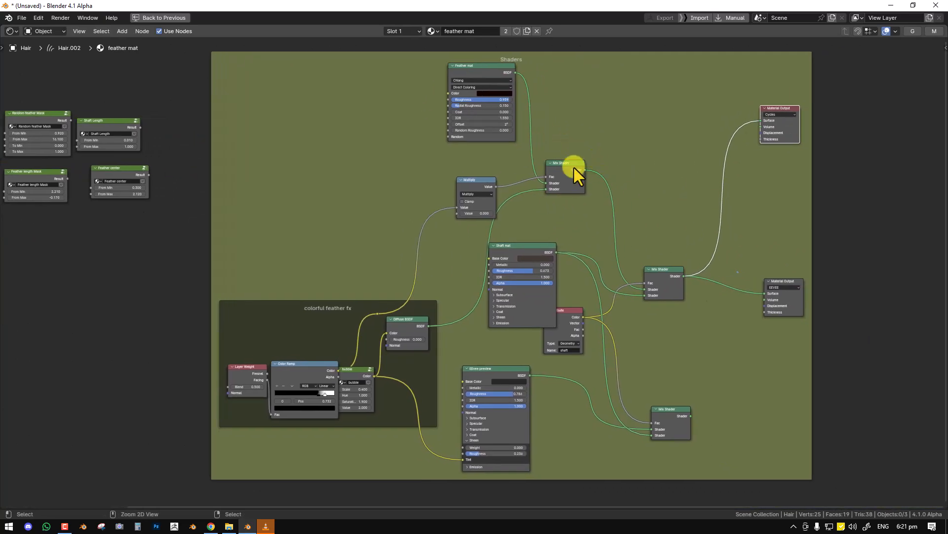
pyautogui.moveTo(428, 201); pyautogui.dragTo(593, 262, button='middle')
pyautogui.scroll(2, 605, 249)
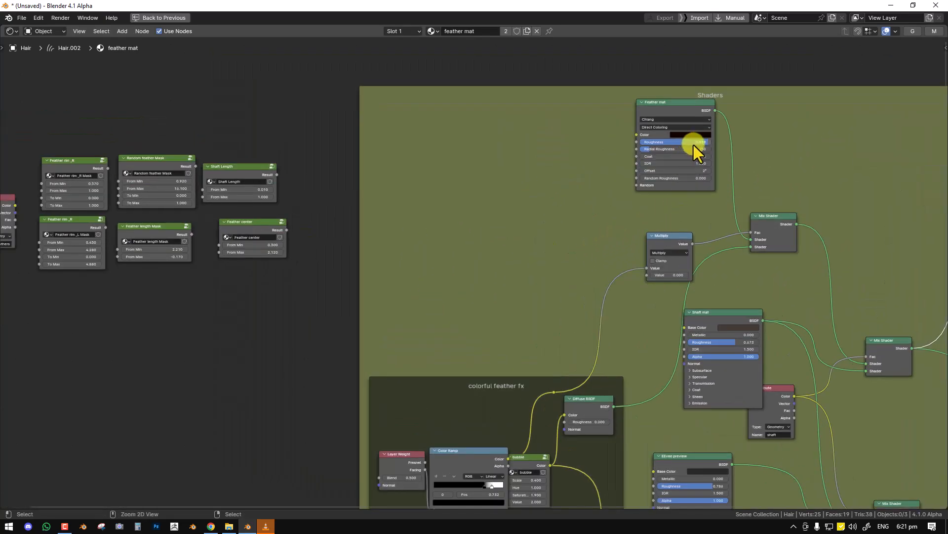
# Step: Restore the split layout and preview the feather close up in Rendered shading with the viewport overlays hidden
pyautogui.scroll(-3, 609, 324)
pyautogui.hotkey('ctrl', 'space')
pyautogui.press('z')
pyautogui.click(455, 149)
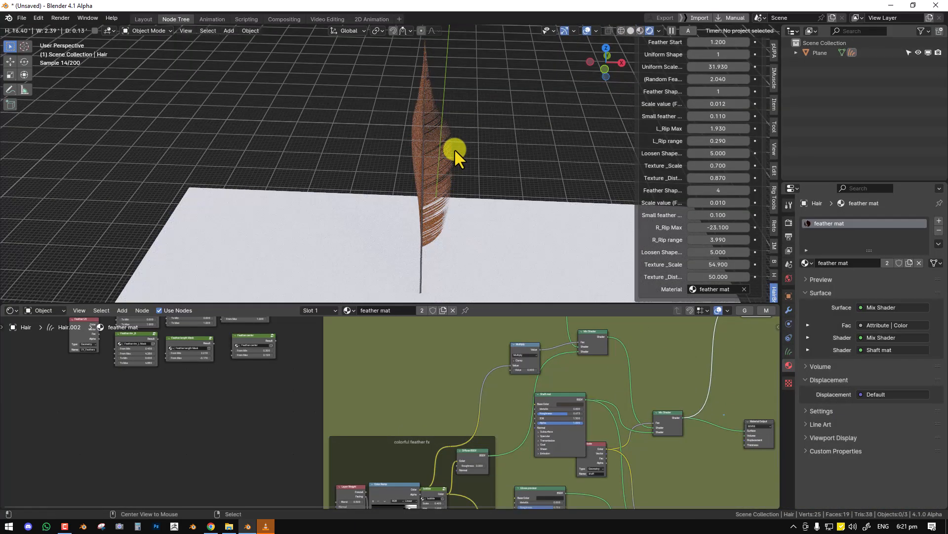
pyautogui.hotkey('shift', 'alt', 'z')
pyautogui.moveTo(446, 167); pyautogui.dragTo(509, 157, button='middle')
pyautogui.scroll(2, 508, 157)
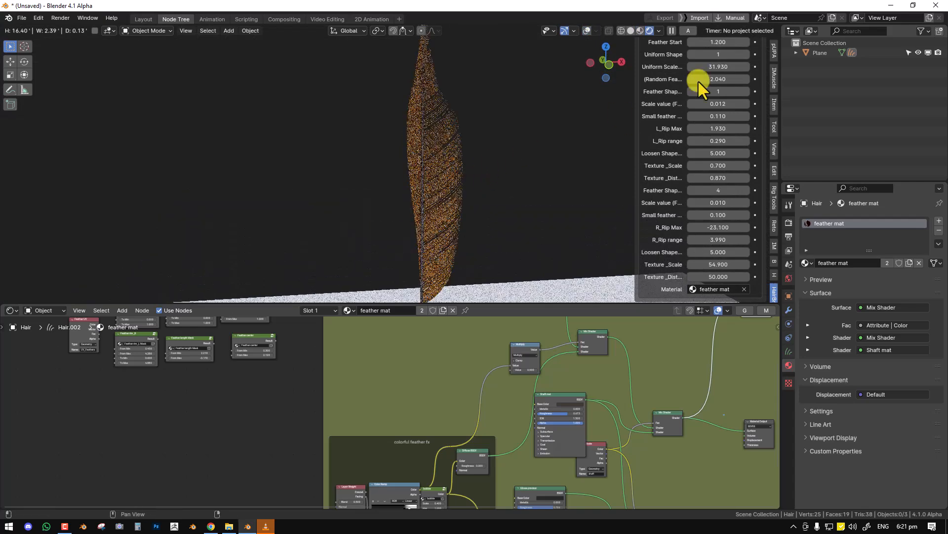
# Step: Raise the second Feather Count value in the modifier properties to make the feather barbs denser
pyautogui.scroll(9, 732, 64)
pyautogui.scroll(5, 733, 70)
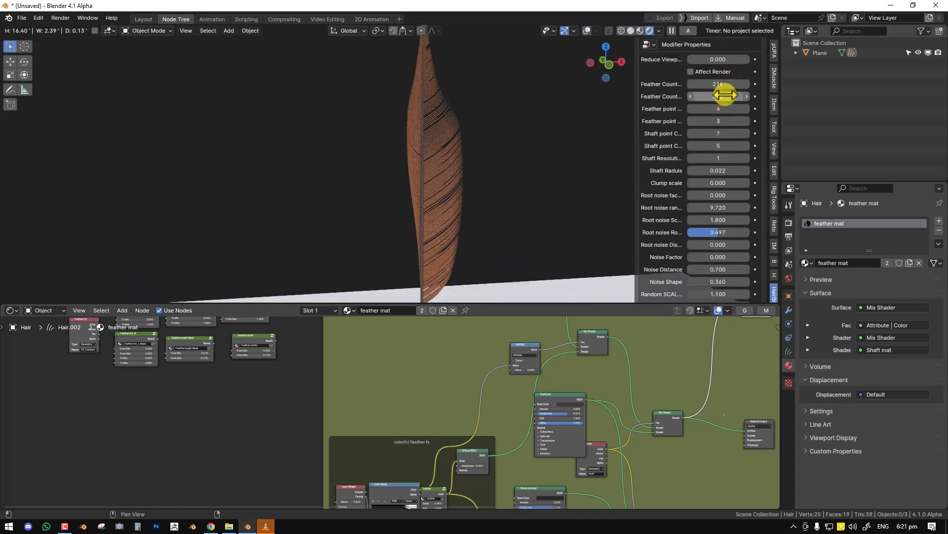
pyautogui.moveTo(725, 94)
pyautogui.mouseDown()
pyautogui.moveTo(737, 414)
pyautogui.moveTo(807, 406)
pyautogui.moveTo(376, 407)
pyautogui.moveTo(724, 95)
pyautogui.mouseUp()
pyautogui.scroll(-3, 706, 211)
pyautogui.moveTo(413, 182); pyautogui.dragTo(399, 182, button='middle')
pyautogui.scroll(3, 539, 408)
# Step: Darken the Feather mat node's Color to nearly black by lowering its brightness
pyautogui.moveTo(540, 409)
pyautogui.mouseDown(button='middle')
pyautogui.moveTo(508, 355)
pyautogui.moveTo(525, 390)
pyautogui.moveTo(507, 441)
pyautogui.mouseUp(button='middle')
pyautogui.moveTo(525, 352)
pyautogui.mouseDown(button='middle')
pyautogui.moveTo(523, 427)
pyautogui.moveTo(543, 373)
pyautogui.mouseUp(button='middle')
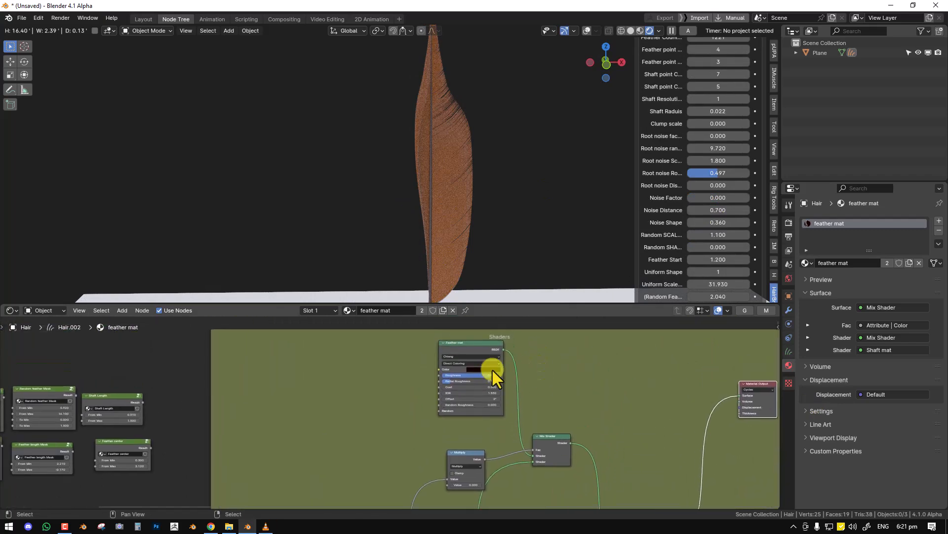
pyautogui.click(492, 368)
pyautogui.moveTo(520, 321)
pyautogui.mouseDown()
pyautogui.moveTo(523, 303)
pyautogui.moveTo(520, 331)
pyautogui.moveTo(523, 309)
pyautogui.moveTo(488, 327)
pyautogui.moveTo(520, 322)
pyautogui.moveTo(521, 330)
pyautogui.mouseUp()
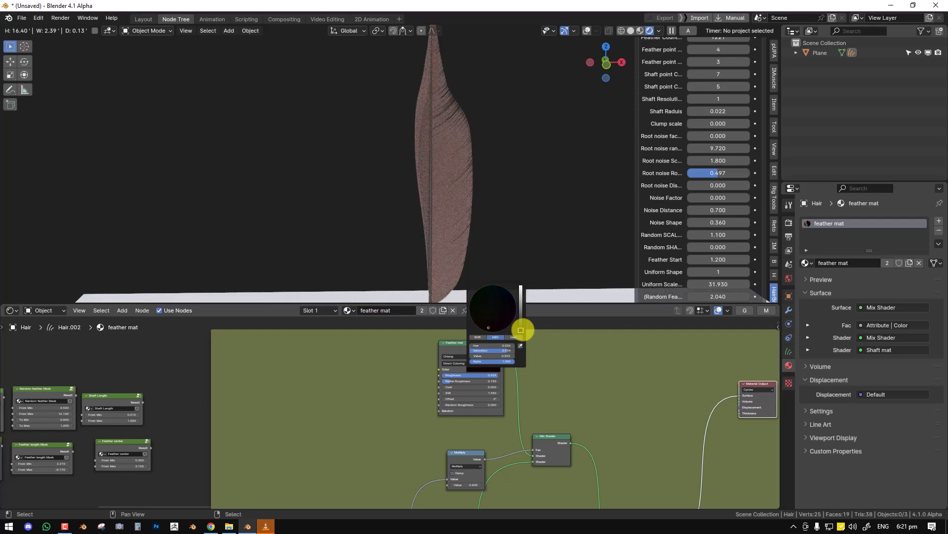
# Step: Raise the Multiply node's value well above 100 and set the Feather mat Color's brightness to 0
pyautogui.moveTo(511, 432); pyautogui.dragTo(525, 342, button='middle')
pyautogui.scroll(5, 517, 389)
pyautogui.moveTo(517, 389); pyautogui.dragTo(498, 322, button='middle')
pyautogui.scroll(-3, 479, 408)
pyautogui.scroll(-2, 494, 388)
pyautogui.moveTo(453, 359); pyautogui.dragTo(447, 428, button='middle')
pyautogui.scroll(2, 499, 386)
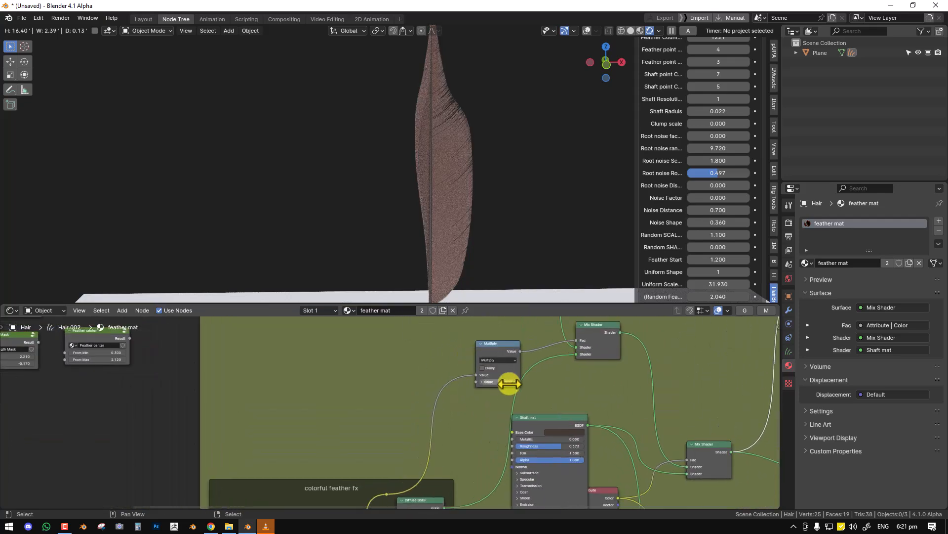
pyautogui.moveTo(496, 383); pyautogui.dragTo(411, 282)
pyautogui.moveTo(567, 366); pyautogui.dragTo(538, 468, button='middle')
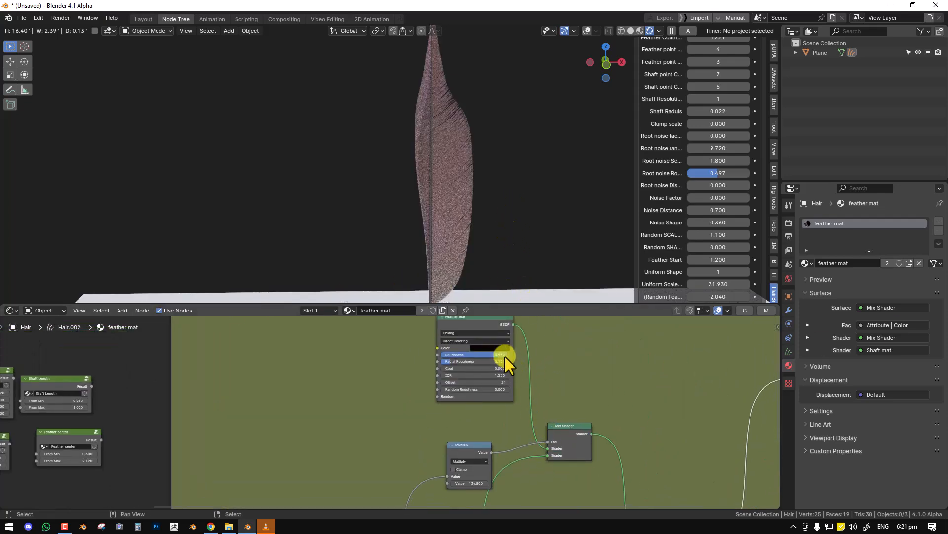
pyautogui.click(492, 347)
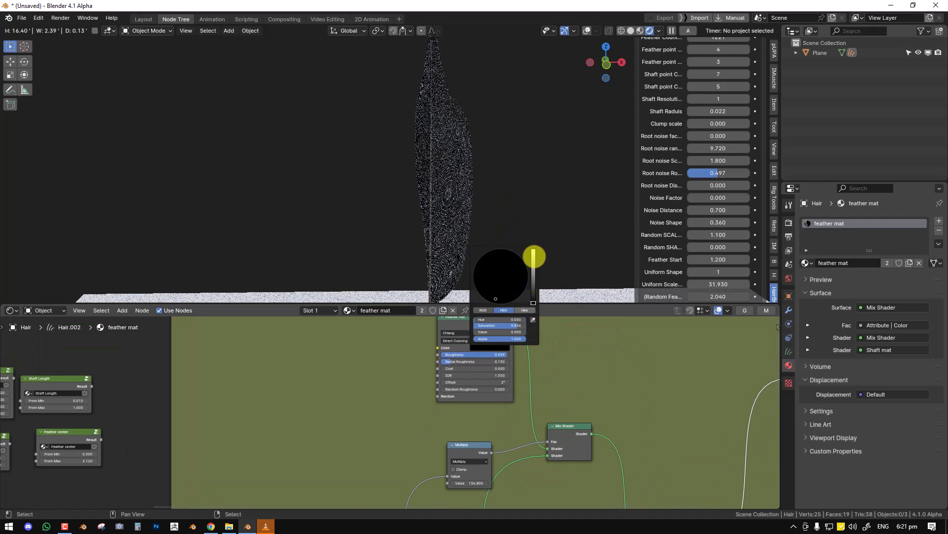
pyautogui.moveTo(457, 224); pyautogui.dragTo(587, 182, button='middle')
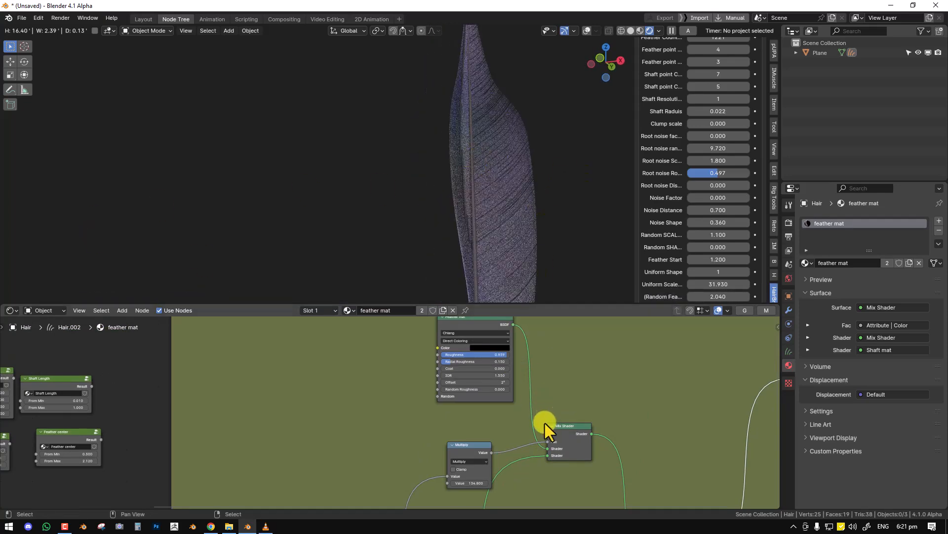
# Step: Reset the Multiply node's value to 1 and raise it to 19.6 to strengthen the colorful effect
pyautogui.moveTo(549, 428); pyautogui.dragTo(567, 334, button='middle')
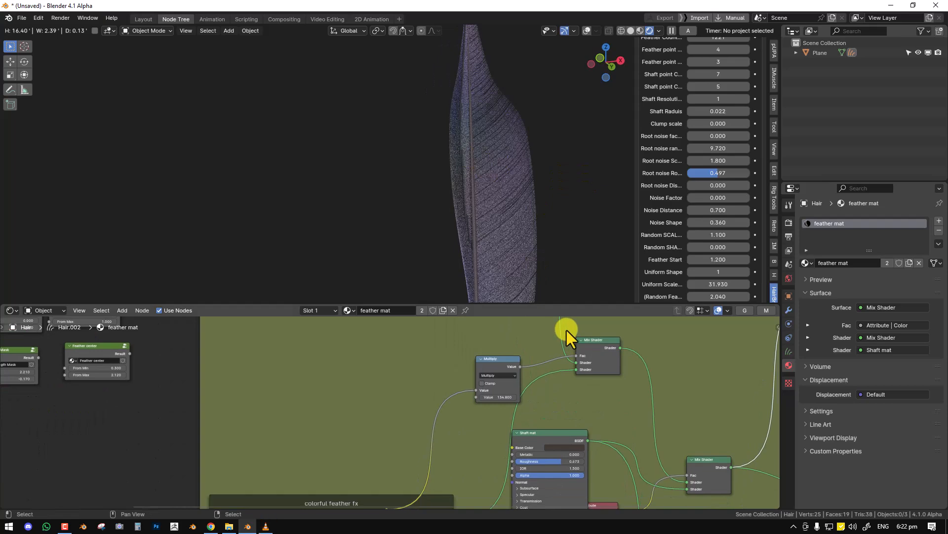
pyautogui.moveTo(479, 399); pyautogui.dragTo(475, 332, button='middle')
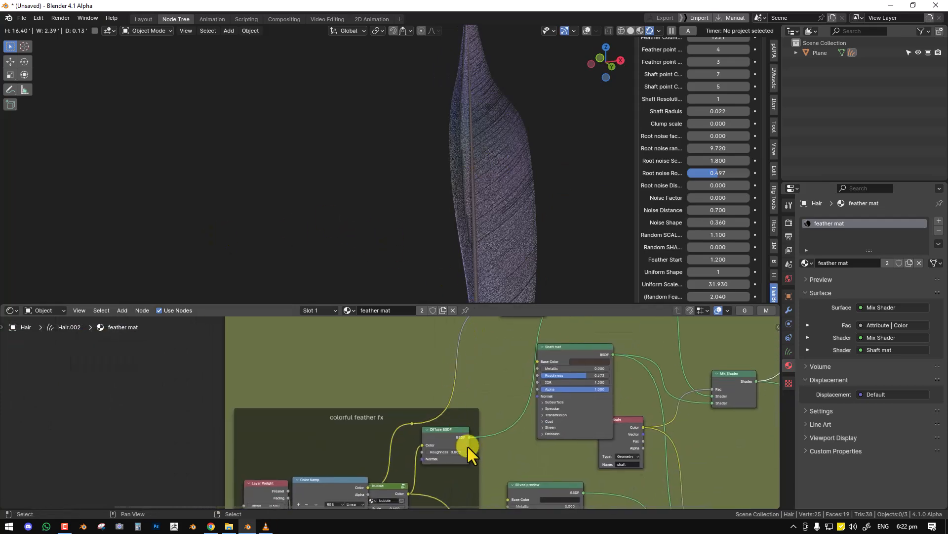
pyautogui.moveTo(508, 360); pyautogui.dragTo(519, 449, button='middle')
pyautogui.moveTo(438, 124); pyautogui.dragTo(153, 125)
pyautogui.click(511, 441)
pyautogui.doubleClick(514, 437)
pyautogui.write('1')
pyautogui.press('Return')
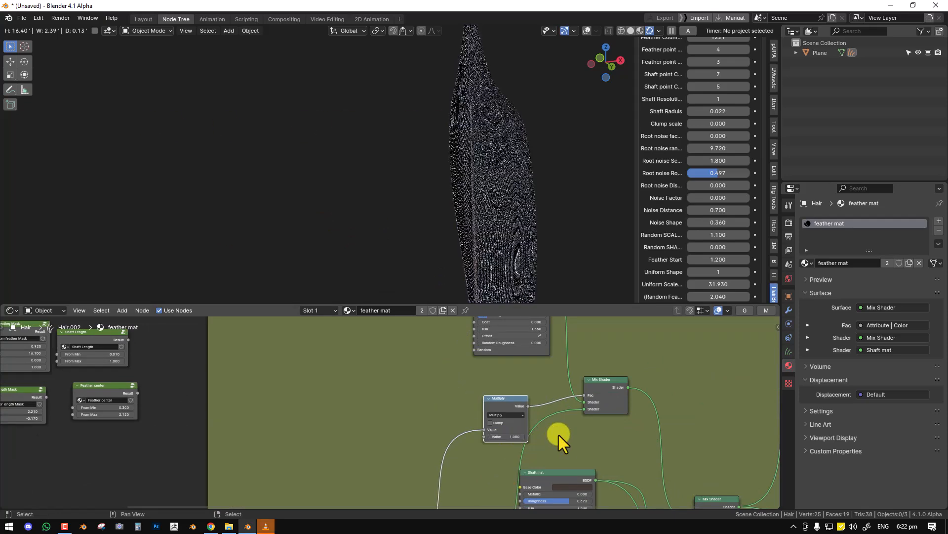
pyautogui.moveTo(517, 436); pyautogui.dragTo(622, 108)
# Step: Vary the bubble node's Scale in the colorful feather fx frame, including 3.79, and inspect the feather's tint
pyautogui.scroll(-1, 550, 410)
pyautogui.moveTo(477, 374); pyautogui.dragTo(482, 291, button='middle')
pyautogui.moveTo(375, 451); pyautogui.dragTo(467, 357, button='middle')
pyautogui.scroll(1, 462, 390)
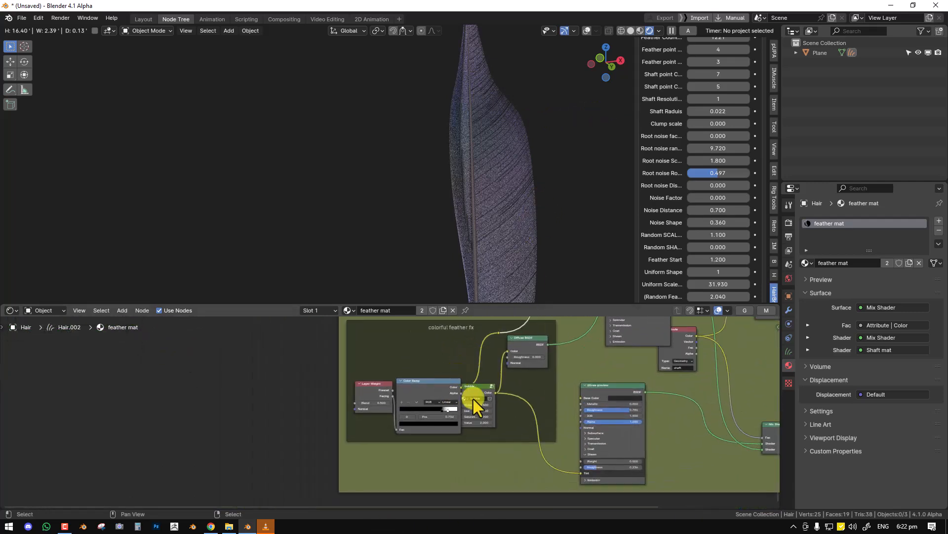
pyautogui.scroll(2, 497, 398)
pyautogui.keyDown('shift'); pyautogui.moveTo(506, 398); pyautogui.dragTo(687, 394); pyautogui.keyUp('shift')
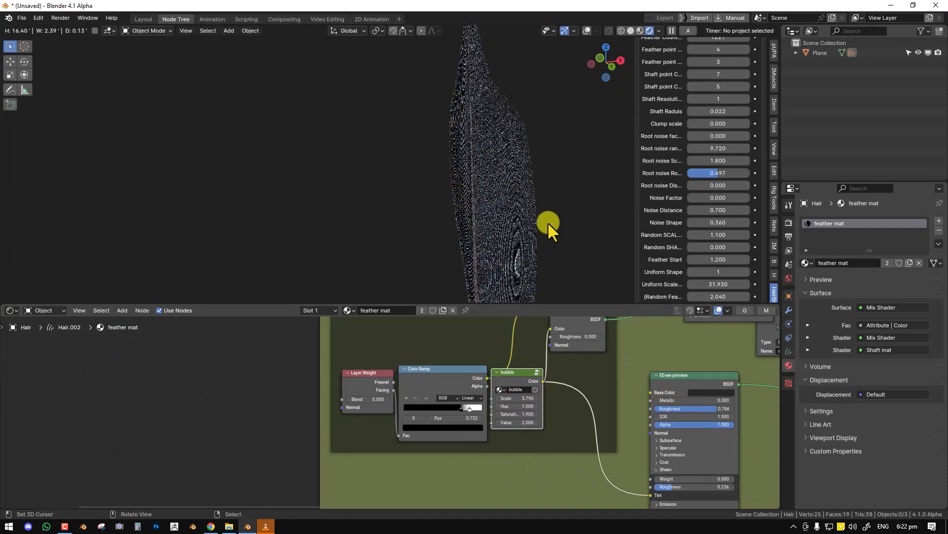
pyautogui.moveTo(520, 403); pyautogui.dragTo(484, 398)
pyautogui.moveTo(532, 224); pyautogui.dragTo(448, 242, button='middle')
# Step: Try a Scale of 2 on the bubble node and undo it
pyautogui.doubleClick(525, 400)
pyautogui.write('2')
pyautogui.press('Return')
pyautogui.hotkey('ctrl', 'z')
# Step: Set the Multiply node's value to 0 to turn off the colorful feather effect
pyautogui.scroll(-3, 478, 200)
pyautogui.moveTo(478, 200); pyautogui.dragTo(513, 228, button='middle')
pyautogui.moveTo(545, 360); pyautogui.dragTo(534, 437, button='middle')
pyautogui.moveTo(595, 340); pyautogui.dragTo(559, 432, button='middle')
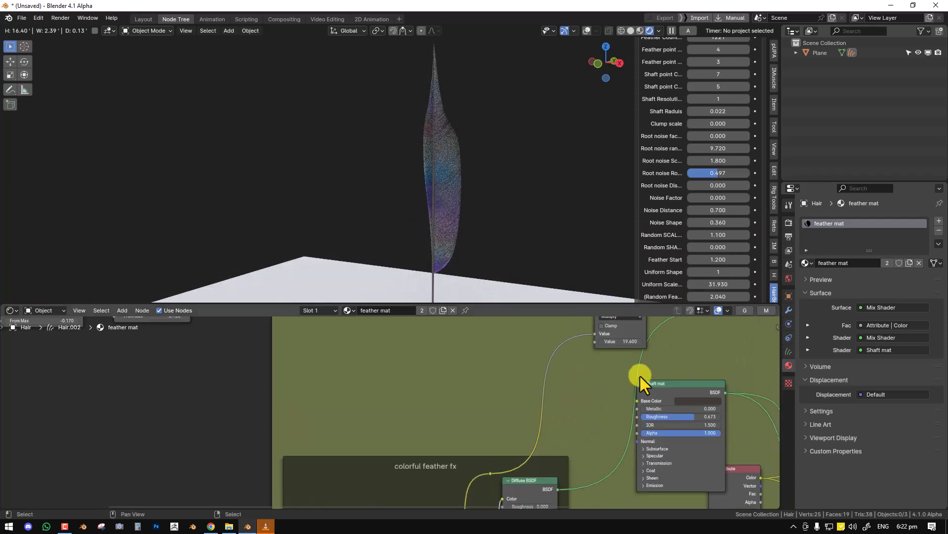
pyautogui.doubleClick(629, 341)
pyautogui.write('0')
pyautogui.press('Return')
# Step: Preview the Feather rim _R Mask node's output on the feather
pyautogui.scroll(-1, 480, 395)
pyautogui.moveTo(293, 362); pyautogui.dragTo(526, 458, button='middle')
pyautogui.moveTo(340, 408); pyautogui.dragTo(479, 420, button='middle')
pyautogui.scroll(1, 341, 380)
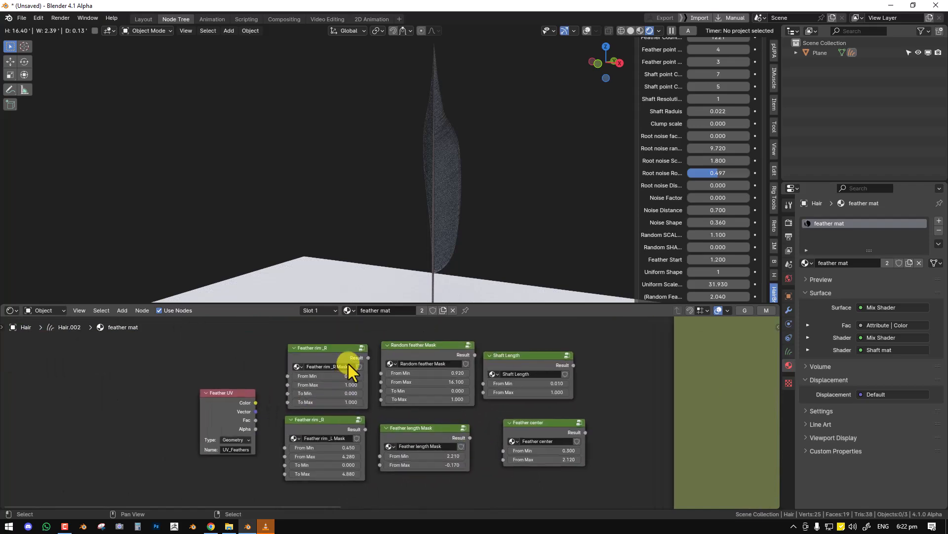
pyautogui.moveTo(419, 189); pyautogui.dragTo(407, 205, button='middle')
pyautogui.keyDown('ctrl'); pyautogui.keyDown('shift'); pyautogui.click(338, 352); pyautogui.keyUp('shift'); pyautogui.keyUp('ctrl')
pyautogui.moveTo(449, 156); pyautogui.dragTo(400, 70, button='middle')
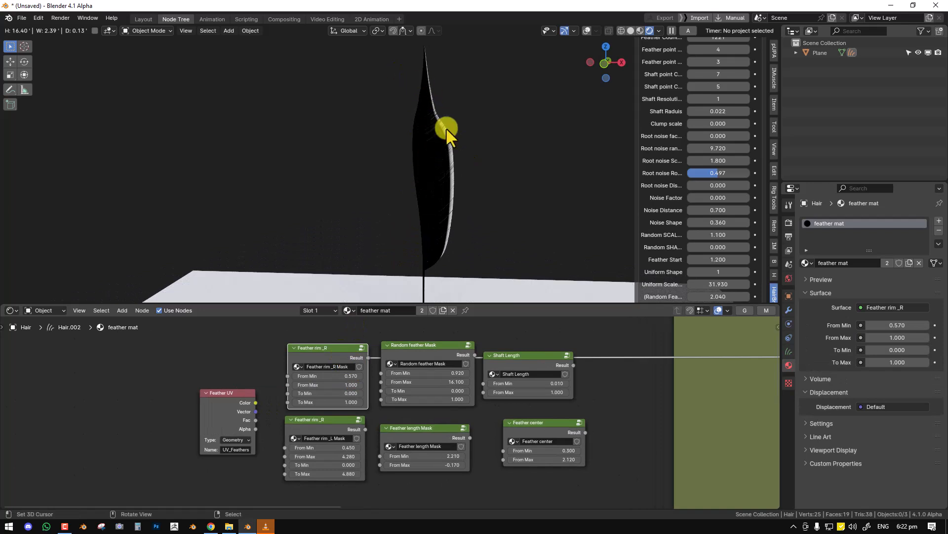
# Step: Preview the Feather rim _L Mask and set its From Min to 0.07, From Max to 4.27 and To Max to 21.58
pyautogui.keyDown('ctrl'); pyautogui.keyDown('shift'); pyautogui.click(330, 427); pyautogui.keyUp('shift'); pyautogui.keyUp('ctrl')
pyautogui.moveTo(338, 447)
pyautogui.mouseDown()
pyautogui.moveTo(360, 133)
pyautogui.moveTo(317, 134)
pyautogui.moveTo(349, 461)
pyautogui.mouseUp()
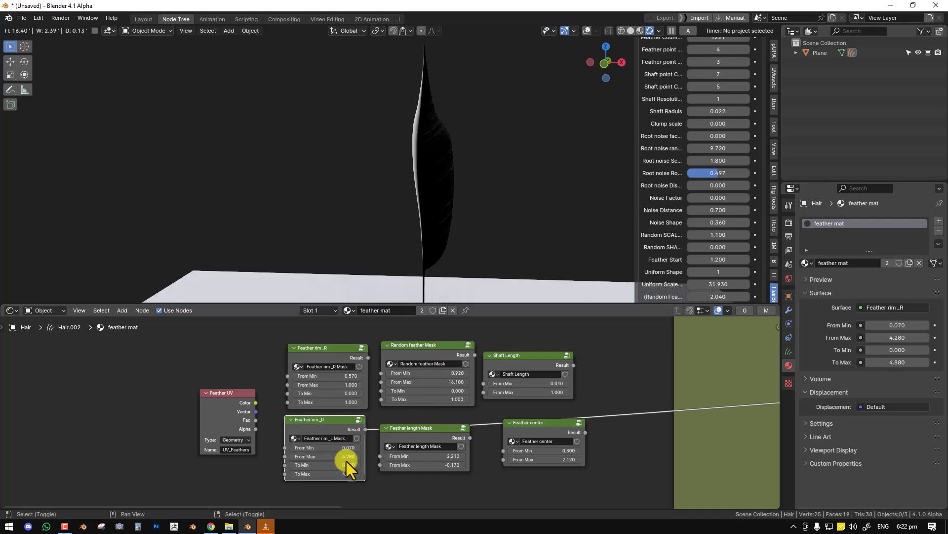
pyautogui.moveTo(348, 140)
pyautogui.mouseDown()
pyautogui.moveTo(392, 138)
pyautogui.moveTo(254, 144)
pyautogui.moveTo(331, 409)
pyautogui.mouseUp()
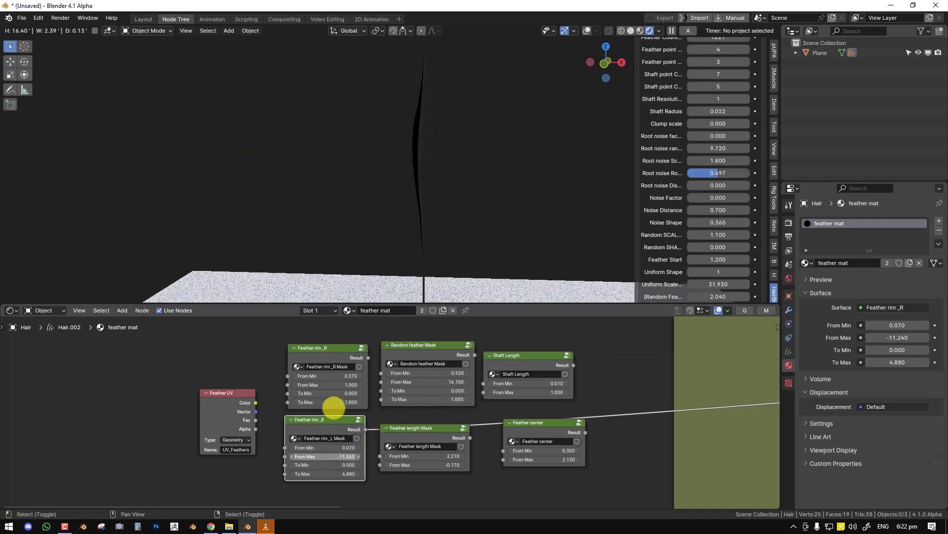
pyautogui.moveTo(817, 410); pyautogui.dragTo(342, 388)
pyautogui.moveTo(328, 473); pyautogui.dragTo(336, 156)
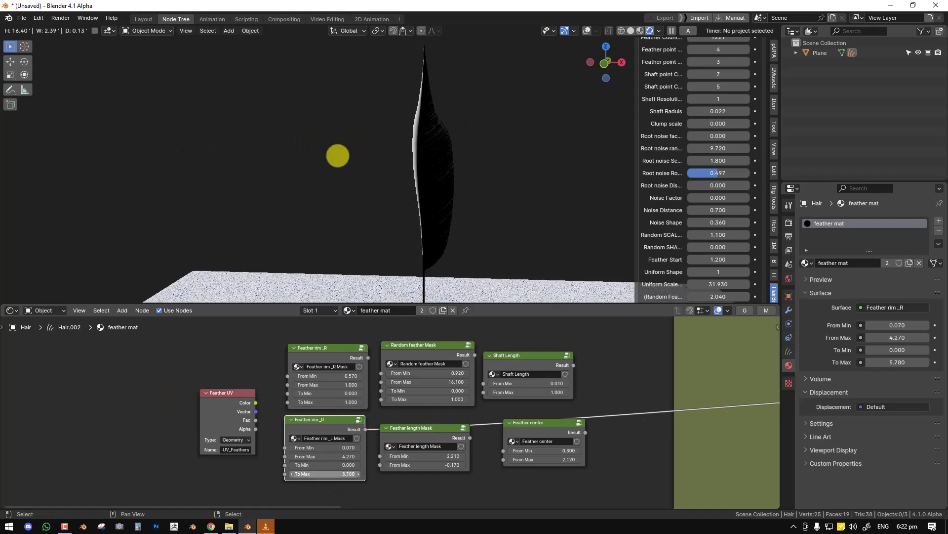
pyautogui.moveTo(415, 152); pyautogui.dragTo(411, 152)
# Step: Preview the Random feather Mask and set its From Max to 15.86 and To Max to 7.9
pyautogui.keyDown('ctrl'); pyautogui.keyDown('shift'); pyautogui.click(444, 344); pyautogui.keyUp('shift'); pyautogui.keyUp('ctrl')
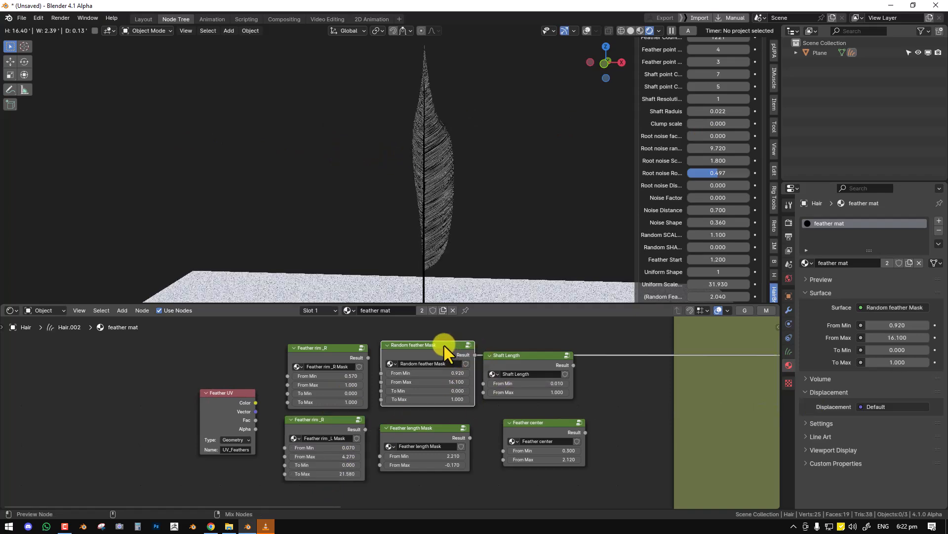
pyautogui.scroll(2, 445, 296)
pyautogui.moveTo(469, 379)
pyautogui.mouseDown()
pyautogui.moveTo(121, 362)
pyautogui.moveTo(508, 396)
pyautogui.moveTo(440, 398)
pyautogui.mouseUp()
pyautogui.moveTo(575, 398); pyautogui.dragTo(495, 387, button='middle')
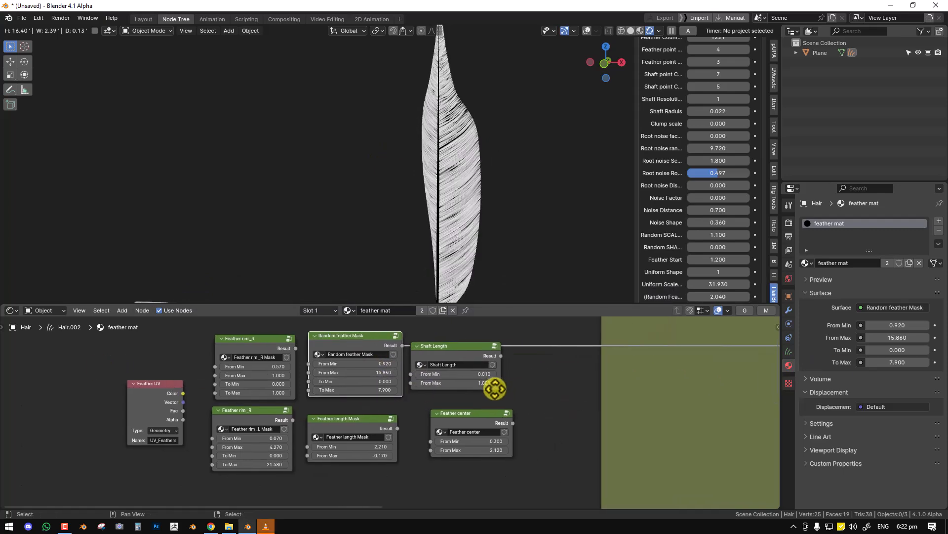
# Step: Preview the Shaft Length mask on the feather and examine the shaft up close
pyautogui.keyDown('ctrl'); pyautogui.keyDown('shift'); pyautogui.click(467, 351); pyautogui.keyUp('shift'); pyautogui.keyUp('ctrl')
pyautogui.scroll(-4, 470, 218)
pyautogui.moveTo(470, 219); pyautogui.dragTo(462, 241, button='middle')
pyautogui.scroll(5, 414, 195)
pyautogui.keyDown('shift'); pyautogui.moveTo(413, 194); pyautogui.dragTo(428, 219, button='middle'); pyautogui.keyUp('shift')
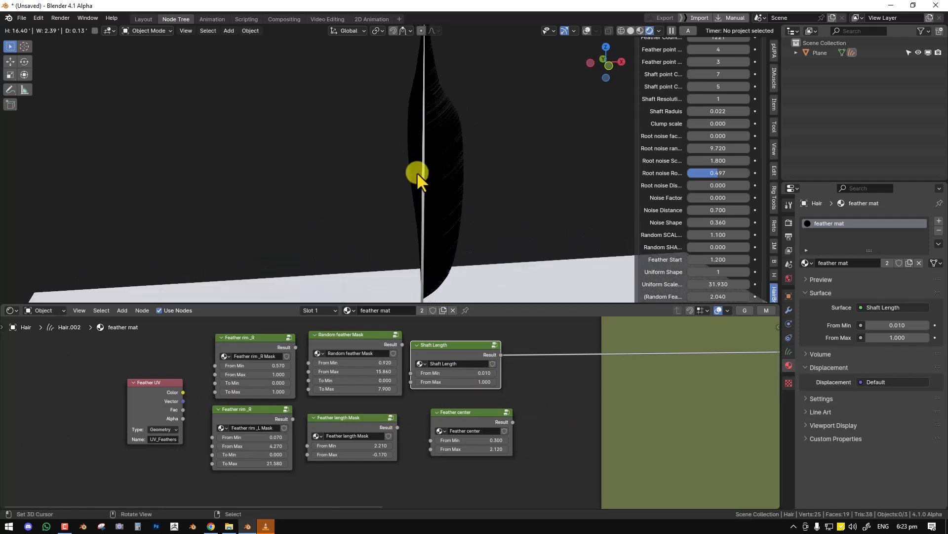
# Step: Preview the Feather length Mask and set its From Min to 2.25
pyautogui.keyDown('ctrl'); pyautogui.keyDown('shift'); pyautogui.click(376, 416); pyautogui.keyUp('shift'); pyautogui.keyUp('ctrl')
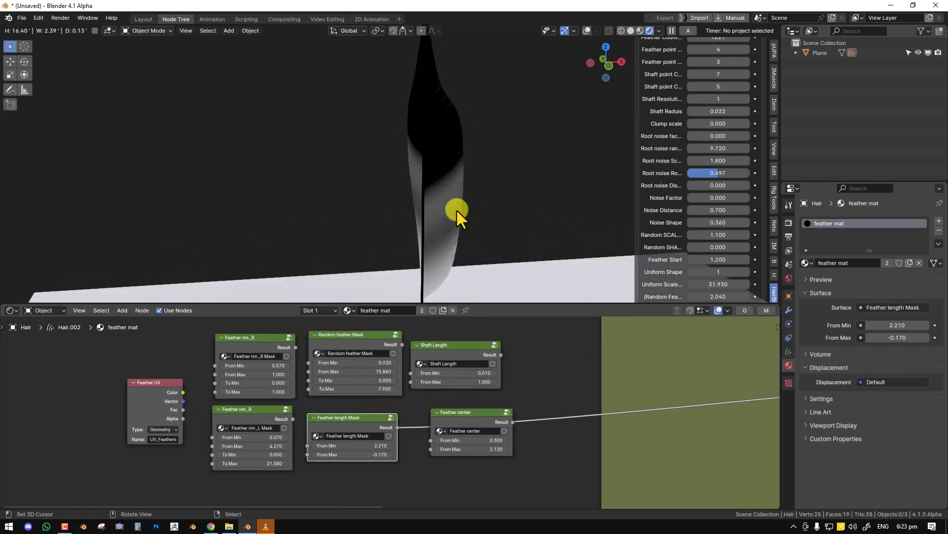
pyautogui.moveTo(335, 440); pyautogui.dragTo(375, 387, button='middle')
pyautogui.moveTo(414, 392)
pyautogui.mouseDown()
pyautogui.moveTo(392, 387)
pyautogui.moveTo(515, 374)
pyautogui.moveTo(396, 383)
pyautogui.mouseUp()
# Step: Preview the Shaft Length and Feather center masks, setting Feather center's From Min to 0.08 and From Max to 0.53
pyautogui.moveTo(498, 371); pyautogui.dragTo(389, 419, button='middle')
pyautogui.keyDown('ctrl'); pyautogui.keyDown('shift'); pyautogui.click(393, 345); pyautogui.keyUp('shift'); pyautogui.keyUp('ctrl')
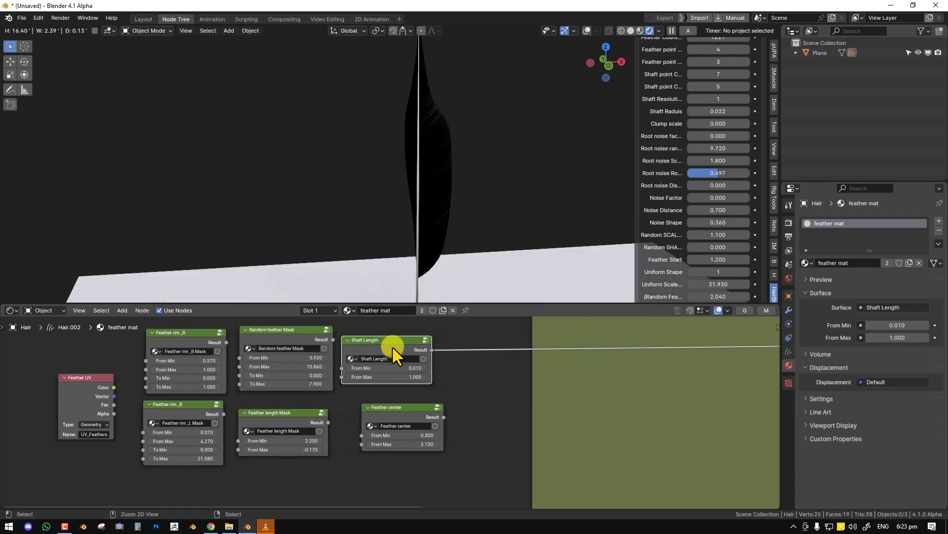
pyautogui.keyDown('ctrl'); pyautogui.keyDown('shift'); pyautogui.click(407, 420); pyautogui.keyUp('shift'); pyautogui.keyUp('ctrl')
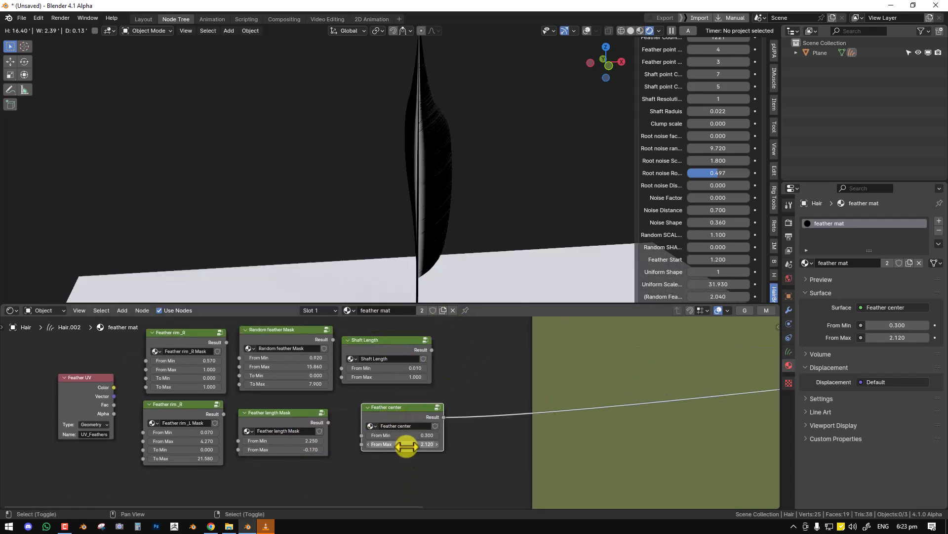
pyautogui.moveTo(411, 434)
pyautogui.mouseDown()
pyautogui.moveTo(432, 116)
pyautogui.moveTo(384, 121)
pyautogui.moveTo(405, 121)
pyautogui.mouseUp()
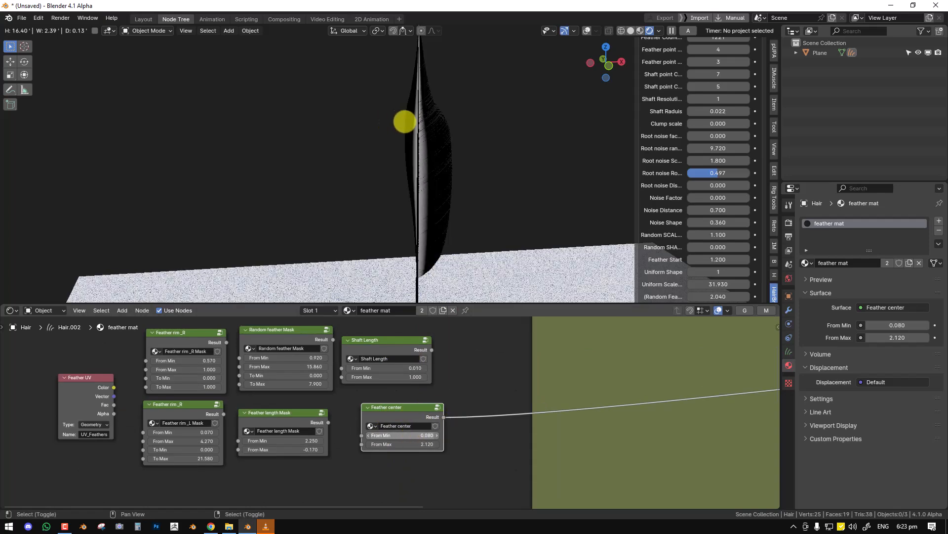
pyautogui.moveTo(413, 443)
pyautogui.mouseDown()
pyautogui.moveTo(483, 126)
pyautogui.moveTo(315, 129)
pyautogui.moveTo(341, 128)
pyautogui.mouseUp()
# Step: Preview the Feather rim _L Mask again and look over the whole set of mask nodes
pyautogui.moveTo(340, 427); pyautogui.dragTo(488, 393, button='middle')
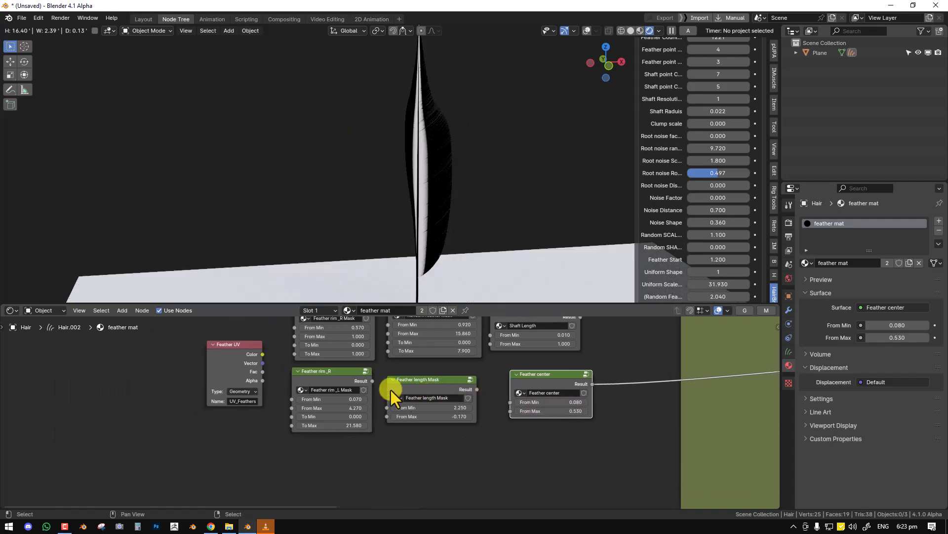
pyautogui.keyDown('ctrl'); pyautogui.keyDown('shift'); pyautogui.click(356, 381); pyautogui.keyUp('shift'); pyautogui.keyUp('ctrl')
pyautogui.moveTo(423, 353); pyautogui.dragTo(440, 404, button='middle')
pyautogui.scroll(-1, 440, 404)
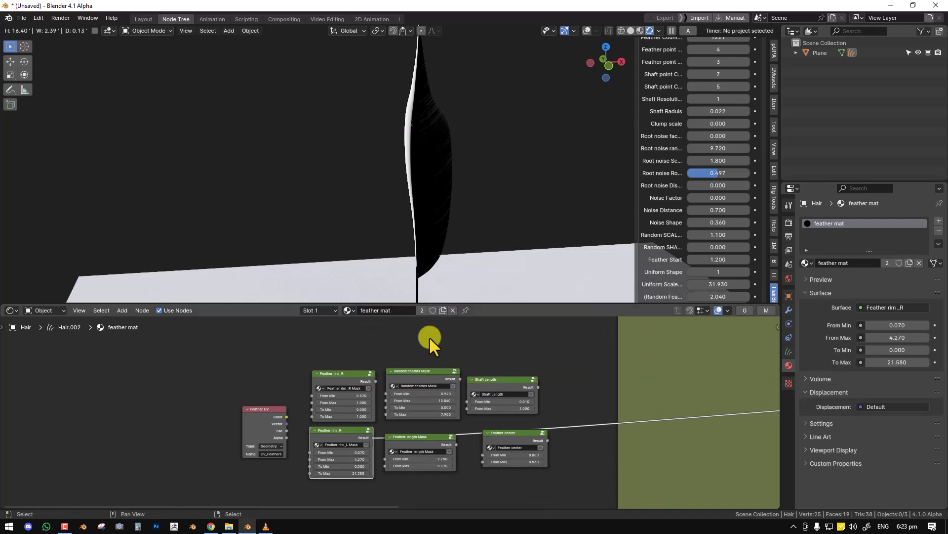
pyautogui.moveTo(396, 428); pyautogui.dragTo(461, 389, button='middle')
pyautogui.scroll(-1, 416, 401)
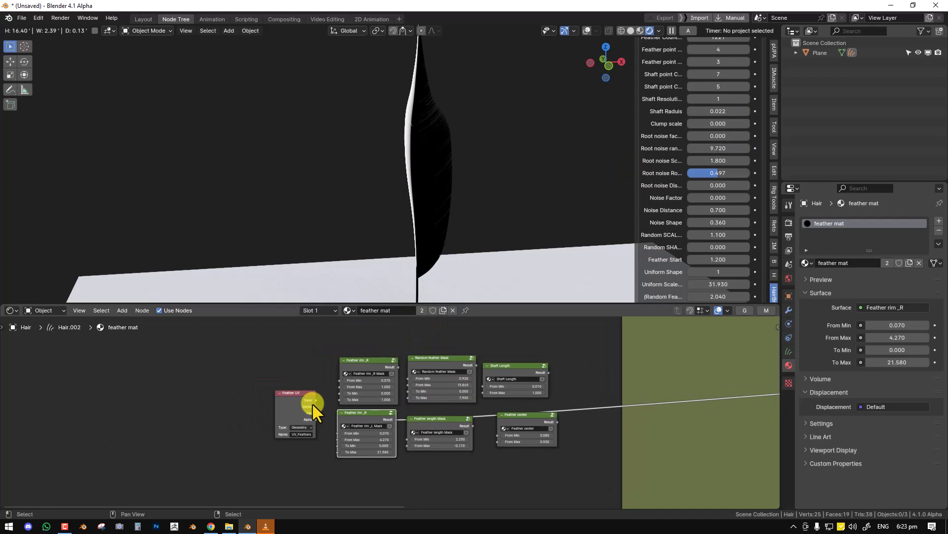
# Step: Preview the Feather UV attribute's Color on the feather and move its node below the mask nodes
pyautogui.moveTo(309, 402); pyautogui.dragTo(383, 376, button='middle')
pyautogui.keyDown('ctrl'); pyautogui.keyDown('shift'); pyautogui.click(390, 375); pyautogui.keyUp('shift'); pyautogui.keyUp('ctrl')
pyautogui.moveTo(389, 375); pyautogui.dragTo(377, 447)
pyautogui.scroll(-2, 398, 200)
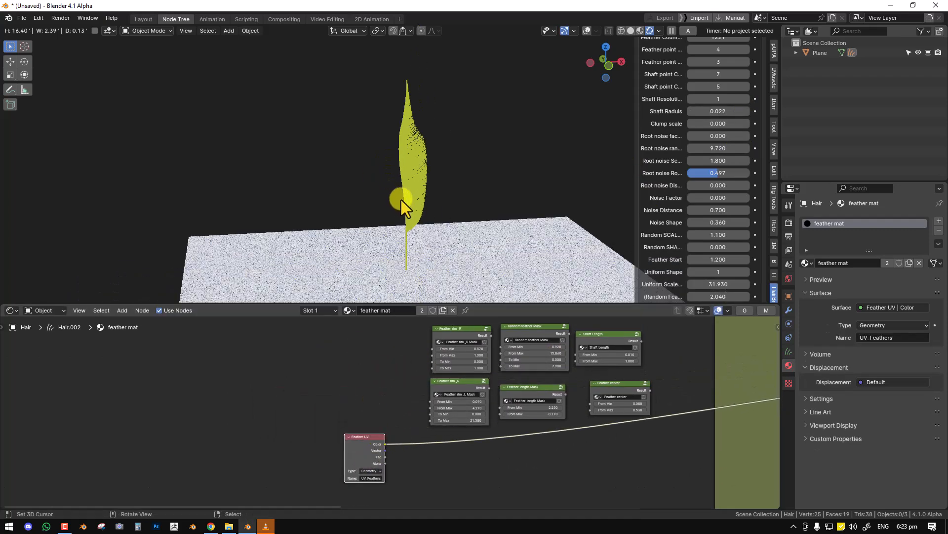
pyautogui.scroll(-2, 405, 202)
# Step: Shift the Feather UV node outward and insert an Image Texture node fed by its Color output
pyautogui.moveTo(372, 452); pyautogui.dragTo(320, 433)
pyautogui.hotkey('shift', 'a')
pyautogui.moveTo(327, 435)
pyautogui.click(413, 367)
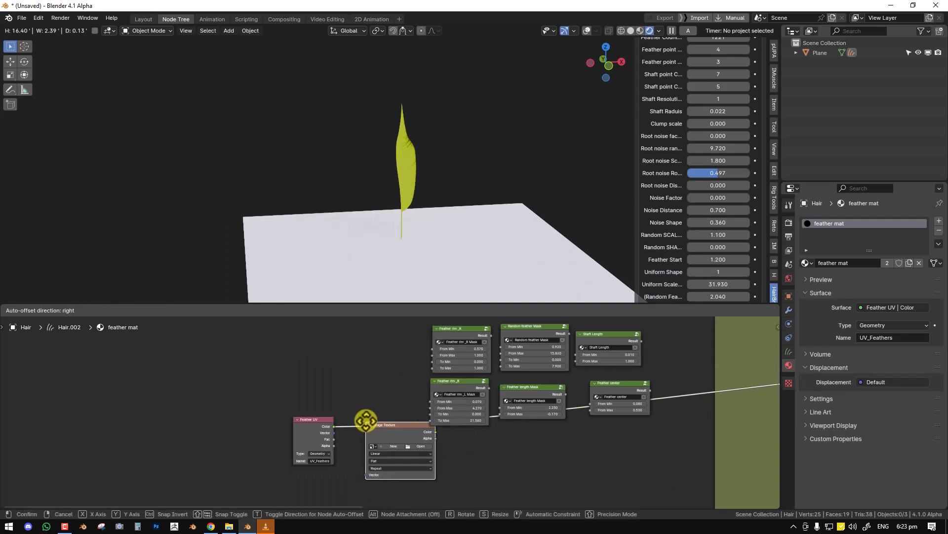
pyautogui.click(365, 411)
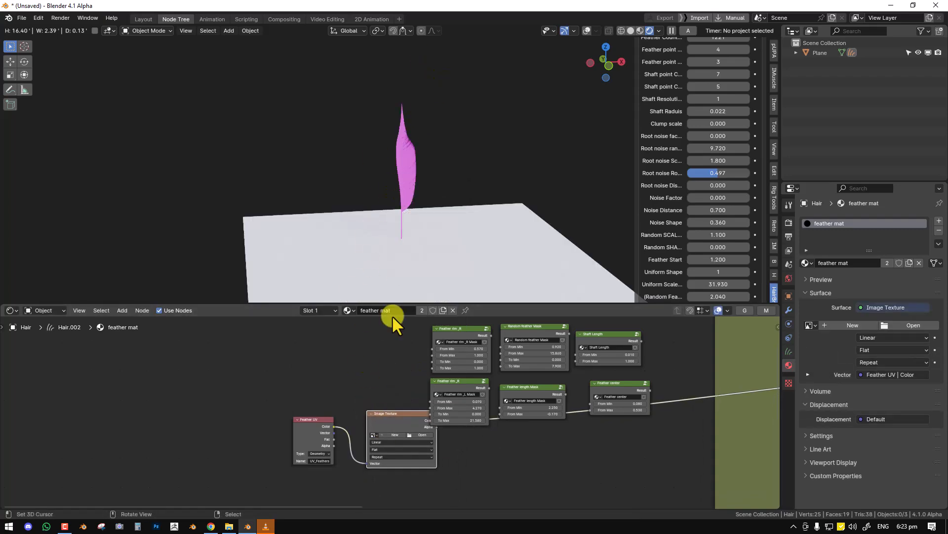
# Step: Switch the viewport to Solid shading, maximize it and show the overlays again
pyautogui.moveTo(452, 123)
pyautogui.mouseDown(button='middle')
pyautogui.moveTo(408, 181)
pyautogui.moveTo(485, 176)
pyautogui.mouseUp(button='middle')
pyautogui.press('z')
pyautogui.click(575, 161)
pyautogui.hotkey('ctrl', 'space')
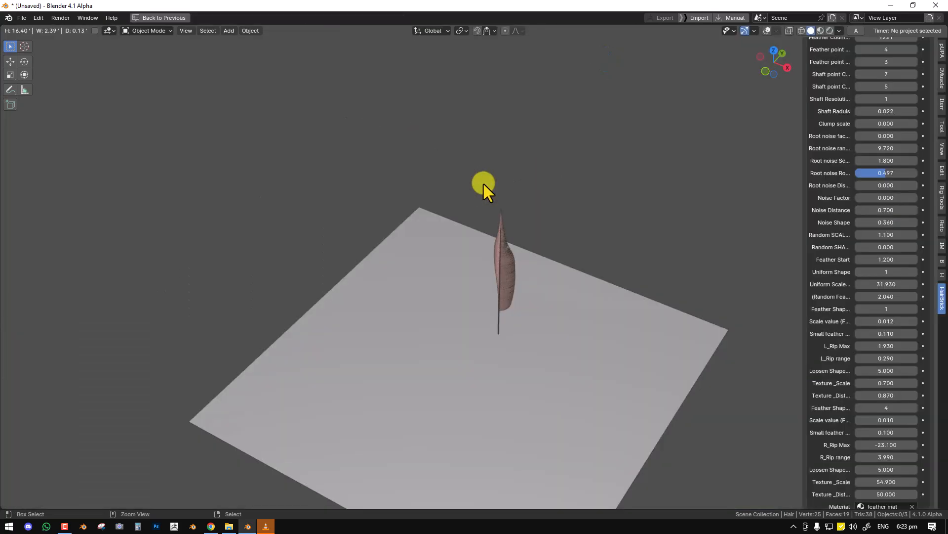
pyautogui.hotkey('ctrl', 'Tab')
pyautogui.hotkey('shift', 'alt', 'z')
# Step: Enter Sculpt Mode and add nine more feather strands across the plane with the Add brush
pyautogui.hotkey('ctrl', 'Tab')
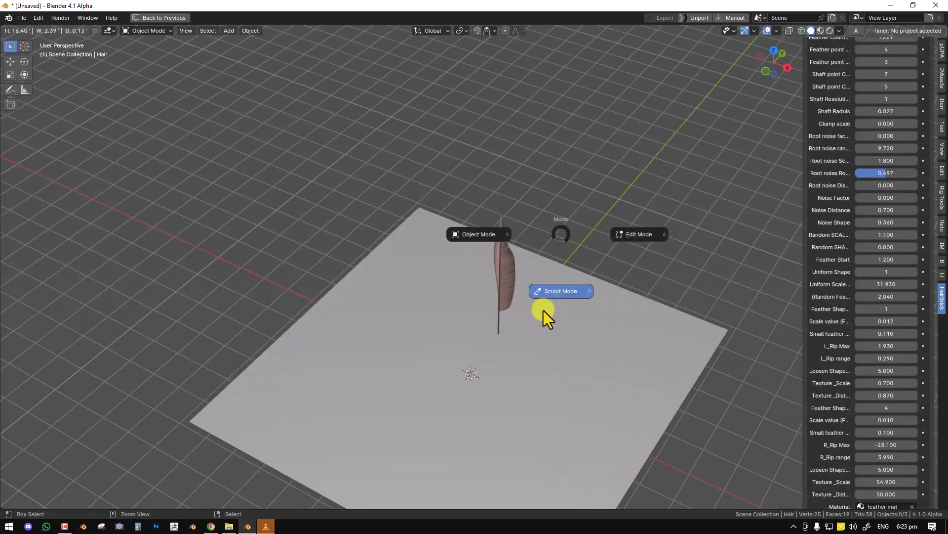
pyautogui.click(564, 295)
pyautogui.hotkey('shift', 'space')
pyautogui.click(525, 295)
pyautogui.click(448, 332)
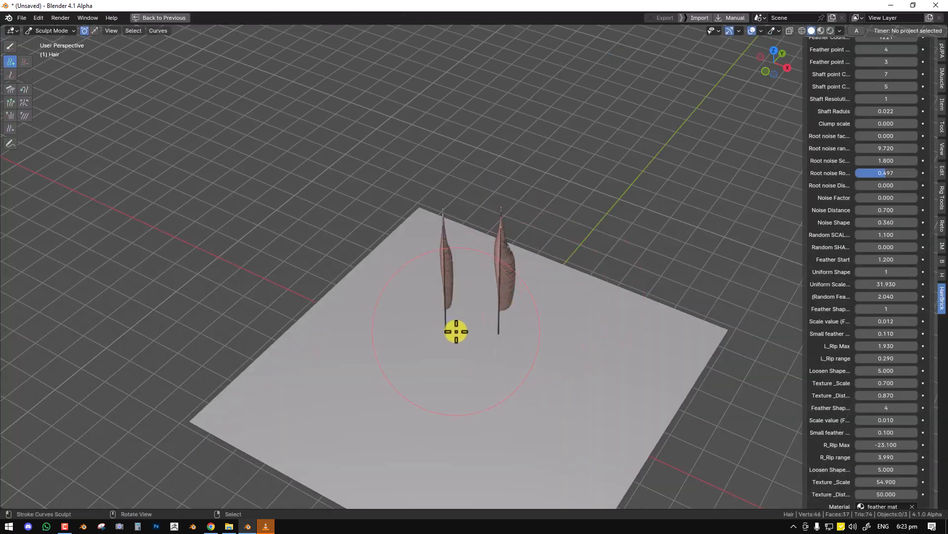
pyautogui.click(474, 346)
pyautogui.click(487, 383)
pyautogui.click(531, 375)
pyautogui.click(586, 381)
pyautogui.click(568, 398)
pyautogui.click(430, 370)
pyautogui.click(419, 358)
pyautogui.click(412, 327)
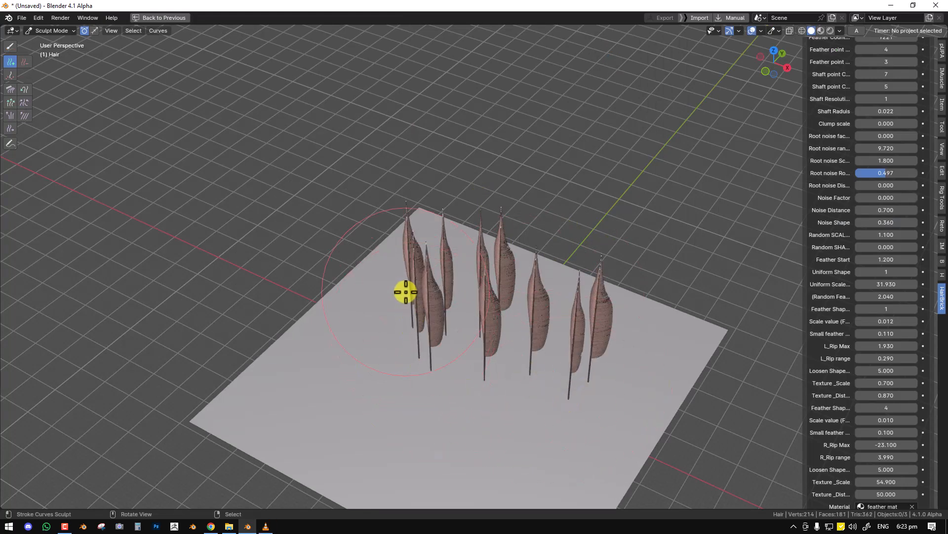
# Step: Enlarge the sculpt brush and sweep the feather strands toward one side of the plane so they curve over
pyautogui.hotkey('shift', 'space')
pyautogui.click(455, 349)
pyautogui.moveTo(499, 313); pyautogui.dragTo(470, 295, button='middle')
pyautogui.press('f')
pyautogui.click(486, 294)
pyautogui.hotkey('shift', 'space')
pyautogui.click(499, 292)
pyautogui.press('f')
pyautogui.click(623, 338)
pyautogui.moveTo(389, 311); pyautogui.dragTo(658, 249)
pyautogui.moveTo(598, 301); pyautogui.dragTo(586, 271, button='middle')
pyautogui.moveTo(614, 225)
pyautogui.mouseDown()
pyautogui.moveTo(434, 116)
pyautogui.moveTo(487, 97)
pyautogui.moveTo(580, 127)
pyautogui.moveTo(559, 187)
pyautogui.moveTo(648, 203)
pyautogui.moveTo(641, 144)
pyautogui.moveTo(707, 246)
pyautogui.moveTo(775, 303)
pyautogui.moveTo(658, 201)
pyautogui.moveTo(790, 286)
pyautogui.moveTo(731, 256)
pyautogui.moveTo(656, 158)
pyautogui.moveTo(514, 180)
pyautogui.moveTo(533, 209)
pyautogui.mouseUp()
# Step: Return to Object Mode, select the plane and enter Texture Paint mode with the Draw tool
pyautogui.hotkey('ctrl', 'Tab')
pyautogui.click(323, 217)
pyautogui.moveTo(323, 217); pyautogui.dragTo(448, 229, button='middle')
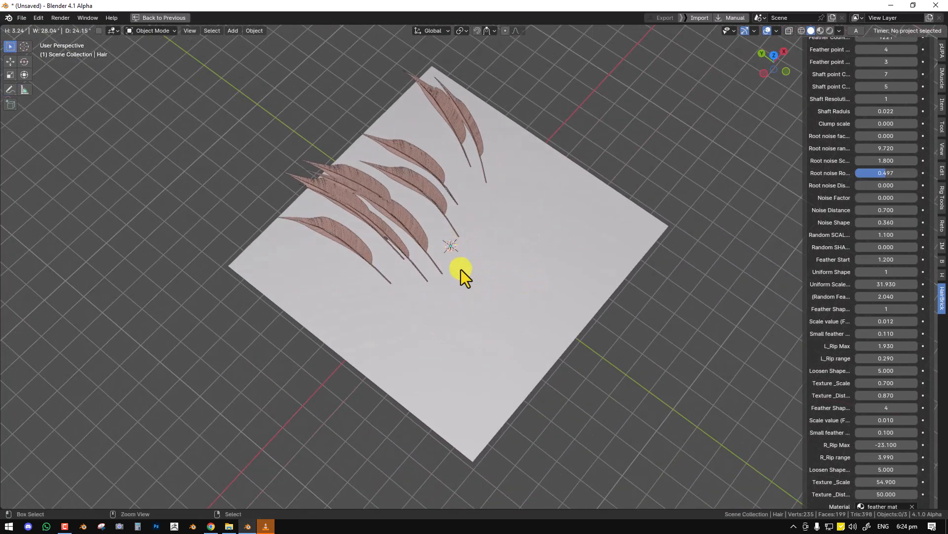
pyautogui.hotkey('ctrl', 'space')
pyautogui.click(407, 211)
pyautogui.hotkey('ctrl', 'space')
pyautogui.hotkey('ctrl', 'Tab')
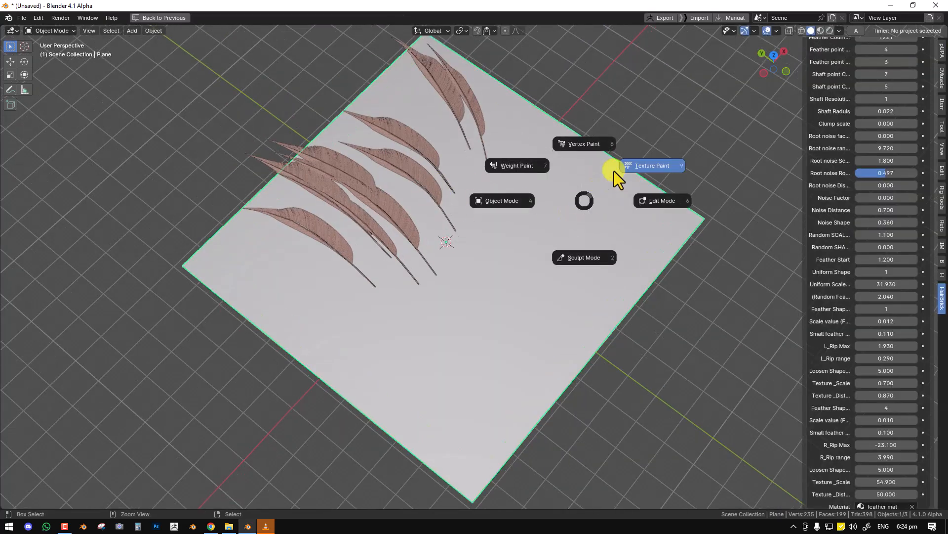
pyautogui.click(640, 171)
pyautogui.scroll(1, 495, 156)
pyautogui.hotkey('shift', 'space')
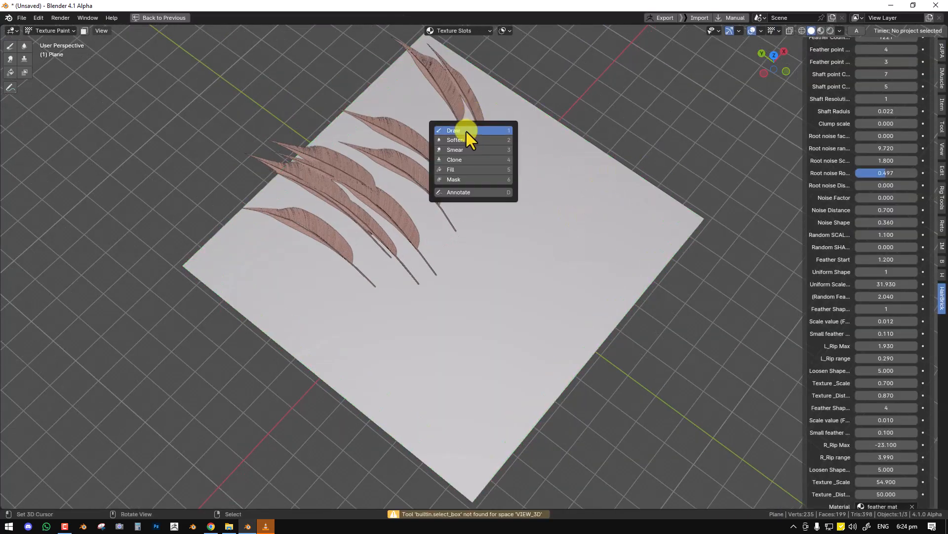
pyautogui.click(466, 130)
# Step: Set the texture slots mode to Single Image and set up a new 2048 x 2048 px image
pyautogui.click(467, 31)
pyautogui.click(471, 50)
pyautogui.click(469, 61)
pyautogui.click(450, 69)
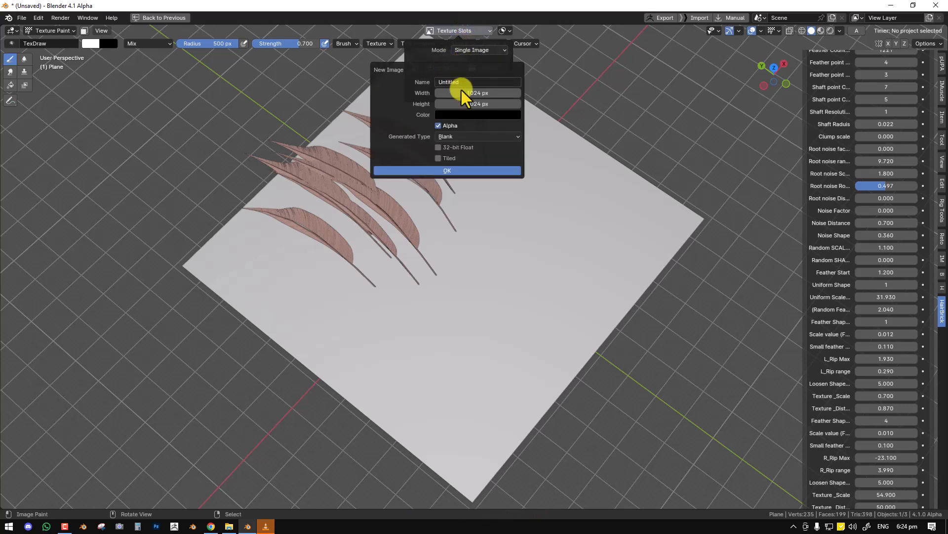
pyautogui.click(486, 92)
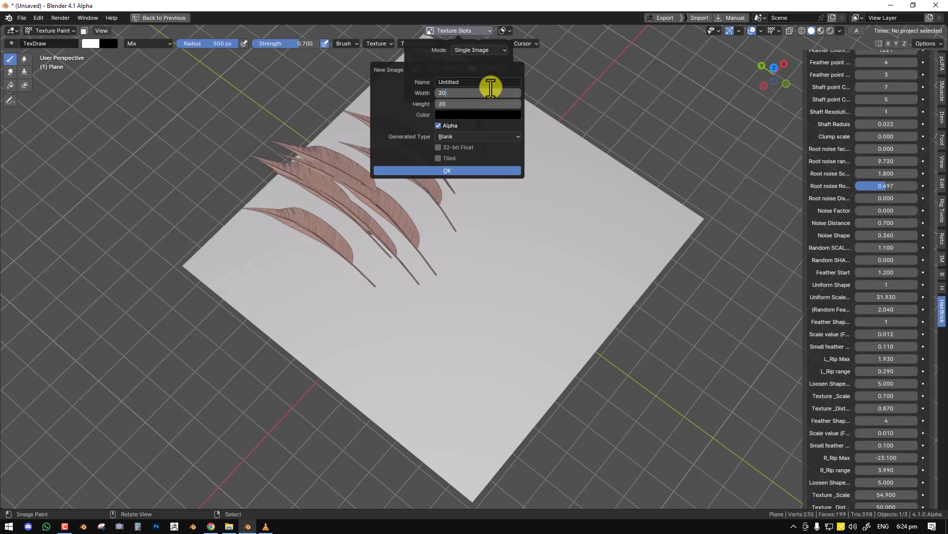
# Step: Choose a dark brown fill color for the new image and create it
pyautogui.click(476, 116)
pyautogui.moveTo(534, 154); pyautogui.dragTo(535, 143)
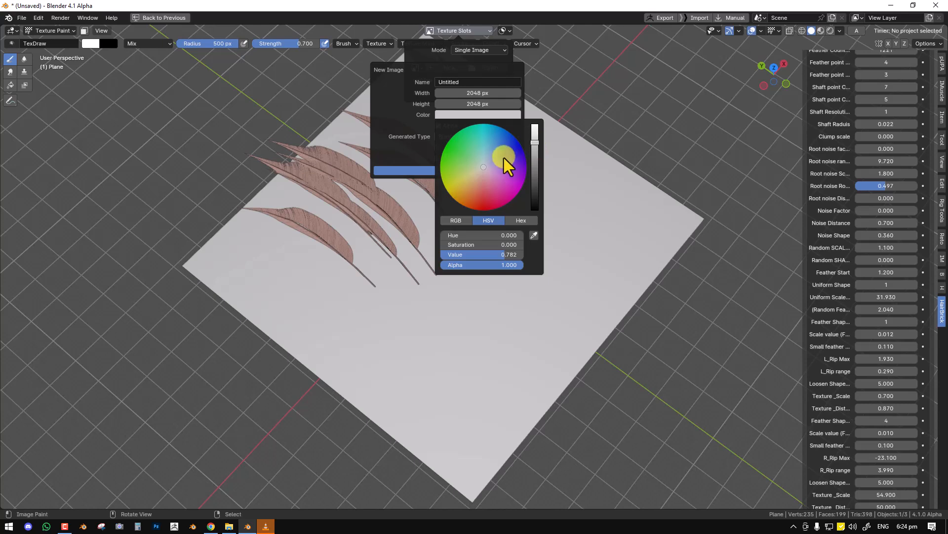
pyautogui.click(470, 185)
pyautogui.moveTo(469, 185); pyautogui.dragTo(485, 183)
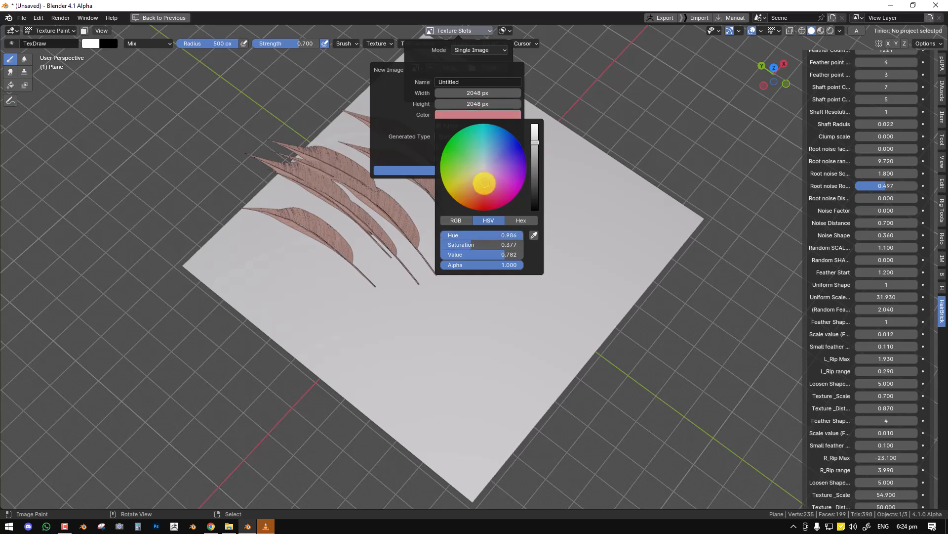
pyautogui.moveTo(534, 144); pyautogui.dragTo(535, 182)
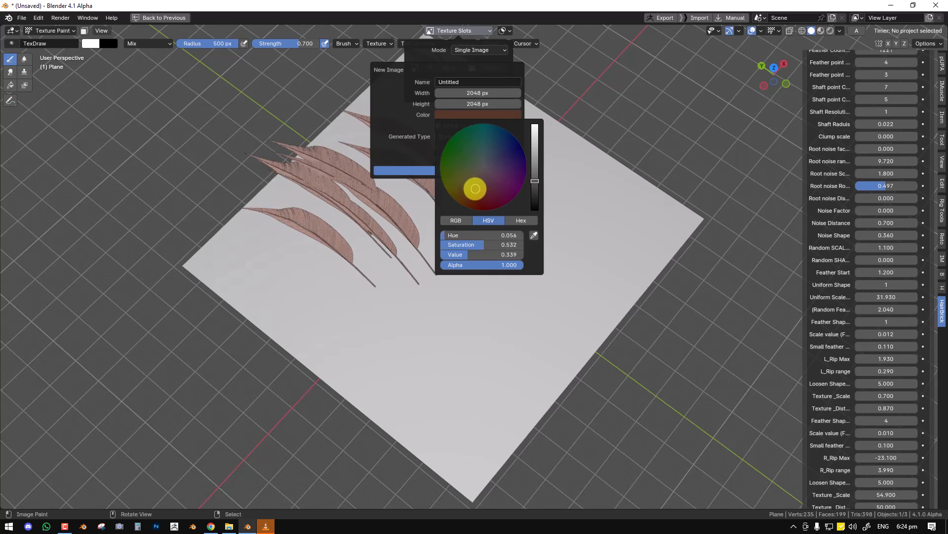
pyautogui.moveTo(533, 187); pyautogui.dragTo(534, 186)
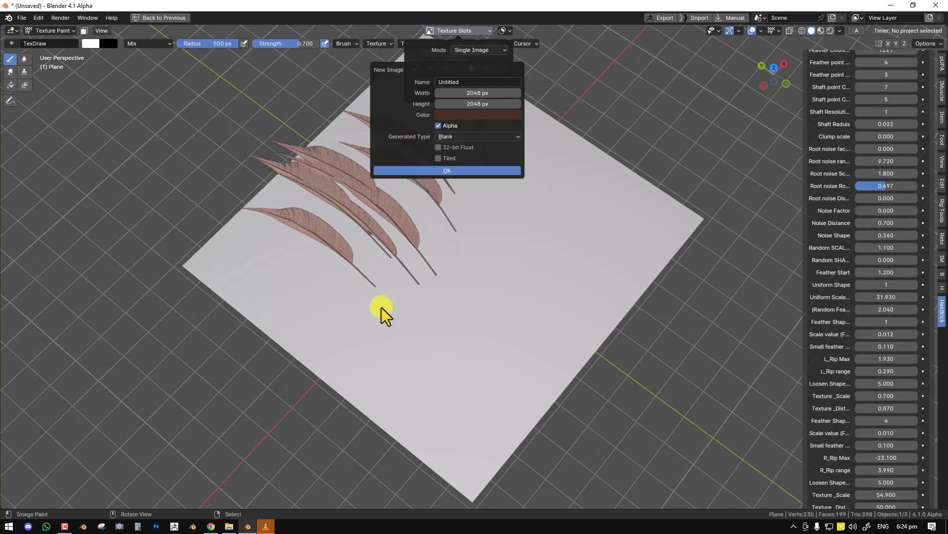
pyautogui.click(437, 171)
# Step: Reduce the texture paint brush radius to 198 px
pyautogui.press('f')
pyautogui.click(346, 181)
pyautogui.scroll(-2, 383, 160)
pyautogui.scroll(2, 239, 85)
# Step: Return to Object Mode, select the feathers and assign the Untitled image to the feather material's Image Texture node
pyautogui.hotkey('ctrl', 'space')
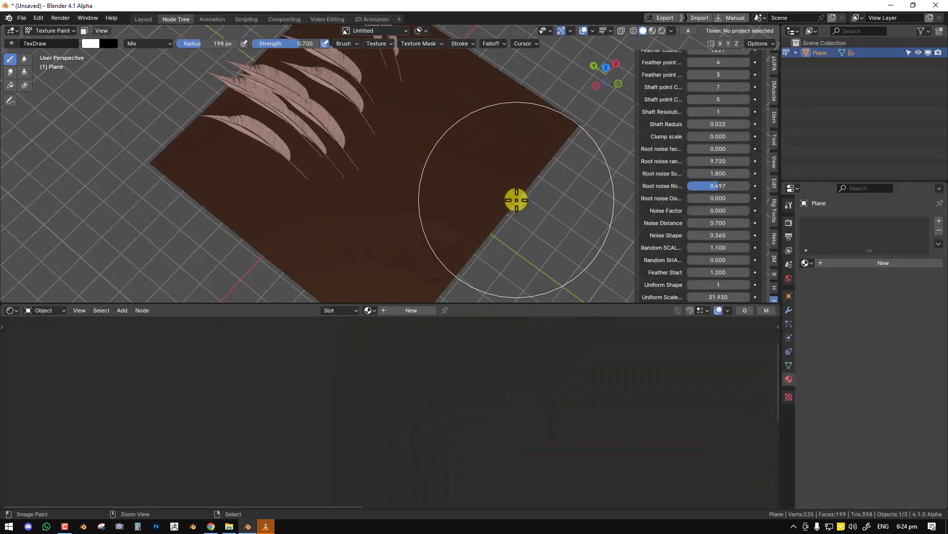
pyautogui.hotkey('ctrl', 'Tab')
pyautogui.click(319, 132)
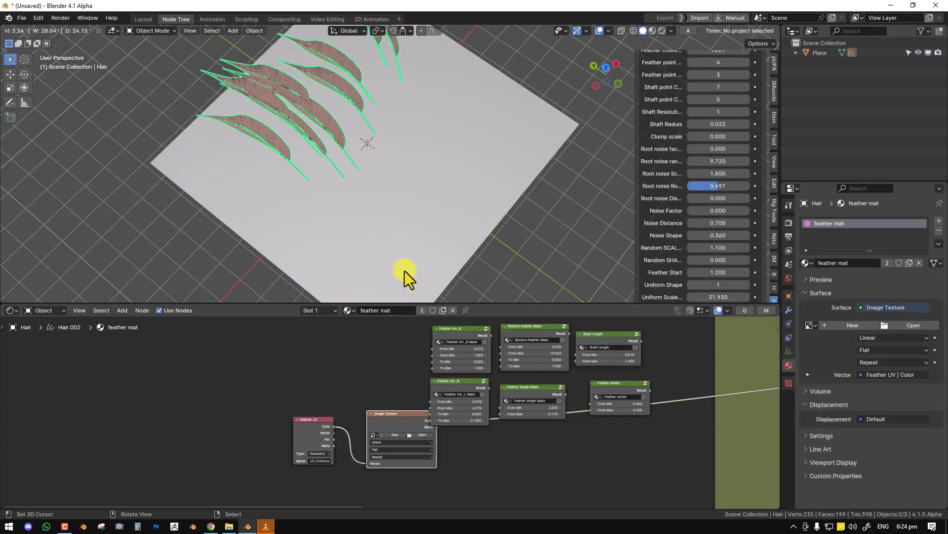
pyautogui.scroll(2, 429, 427)
pyautogui.moveTo(430, 428); pyautogui.dragTo(430, 343, button='middle')
pyautogui.moveTo(402, 342); pyautogui.dragTo(398, 379)
pyautogui.click(361, 387)
pyautogui.click(370, 405)
# Step: Switch the viewport to Material Preview, move the Feather UV node away from the image node and inspect the feathers
pyautogui.press('z')
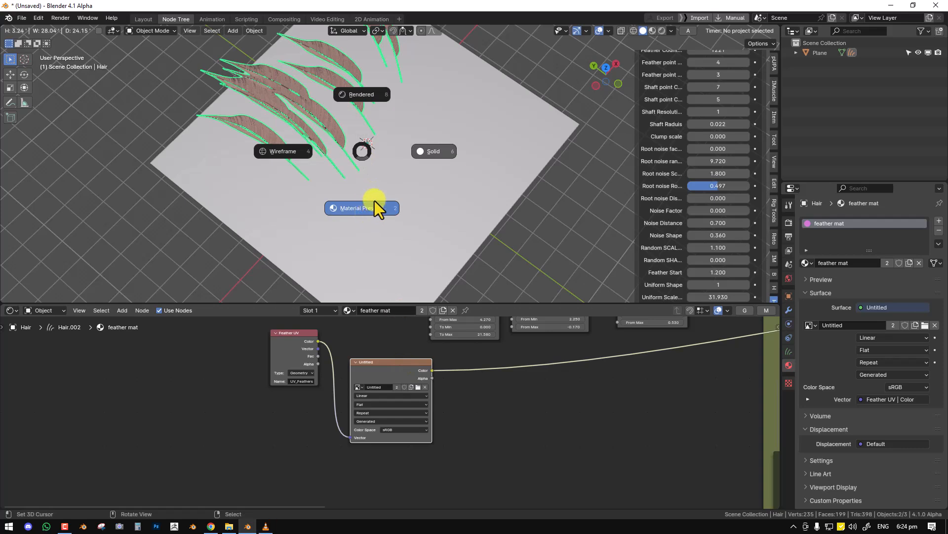
pyautogui.click(374, 201)
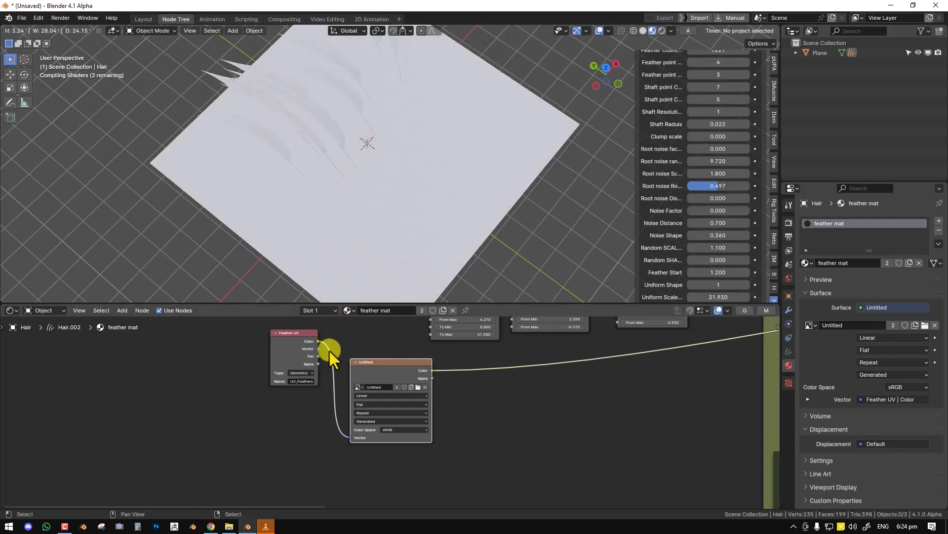
pyautogui.moveTo(298, 354); pyautogui.dragTo(269, 359)
pyautogui.moveTo(302, 160); pyautogui.dragTo(324, 131, button='middle')
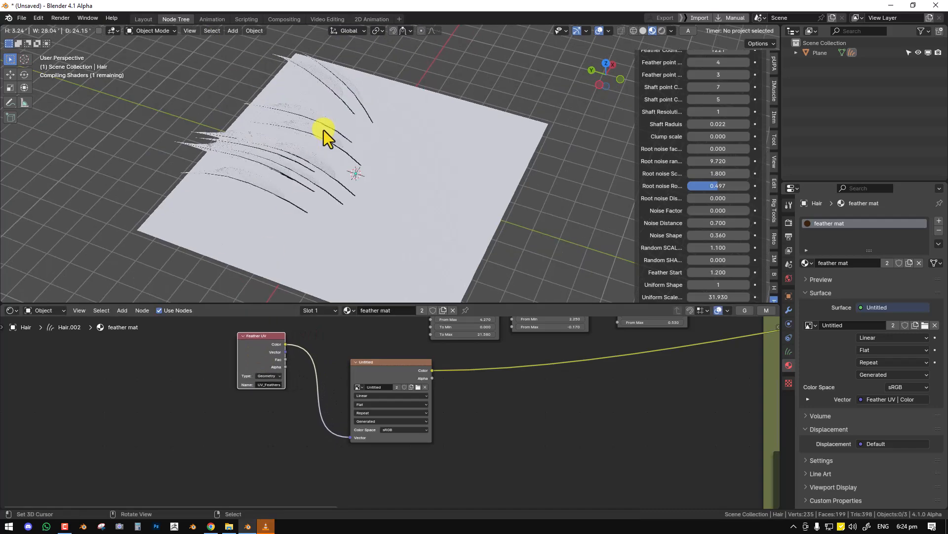
pyautogui.scroll(2, 320, 133)
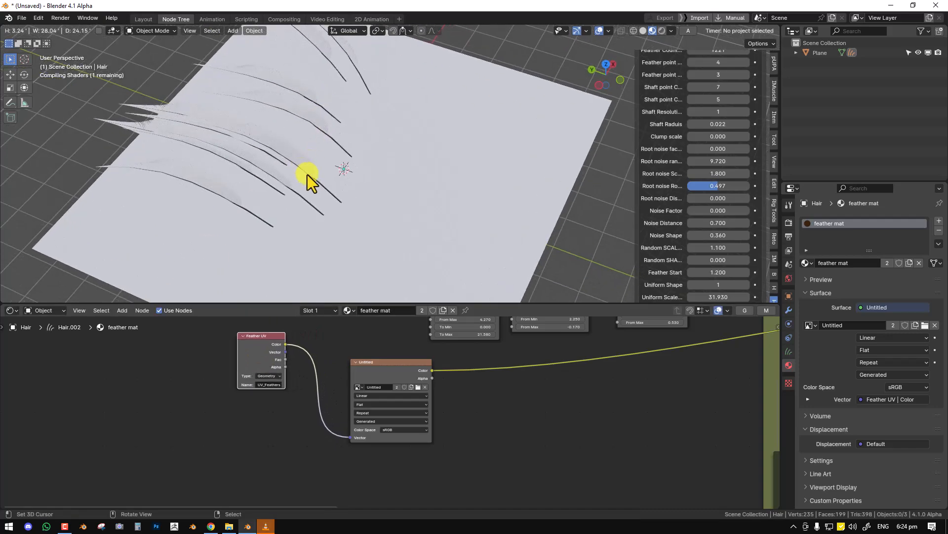
pyautogui.scroll(-1, 333, 158)
pyautogui.moveTo(333, 158)
pyautogui.mouseDown(button='middle')
pyautogui.moveTo(329, 134)
pyautogui.moveTo(328, 155)
pyautogui.mouseUp(button='middle')
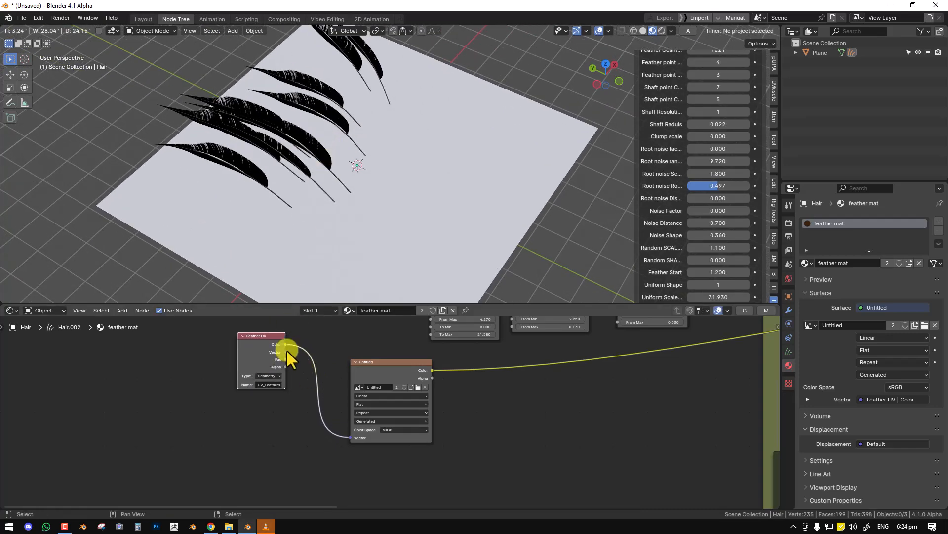
# Step: Feed the image node's Vector input from the Feather UV Vector output and preview the image's Color output
pyautogui.moveTo(344, 434); pyautogui.dragTo(348, 434)
pyautogui.moveTo(267, 354); pyautogui.dragTo(242, 377)
pyautogui.keyDown('ctrl'); pyautogui.keyDown('shift'); pyautogui.click(418, 373); pyautogui.keyUp('shift'); pyautogui.keyUp('ctrl')
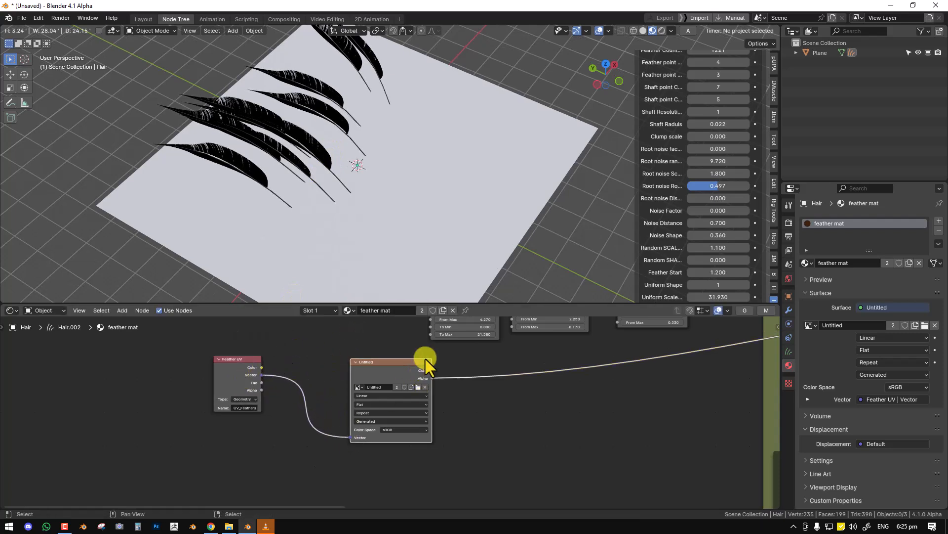
pyautogui.keyDown('ctrl'); pyautogui.keyDown('shift'); pyautogui.click(410, 373); pyautogui.keyUp('shift'); pyautogui.keyUp('ctrl')
pyautogui.moveTo(396, 200); pyautogui.dragTo(361, 204, button='middle')
pyautogui.scroll(-2, 461, 395)
pyautogui.scroll(1, 377, 401)
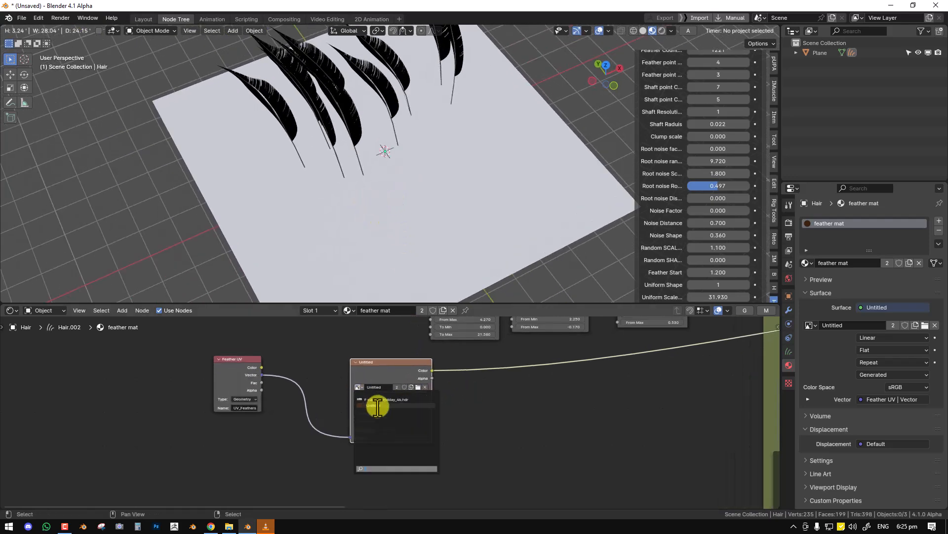
# Step: Examine the feather material's node tree through to the shader outputs and check the feathers on the plane
pyautogui.moveTo(374, 229); pyautogui.dragTo(404, 224, button='middle')
pyautogui.moveTo(459, 400); pyautogui.dragTo(310, 453, button='middle')
pyautogui.scroll(-4, 309, 453)
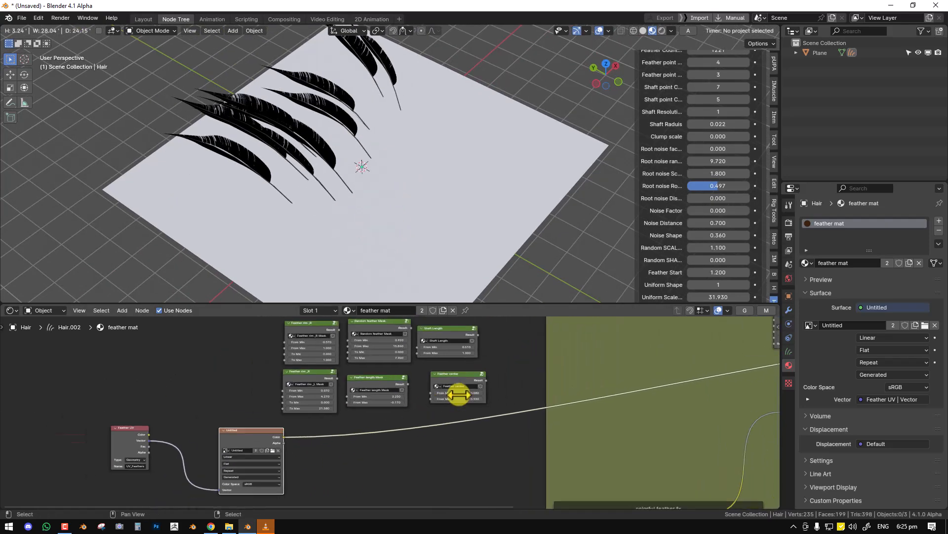
pyautogui.scroll(-3, 435, 404)
pyautogui.scroll(-3, 548, 372)
pyautogui.moveTo(578, 353); pyautogui.dragTo(492, 355, button='middle')
pyautogui.scroll(1, 505, 350)
pyautogui.scroll(2, 214, 441)
pyautogui.moveTo(124, 440); pyautogui.dragTo(376, 370, button='middle')
pyautogui.scroll(1, 377, 370)
pyautogui.click(322, 159)
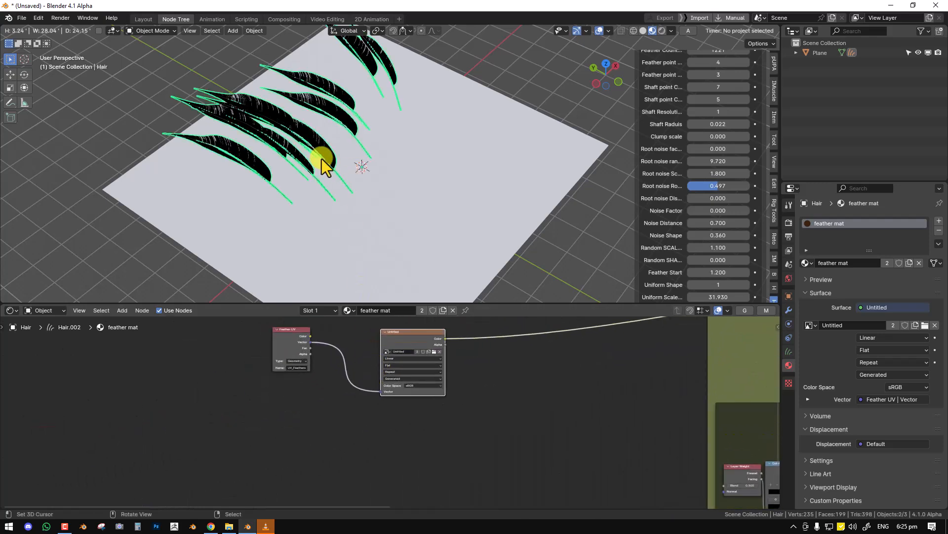
pyautogui.hotkey('ctrl', 'space')
pyautogui.click(484, 231)
pyautogui.moveTo(485, 228); pyautogui.dragTo(482, 239, button='middle')
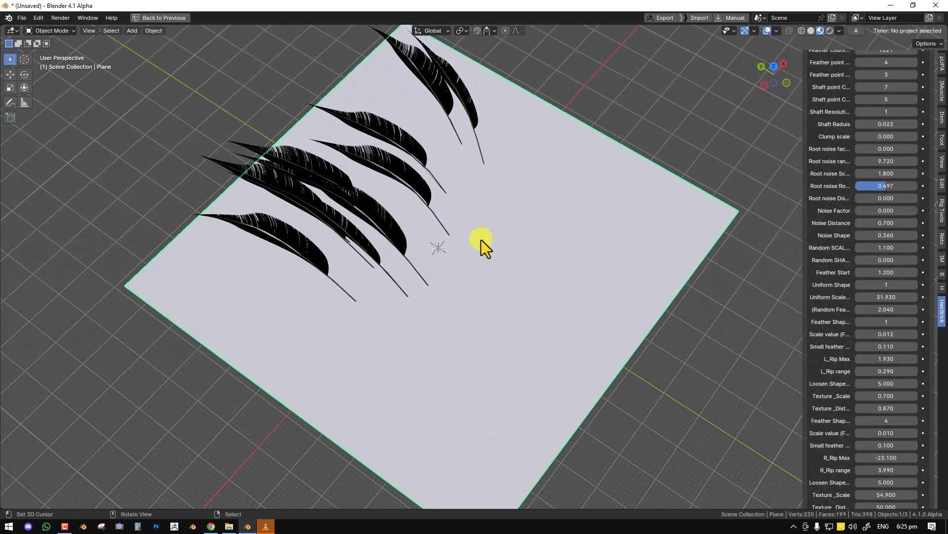
# Step: Select the feathers and link the Untitled image node's Color output to the second Material Output's Surface
pyautogui.hotkey('ctrl', 'space')
pyautogui.click(306, 123)
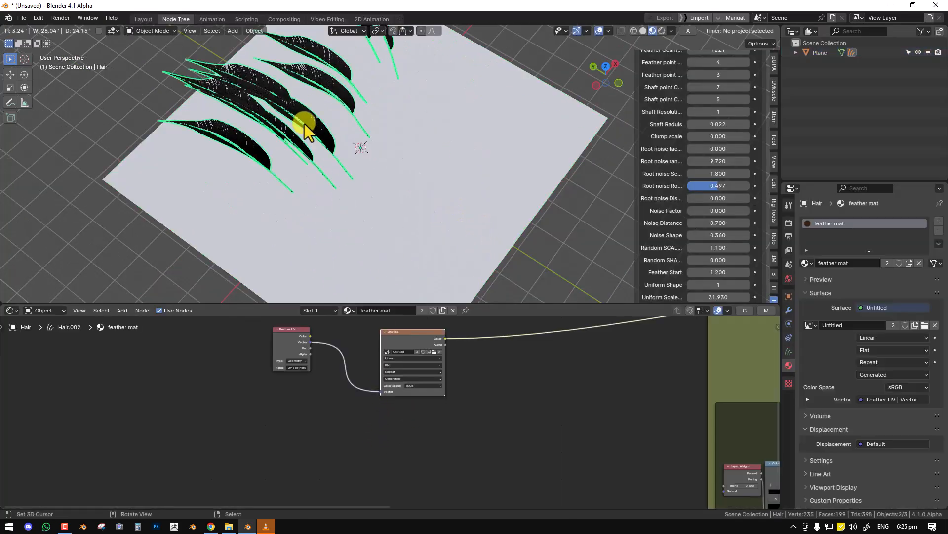
pyautogui.hotkey('ctrl', 'space')
pyautogui.moveTo(636, 275); pyautogui.dragTo(210, 311, button='middle')
pyautogui.scroll(-2, 269, 299)
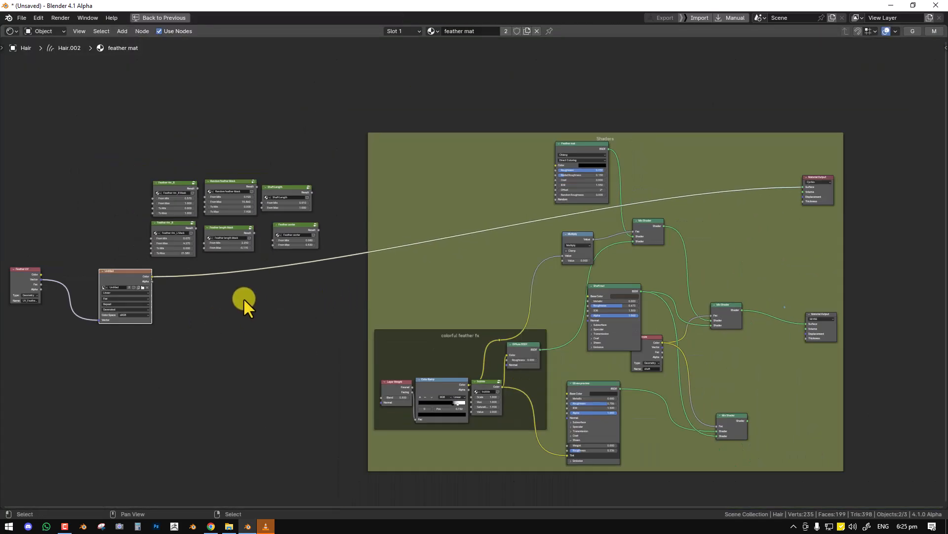
pyautogui.moveTo(730, 369); pyautogui.dragTo(804, 324)
pyautogui.hotkey('ctrl', 'space')
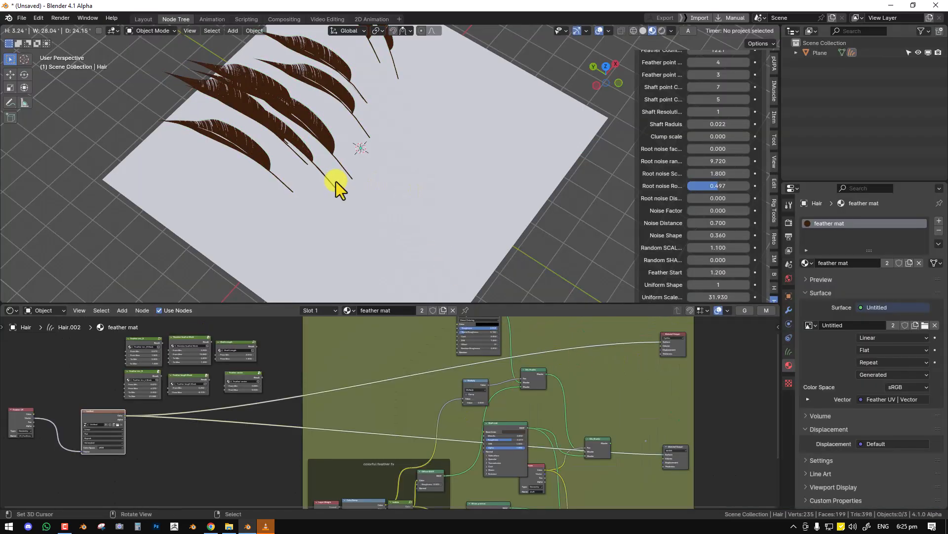
# Step: Maximize the viewport, select the plane, enter Texture Paint mode and set the brush color to blue
pyautogui.hotkey('ctrl', 'space')
pyautogui.moveTo(396, 203); pyautogui.dragTo(457, 200, button='middle')
pyautogui.hotkey('ctrl', 'Tab')
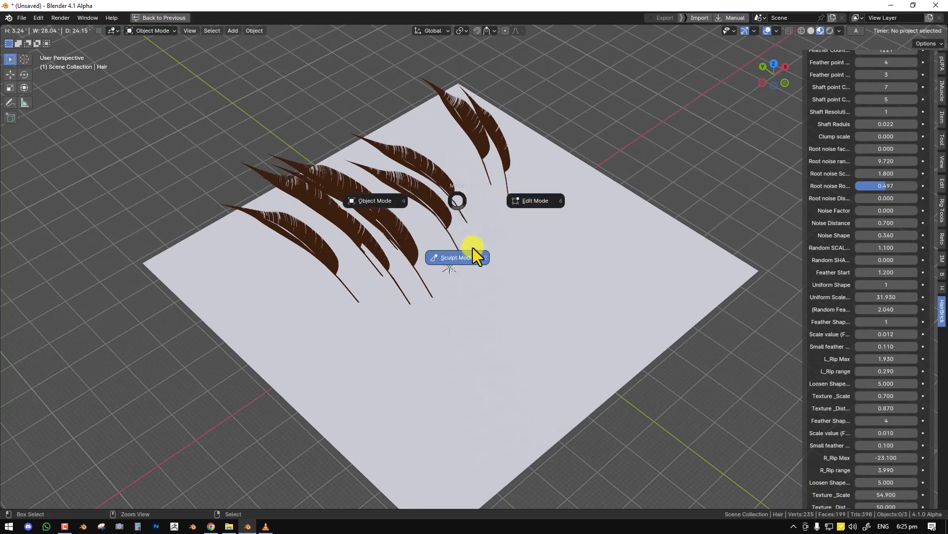
pyautogui.press('Escape')
pyautogui.click(552, 251)
pyautogui.hotkey('ctrl', 'Tab')
pyautogui.click(619, 204)
pyautogui.moveTo(499, 201); pyautogui.dragTo(514, 218, button='middle')
pyautogui.press('w')
pyautogui.click(319, 71)
# Step: Undo the trial dab, reduce the brush radius to 78 px and paint blue around the roots of several feathers
pyautogui.click(420, 285)
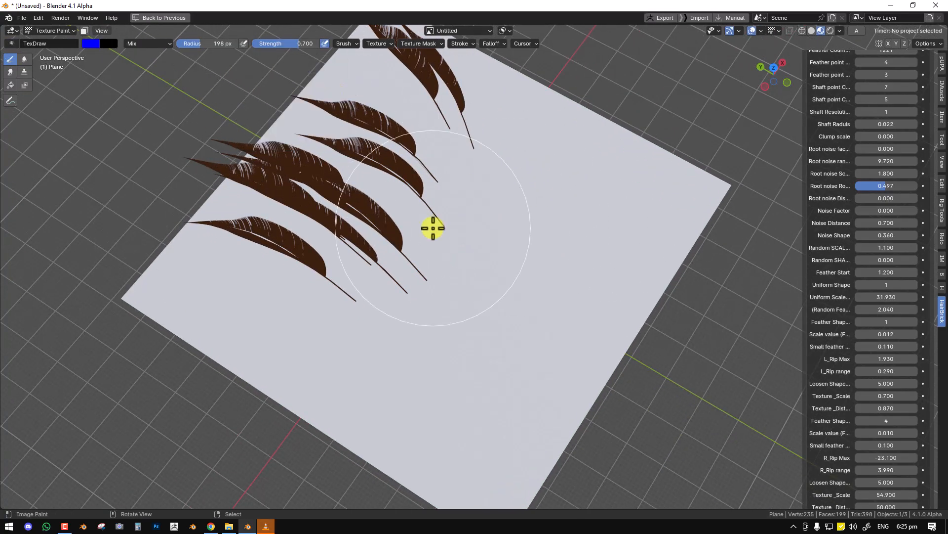
pyautogui.hotkey('ctrl', 'z')
pyautogui.press('f')
pyautogui.click(387, 244)
pyautogui.click(415, 274)
pyautogui.click(419, 275)
pyautogui.moveTo(362, 288); pyautogui.dragTo(328, 293)
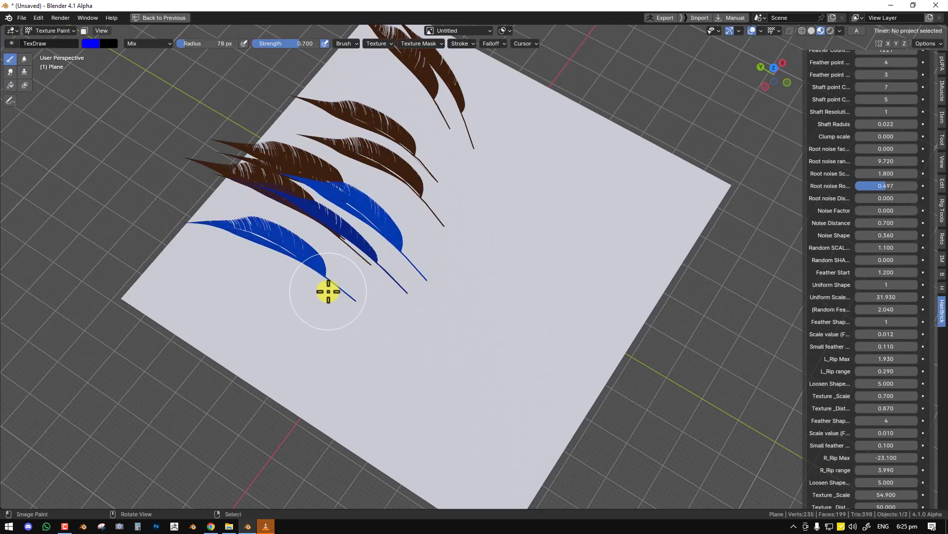
pyautogui.moveTo(362, 228); pyautogui.dragTo(425, 235, button='middle')
pyautogui.moveTo(426, 235)
pyautogui.mouseDown()
pyautogui.moveTo(481, 254)
pyautogui.moveTo(494, 246)
pyautogui.moveTo(521, 208)
pyautogui.moveTo(483, 188)
pyautogui.mouseUp()
pyautogui.moveTo(483, 189)
pyautogui.mouseDown(button='middle')
pyautogui.moveTo(483, 222)
pyautogui.moveTo(520, 208)
pyautogui.moveTo(413, 218)
pyautogui.moveTo(394, 231)
pyautogui.mouseUp(button='middle')
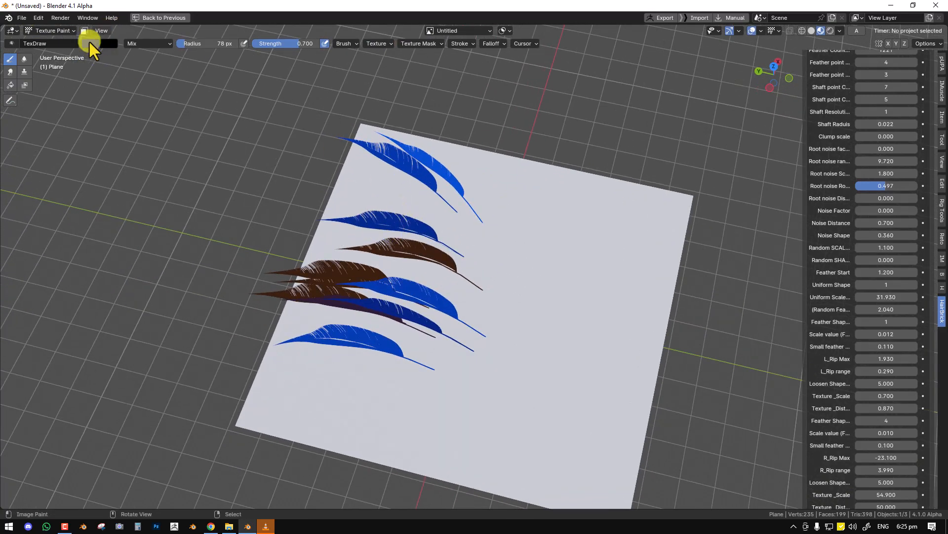
# Step: Paint orange at the root of the end feather and green at the roots of the feathers beside it
pyautogui.click(87, 45)
pyautogui.moveTo(117, 114); pyautogui.dragTo(106, 129)
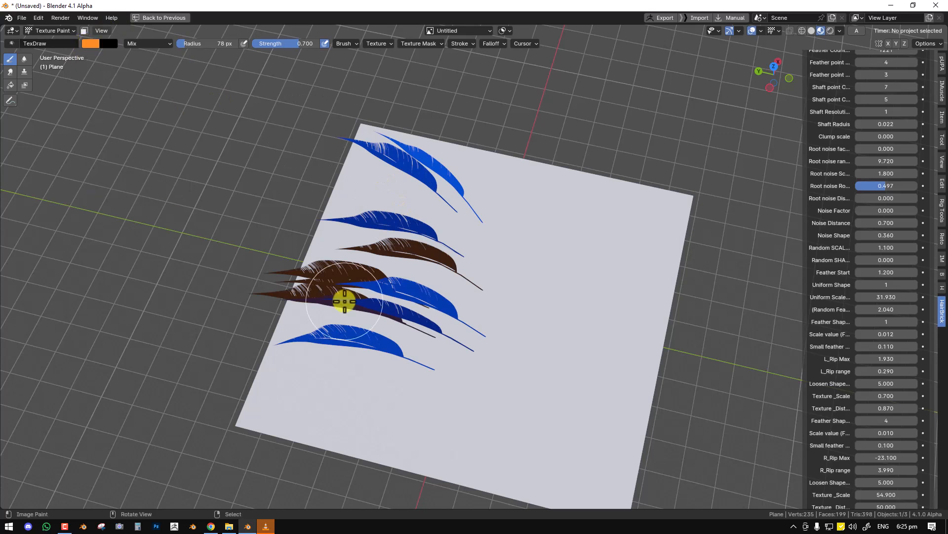
pyautogui.moveTo(403, 347); pyautogui.dragTo(419, 374)
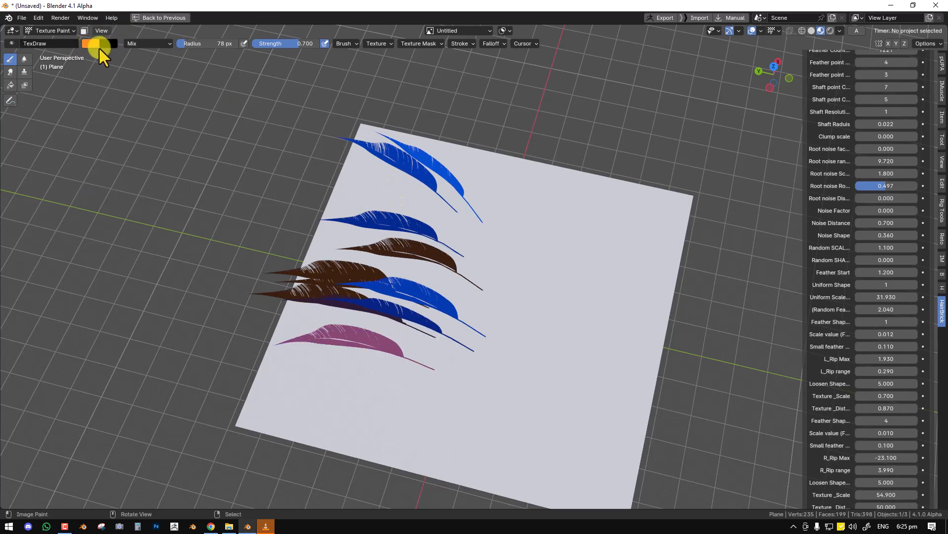
pyautogui.click(102, 47)
pyautogui.click(107, 78)
pyautogui.moveTo(455, 318); pyautogui.dragTo(479, 354)
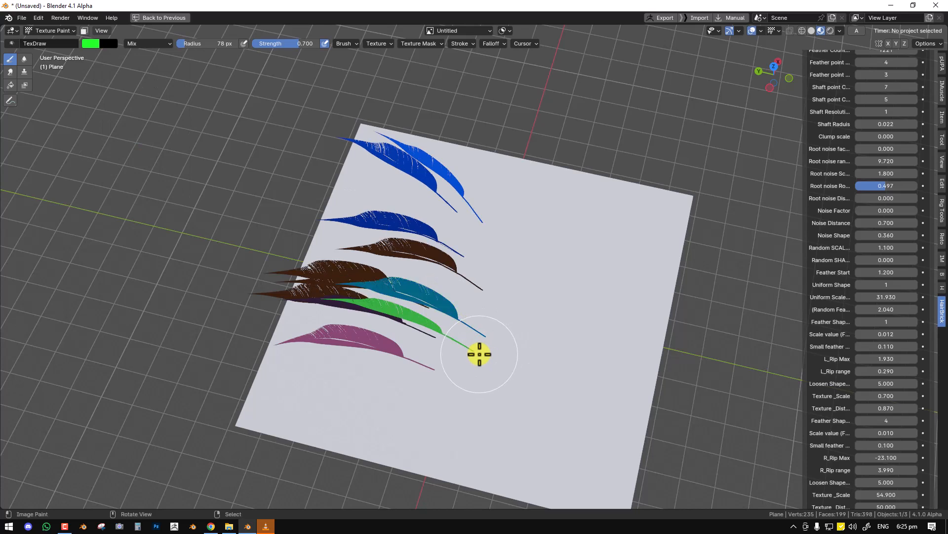
# Step: Paint blue at the root of the brown middle feather and red at the roots of the two far feathers
pyautogui.click(101, 43)
pyautogui.click(177, 128)
pyautogui.moveTo(451, 268); pyautogui.dragTo(473, 281)
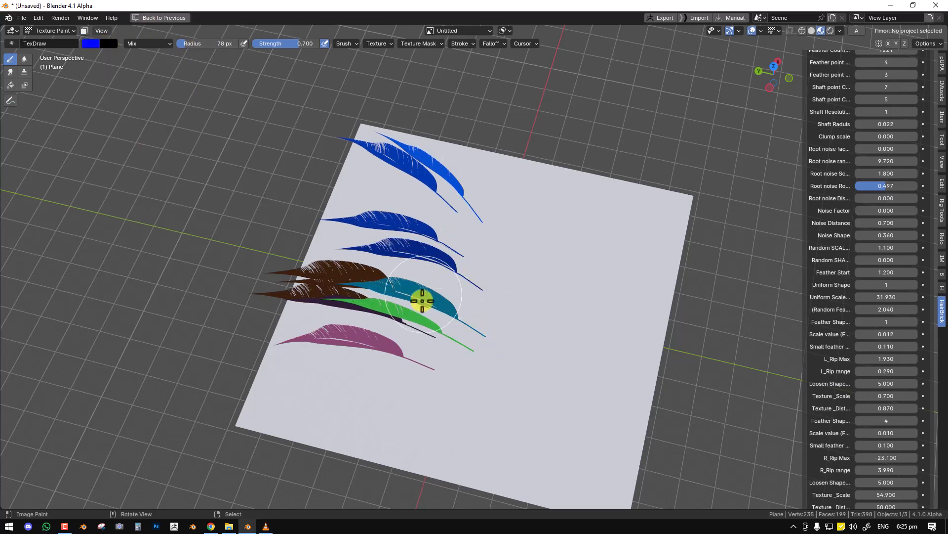
pyautogui.click(97, 47)
pyautogui.click(99, 84)
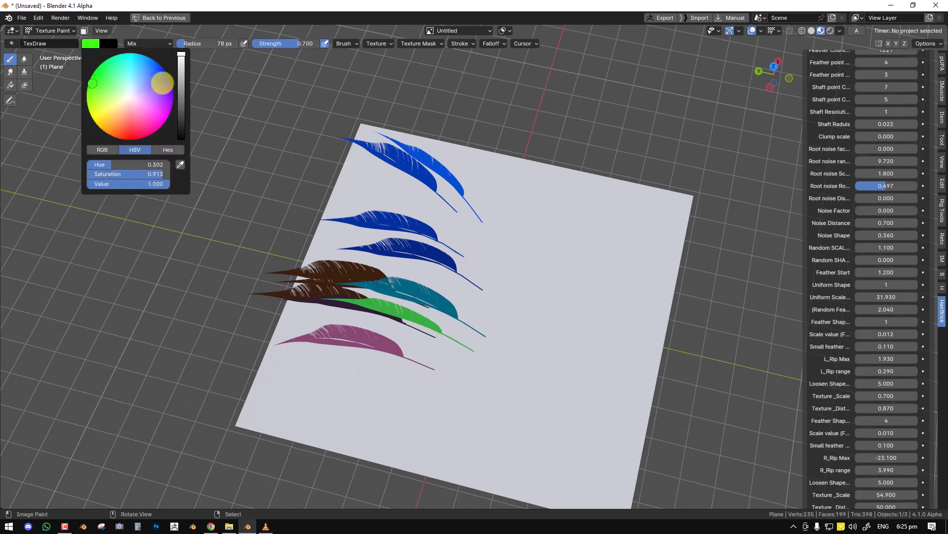
pyautogui.click(112, 134)
pyautogui.moveTo(112, 135); pyautogui.dragTo(130, 134)
pyautogui.moveTo(445, 244)
pyautogui.mouseDown()
pyautogui.moveTo(449, 180)
pyautogui.moveTo(471, 209)
pyautogui.mouseUp()
pyautogui.scroll(-3, 514, 203)
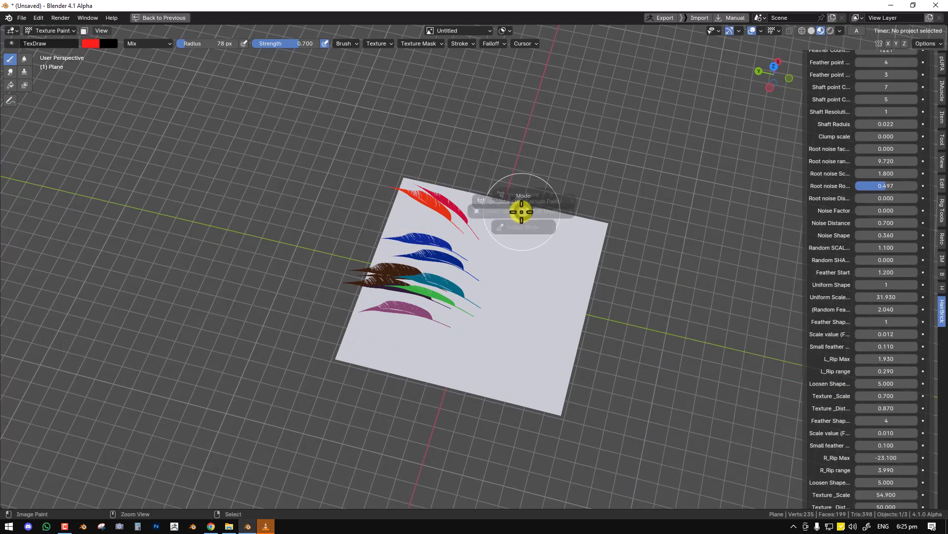
# Step: Return to Object Mode and inspect the painted feathers from several angles
pyautogui.press('q')
pyautogui.hotkey('ctrl', 'Tab')
pyautogui.click(434, 216)
pyautogui.moveTo(518, 212); pyautogui.dragTo(425, 206, button='middle')
pyautogui.moveTo(461, 209); pyautogui.dragTo(491, 185, button='middle')
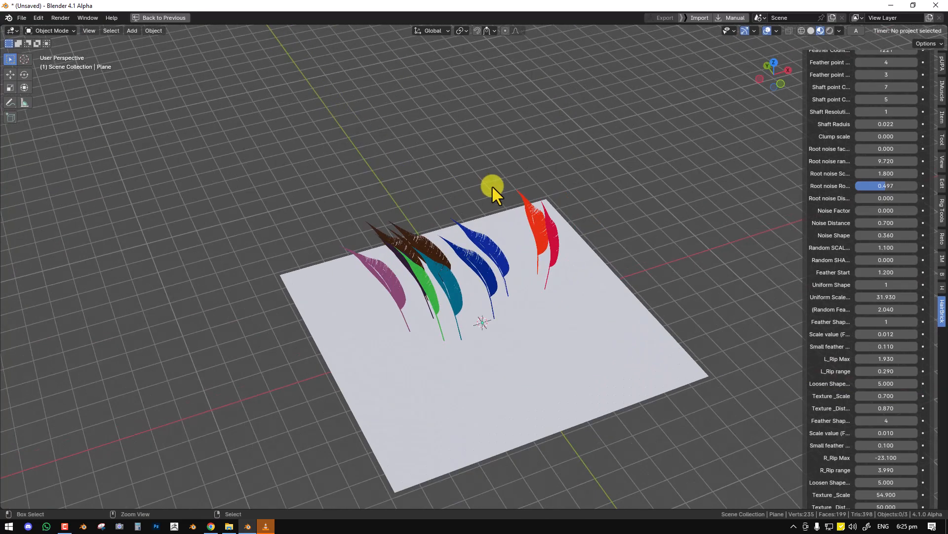
# Step: Insert a Mix Color node on the link between the Untitled image texture and the feather shader
pyautogui.hotkey('ctrl', 'space')
pyautogui.rightClick(405, 156)
pyautogui.scroll(-2, 330, 369)
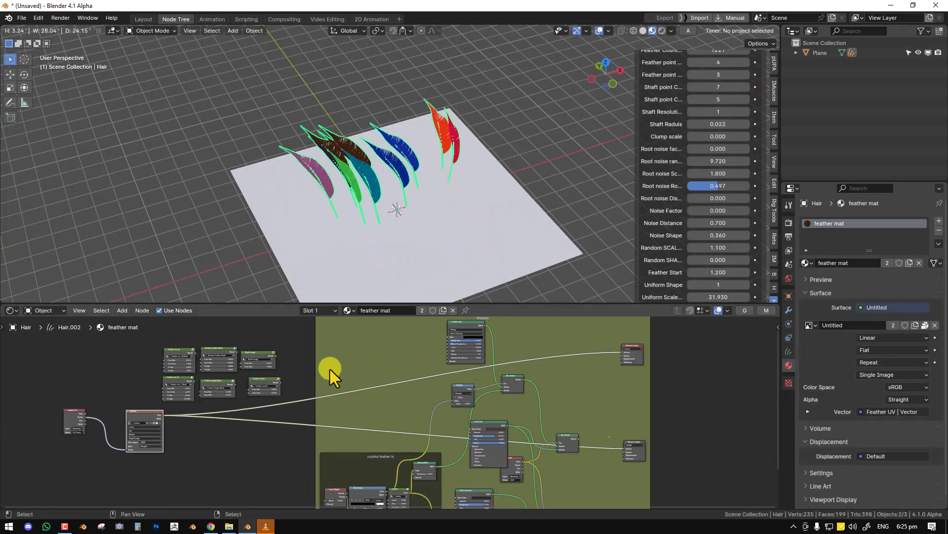
pyautogui.moveTo(330, 369); pyautogui.dragTo(531, 348, button='middle')
pyautogui.scroll(4, 505, 346)
pyautogui.scroll(1, 455, 415)
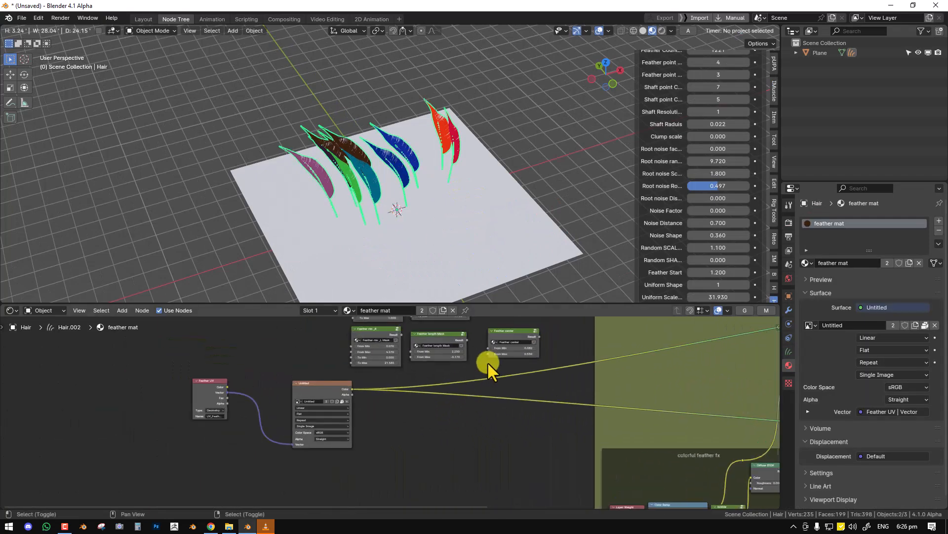
pyautogui.hotkey('shift', 'a')
pyautogui.moveTo(449, 332)
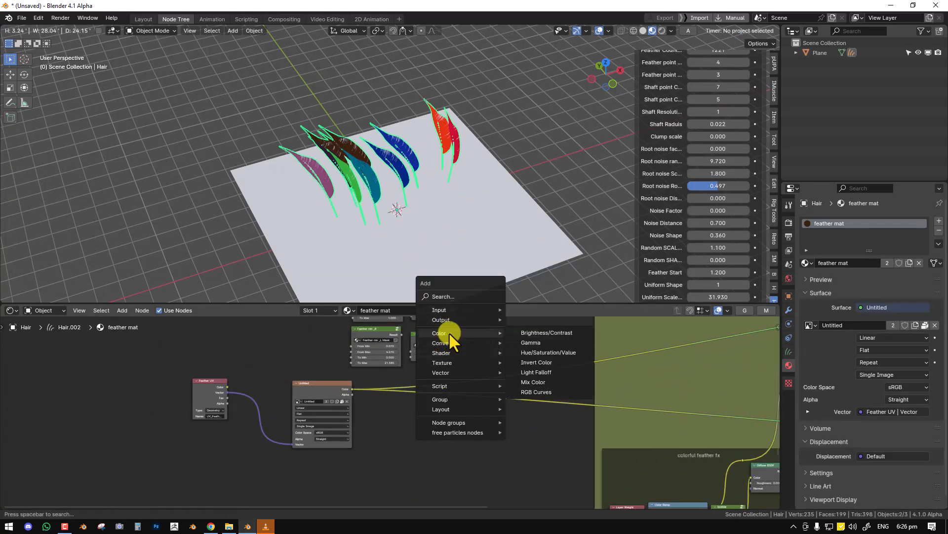
pyautogui.click(552, 384)
pyautogui.click(509, 388)
# Step: Move the Feather rim_R mask below the image texture and connect its Result to the Mix node's Factor
pyautogui.moveTo(401, 312); pyautogui.dragTo(407, 378, button='middle')
pyautogui.moveTo(395, 358); pyautogui.dragTo(424, 486)
pyautogui.moveTo(425, 484); pyautogui.dragTo(427, 408, button='middle')
pyautogui.scroll(6, 427, 408)
pyautogui.moveTo(442, 417); pyautogui.dragTo(558, 401)
pyautogui.scroll(3, 458, 178)
pyautogui.hotkey('alt', 'a')
# Step: Set the Mix node's B color to black
pyautogui.click(601, 423)
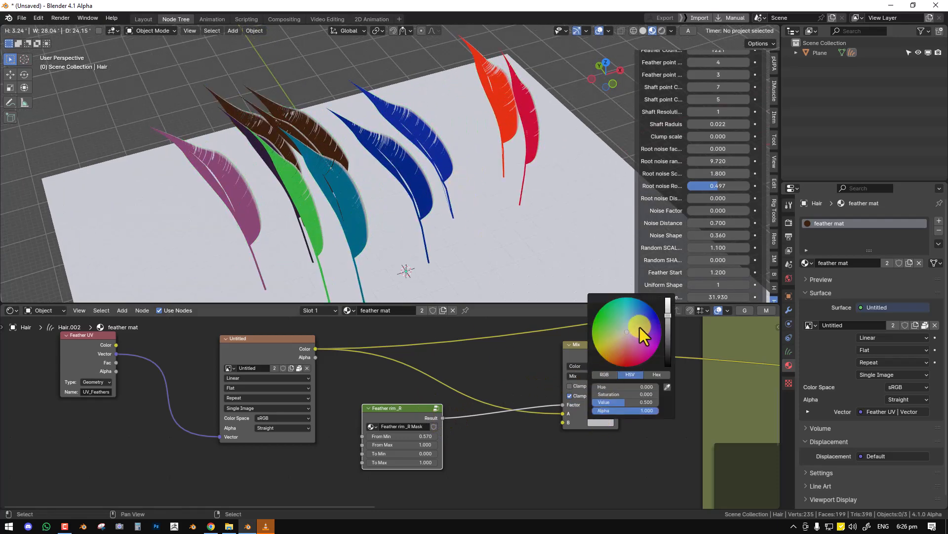
pyautogui.click(614, 361)
pyautogui.moveTo(668, 337); pyautogui.dragTo(659, 365)
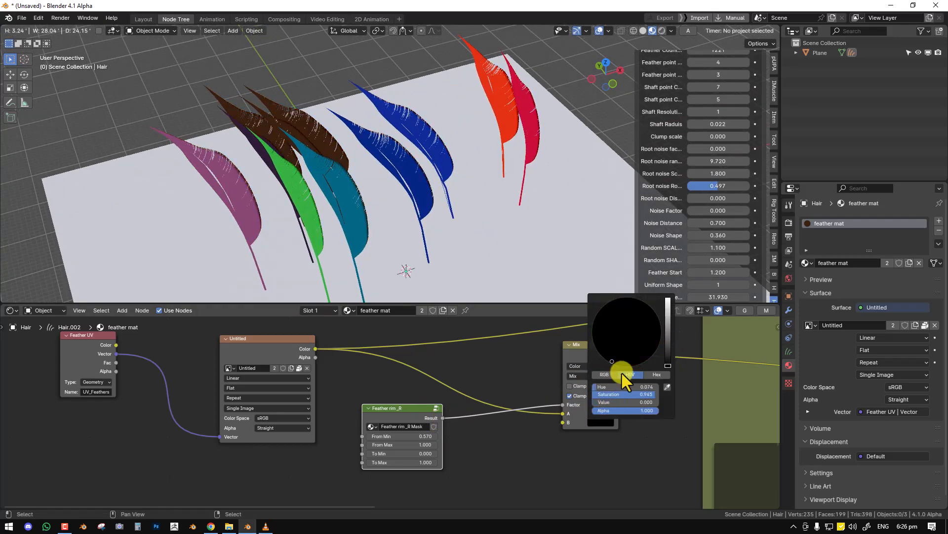
# Step: Insert a Math node set to Multiply between the rim_R mask and the Mix Factor, with a value of 26
pyautogui.scroll(2, 385, 189)
pyautogui.scroll(-1, 425, 410)
pyautogui.moveTo(425, 410); pyautogui.dragTo(341, 453)
pyautogui.hotkey('shift', 'a')
pyautogui.write('m')
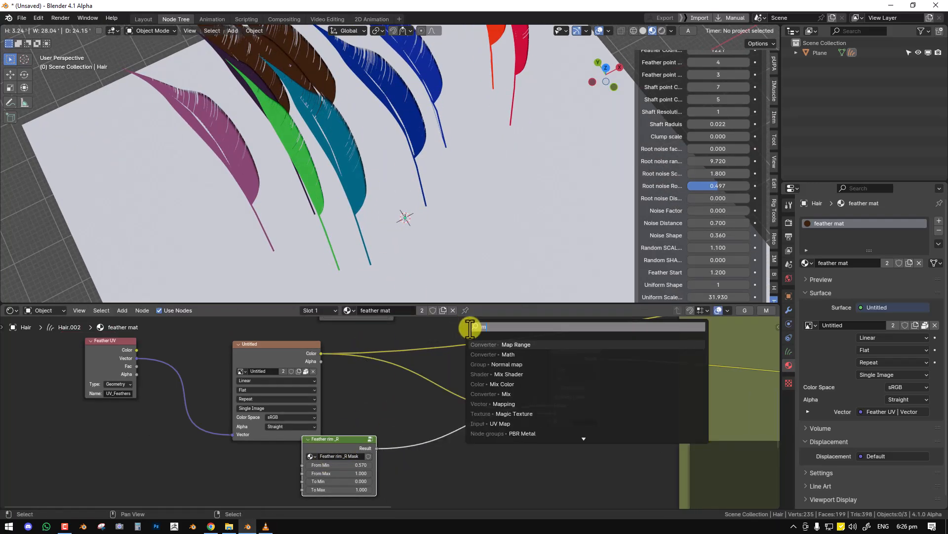
pyautogui.click(518, 354)
pyautogui.click(392, 436)
pyautogui.click(423, 445)
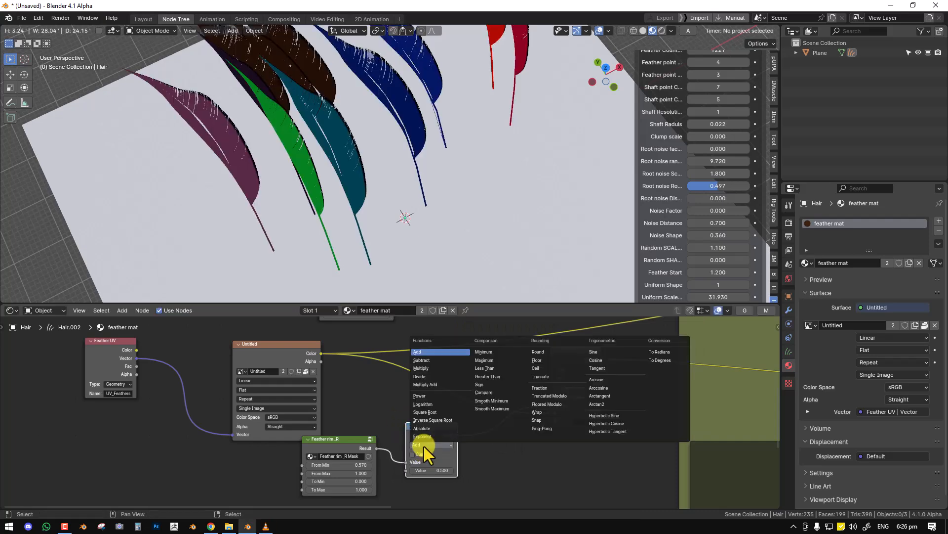
pyautogui.click(421, 368)
pyautogui.moveTo(441, 470); pyautogui.dragTo(567, 153)
pyautogui.moveTo(250, 163); pyautogui.dragTo(305, 241, button='middle')
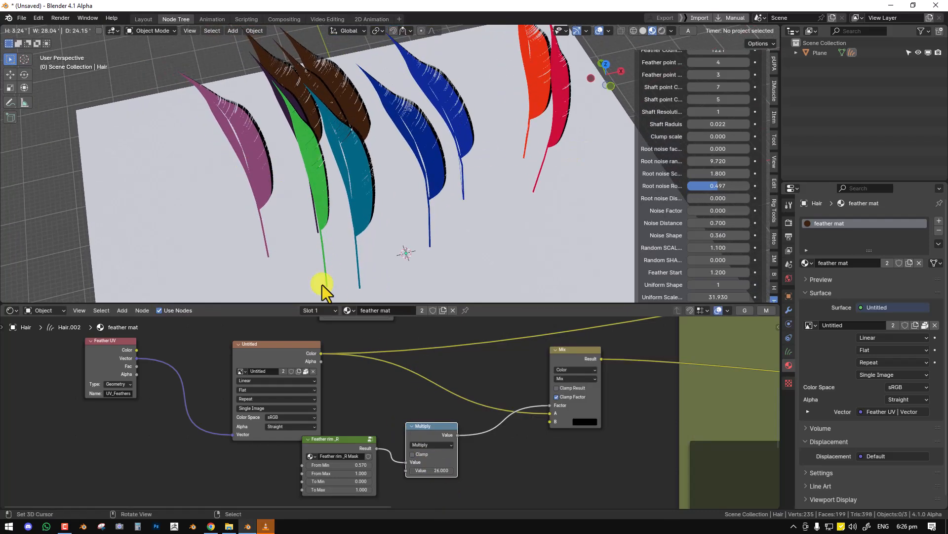
# Step: Duplicate the Multiply node, place the copy between the rim_R mask and Multiply, and set it to Add
pyautogui.scroll(-3, 383, 427)
pyautogui.moveTo(396, 431); pyautogui.dragTo(485, 359, button='middle')
pyautogui.moveTo(425, 368); pyautogui.dragTo(314, 377)
pyautogui.click(511, 353)
pyautogui.hotkey('shift', 'd')
pyautogui.click(439, 378)
pyautogui.click(431, 390)
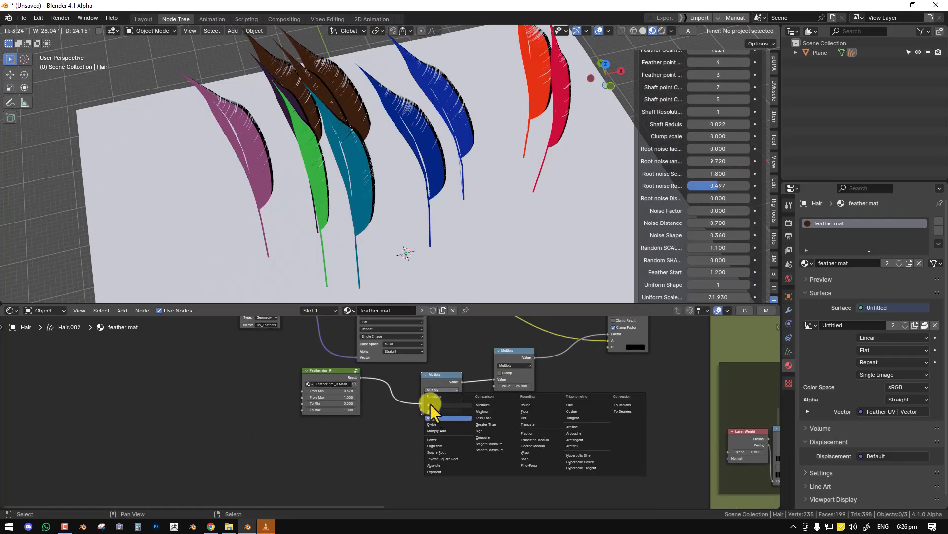
pyautogui.click(430, 405)
# Step: Connect the Feather rim_L mask to the Add node's second value and set the Mix node's B color to dark reddish brown
pyautogui.hotkey('ctrl', 'space')
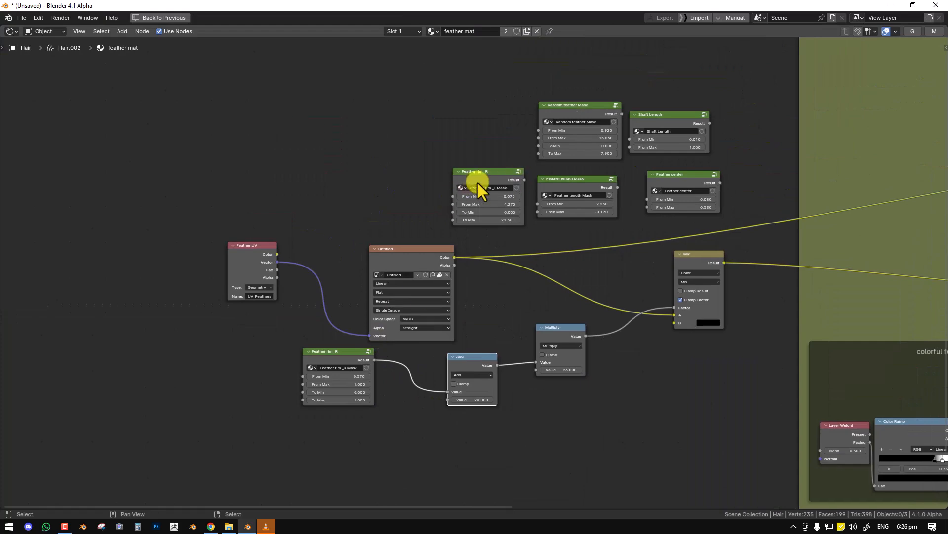
pyautogui.moveTo(493, 178)
pyautogui.mouseDown()
pyautogui.moveTo(340, 422)
pyautogui.moveTo(449, 398)
pyautogui.mouseUp()
pyautogui.hotkey('ctrl', 'space')
pyautogui.moveTo(423, 212); pyautogui.dragTo(428, 212, button='middle')
pyautogui.click(583, 453)
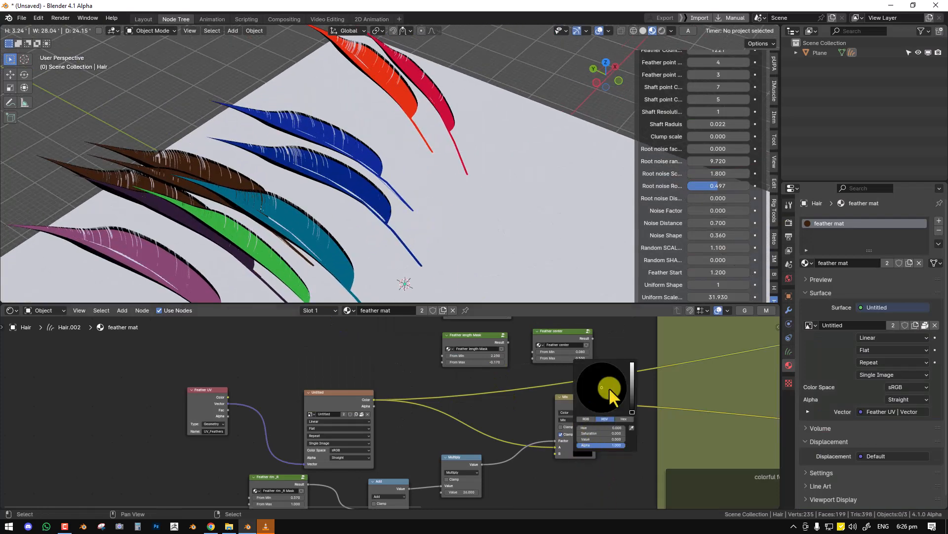
pyautogui.moveTo(633, 366); pyautogui.dragTo(595, 409)
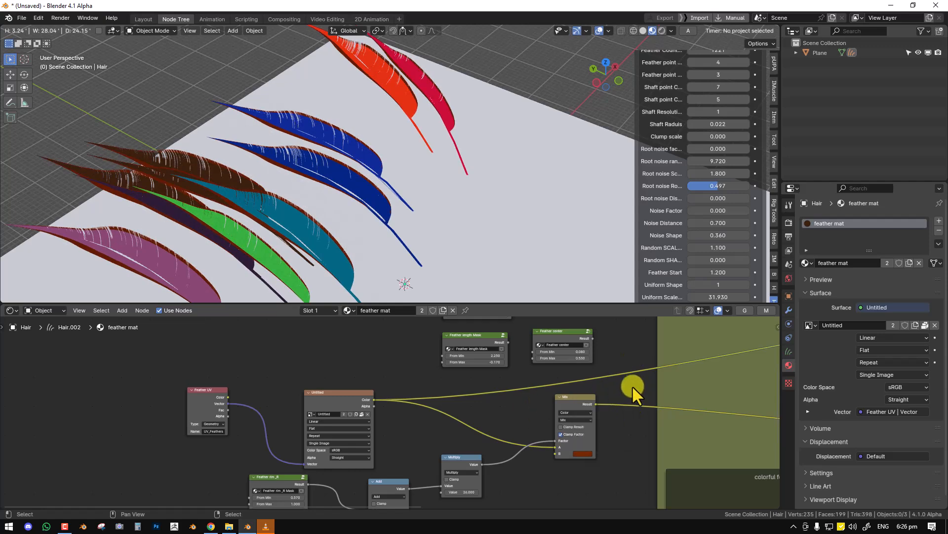
# Step: Duplicate the Mix node and insert the copy on the link after the first Mix node
pyautogui.scroll(-1, 463, 380)
pyautogui.moveTo(403, 362); pyautogui.dragTo(280, 339, button='middle')
pyautogui.scroll(-1, 283, 340)
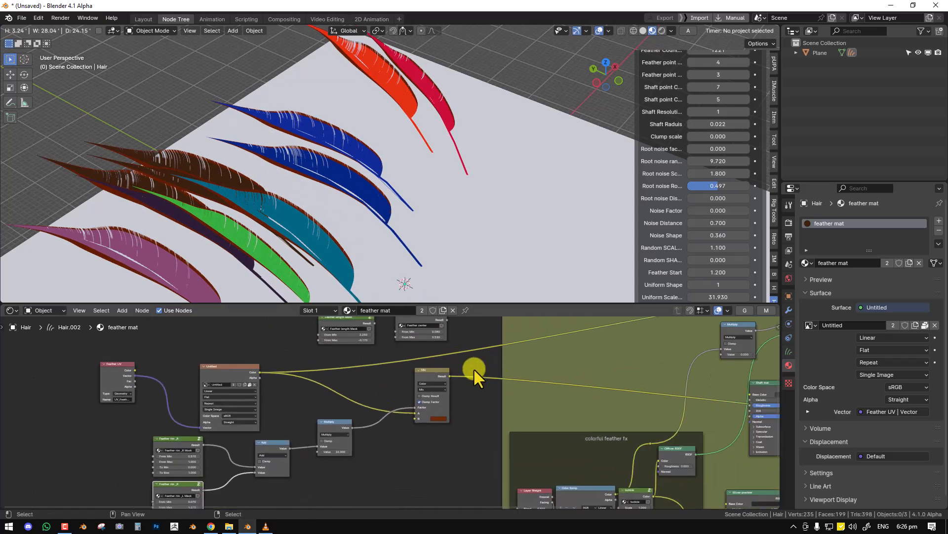
pyautogui.moveTo(427, 371); pyautogui.dragTo(383, 368)
pyautogui.hotkey('shift', 'd')
pyautogui.click(471, 377)
pyautogui.moveTo(399, 347); pyautogui.dragTo(411, 429, button='middle')
pyautogui.scroll(1, 410, 429)
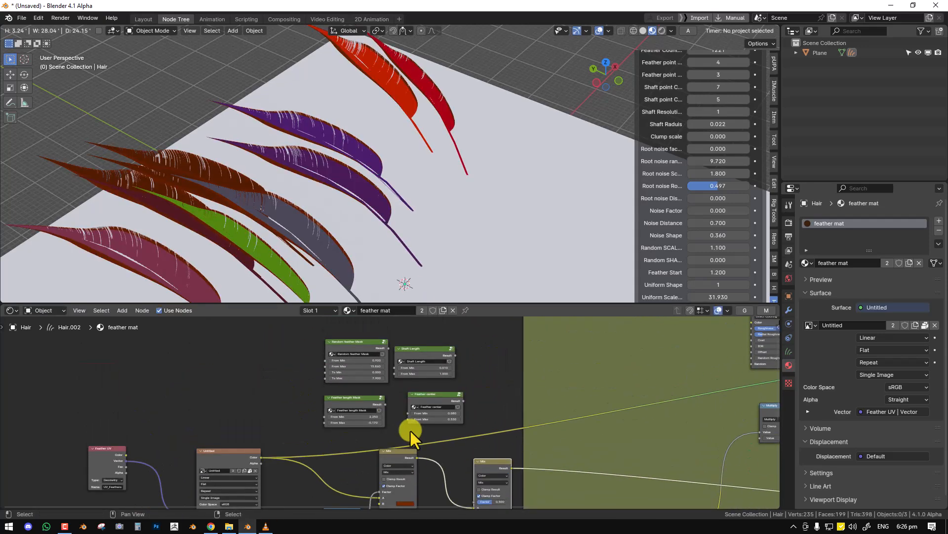
# Step: Move the Feather center mask below the second Mix node and connect its Result to that node's Factor
pyautogui.moveTo(385, 379); pyautogui.dragTo(373, 354, button='middle')
pyautogui.click(424, 327)
pyautogui.moveTo(434, 377); pyautogui.dragTo(453, 450)
pyautogui.moveTo(453, 450); pyautogui.dragTo(439, 408, button='middle')
pyautogui.scroll(1, 425, 419)
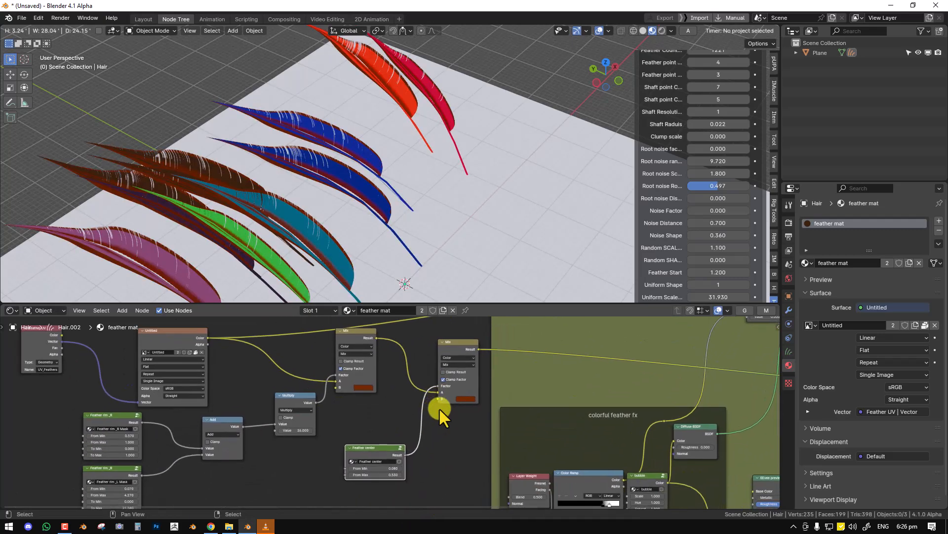
# Step: Set the second Mix node's B color to black and lower the Feather center mask's From Min to a slightly negative value
pyautogui.click(467, 399)
pyautogui.moveTo(484, 345); pyautogui.dragTo(515, 358)
pyautogui.moveTo(482, 299); pyautogui.dragTo(249, 223, button='middle')
pyautogui.keyDown('shift'); pyautogui.moveTo(315, 197); pyautogui.dragTo(327, 245, button='middle'); pyautogui.keyUp('shift')
pyautogui.moveTo(380, 467); pyautogui.dragTo(415, 468)
pyautogui.moveTo(387, 153)
pyautogui.mouseDown()
pyautogui.moveTo(362, 155)
pyautogui.moveTo(372, 154)
pyautogui.mouseUp()
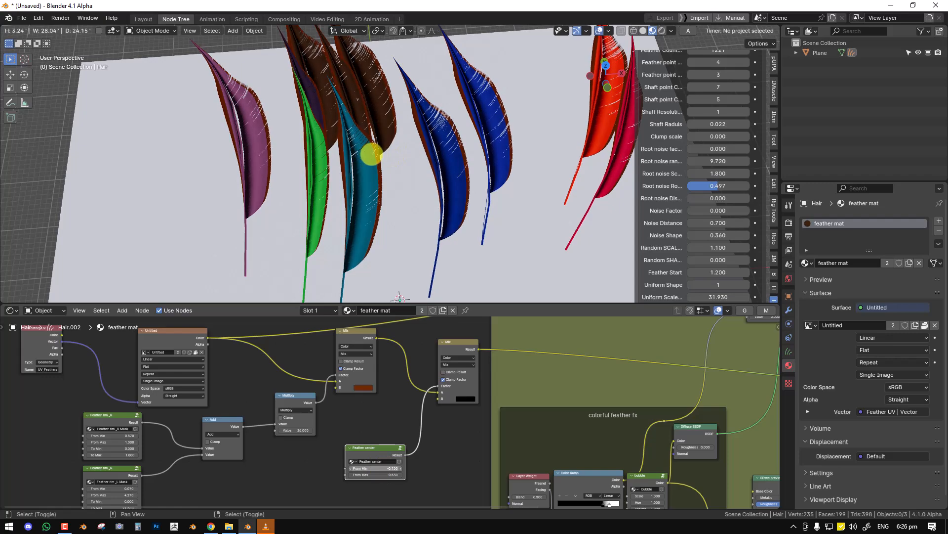
pyautogui.moveTo(487, 243); pyautogui.dragTo(407, 192, button='middle')
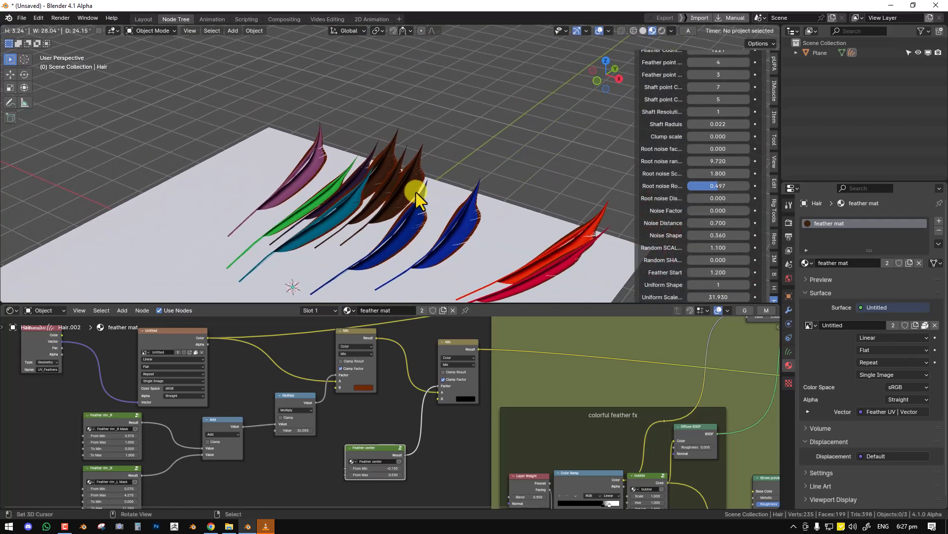
# Step: Add a Voronoi Texture node above the image texture and send it to the material output for preview
pyautogui.scroll(-1, 394, 395)
pyautogui.moveTo(397, 374); pyautogui.dragTo(491, 422, button='middle')
pyautogui.hotkey('shift', 'a')
pyautogui.moveTo(280, 436)
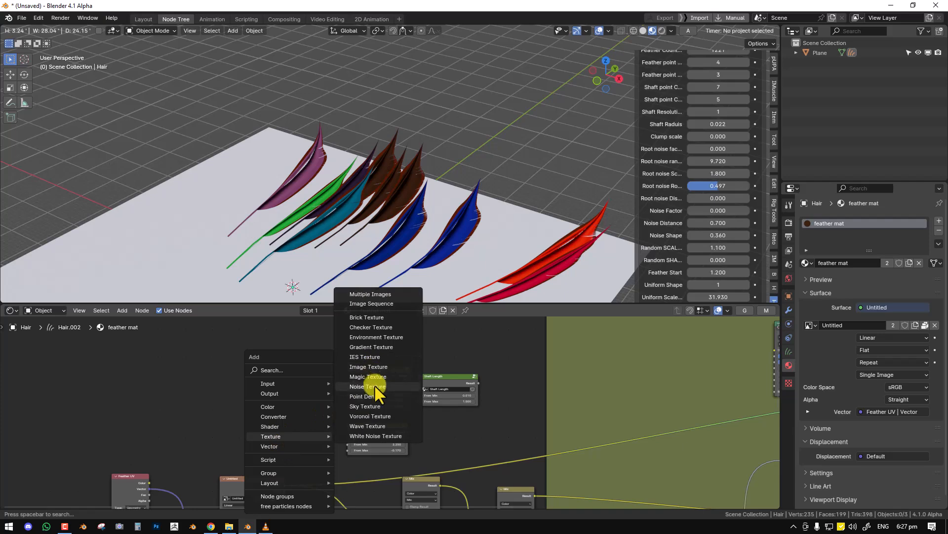
pyautogui.click(372, 416)
pyautogui.click(229, 351)
pyautogui.keyDown('ctrl'); pyautogui.keyDown('shift'); pyautogui.click(252, 363); pyautogui.keyUp('shift'); pyautogui.keyUp('ctrl')
pyautogui.keyDown('ctrl'); pyautogui.keyDown('shift'); pyautogui.click(254, 368); pyautogui.keyUp('shift'); pyautogui.keyUp('ctrl')
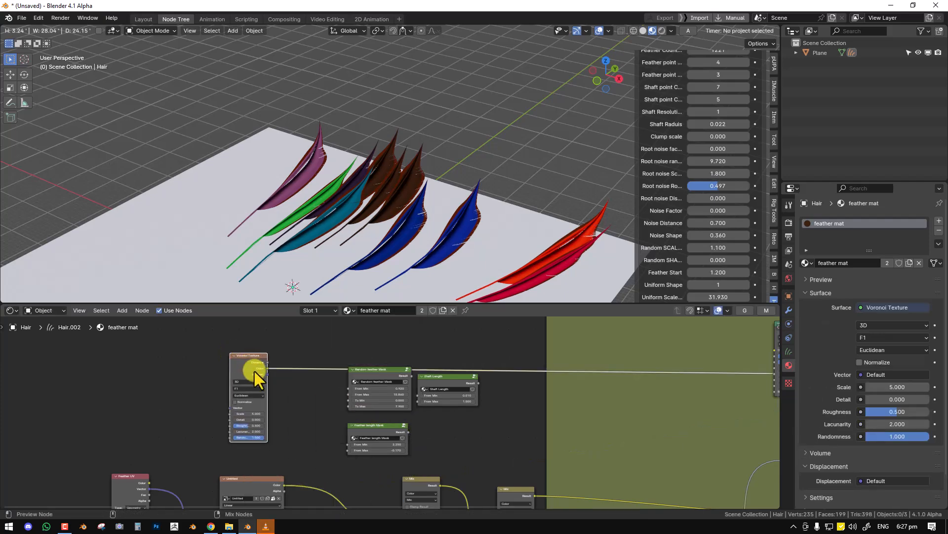
# Step: Delete the extra Material Output node and preview the Voronoi Texture on the feathers
pyautogui.scroll(-2, 304, 383)
pyautogui.moveTo(453, 396); pyautogui.dragTo(254, 351, button='middle')
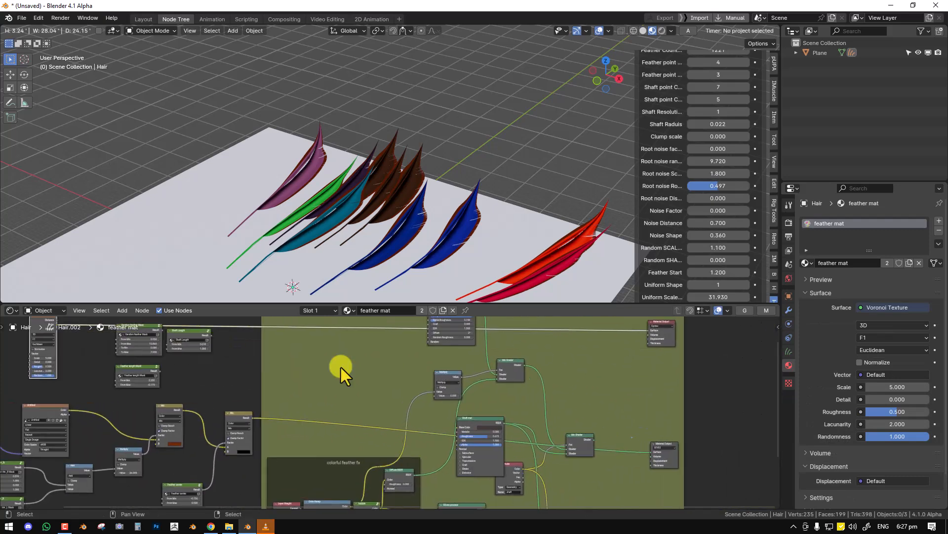
pyautogui.press('x')
pyautogui.moveTo(58, 330); pyautogui.dragTo(145, 356, button='middle')
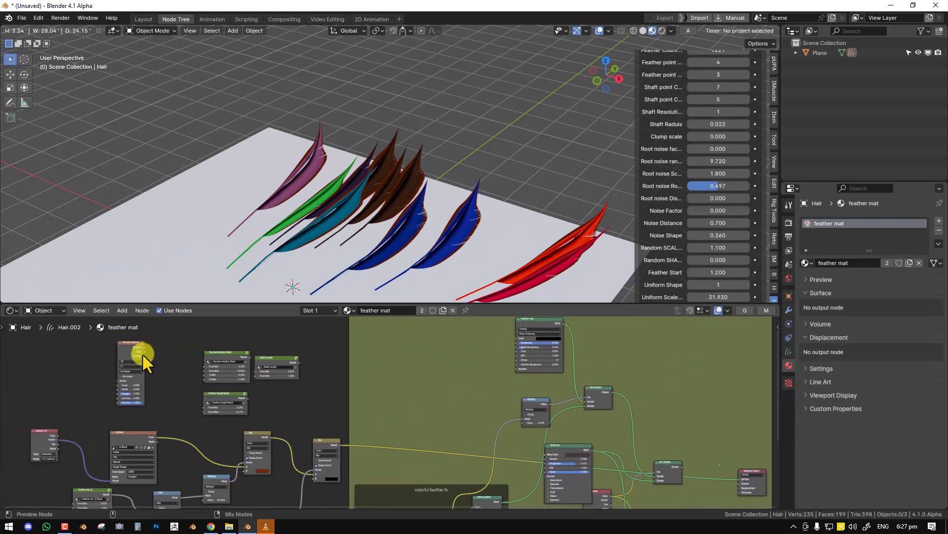
pyautogui.keyDown('ctrl'); pyautogui.keyDown('shift'); pyautogui.click(141, 346); pyautogui.keyUp('shift'); pyautogui.keyUp('ctrl')
# Step: Try driving the Voronoi Texture's Vector input with the Feather UV vector
pyautogui.moveTo(207, 361); pyautogui.dragTo(362, 363, button='middle')
pyautogui.scroll(3, 327, 199)
pyautogui.moveTo(254, 407); pyautogui.dragTo(288, 381, button='middle')
pyautogui.moveTo(250, 414)
pyautogui.mouseDown()
pyautogui.moveTo(283, 368)
pyautogui.moveTo(306, 356)
pyautogui.mouseUp()
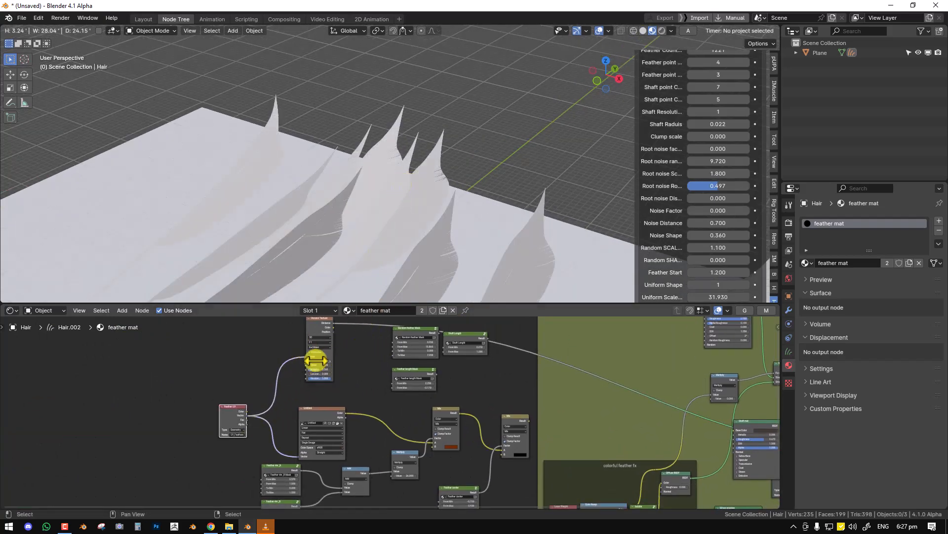
pyautogui.moveTo(319, 358); pyautogui.dragTo(364, 360, button='middle')
pyautogui.moveTo(277, 425); pyautogui.dragTo(216, 424)
pyautogui.moveTo(349, 334); pyautogui.dragTo(366, 363, button='middle')
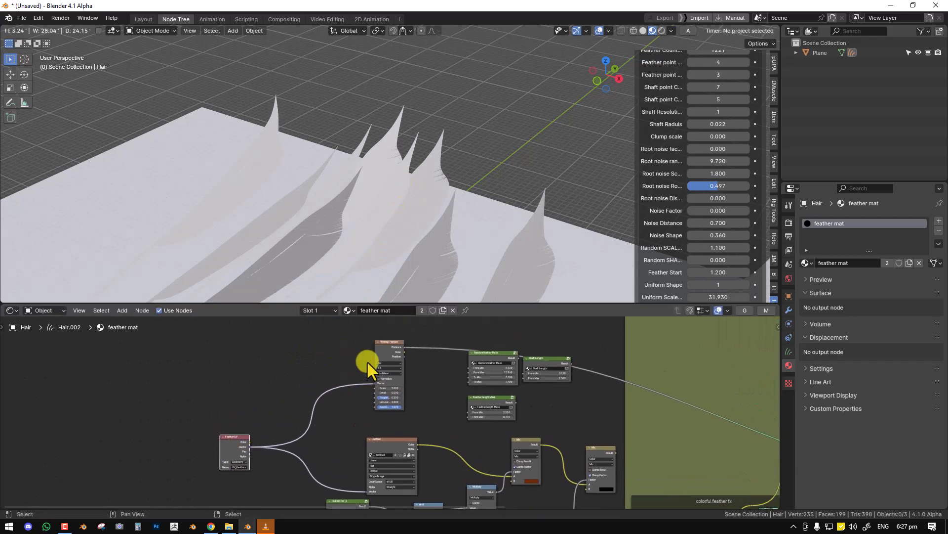
# Step: Cut the link from Feather UV to the Voronoi Texture, set the texture's Scale to 1 and fine-tune it for broader bands
pyautogui.hotkey('shift', 'a')
pyautogui.keyDown('ctrl'); pyautogui.moveTo(261, 423); pyautogui.dragTo(274, 414, button='middle'); pyautogui.keyUp('ctrl')
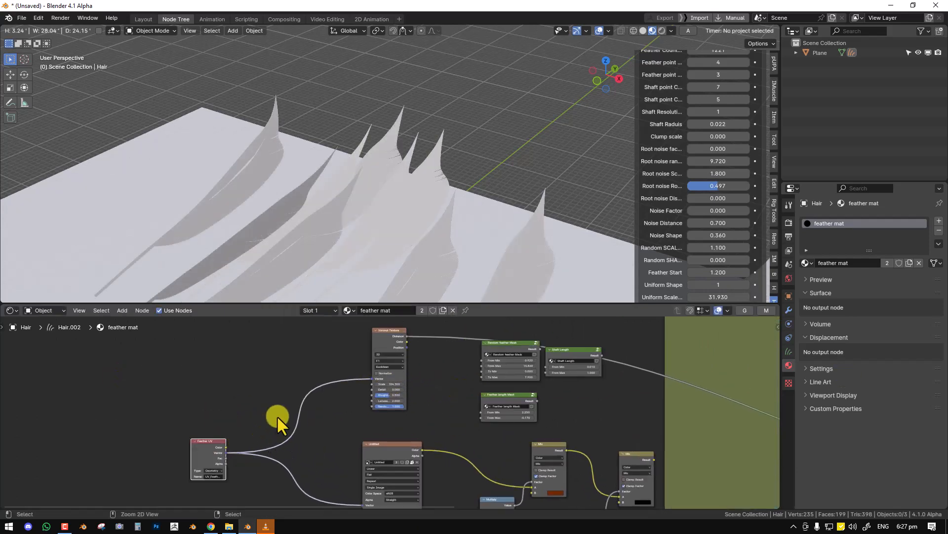
pyautogui.keyDown('ctrl'); pyautogui.moveTo(274, 414); pyautogui.dragTo(354, 388, button='right'); pyautogui.keyUp('ctrl')
pyautogui.doubleClick(392, 389)
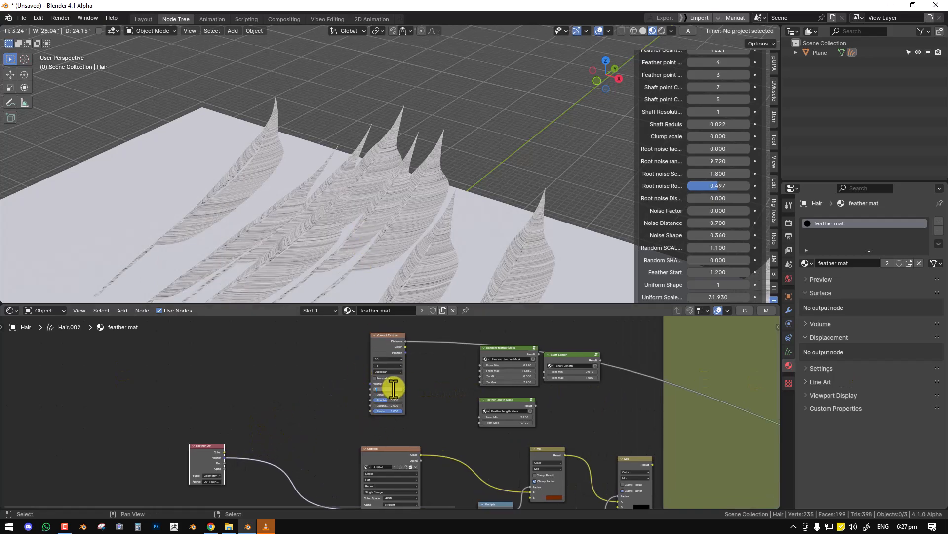
pyautogui.write('1')
pyautogui.press('Return')
pyautogui.moveTo(390, 389)
pyautogui.mouseDown()
pyautogui.moveTo(421, 389)
pyautogui.moveTo(398, 395)
pyautogui.mouseUp()
# Step: Make room around the second Mix node and place a duplicate of it as a third Mix node in the chain
pyautogui.scroll(-3, 402, 399)
pyautogui.moveTo(575, 436); pyautogui.dragTo(387, 388, button='middle')
pyautogui.scroll(1, 387, 388)
pyautogui.moveTo(391, 395); pyautogui.dragTo(372, 398)
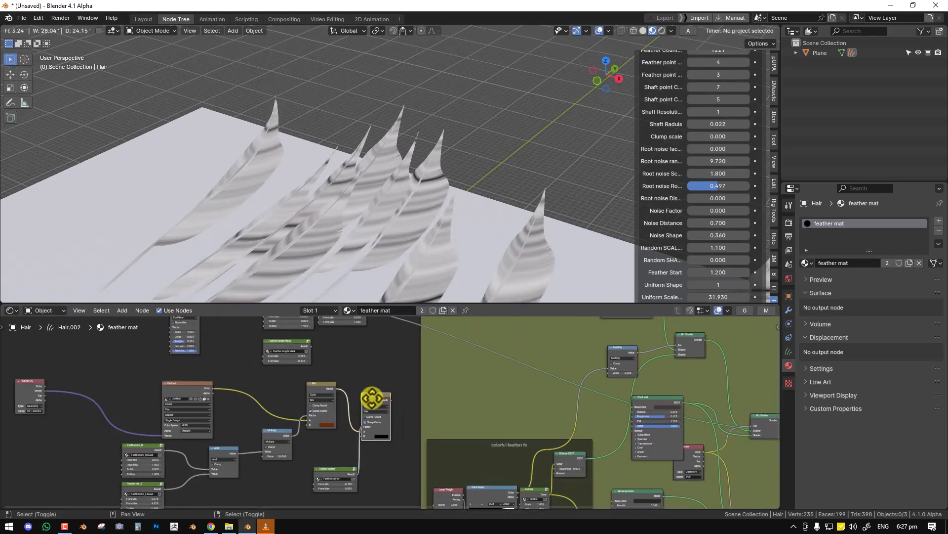
pyautogui.moveTo(348, 467); pyautogui.dragTo(313, 468)
pyautogui.moveTo(379, 398); pyautogui.dragTo(407, 427)
pyautogui.click(420, 394)
# Step: Connect the Voronoi Distance to the third Mix node's Factor and preview that Mix node on the feathers
pyautogui.moveTo(247, 322); pyautogui.dragTo(258, 380, button='middle')
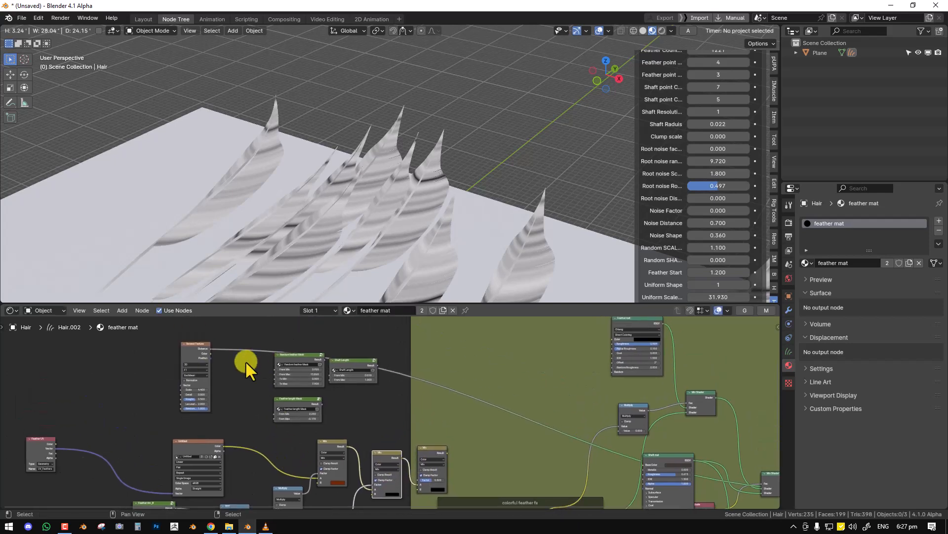
pyautogui.keyDown('ctrl'); pyautogui.keyDown('shift'); pyautogui.click(432, 457); pyautogui.keyUp('shift'); pyautogui.keyUp('ctrl')
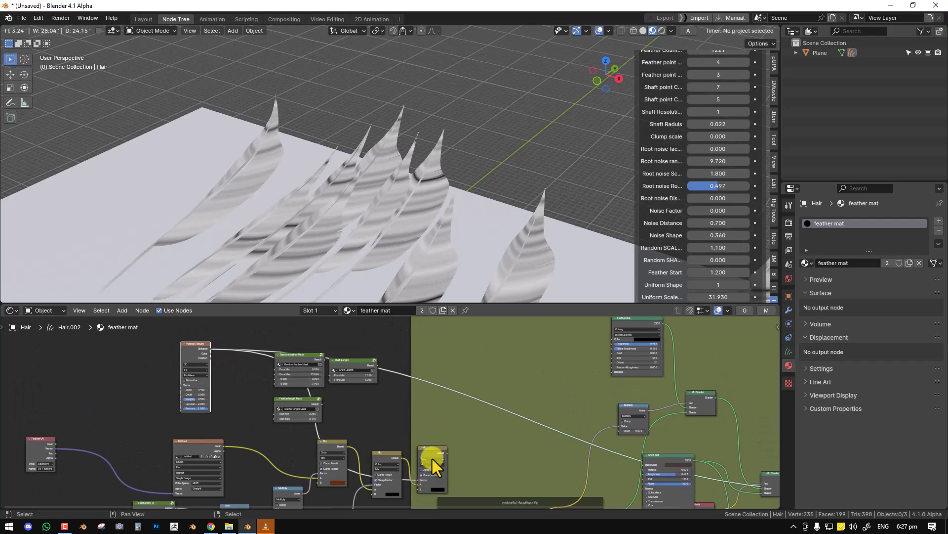
pyautogui.moveTo(456, 434); pyautogui.dragTo(451, 396, button='middle')
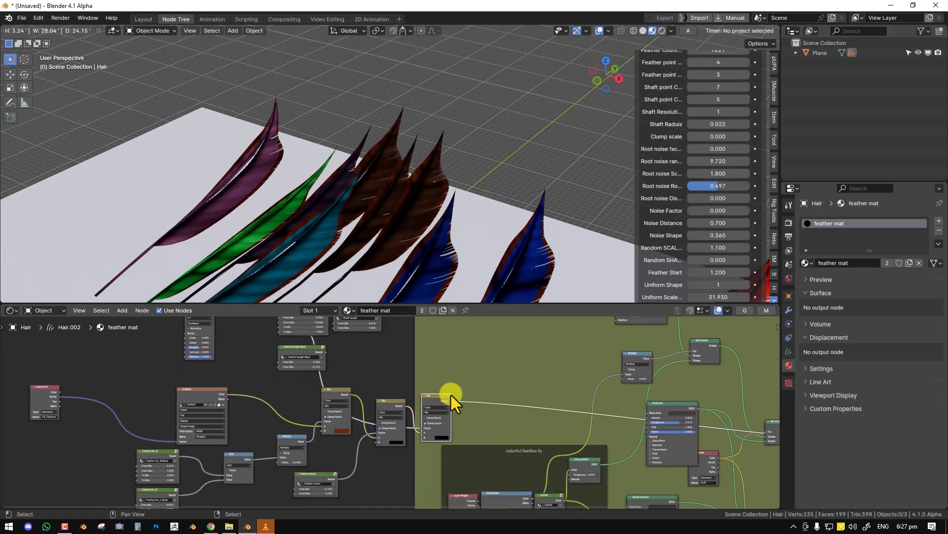
# Step: Set the third Mix node's B color to light orange-brown and inspect the banded feathers from several angles
pyautogui.click(443, 436)
pyautogui.moveTo(479, 385)
pyautogui.mouseDown()
pyautogui.moveTo(480, 377)
pyautogui.moveTo(477, 389)
pyautogui.moveTo(450, 402)
pyautogui.moveTo(447, 393)
pyautogui.moveTo(478, 381)
pyautogui.moveTo(450, 395)
pyautogui.mouseUp()
pyautogui.scroll(-2, 432, 247)
pyautogui.scroll(-1, 430, 234)
pyautogui.moveTo(430, 233); pyautogui.dragTo(407, 204, button='middle')
pyautogui.scroll(1, 461, 252)
pyautogui.scroll(1, 430, 239)
pyautogui.click(442, 437)
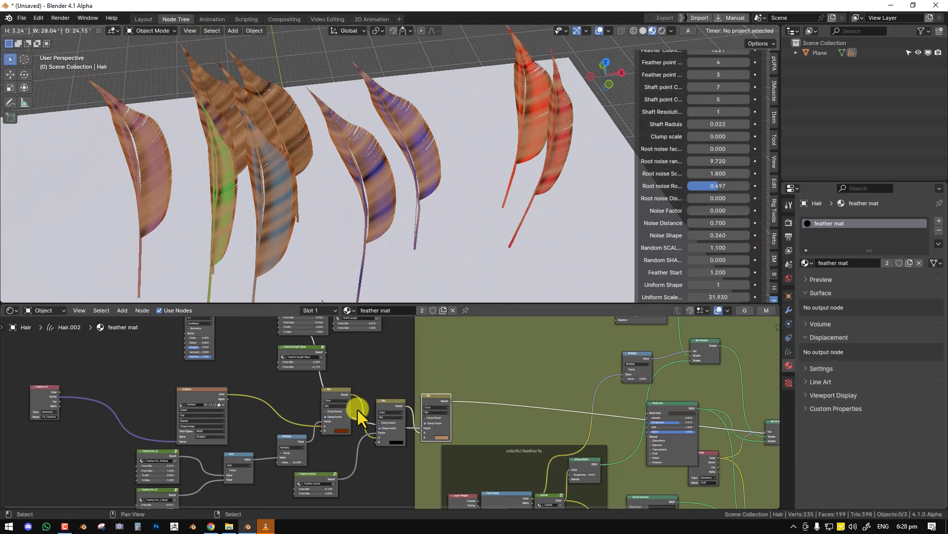
pyautogui.moveTo(346, 208); pyautogui.dragTo(355, 134, button='middle')
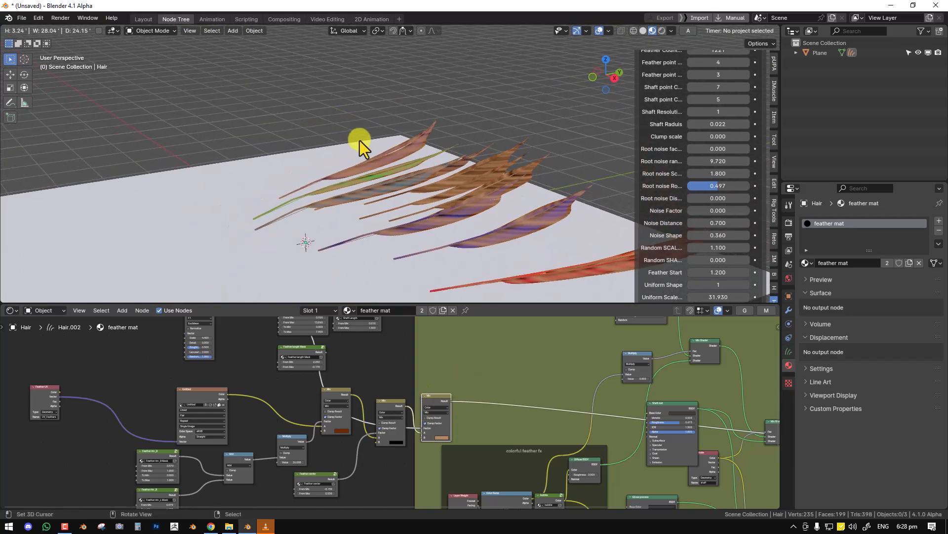
# Step: Add a Noise Texture node above the third Mix node
pyautogui.hotkey('shift', 'a')
pyautogui.moveTo(392, 346)
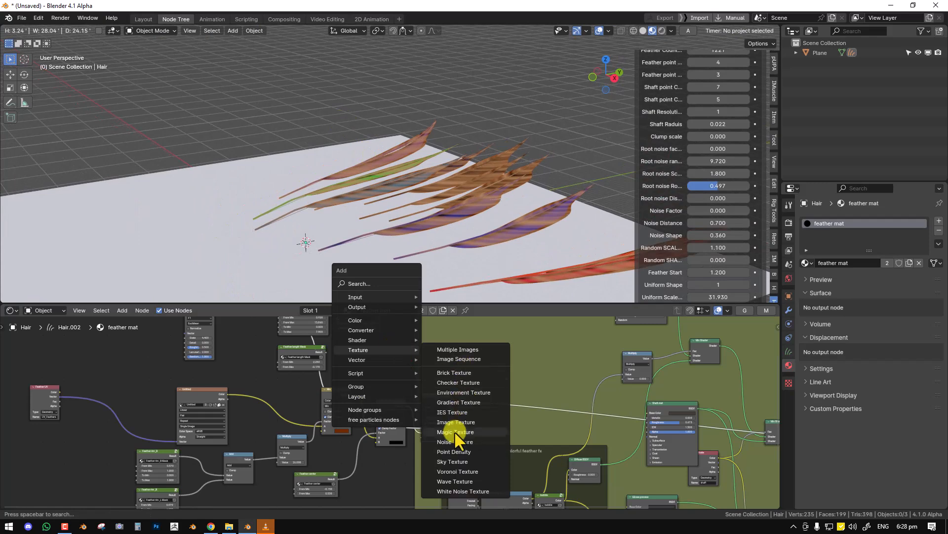
pyautogui.click(455, 441)
pyautogui.click(457, 337)
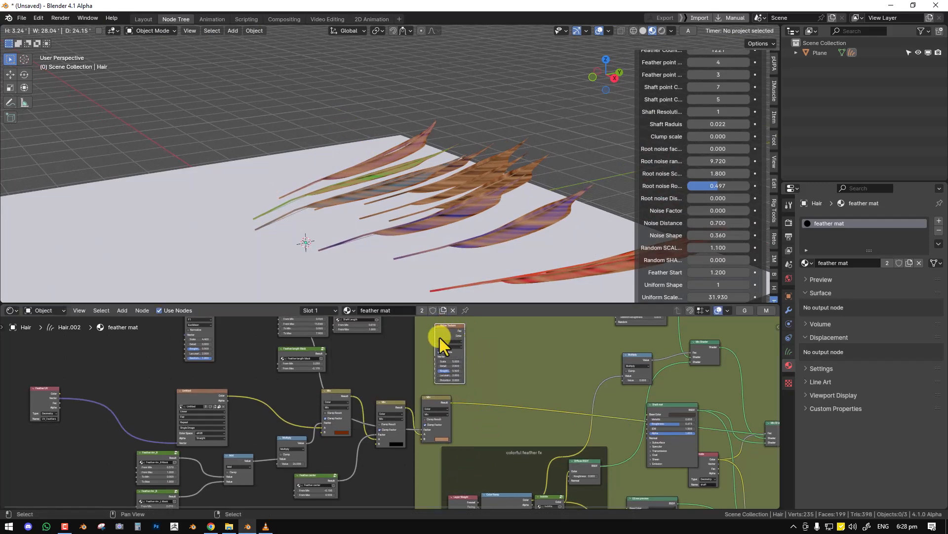
pyautogui.scroll(-1, 441, 323)
pyautogui.moveTo(441, 248); pyautogui.dragTo(453, 226, button='middle')
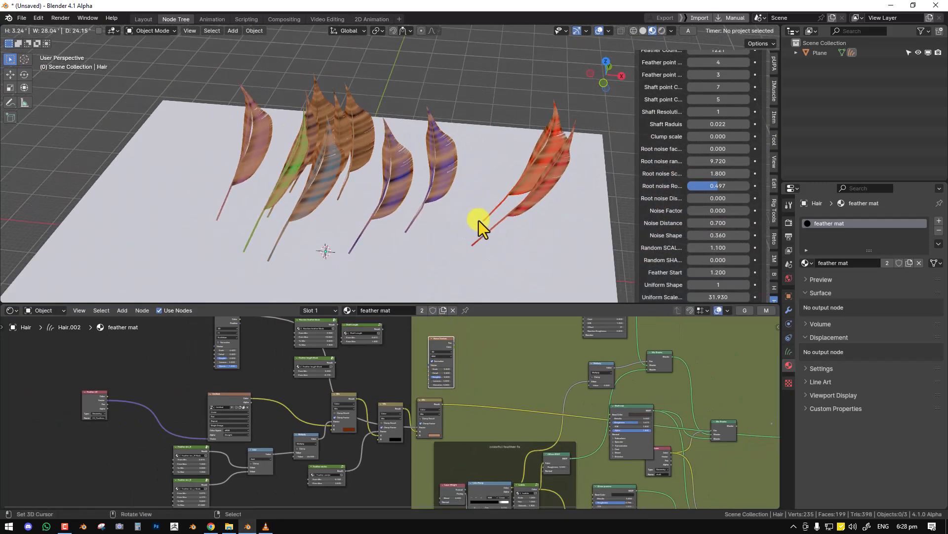